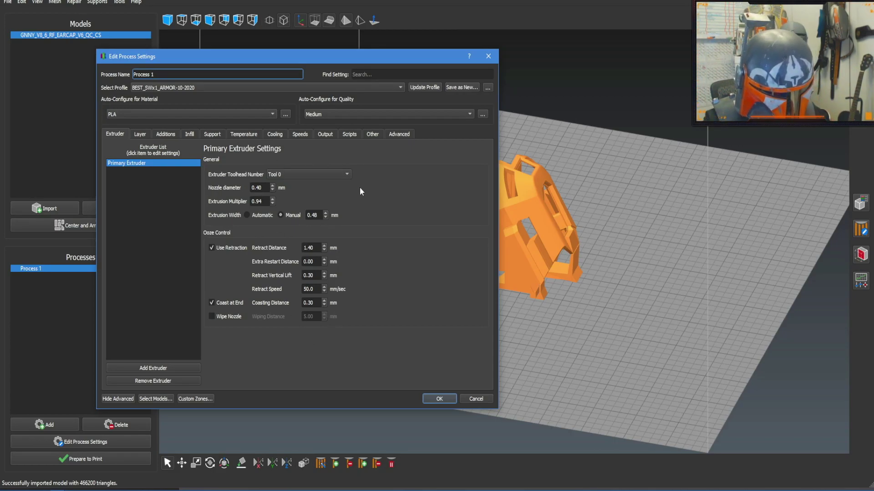
Step: Review the primary extruder settings of Process 1 and close them without changes
{"action": "left_click_drag", "start_coordinate": [308, 61], "coordinate": [258, 11]}
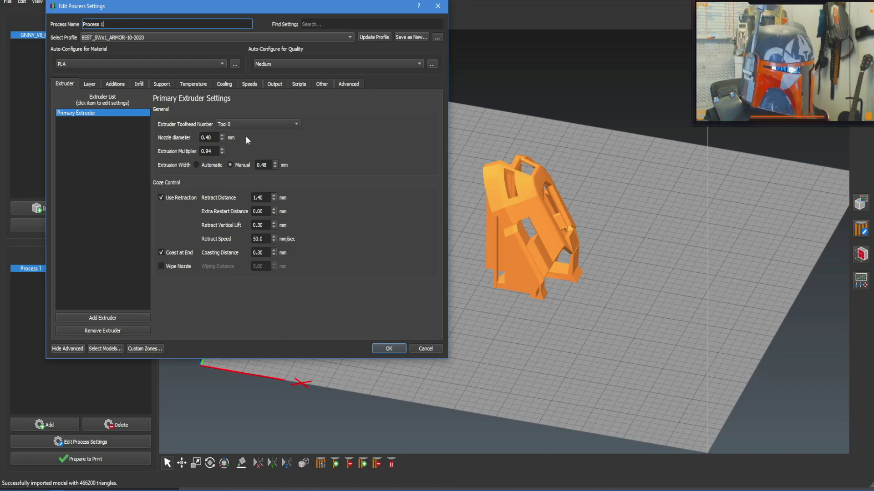
{"action": "left_click", "coordinate": [135, 112]}
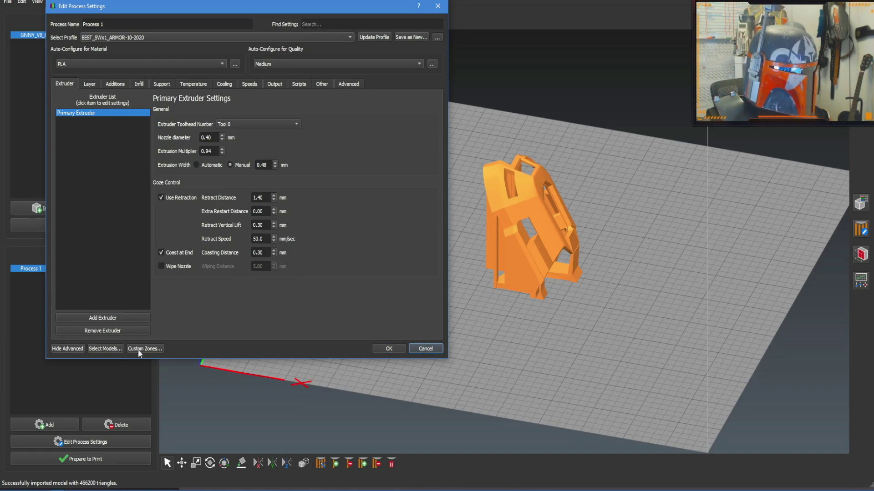
{"action": "left_click", "coordinate": [436, 350]}
Step: Move the ear cap model across the bed by about -50.6 mm in X and -47.6 mm in Y
{"action": "left_click_drag", "start_coordinate": [419, 210], "coordinate": [569, 314]}
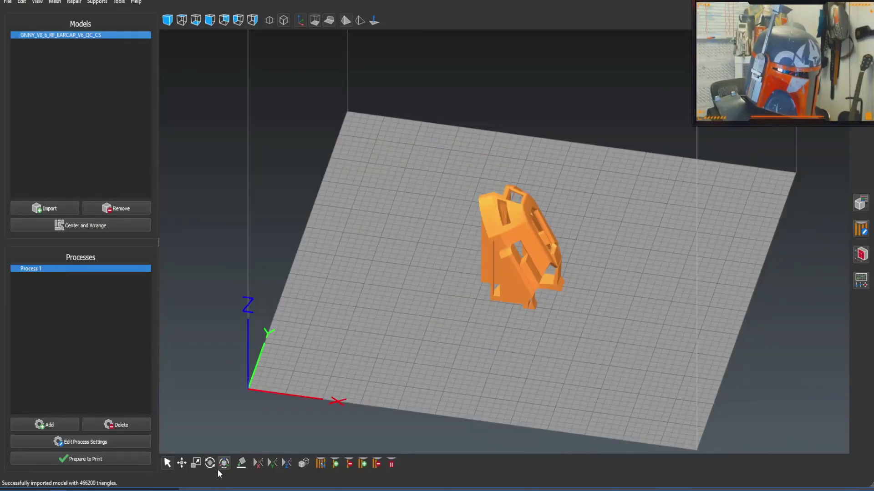
{"action": "left_click", "coordinate": [210, 464]}
{"action": "left_click_drag", "start_coordinate": [598, 276], "coordinate": [265, 406]}
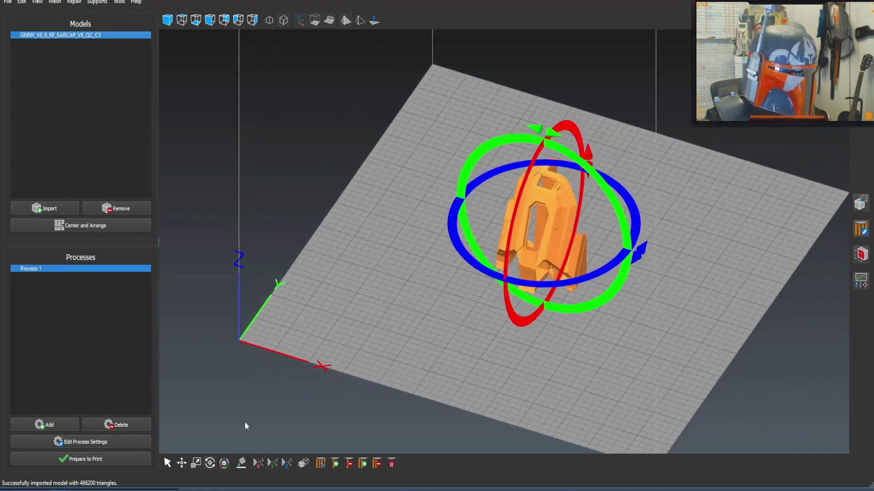
{"action": "left_click", "coordinate": [182, 464]}
{"action": "left_click_drag", "start_coordinate": [571, 216], "coordinate": [471, 239]}
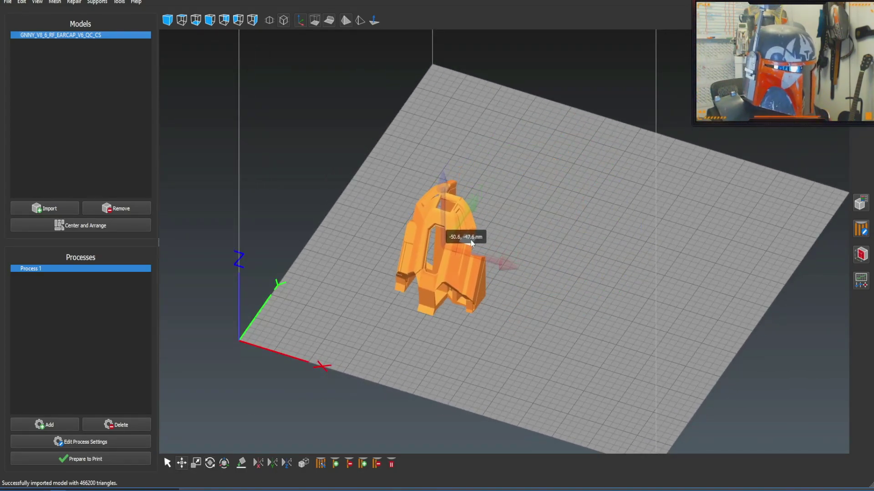
Step: Nudge the ear cap model slightly across the bed, toward the front and along positive X
{"action": "left_click_drag", "start_coordinate": [551, 228], "coordinate": [523, 204]}
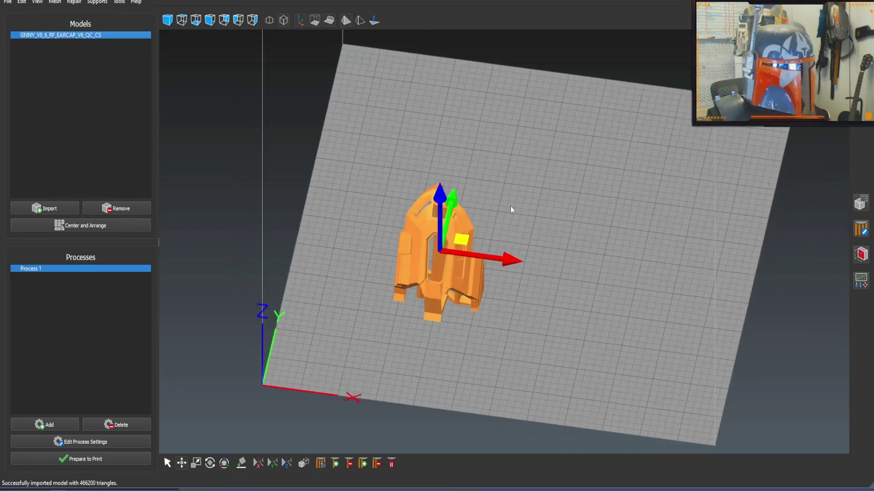
{"action": "left_click_drag", "start_coordinate": [556, 261], "coordinate": [531, 220]}
{"action": "scroll", "coordinate": [524, 218], "scroll_direction": "up", "scroll_amount": 3}
{"action": "right_click_drag", "start_coordinate": [520, 213], "coordinate": [537, 196]}
{"action": "mouse_move", "coordinate": [538, 196]}
{"action": "left_mouse_down"}
{"action": "mouse_move", "coordinate": [554, 182]}
{"action": "mouse_move", "coordinate": [564, 210]}
{"action": "mouse_move", "coordinate": [539, 183]}
{"action": "mouse_move", "coordinate": [495, 167]}
{"action": "mouse_move", "coordinate": [541, 168]}
{"action": "mouse_move", "coordinate": [540, 181]}
{"action": "left_mouse_up"}
{"action": "scroll", "coordinate": [539, 183], "scroll_direction": "down", "scroll_amount": 2}
{"action": "left_click_drag", "start_coordinate": [341, 236], "coordinate": [338, 250]}
{"action": "left_click_drag", "start_coordinate": [454, 199], "coordinate": [416, 198]}
{"action": "left_click_drag", "start_coordinate": [560, 230], "coordinate": [506, 257]}
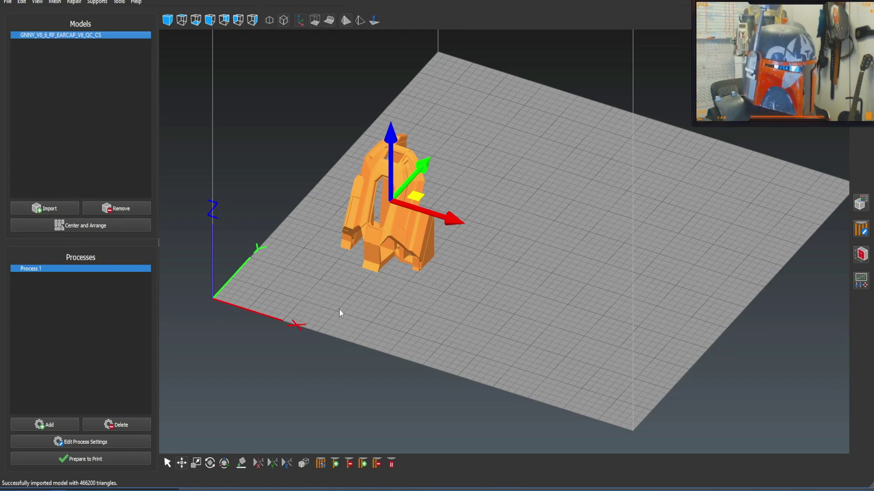
{"action": "scroll", "coordinate": [337, 314], "scroll_direction": "up", "scroll_amount": 2}
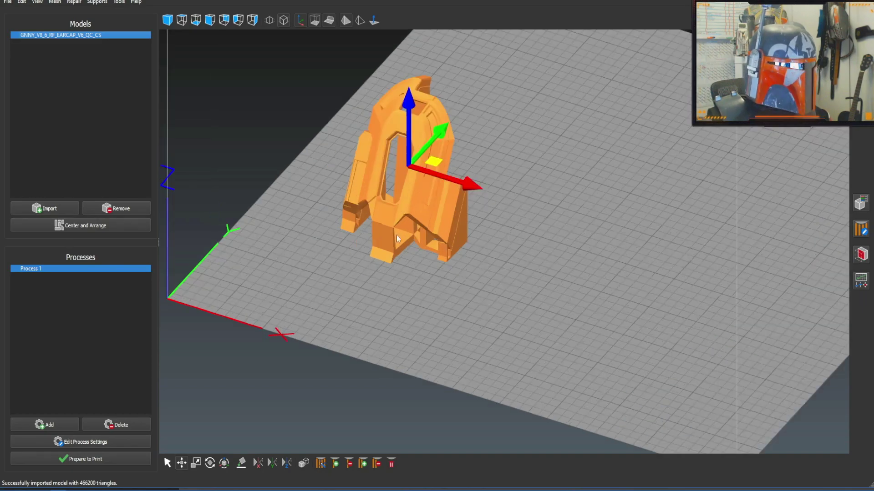
{"action": "left_click_drag", "start_coordinate": [431, 160], "coordinate": [439, 166]}
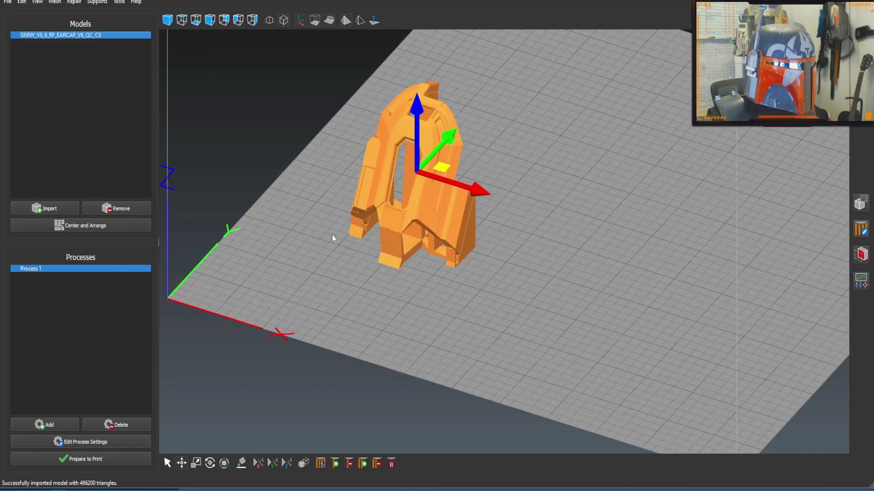
Step: Examine the ear cap model and its built-in supports on the bed from several angles and distances
{"action": "left_click_drag", "start_coordinate": [513, 218], "coordinate": [288, 236]}
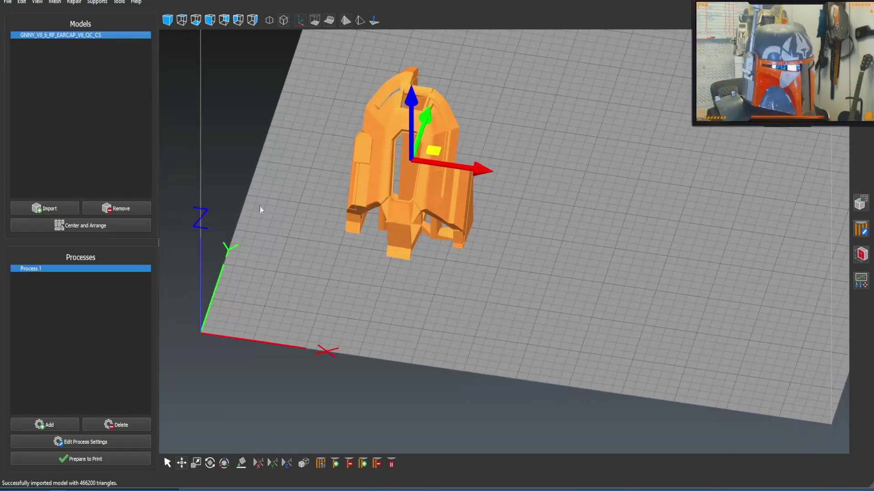
{"action": "scroll", "coordinate": [541, 190], "scroll_direction": "down", "scroll_amount": 2}
{"action": "left_click_drag", "start_coordinate": [592, 200], "coordinate": [524, 168]}
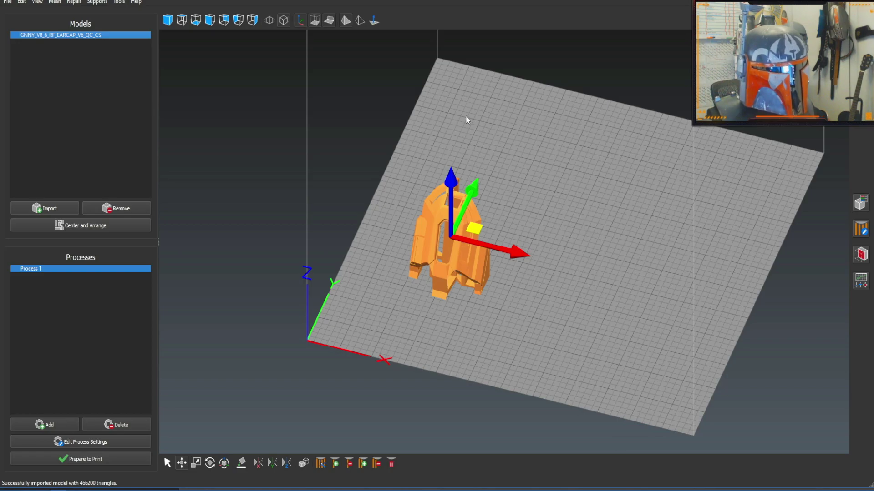
{"action": "left_click_drag", "start_coordinate": [692, 323], "coordinate": [545, 200]}
{"action": "scroll", "coordinate": [564, 209], "scroll_direction": "up", "scroll_amount": 3}
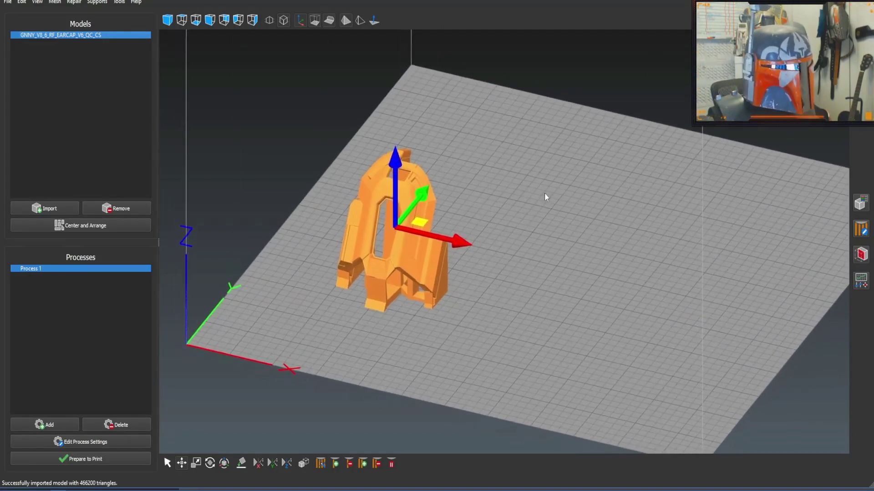
{"action": "scroll", "coordinate": [543, 196], "scroll_direction": "down", "scroll_amount": 3}
{"action": "scroll", "coordinate": [541, 202], "scroll_direction": "up", "scroll_amount": 2}
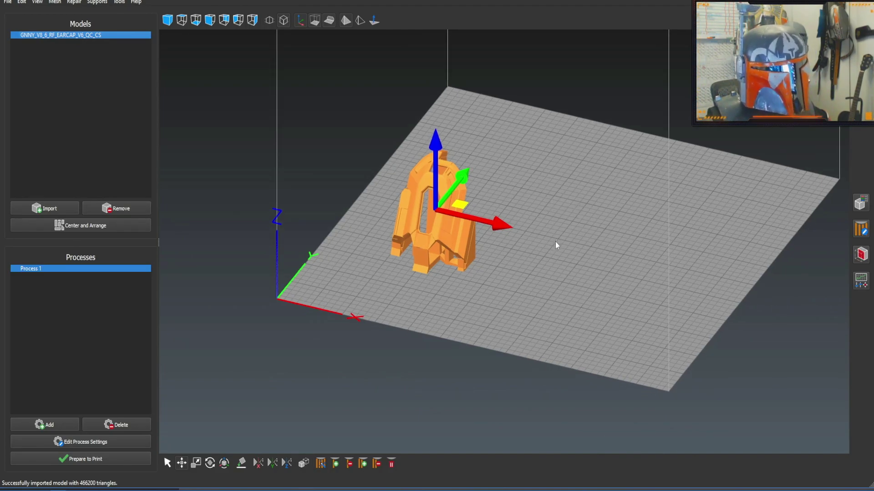
{"action": "left_click_drag", "start_coordinate": [545, 237], "coordinate": [522, 298]}
{"action": "scroll", "coordinate": [459, 289], "scroll_direction": "up", "scroll_amount": 4}
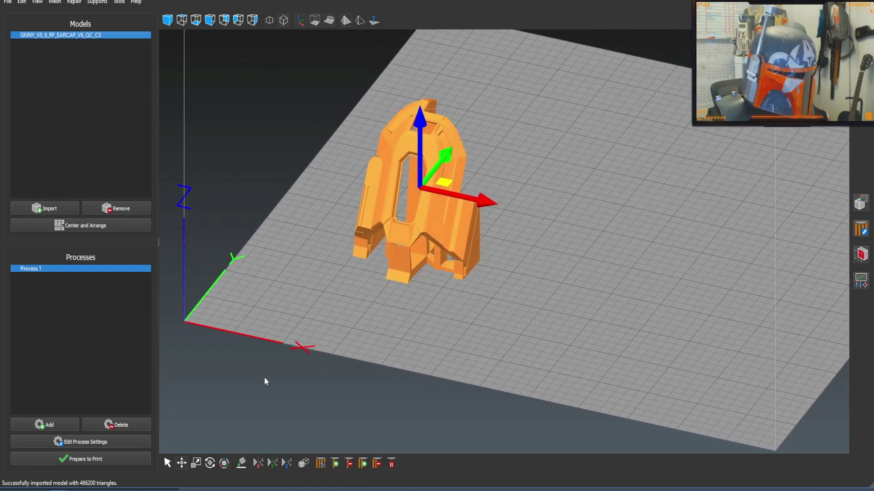
{"action": "left_click_drag", "start_coordinate": [373, 321], "coordinate": [359, 294]}
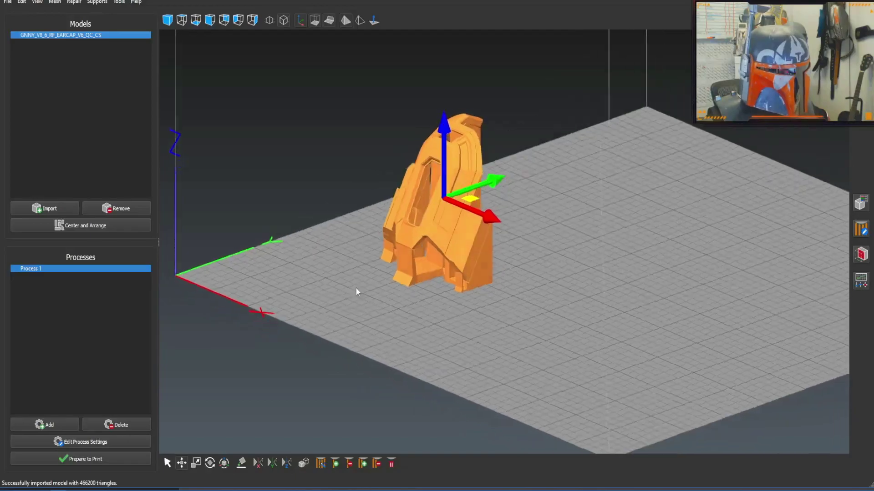
{"action": "scroll", "coordinate": [403, 275], "scroll_direction": "up", "scroll_amount": 5}
{"action": "left_click_drag", "start_coordinate": [411, 319], "coordinate": [291, 210]}
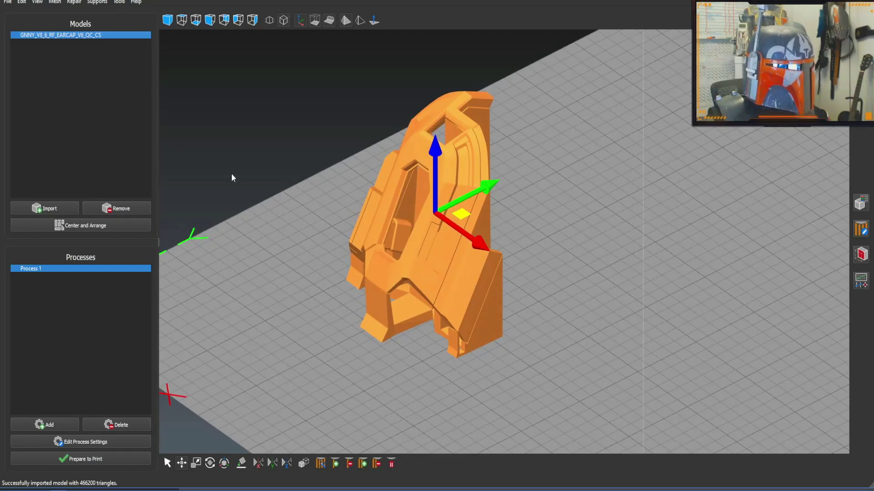
Step: Separate the ear cap mesh into its connected surfaces, splitting the shell from its built-in supports
{"action": "left_click", "coordinate": [55, 2]}
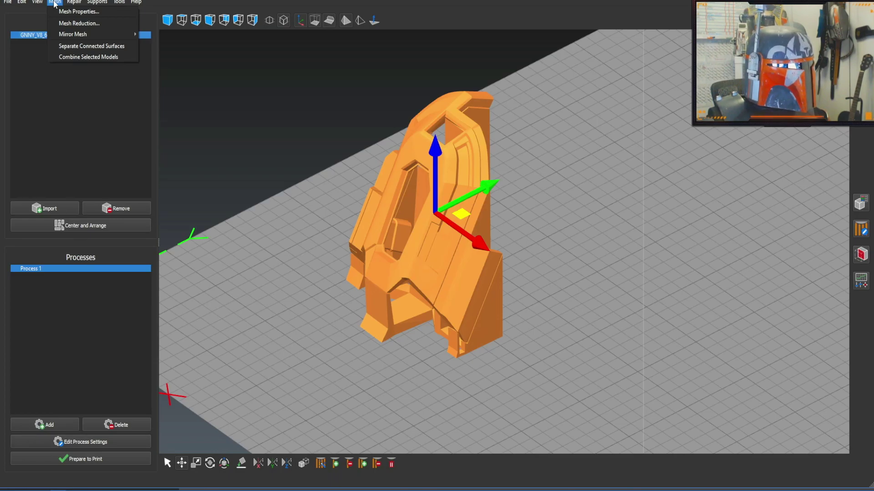
{"action": "left_click", "coordinate": [71, 47]}
{"action": "left_click", "coordinate": [68, 39]}
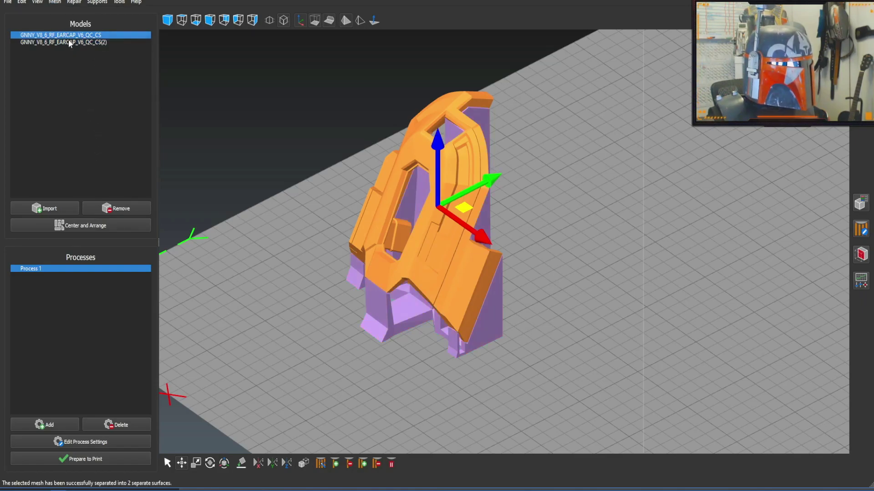
Step: Select the separated support piece, GNNY_V8_6_RF_EARCAP_V6_QC_CS(2), and examine how it sits beneath the ear cap shell
{"action": "left_click_drag", "start_coordinate": [192, 202], "coordinate": [198, 172]}
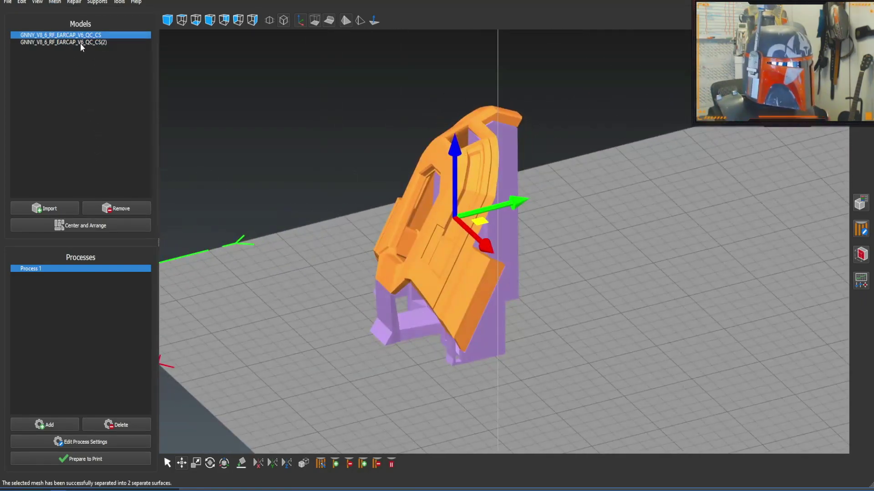
{"action": "left_click", "coordinate": [81, 43]}
{"action": "left_click_drag", "start_coordinate": [273, 128], "coordinate": [303, 139]}
{"action": "scroll", "coordinate": [333, 162], "scroll_direction": "up", "scroll_amount": 3}
{"action": "middle_click_drag", "start_coordinate": [333, 163], "coordinate": [310, 138]}
{"action": "left_click_drag", "start_coordinate": [311, 137], "coordinate": [268, 161]}
{"action": "scroll", "coordinate": [326, 131], "scroll_direction": "down", "scroll_amount": 2}
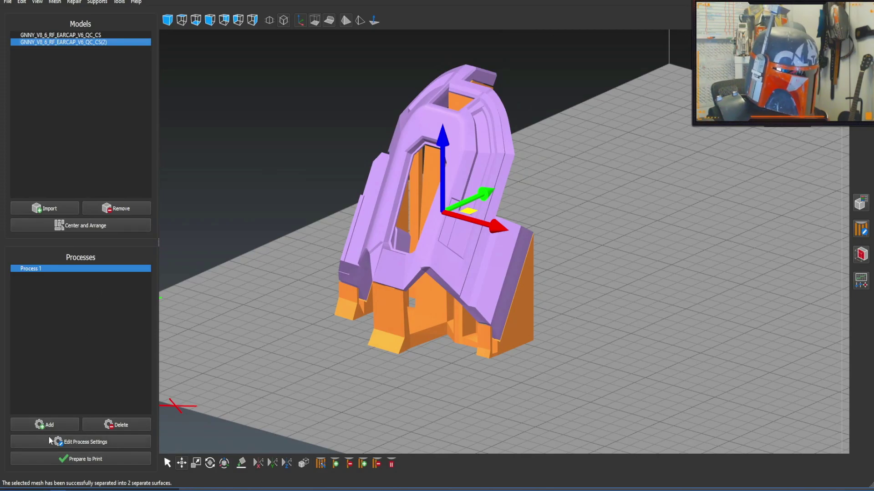
{"action": "left_click_drag", "start_coordinate": [227, 345], "coordinate": [210, 352]}
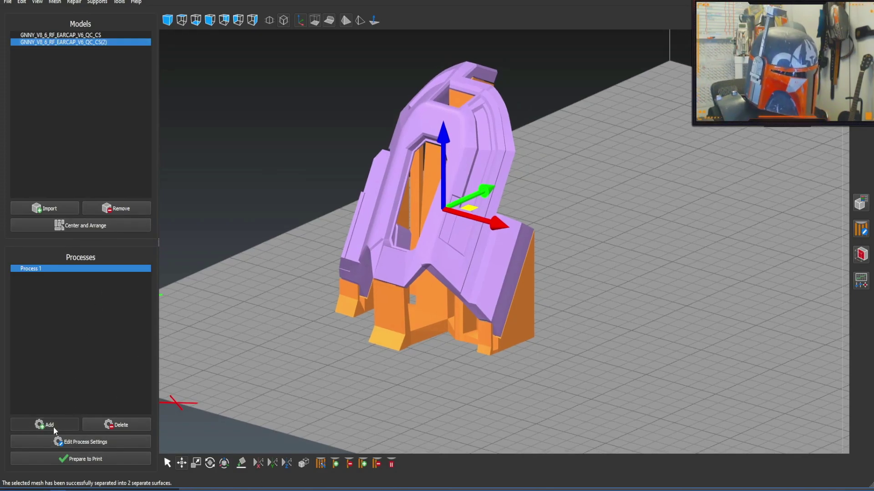
Step: Add a second process using the BEST_SWx1_ARMOR-10-2020-CS profile, check its layer and infill settings, and accept it
{"action": "left_click", "coordinate": [54, 428]}
{"action": "left_click", "coordinate": [321, 87]}
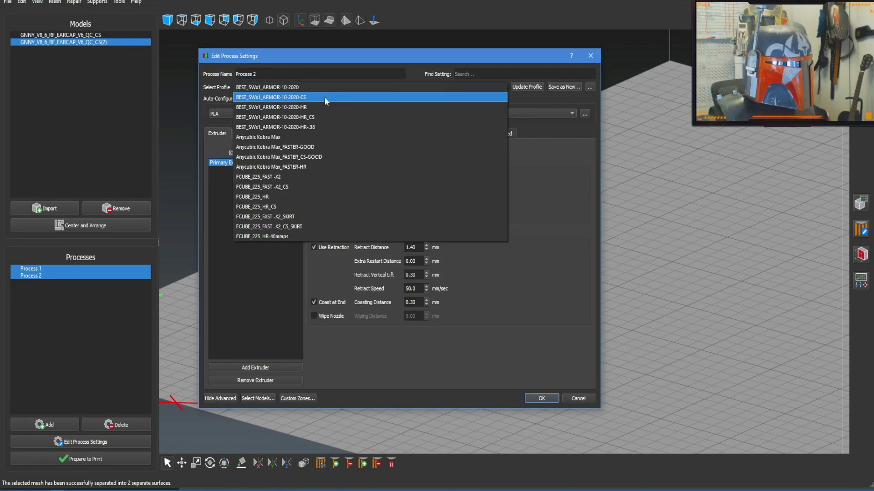
{"action": "left_click", "coordinate": [324, 97]}
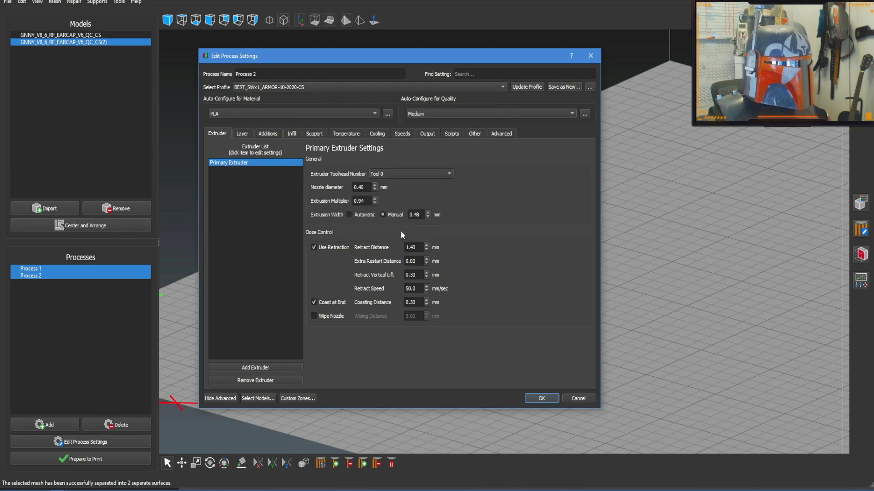
{"action": "left_click", "coordinate": [241, 133]}
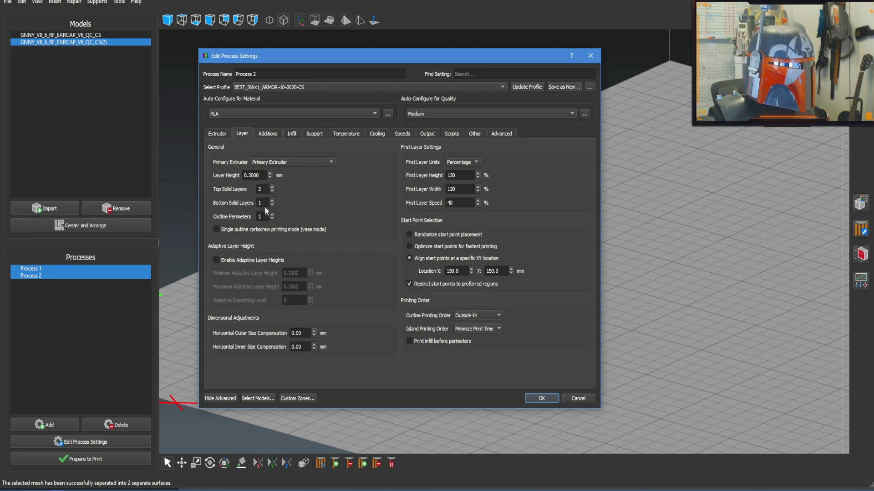
{"action": "left_click", "coordinate": [291, 134]}
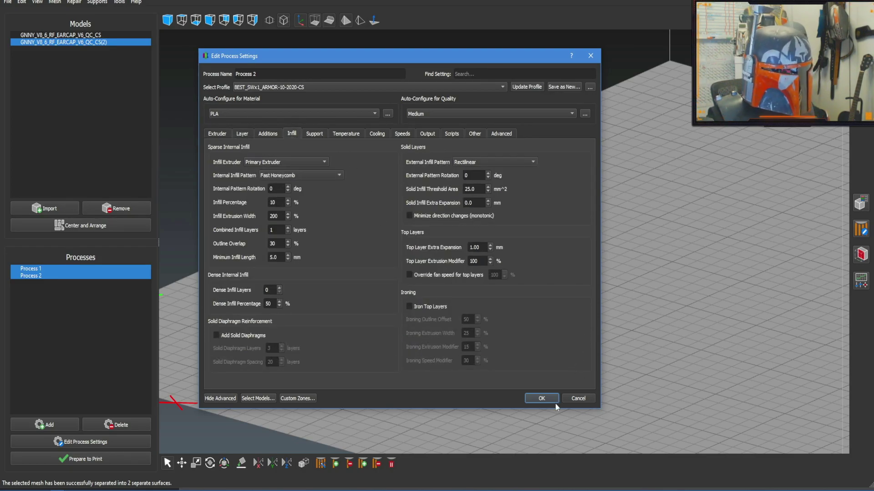
{"action": "left_click", "coordinate": [541, 398]}
Step: Select the ear cap shell and the support piece in turn to check which body is which
{"action": "left_click_drag", "start_coordinate": [609, 342], "coordinate": [633, 284]}
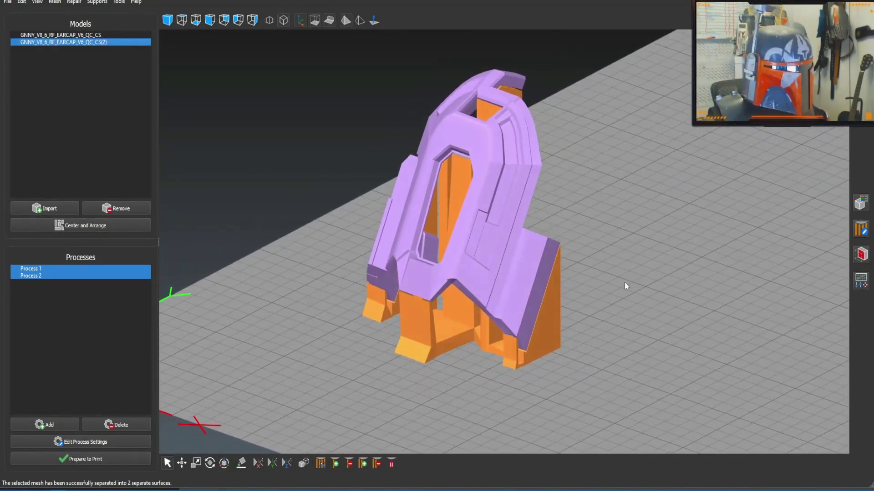
{"action": "left_click_drag", "start_coordinate": [301, 299], "coordinate": [496, 229]}
{"action": "left_click", "coordinate": [503, 245]}
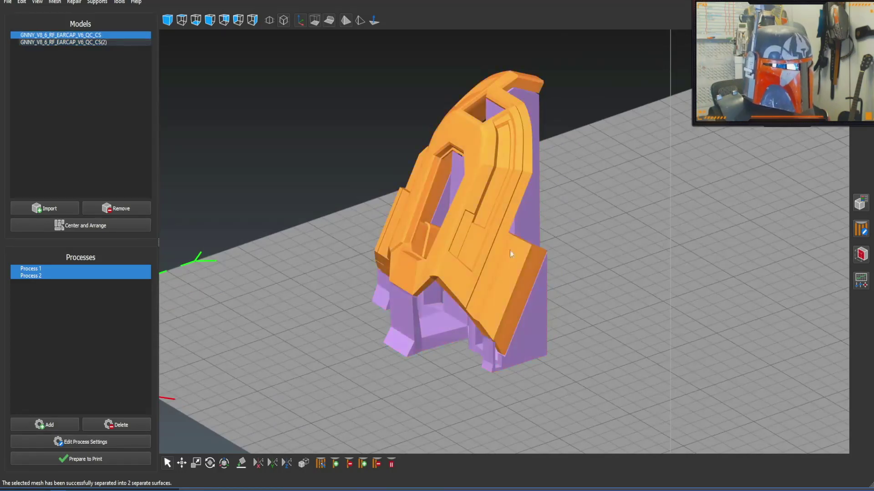
{"action": "left_click", "coordinate": [477, 320]}
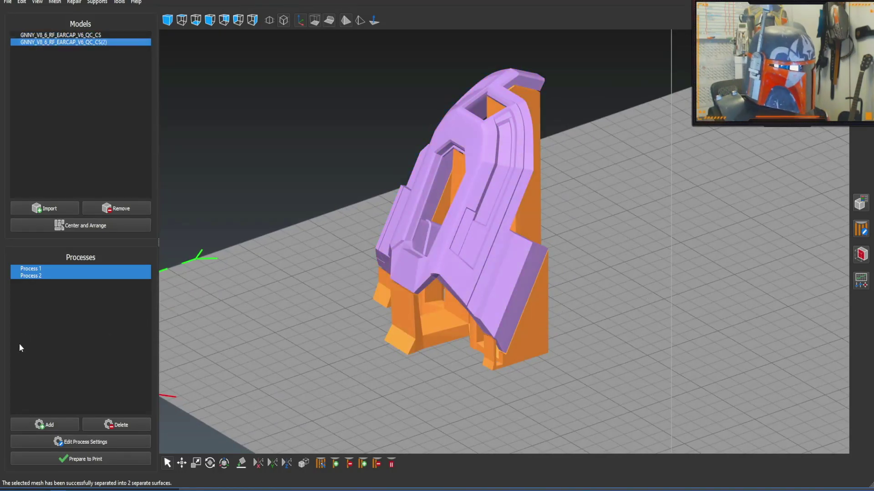
Step: Try to prepare Process 1 and Process 2 for printing together, and decline to print the same region twice
{"action": "left_click", "coordinate": [87, 459]}
{"action": "left_click", "coordinate": [456, 326]}
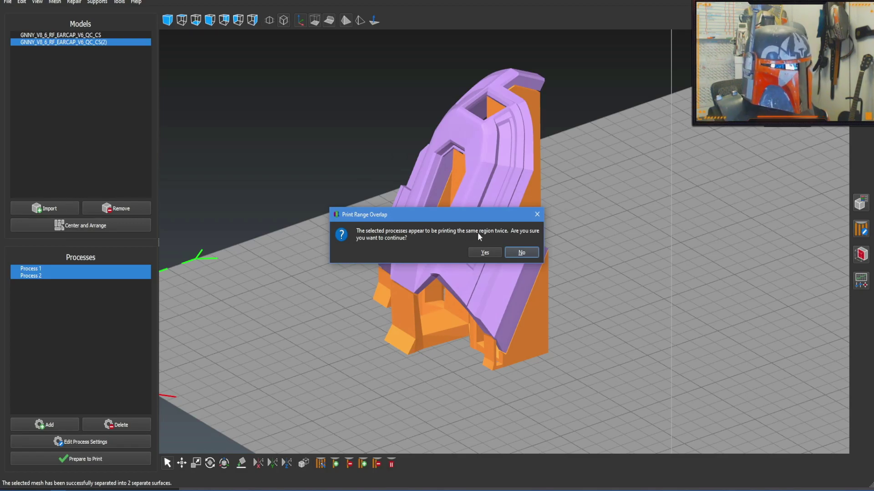
{"action": "left_click", "coordinate": [520, 253]}
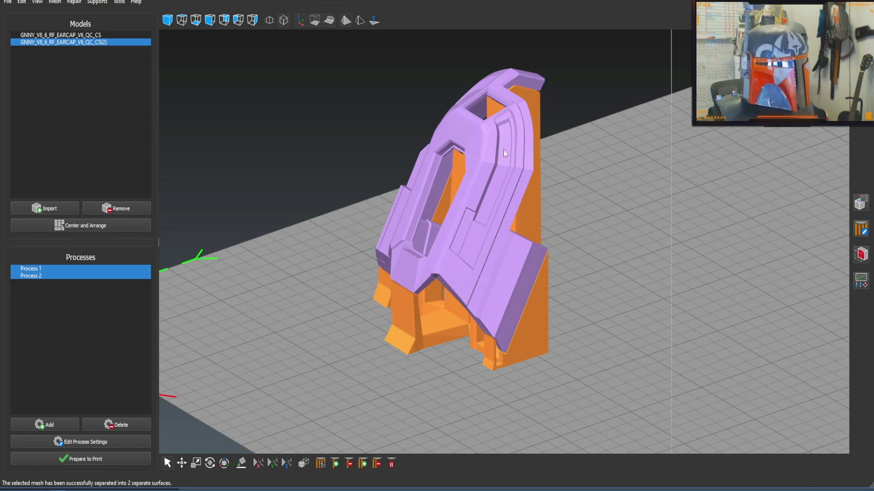
Step: Restrict Process 1 to the ear cap shell by excluding the support model, GNNY_V8_6_RF_EARCAP_V6_QC_CS(2), from its printed models
{"action": "scroll", "coordinate": [253, 258], "scroll_direction": "up", "scroll_amount": 2}
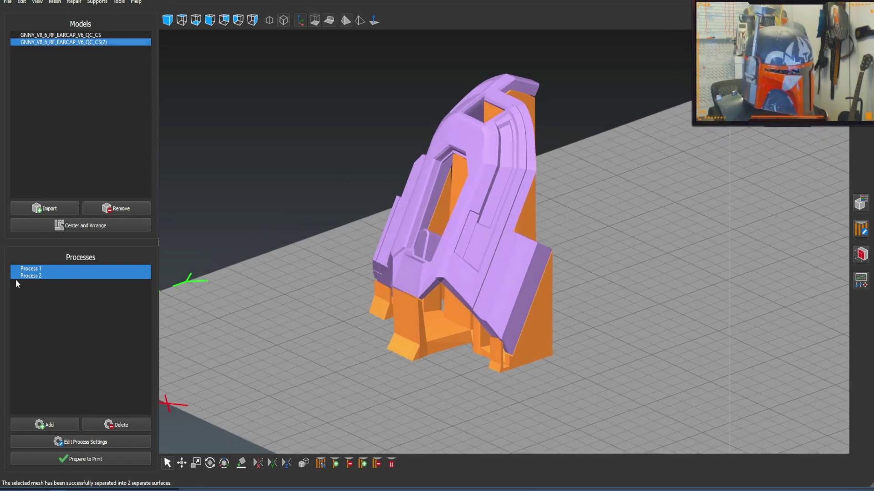
{"action": "double_click", "coordinate": [27, 269]}
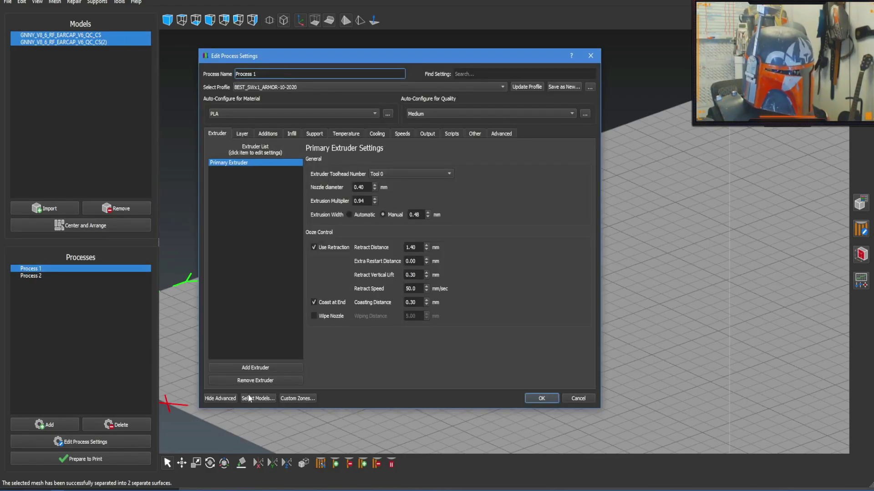
{"action": "left_click", "coordinate": [258, 398]}
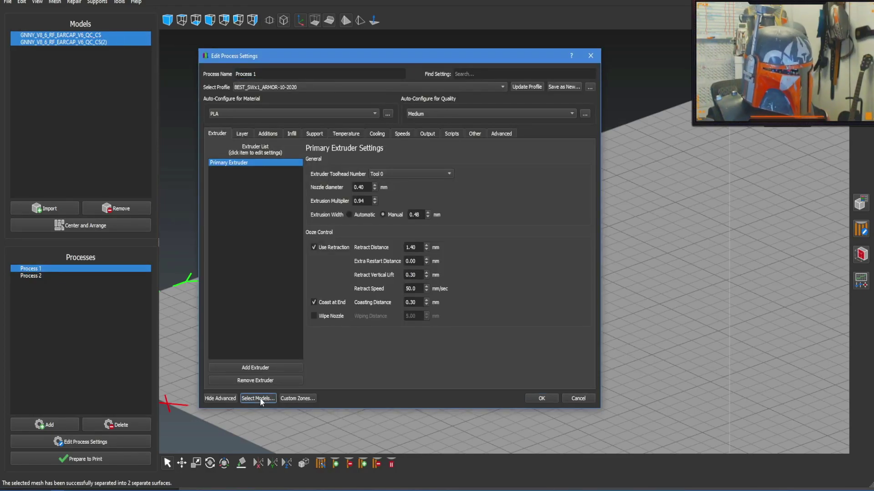
{"action": "left_click", "coordinate": [354, 200], "text": "ctrl"}
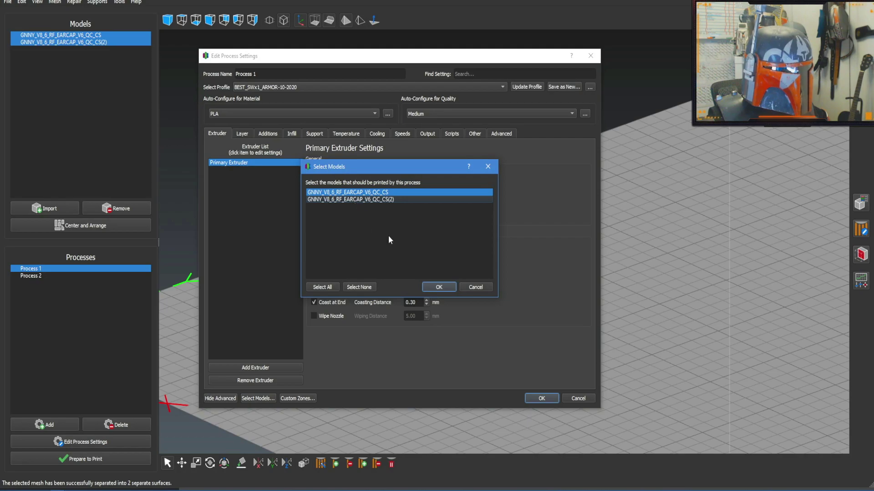
{"action": "left_click", "coordinate": [437, 287]}
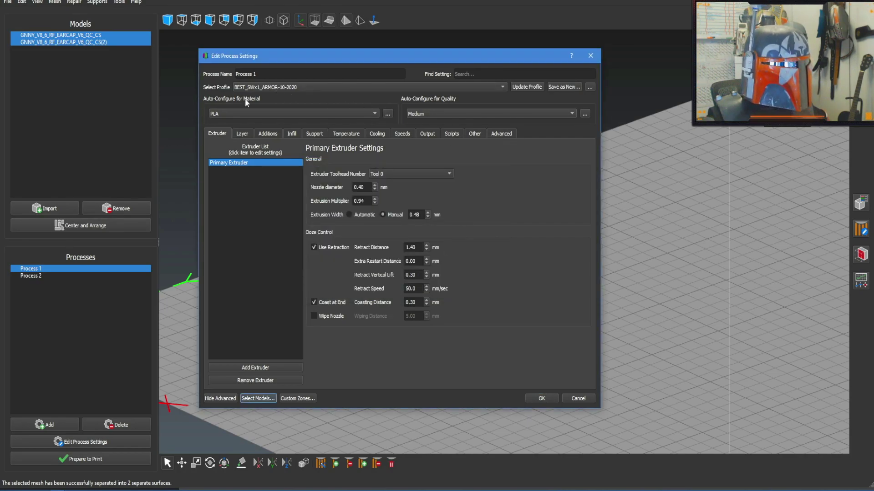
Step: Check the layer and infill settings of Process 1 and accept its settings
{"action": "left_click", "coordinate": [274, 134]}
{"action": "left_click", "coordinate": [242, 134]}
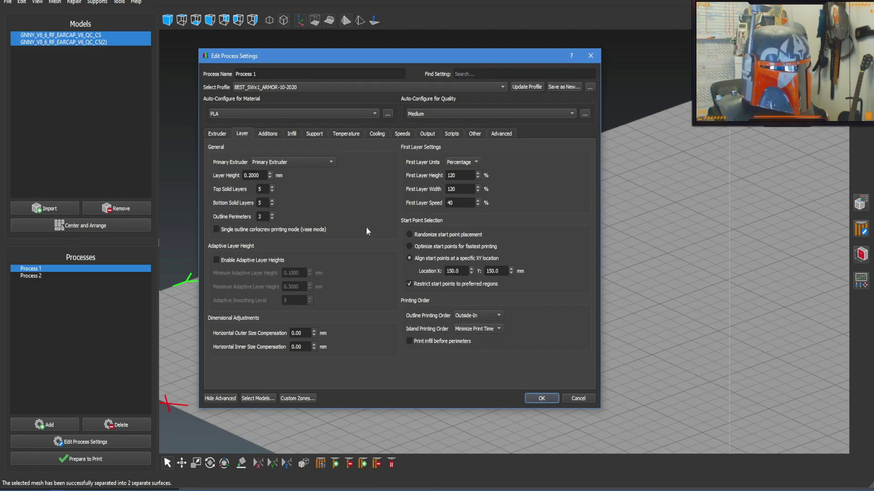
{"action": "left_click", "coordinate": [292, 134]}
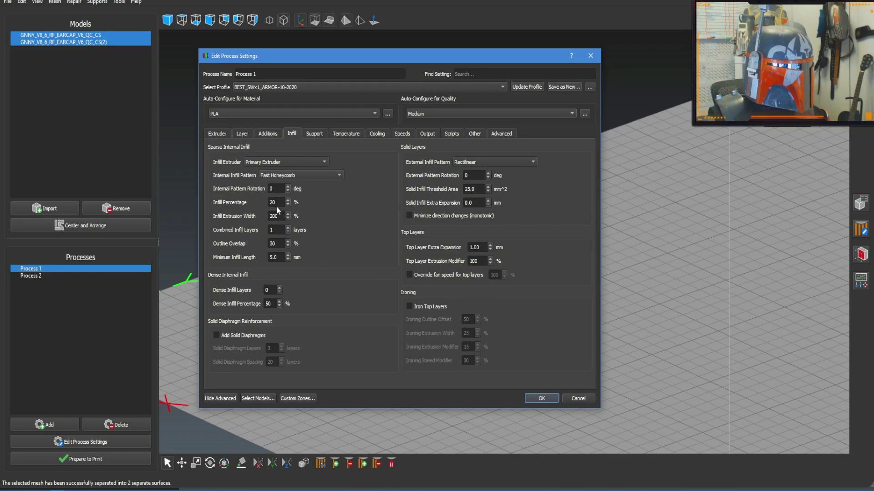
{"action": "left_click", "coordinate": [549, 400]}
Step: Restrict Process 2 to the support model, GNNY_V8_6_RF_EARCAP_V6_QC_CS(2), by excluding the ear cap shell from its printed models
{"action": "left_click", "coordinate": [45, 277]}
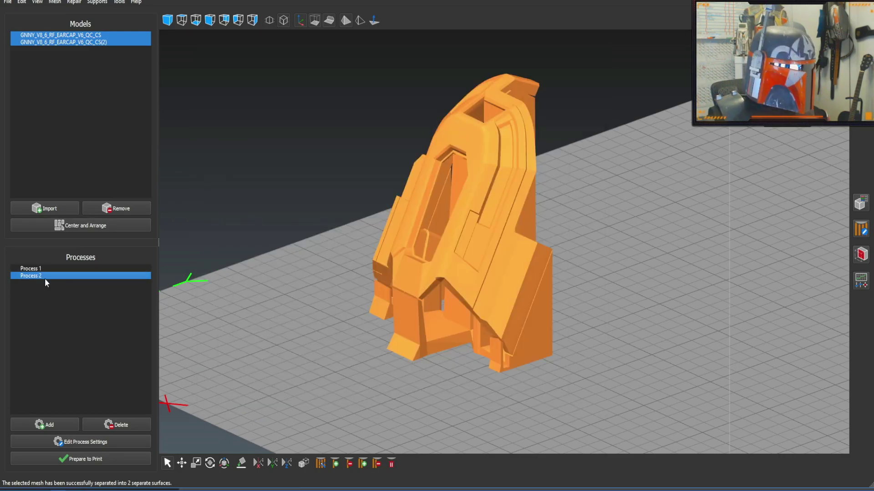
{"action": "double_click", "coordinate": [45, 277]}
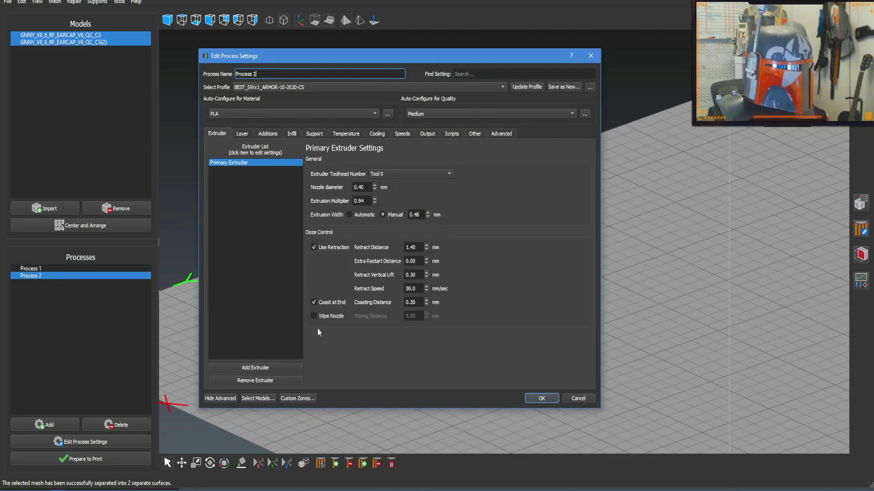
{"action": "left_click", "coordinate": [269, 398]}
{"action": "left_click", "coordinate": [336, 193], "text": "ctrl"}
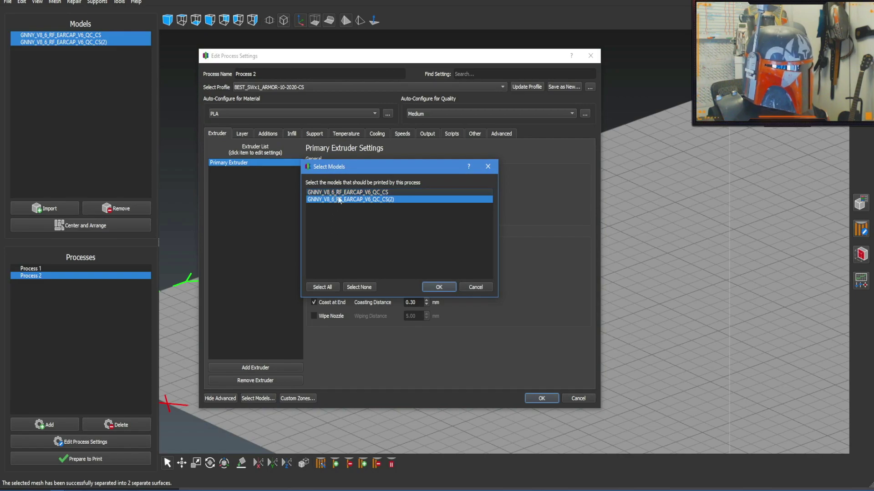
{"action": "left_click", "coordinate": [436, 288]}
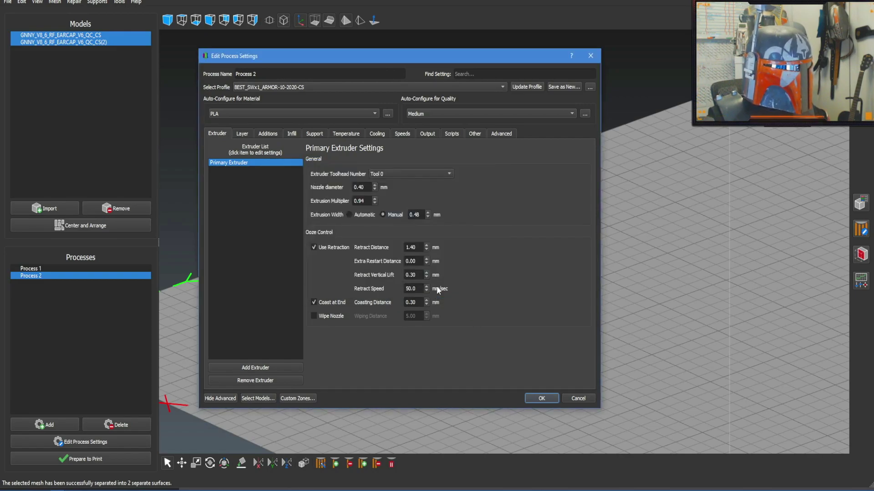
Step: Check the additions and layer settings of Process 2 and accept its settings
{"action": "left_click", "coordinate": [268, 134]}
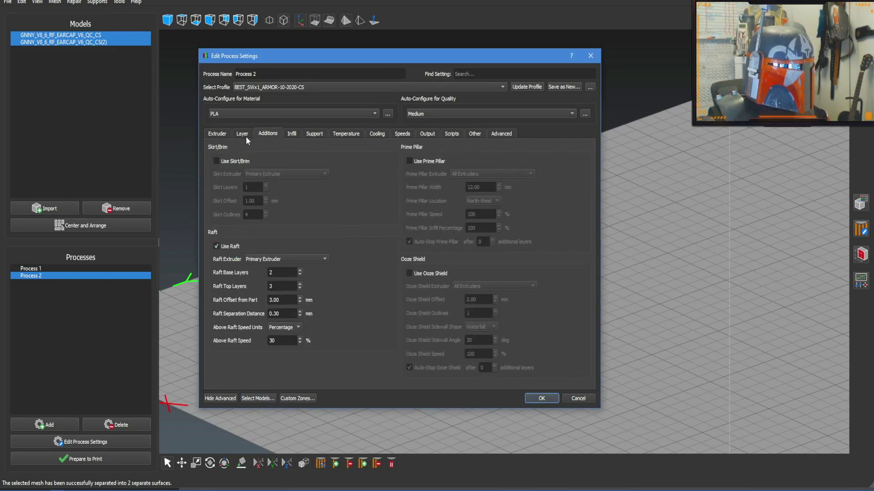
{"action": "left_click", "coordinate": [243, 134]}
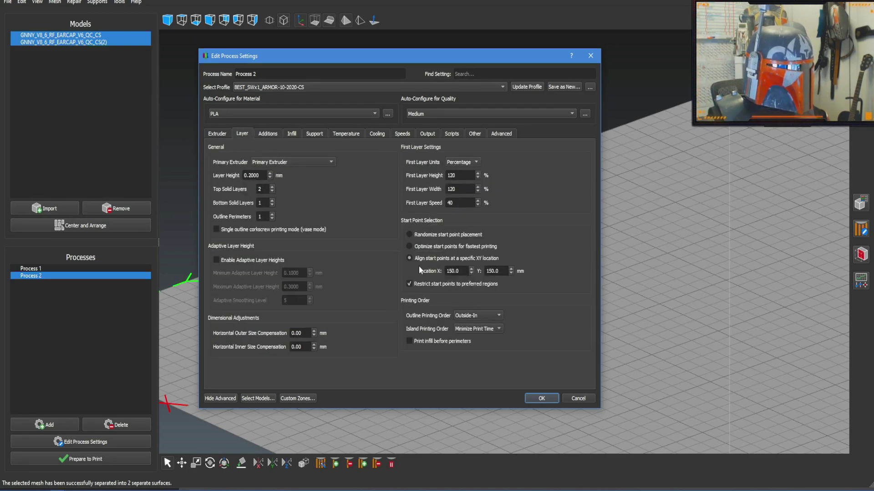
{"action": "left_click", "coordinate": [542, 398]}
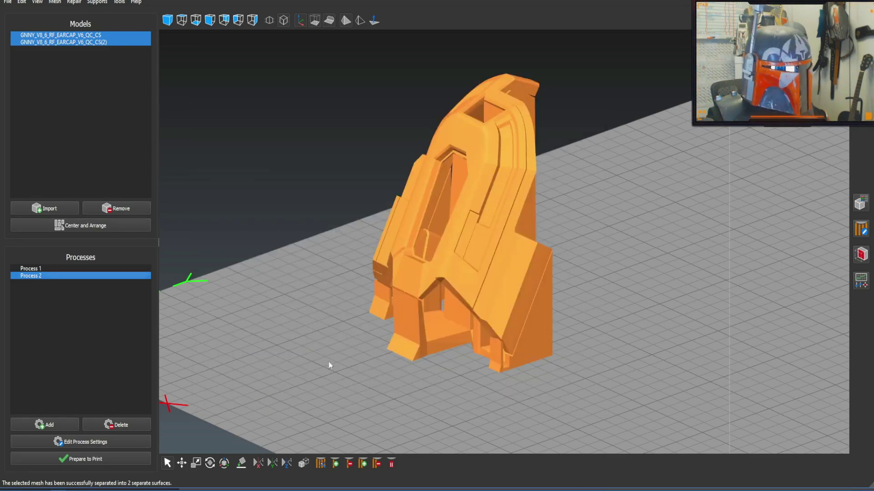
Step: Prepare Process 1 and Process 2 for printing together using sequential, process-by-process printing
{"action": "left_click", "coordinate": [41, 267], "text": "ctrl"}
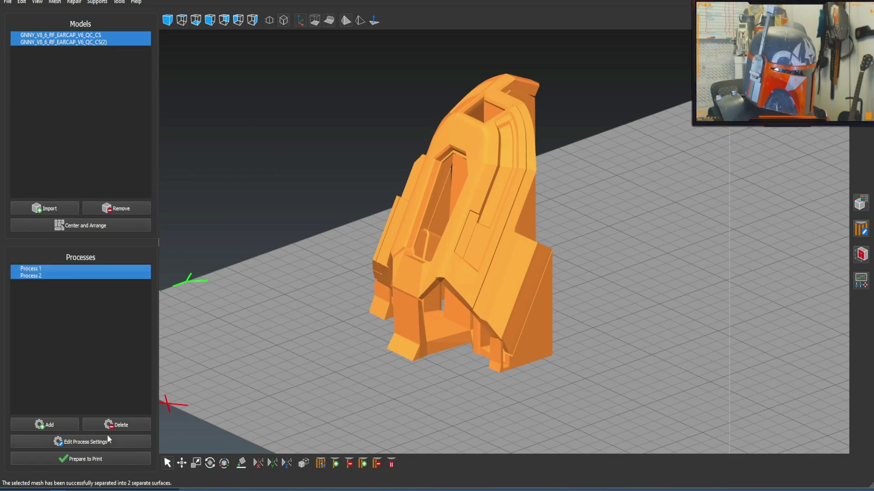
{"action": "left_click", "coordinate": [94, 459]}
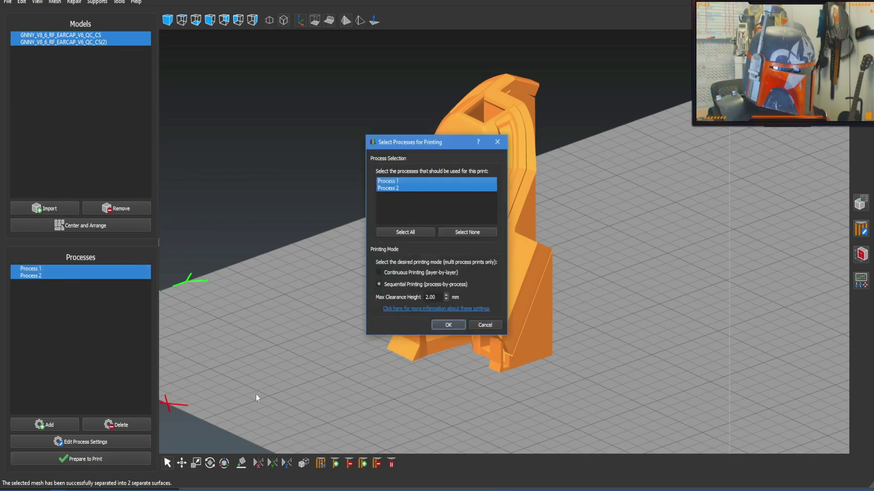
{"action": "left_click", "coordinate": [448, 325]}
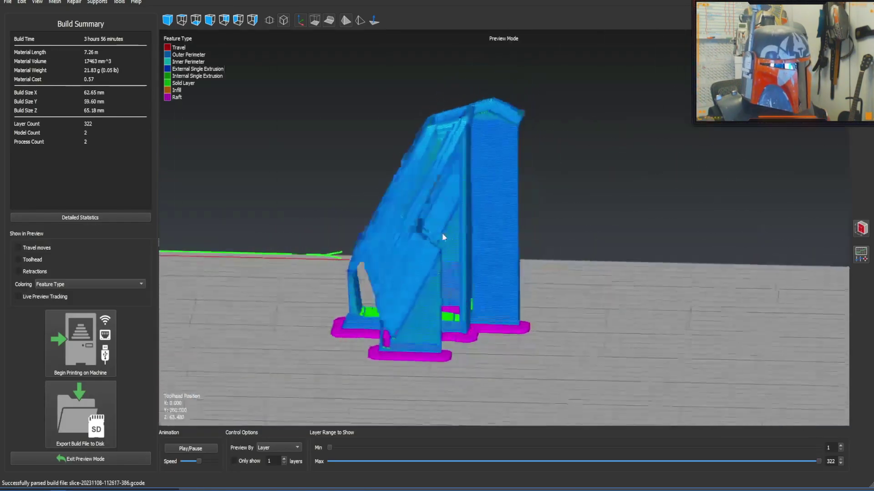
Step: Limit the sliced preview to layer 263 and examine the cross-sections of the ear cap shell and the supports
{"action": "left_click_drag", "start_coordinate": [445, 234], "coordinate": [587, 323]}
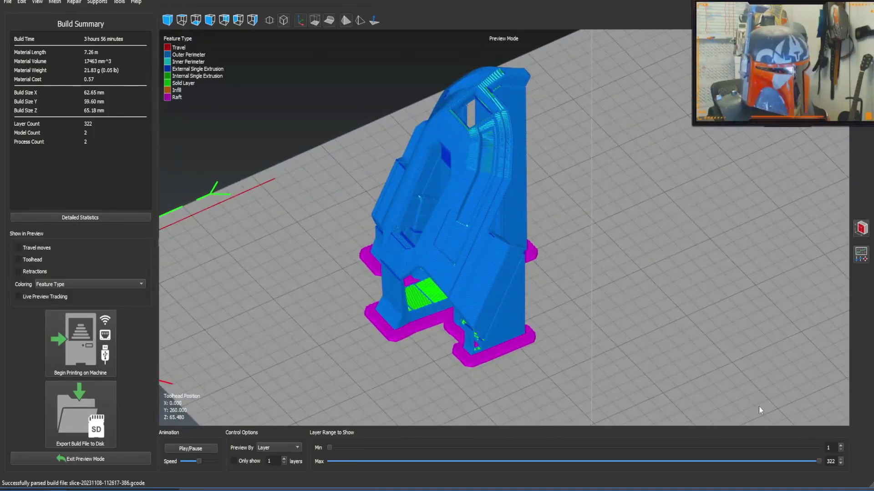
{"action": "left_click_drag", "start_coordinate": [820, 463], "coordinate": [730, 473]}
{"action": "left_click_drag", "start_coordinate": [640, 186], "coordinate": [517, 233]}
{"action": "scroll", "coordinate": [492, 221], "scroll_direction": "up", "scroll_amount": 6}
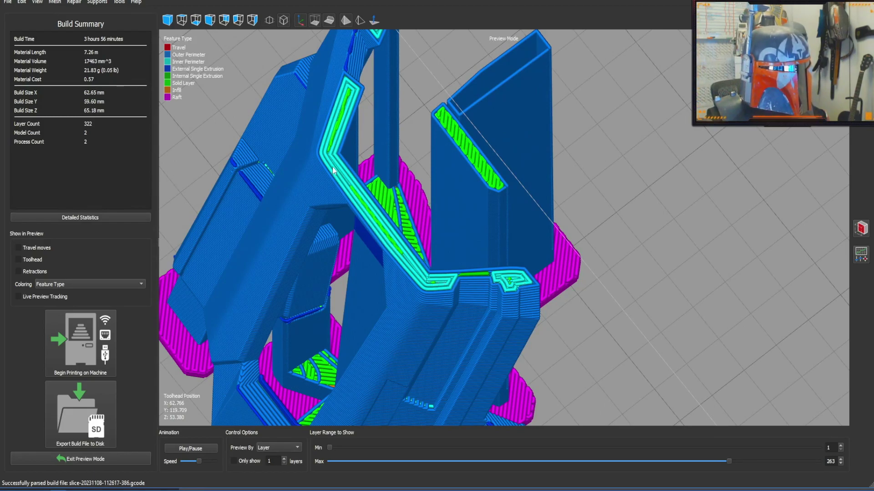
{"action": "left_click_drag", "start_coordinate": [667, 216], "coordinate": [519, 219]}
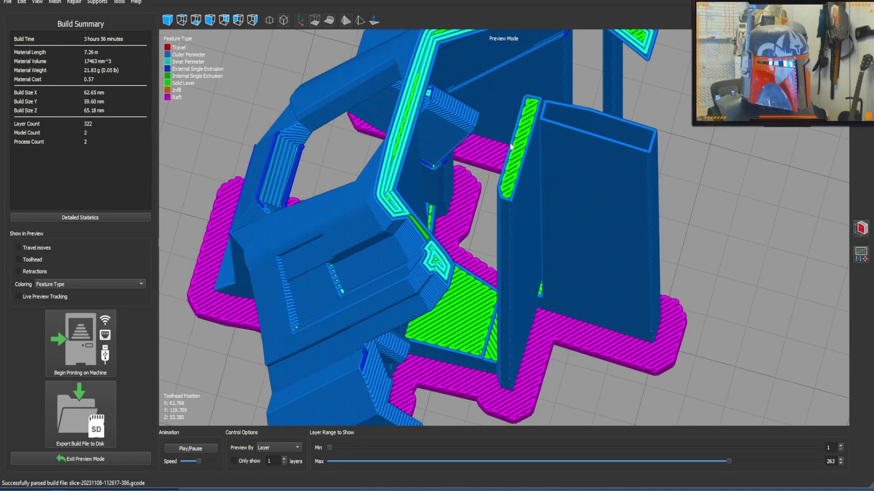
{"action": "left_click_drag", "start_coordinate": [540, 247], "coordinate": [651, 300]}
{"action": "scroll", "coordinate": [651, 294], "scroll_direction": "down", "scroll_amount": 2}
{"action": "right_click_drag", "start_coordinate": [641, 285], "coordinate": [629, 257]}
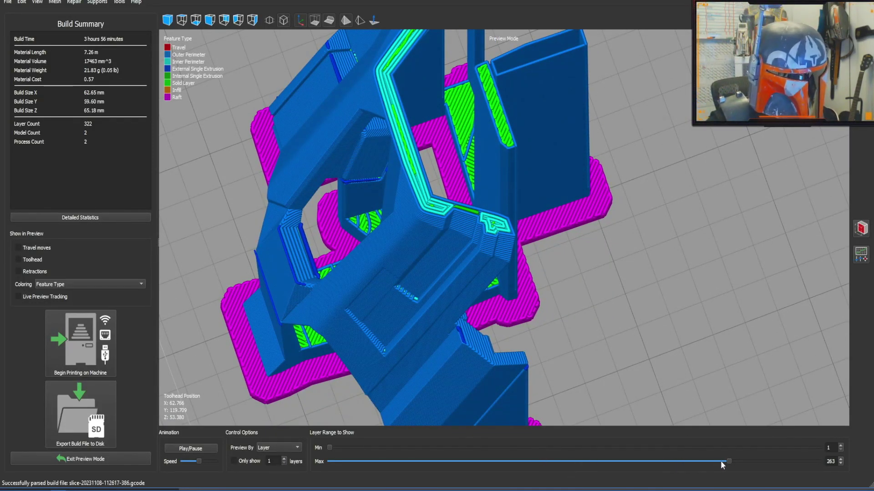
Step: Lower the preview to layer 119 to compare shell and support infill, restore it up to layer 322, and exit the preview
{"action": "left_click_drag", "start_coordinate": [728, 461], "coordinate": [509, 448]}
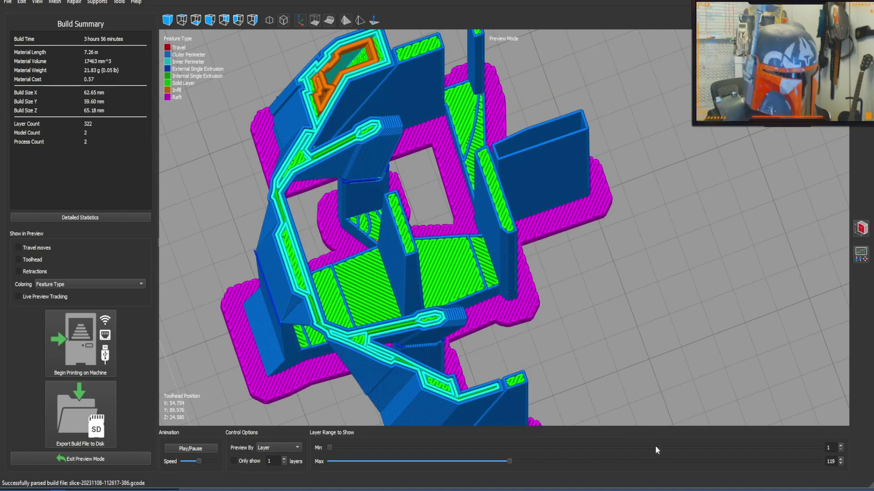
{"action": "left_click_drag", "start_coordinate": [510, 461], "coordinate": [873, 364]}
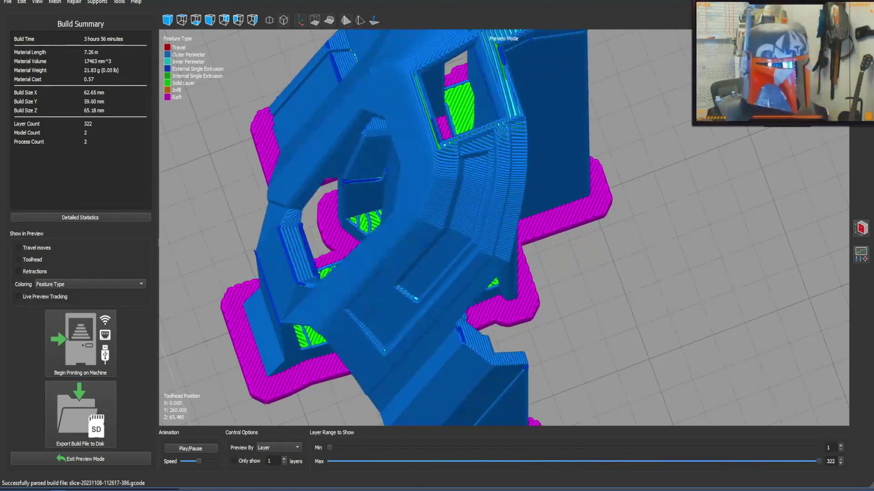
{"action": "left_click_drag", "start_coordinate": [620, 199], "coordinate": [325, 222]}
{"action": "scroll", "coordinate": [286, 197], "scroll_direction": "down", "scroll_amount": 2}
{"action": "left_click", "coordinate": [132, 459]}
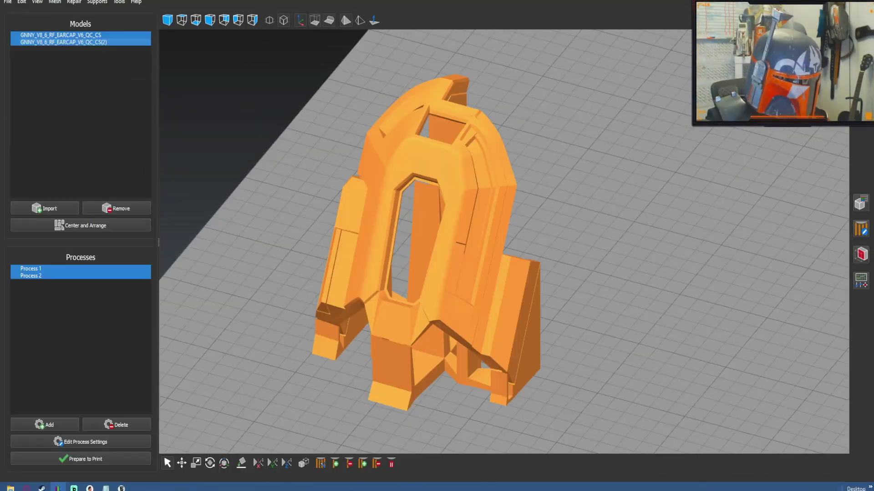
Step: Switch to PrusaSlicer and look at its empty build plate from the isometric view and a lower angle
{"action": "left_click", "coordinate": [90, 485]}
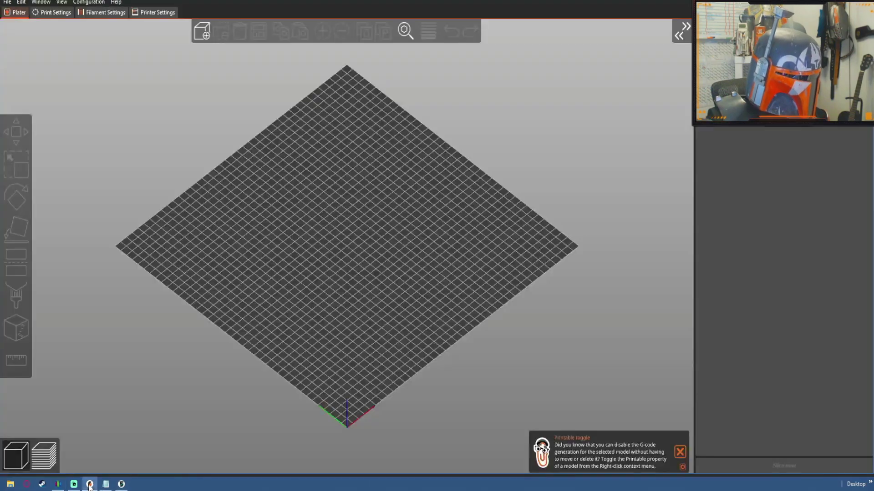
{"action": "left_click_drag", "start_coordinate": [604, 260], "coordinate": [332, 72]}
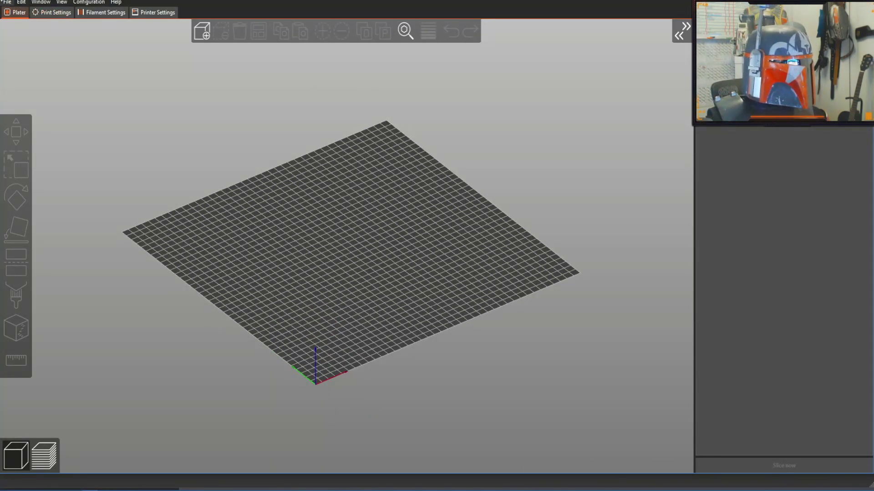
{"action": "left_click", "coordinate": [6, 3]}
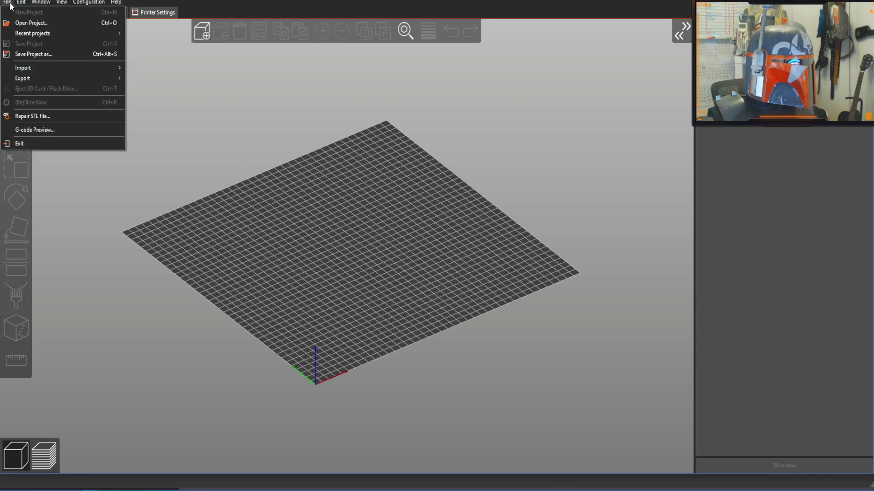
{"action": "left_click", "coordinate": [61, 2]}
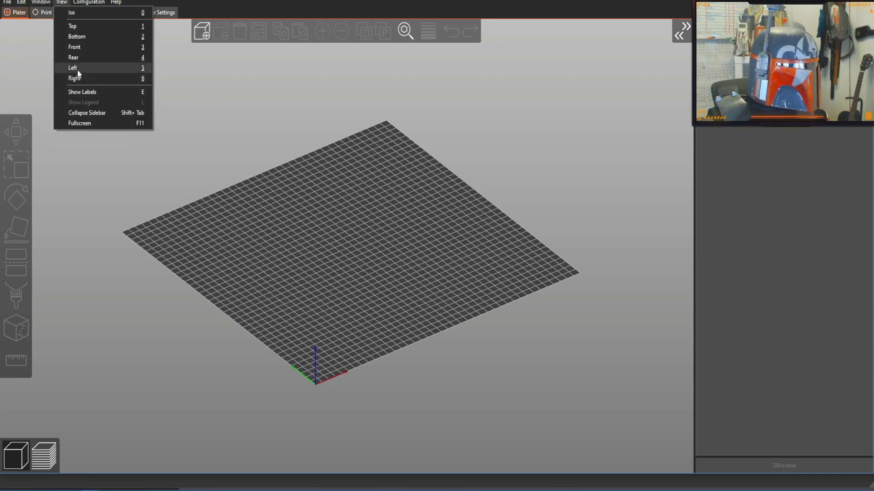
{"action": "left_click", "coordinate": [78, 12]}
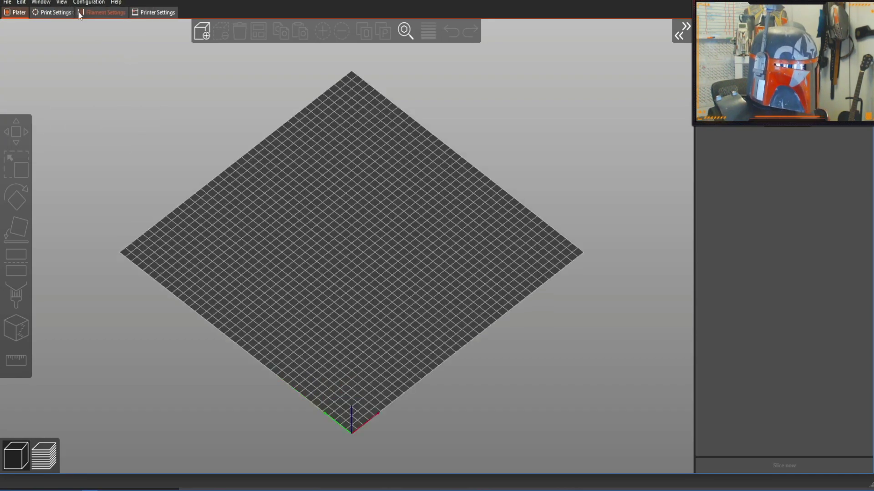
{"action": "left_click_drag", "start_coordinate": [292, 223], "coordinate": [287, 215]}
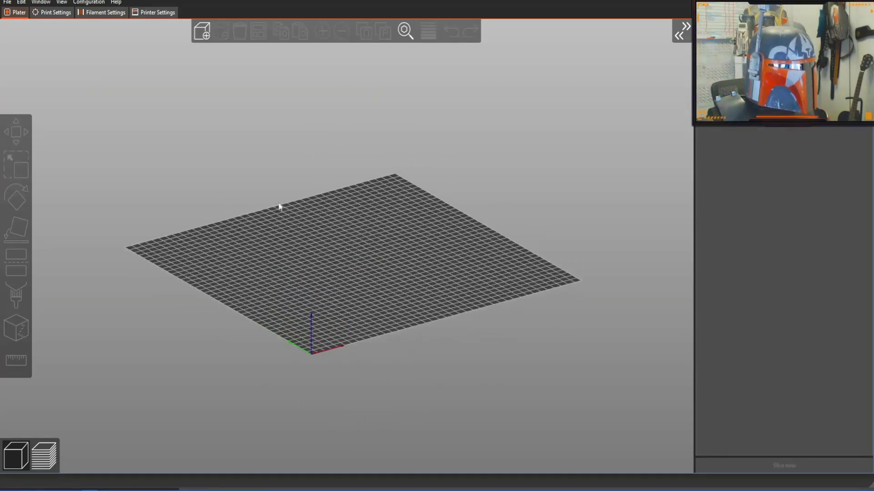
Step: Look at the empty build plate from the isometric and right standard views
{"action": "left_click", "coordinate": [61, 3]}
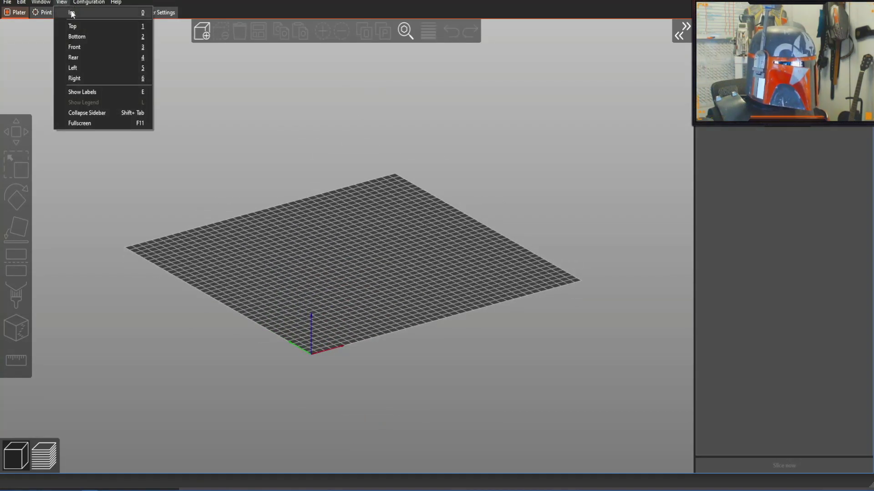
{"action": "left_click", "coordinate": [72, 13]}
{"action": "left_click_drag", "start_coordinate": [337, 162], "coordinate": [312, 141]}
{"action": "left_click", "coordinate": [64, 3]}
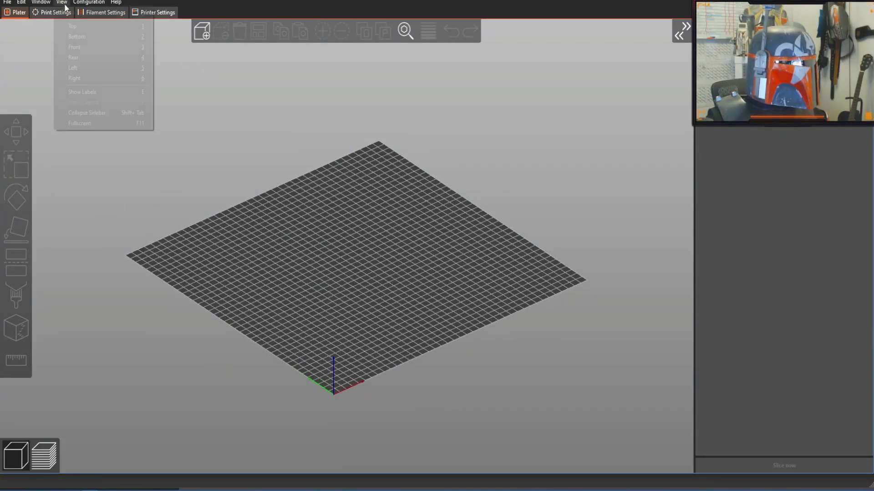
{"action": "left_click", "coordinate": [84, 80]}
{"action": "left_click_drag", "start_coordinate": [376, 180], "coordinate": [402, 196]}
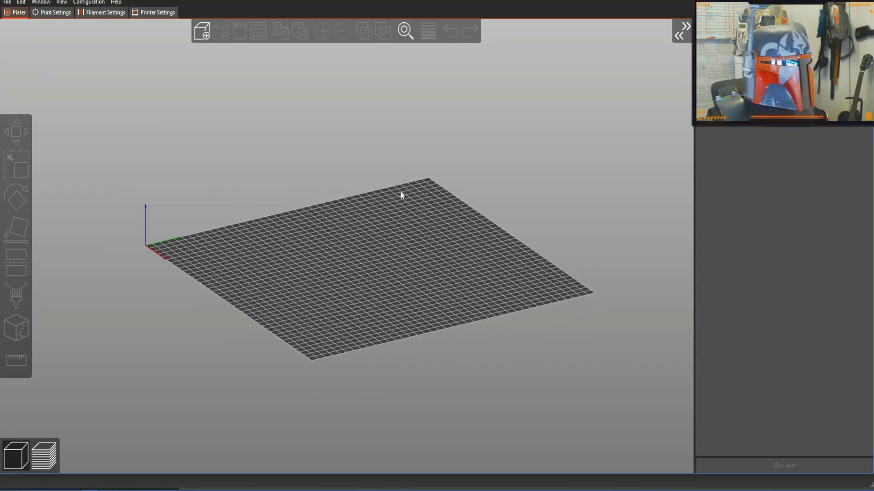
{"action": "left_click", "coordinate": [64, 3]}
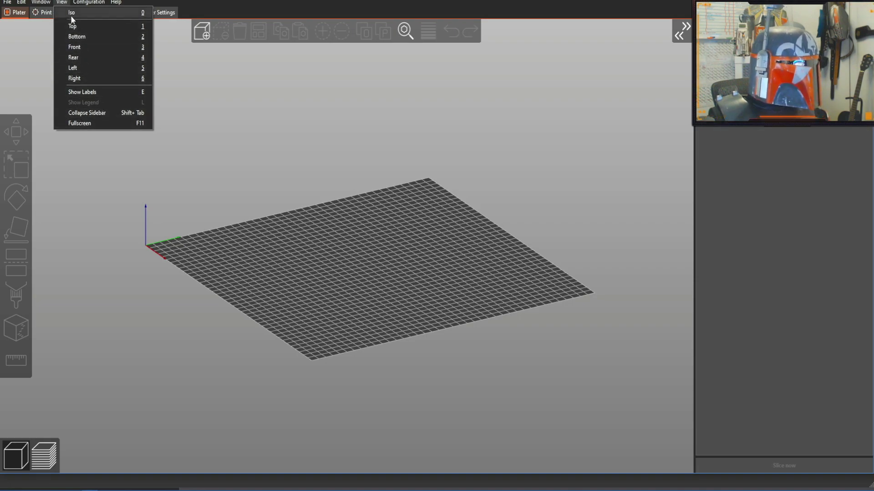
{"action": "mouse_move", "coordinate": [111, 5]}
{"action": "left_click", "coordinate": [339, 1]}
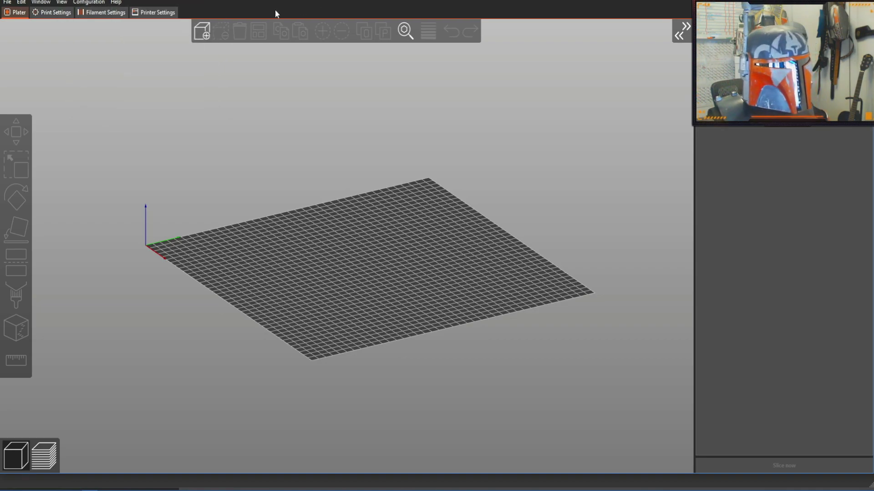
{"action": "left_click", "coordinate": [8, 3]}
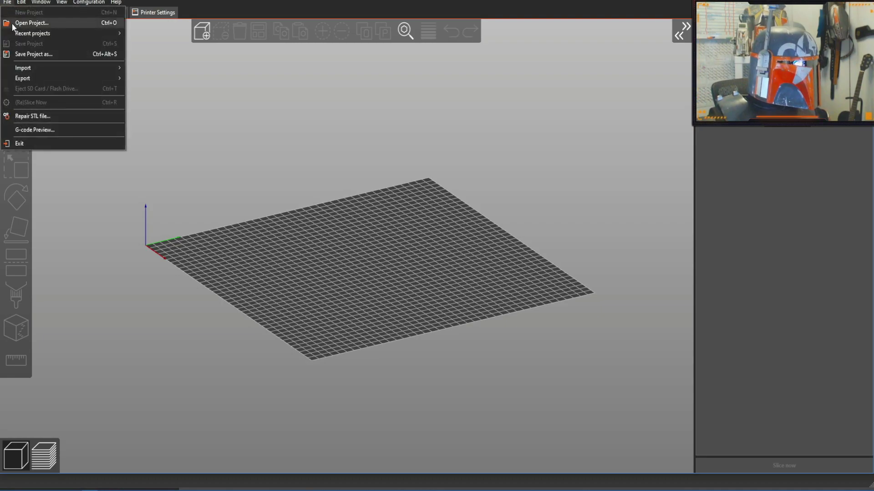
{"action": "mouse_move", "coordinate": [25, 69]}
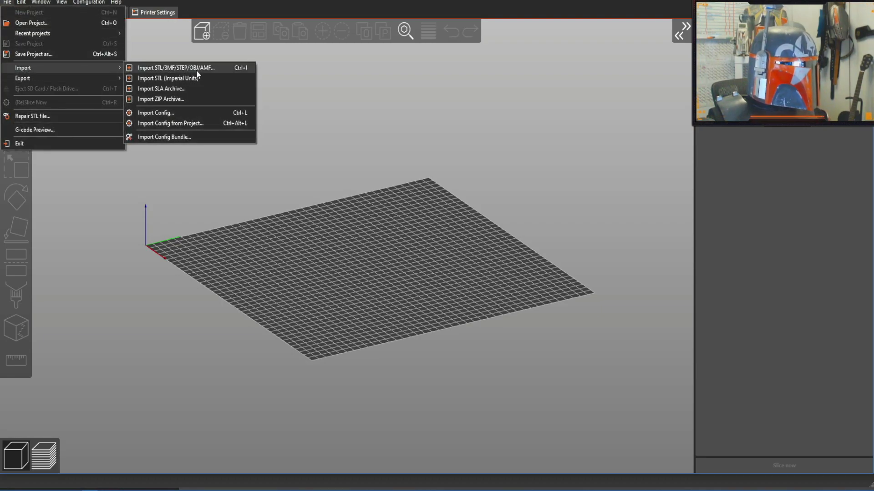
{"action": "left_click", "coordinate": [196, 70]}
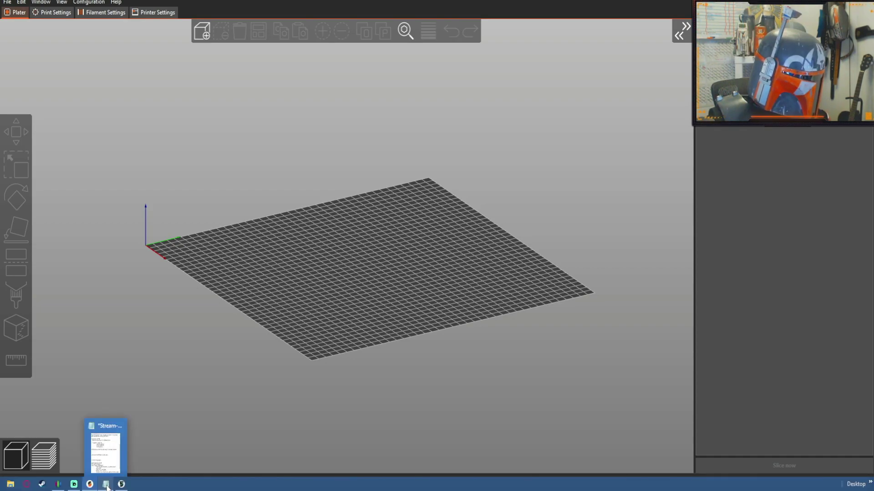
{"action": "left_click", "coordinate": [58, 484]}
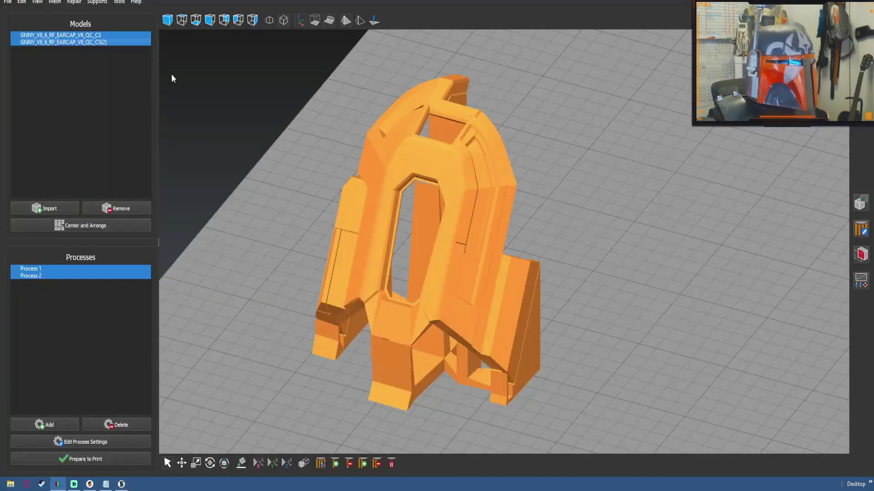
{"action": "left_click", "coordinate": [7, 2]}
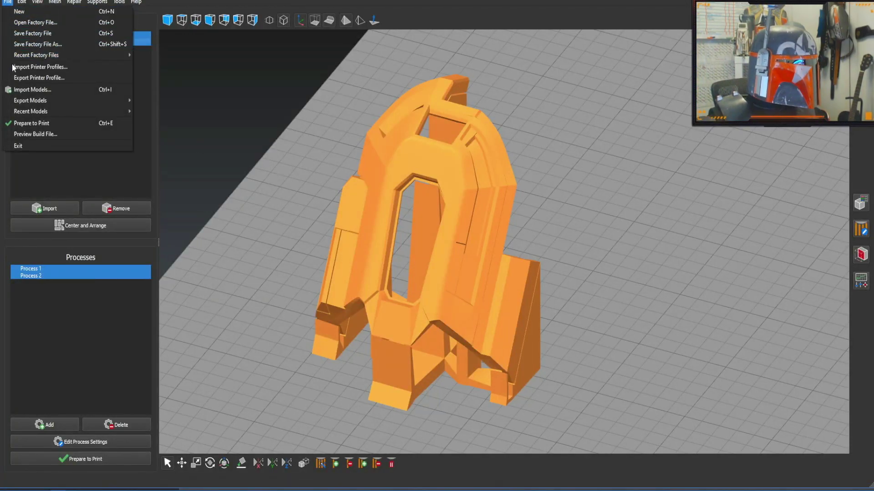
{"action": "left_click", "coordinate": [20, 91]}
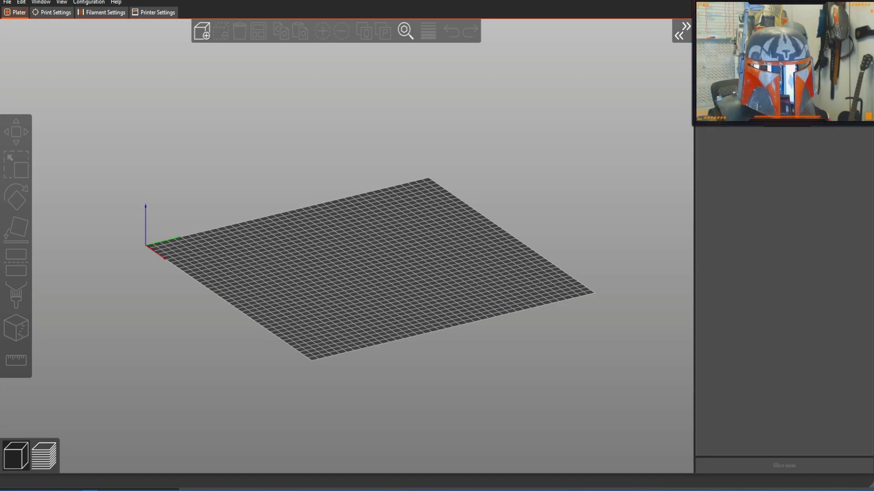
Step: Import the GNNY_V8_6_RF_EARCAP_V6_QC_CS model onto the PrusaSlicer build plate and view it up close
{"action": "left_click_drag", "start_coordinate": [873, 324], "coordinate": [559, 323]}
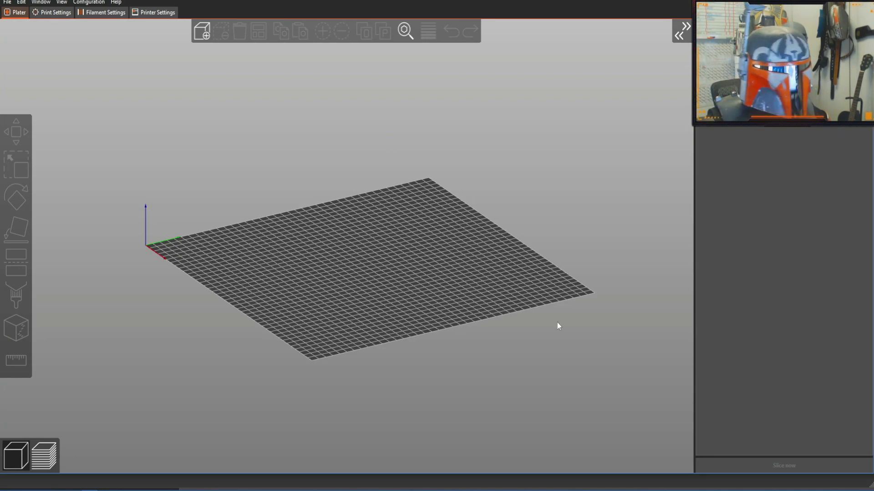
{"action": "left_click_drag", "start_coordinate": [422, 231], "coordinate": [408, 266]}
{"action": "scroll", "coordinate": [408, 267], "scroll_direction": "up", "scroll_amount": 5}
{"action": "left_click_drag", "start_coordinate": [503, 198], "coordinate": [472, 176]}
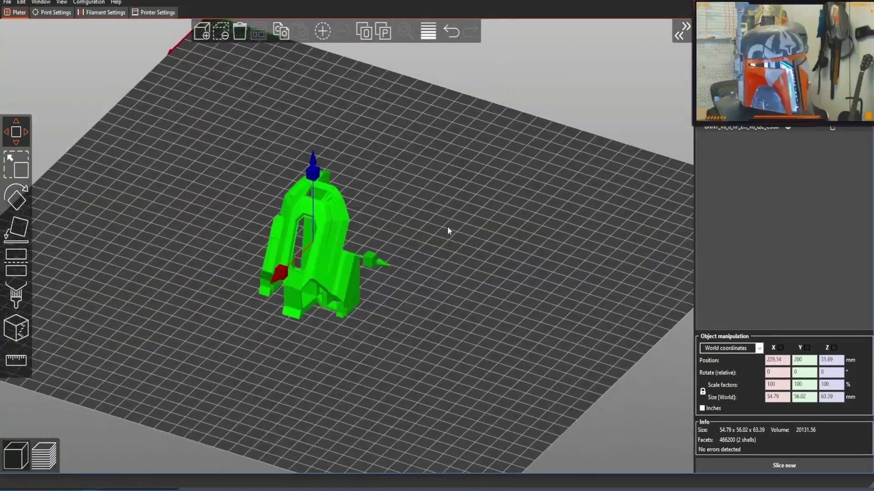
{"action": "left_click_drag", "start_coordinate": [447, 227], "coordinate": [474, 236]}
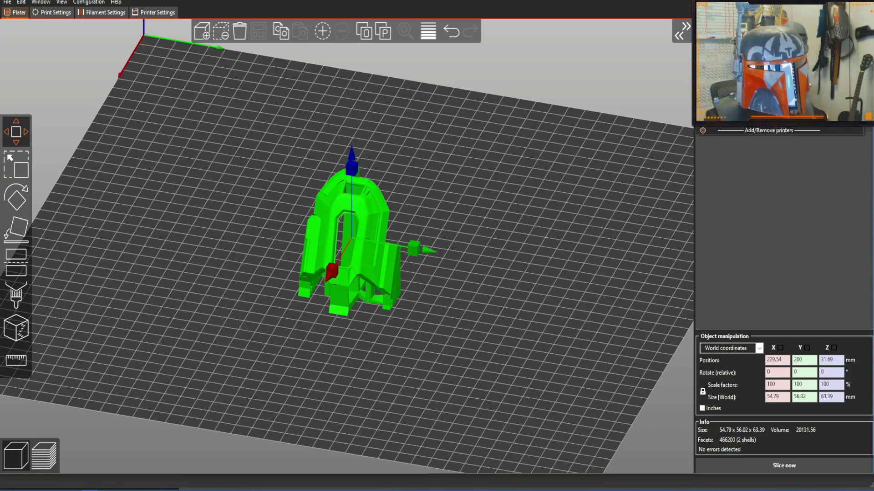
Step: Choose the Artillery Sidewinder X2 printer preset and view the ear cap on its bed
{"action": "left_click", "coordinate": [780, 82]}
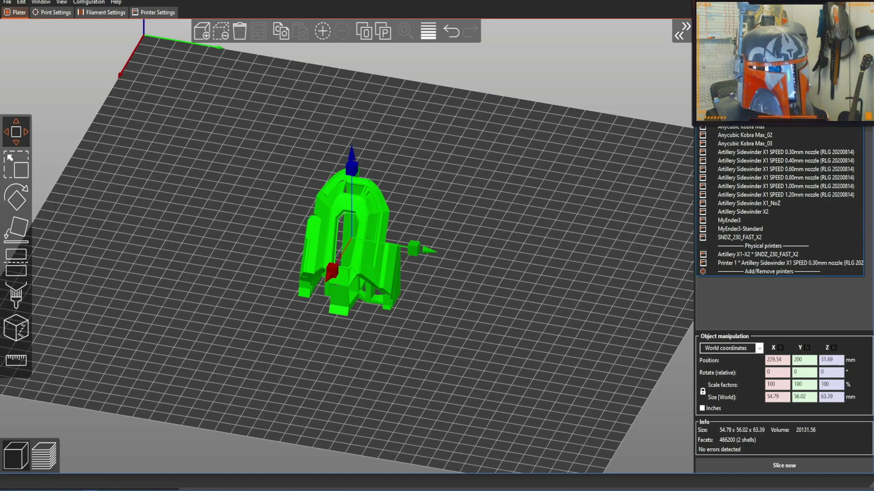
{"action": "left_click", "coordinate": [736, 211]}
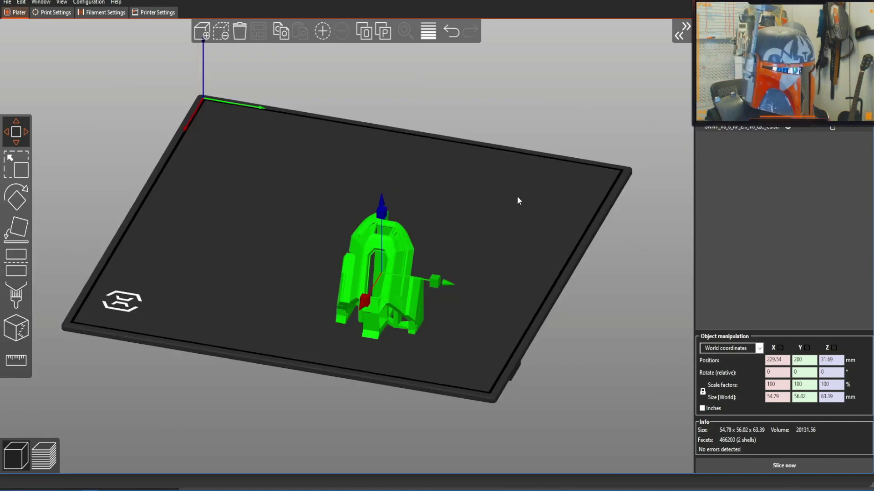
{"action": "left_click_drag", "start_coordinate": [512, 197], "coordinate": [311, 223]}
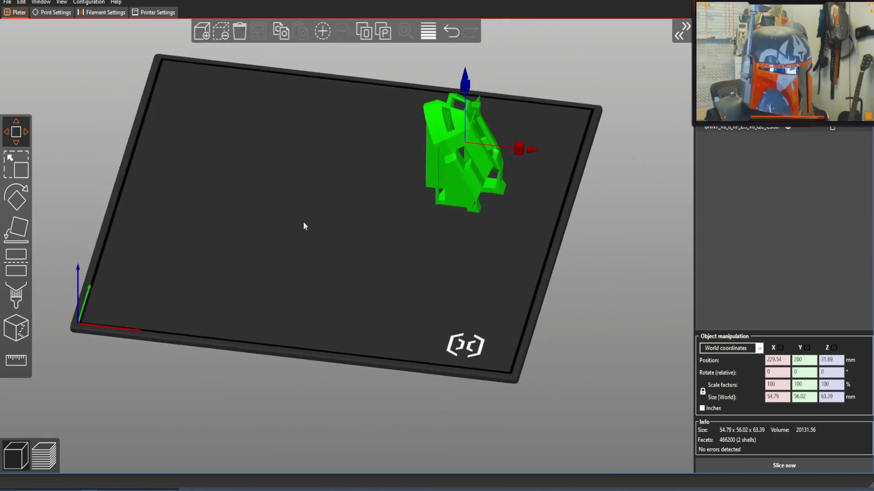
{"action": "right_click_drag", "start_coordinate": [311, 223], "coordinate": [329, 218]}
{"action": "right_click_drag", "start_coordinate": [273, 264], "coordinate": [289, 276]}
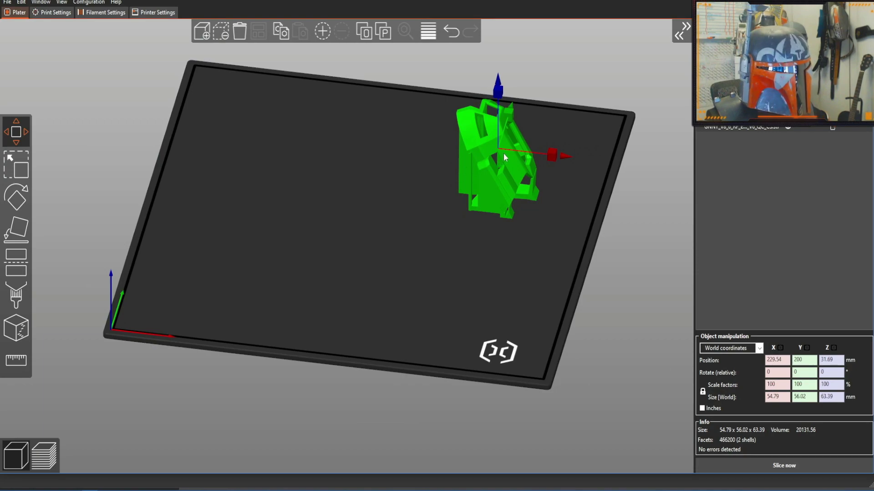
Step: Move the ear cap across the bed to about X 103.98 mm and Y 82.89 mm
{"action": "left_click_drag", "start_coordinate": [507, 112], "coordinate": [469, 287]}
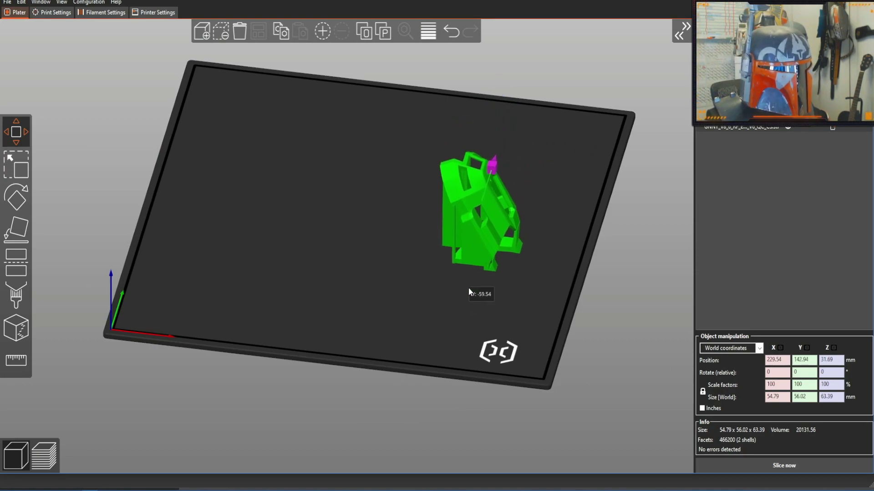
{"action": "left_click_drag", "start_coordinate": [532, 223], "coordinate": [338, 223]}
{"action": "left_click_drag", "start_coordinate": [307, 154], "coordinate": [258, 289]}
{"action": "left_click_drag", "start_coordinate": [441, 231], "coordinate": [330, 213]}
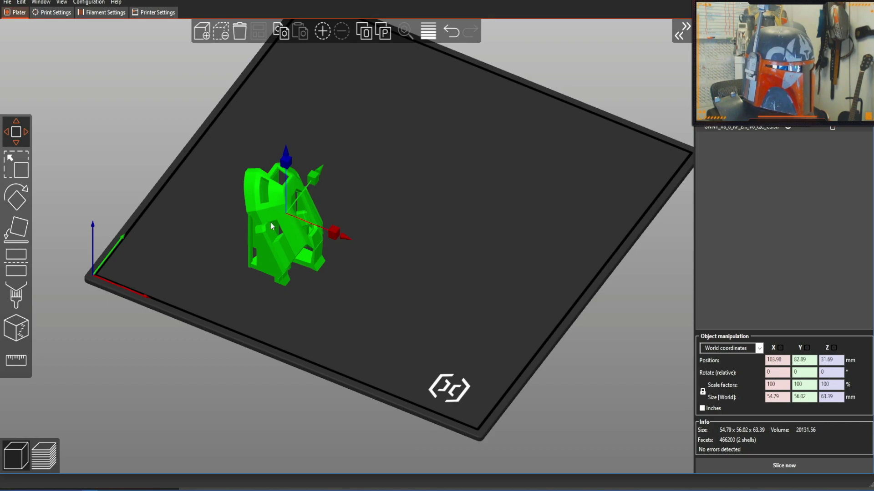
{"action": "left_click_drag", "start_coordinate": [244, 235], "coordinate": [232, 239]}
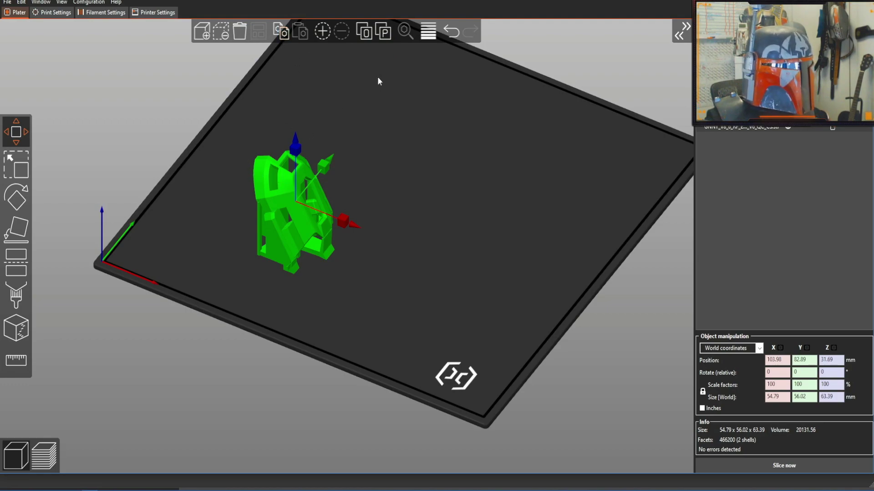
{"action": "left_click_drag", "start_coordinate": [353, 151], "coordinate": [381, 159]}
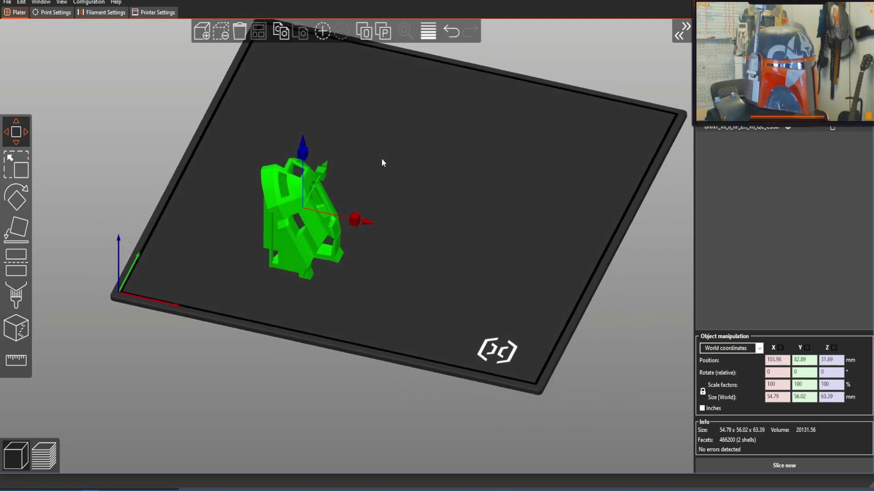
Step: Rotate the ear cap about the vertical axis by roughly a quarter turn so its outer face points to the front of the bed
{"action": "left_click", "coordinate": [16, 198]}
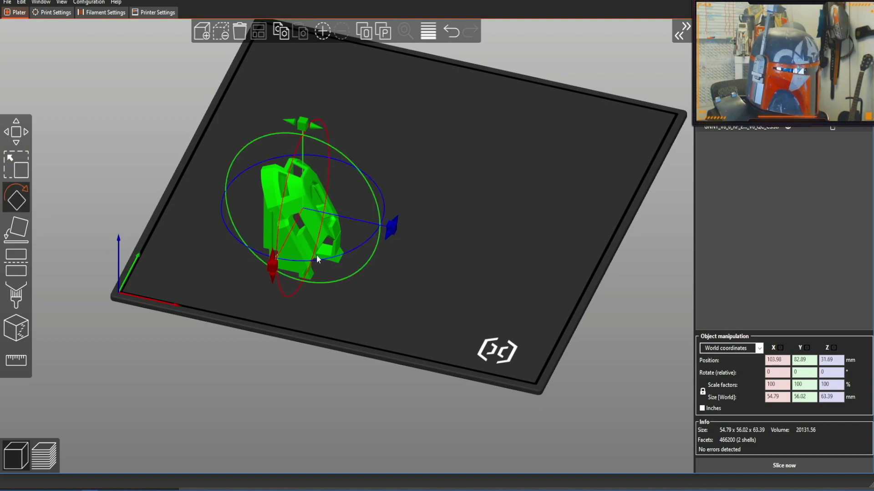
{"action": "left_click_drag", "start_coordinate": [389, 236], "coordinate": [267, 275]}
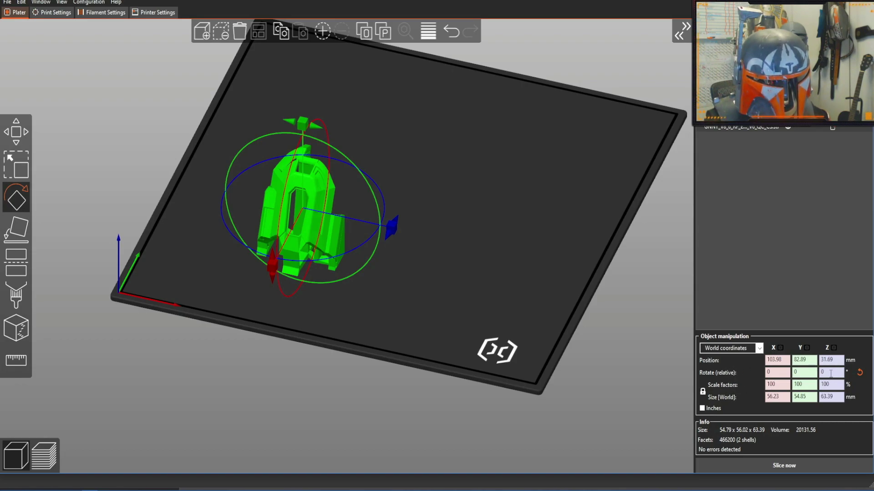
{"action": "left_click_drag", "start_coordinate": [392, 235], "coordinate": [397, 229]}
{"action": "mouse_move", "coordinate": [420, 259]}
{"action": "left_mouse_down"}
{"action": "mouse_move", "coordinate": [382, 255]}
{"action": "mouse_move", "coordinate": [434, 262]}
{"action": "left_mouse_up"}
{"action": "scroll", "coordinate": [430, 259], "scroll_direction": "up", "scroll_amount": 5}
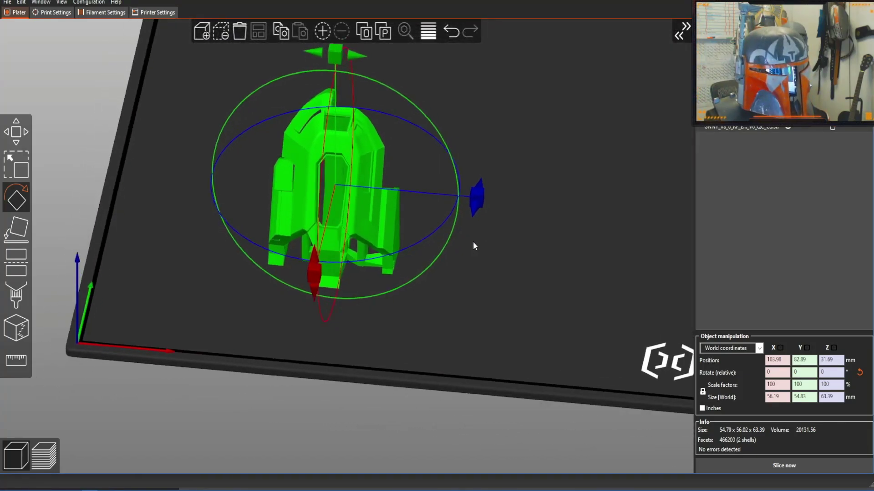
{"action": "left_click", "coordinate": [759, 127]}
{"action": "right_click_drag", "start_coordinate": [603, 203], "coordinate": [569, 217]}
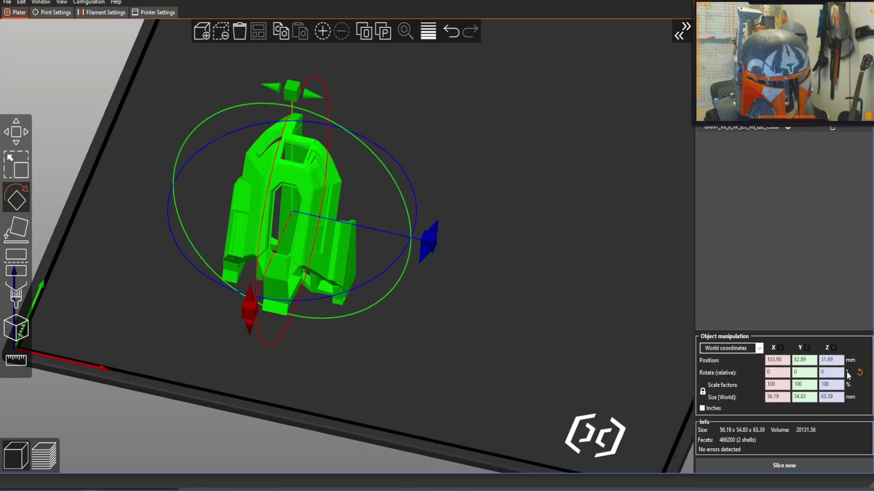
Step: Set the object manipulation reference to Object coordinates and view the rotation handles around the ear cap
{"action": "left_click", "coordinate": [737, 348]}
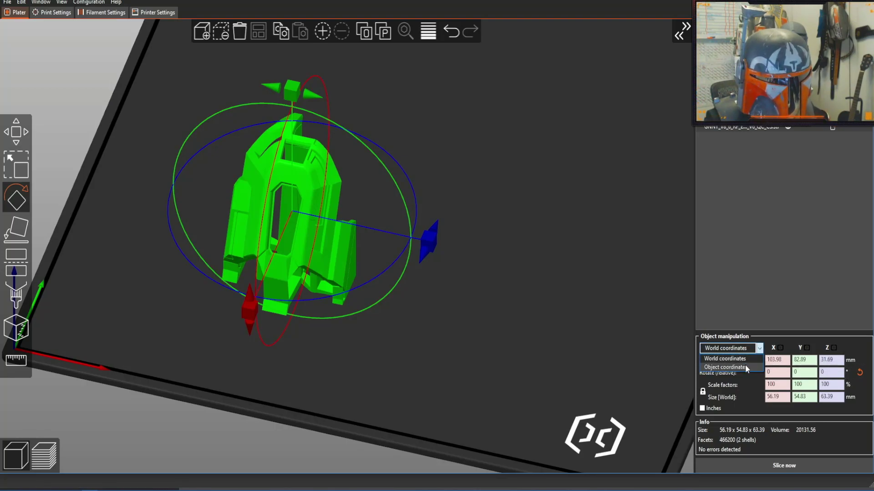
{"action": "left_click", "coordinate": [745, 367]}
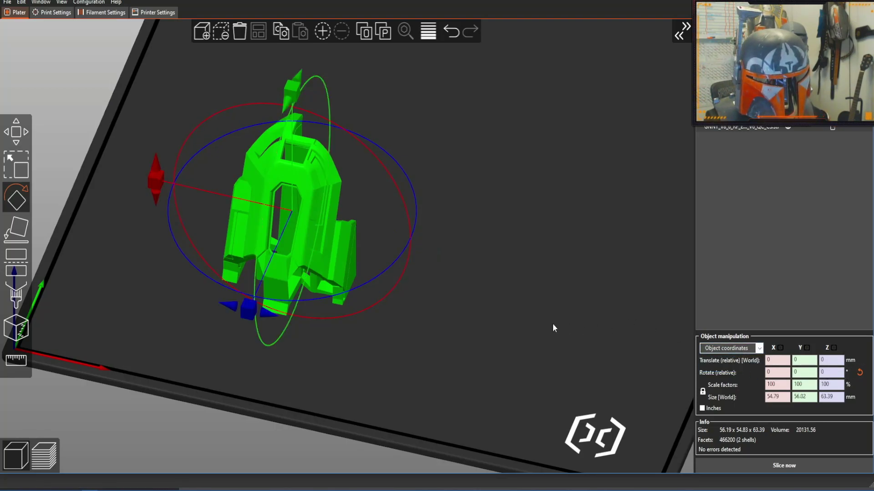
{"action": "scroll", "coordinate": [465, 310], "scroll_direction": "down", "scroll_amount": 3}
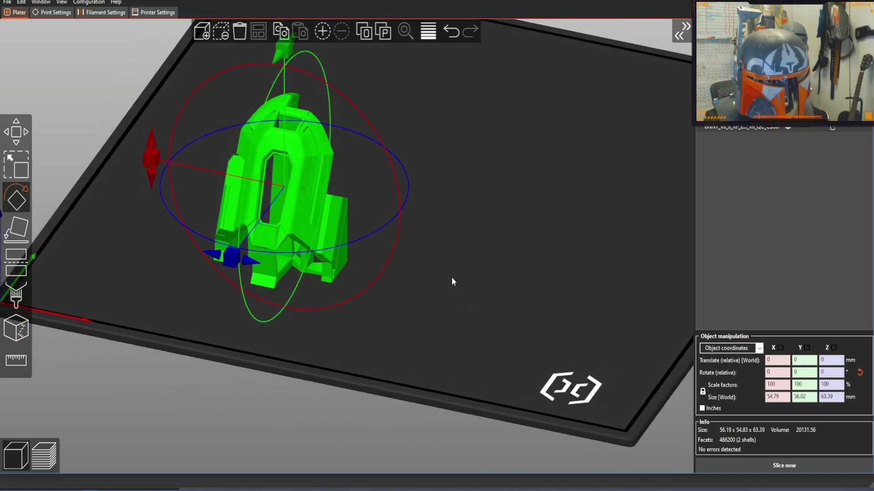
{"action": "right_click_drag", "start_coordinate": [452, 272], "coordinate": [447, 300]}
{"action": "left_click_drag", "start_coordinate": [447, 299], "coordinate": [451, 296]}
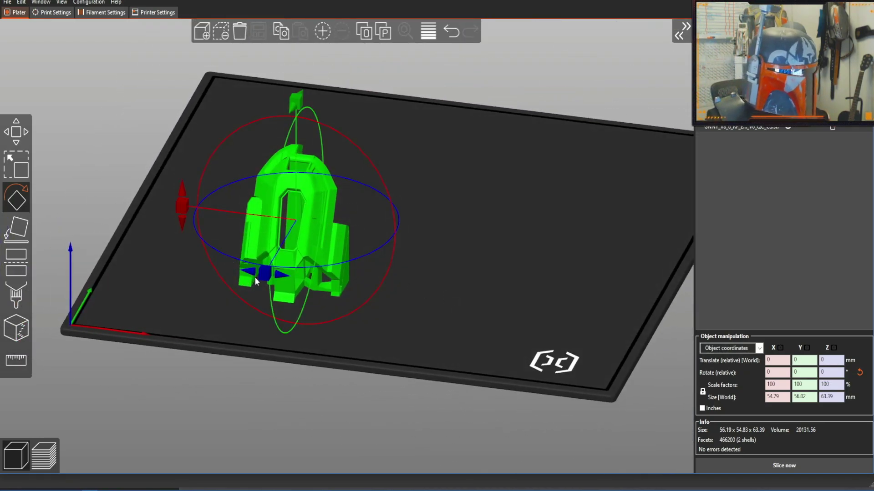
{"action": "left_click_drag", "start_coordinate": [280, 278], "coordinate": [288, 286]}
{"action": "left_click_drag", "start_coordinate": [343, 276], "coordinate": [478, 255]}
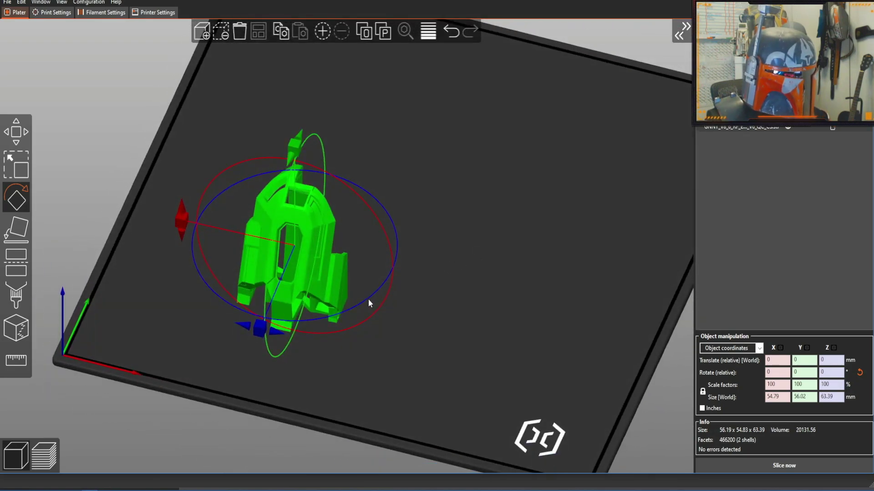
{"action": "left_click_drag", "start_coordinate": [511, 260], "coordinate": [513, 250]}
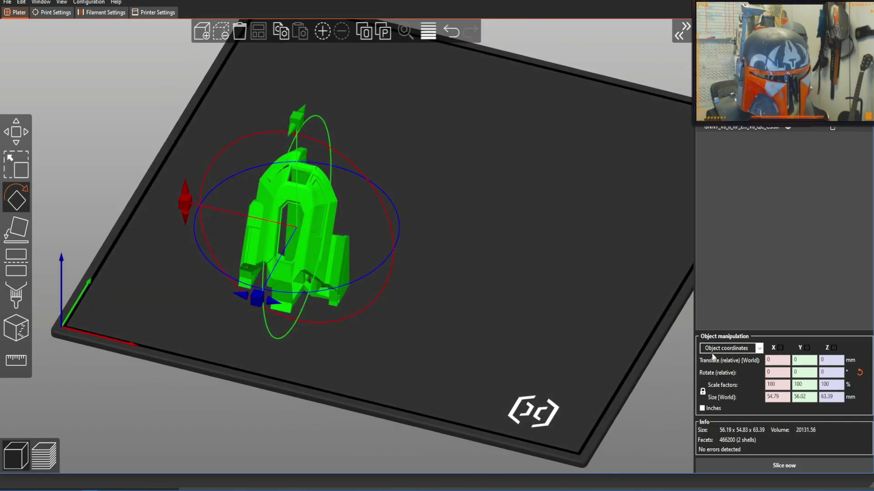
Step: Switch to the Move tool and split the ear cap model into parts
{"action": "left_click", "coordinate": [15, 122]}
{"action": "mouse_move", "coordinate": [368, 246]}
{"action": "left_mouse_down"}
{"action": "mouse_move", "coordinate": [436, 268]}
{"action": "mouse_move", "coordinate": [357, 257]}
{"action": "left_mouse_up"}
{"action": "left_click_drag", "start_coordinate": [472, 259], "coordinate": [409, 213]}
{"action": "scroll", "coordinate": [359, 175], "scroll_direction": "up", "scroll_amount": 2}
{"action": "left_click_drag", "start_coordinate": [359, 175], "coordinate": [374, 172]}
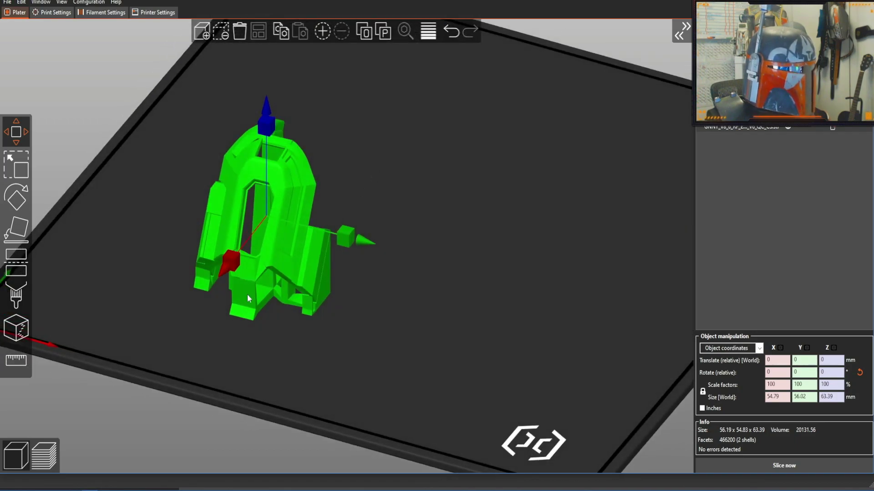
{"action": "left_click_drag", "start_coordinate": [400, 103], "coordinate": [374, 100]}
{"action": "left_click_drag", "start_coordinate": [331, 77], "coordinate": [350, 84]}
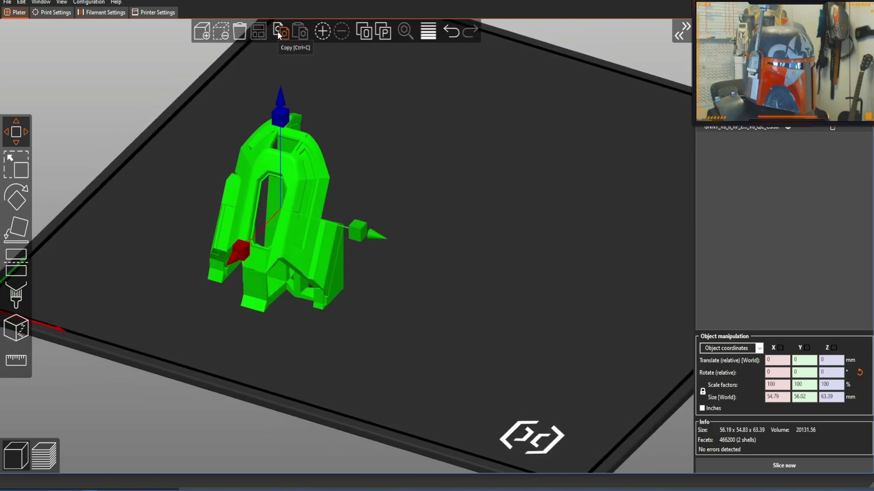
{"action": "left_click", "coordinate": [381, 34]}
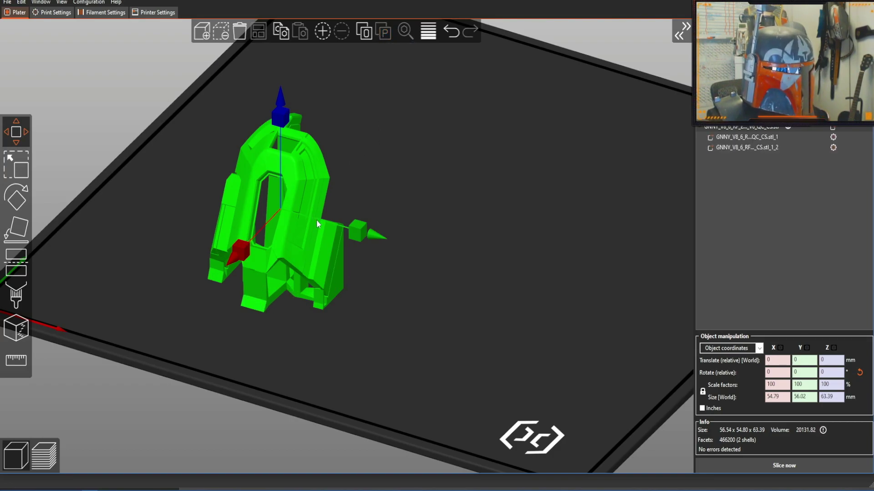
Step: Select the split parts individually to identify which is the ear cap shell and which is the supports
{"action": "scroll", "coordinate": [496, 223], "scroll_direction": "down", "scroll_amount": 3}
{"action": "scroll", "coordinate": [491, 214], "scroll_direction": "up", "scroll_amount": 3}
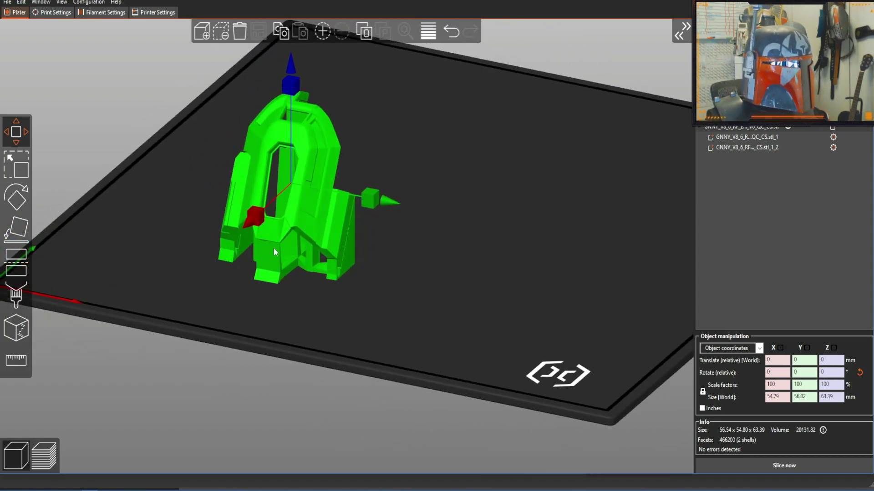
{"action": "middle_click_drag", "start_coordinate": [430, 241], "coordinate": [462, 239]}
{"action": "scroll", "coordinate": [462, 237], "scroll_direction": "down", "scroll_amount": 2}
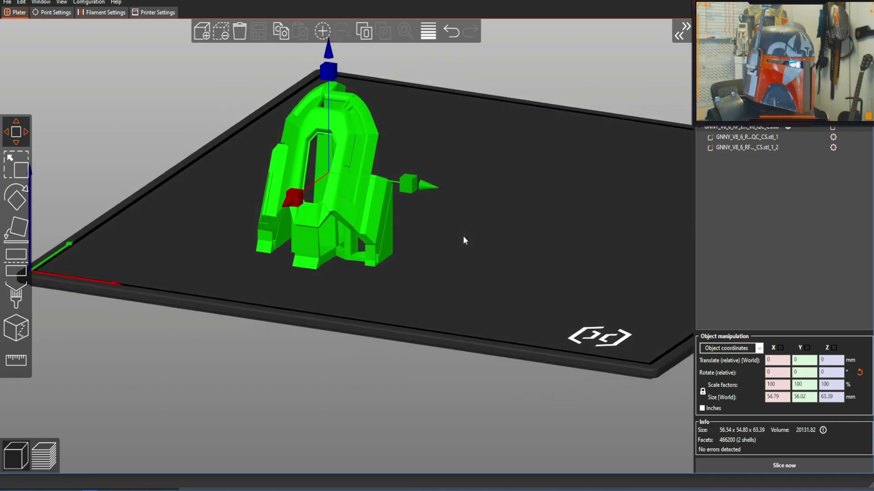
{"action": "scroll", "coordinate": [412, 242], "scroll_direction": "up", "scroll_amount": 5}
{"action": "left_click_drag", "start_coordinate": [505, 257], "coordinate": [495, 257]}
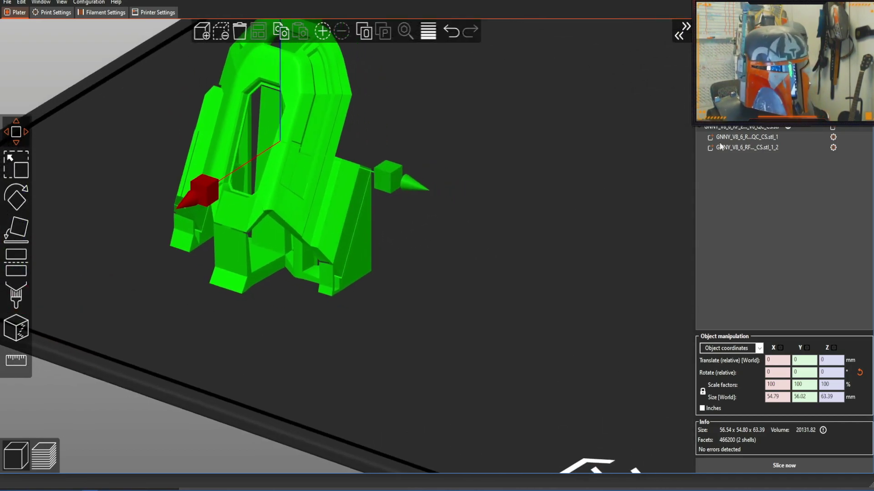
{"action": "left_click", "coordinate": [742, 148]}
{"action": "left_click_drag", "start_coordinate": [446, 160], "coordinate": [519, 185]}
{"action": "left_click", "coordinate": [342, 161]}
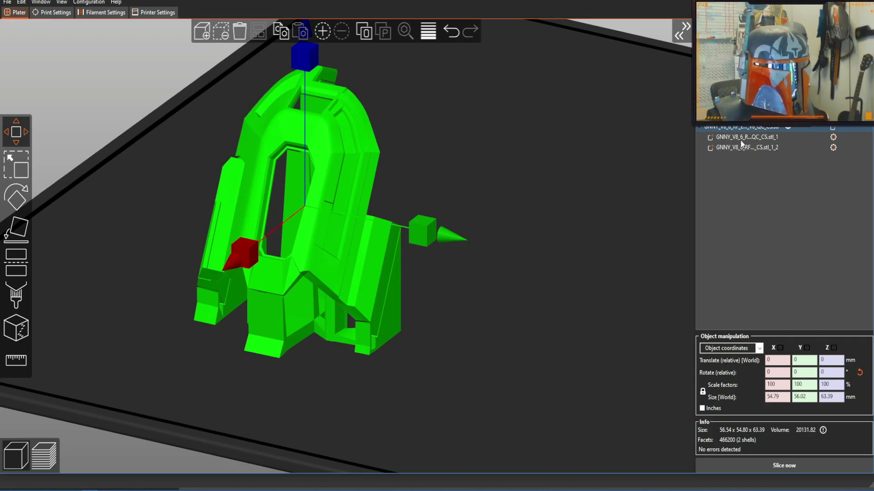
{"action": "left_click", "coordinate": [730, 145]}
{"action": "left_click_drag", "start_coordinate": [470, 153], "coordinate": [460, 154]}
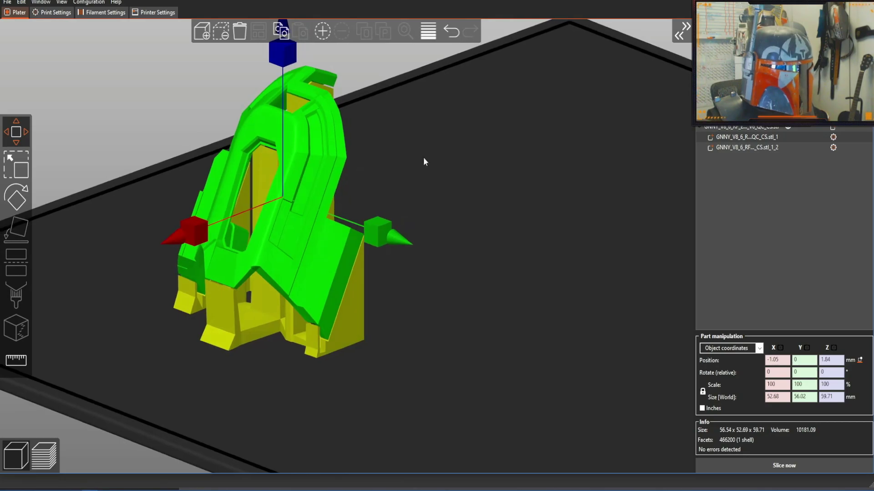
Step: Add a Fill density override to the supports part and set it to 3%
{"action": "left_click", "coordinate": [744, 148]}
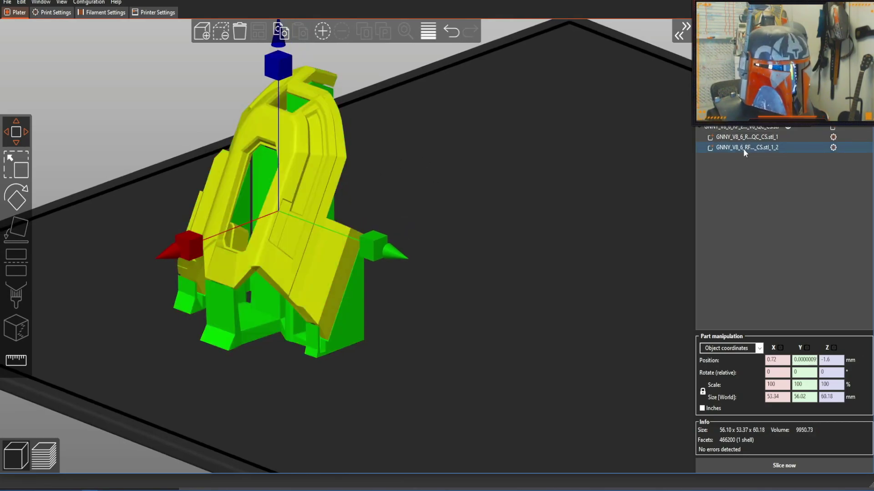
{"action": "right_click", "coordinate": [744, 148]}
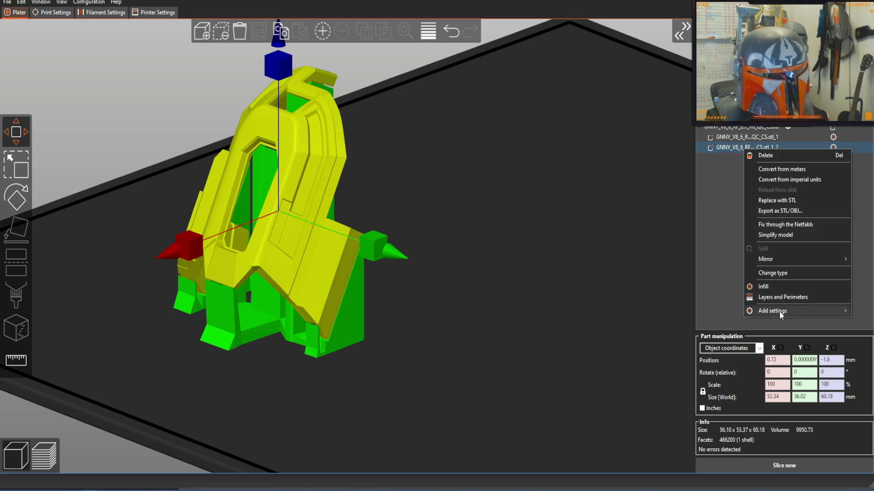
{"action": "mouse_move", "coordinate": [779, 313]}
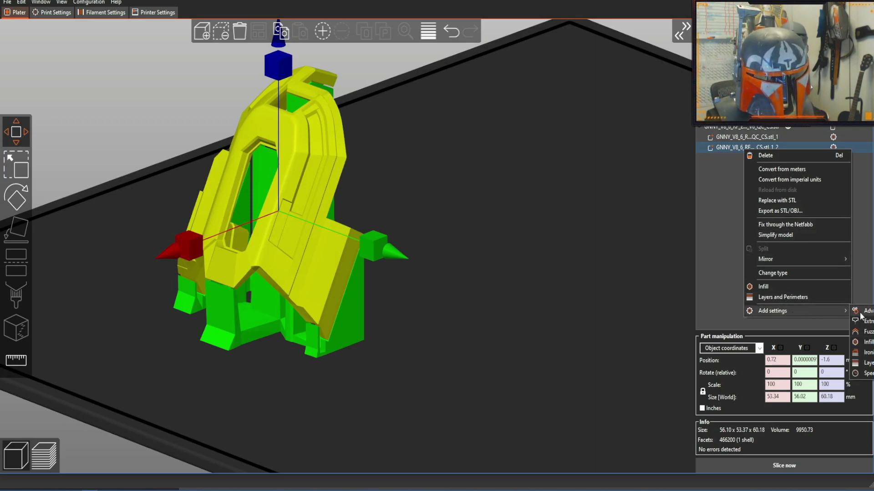
{"action": "left_click", "coordinate": [869, 343]}
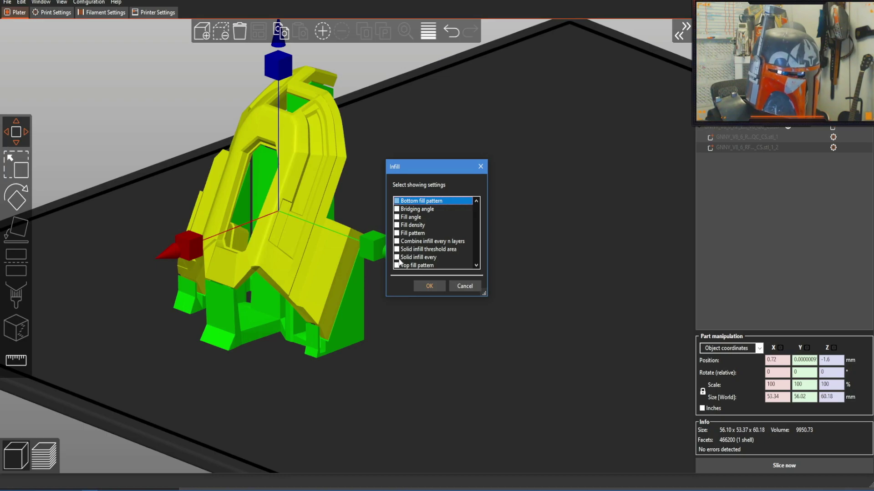
{"action": "left_click", "coordinate": [423, 283]}
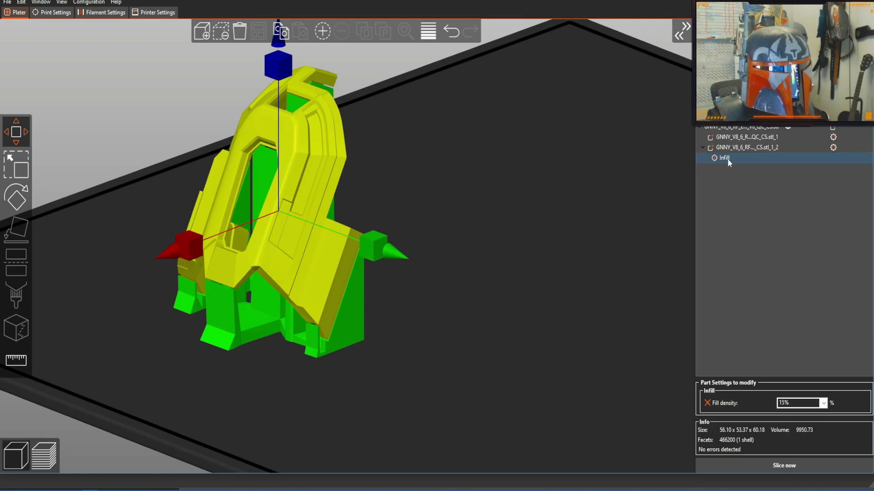
{"action": "left_click_drag", "start_coordinate": [794, 403], "coordinate": [763, 408]}
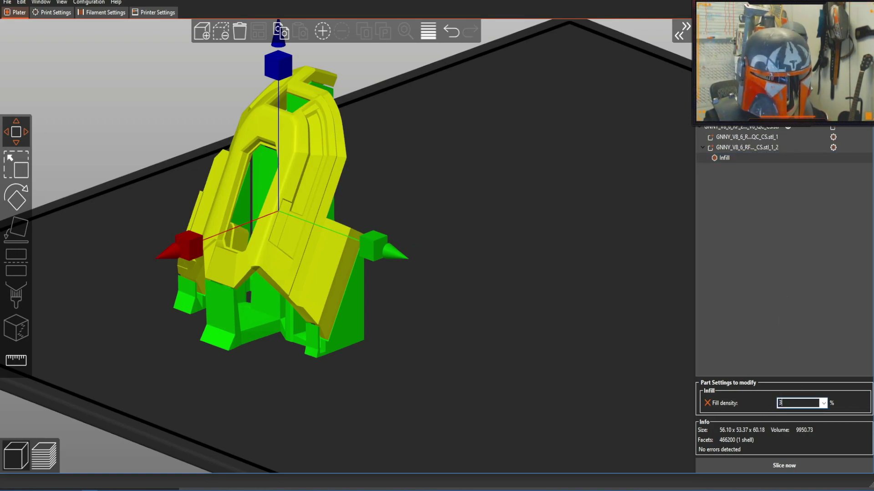
{"action": "left_click", "coordinate": [794, 320]}
Step: Add Layers and Perimeters overrides to the supports part for Bottom solid layers, Perimeters and Top solid layers
{"action": "left_click", "coordinate": [728, 148]}
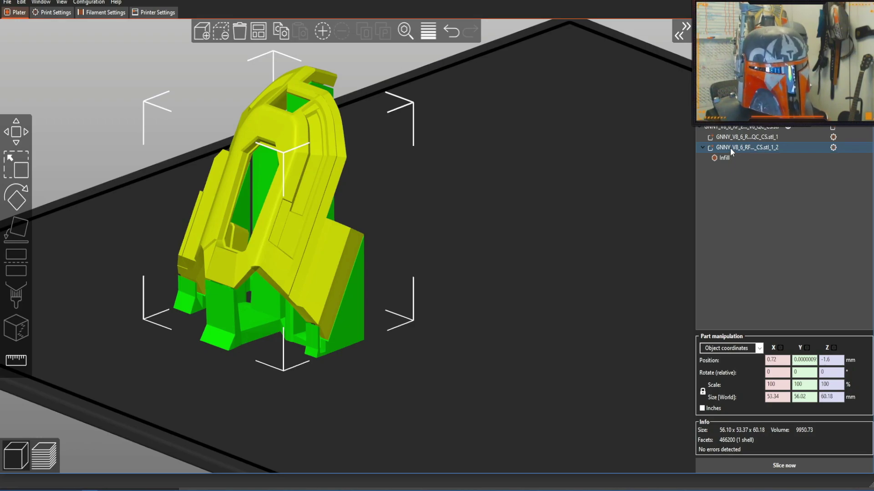
{"action": "right_click", "coordinate": [730, 148]}
{"action": "mouse_move", "coordinate": [771, 310]}
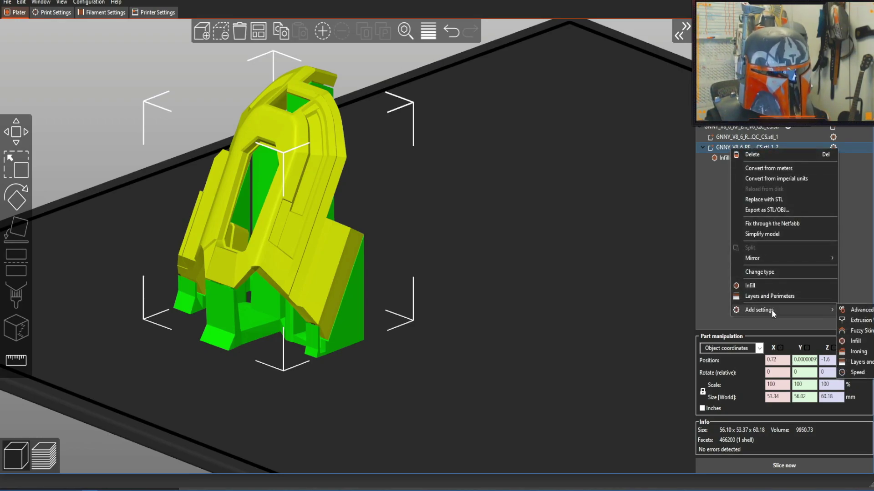
{"action": "left_click", "coordinate": [865, 361]}
{"action": "left_click_drag", "start_coordinate": [402, 164], "coordinate": [492, 163]}
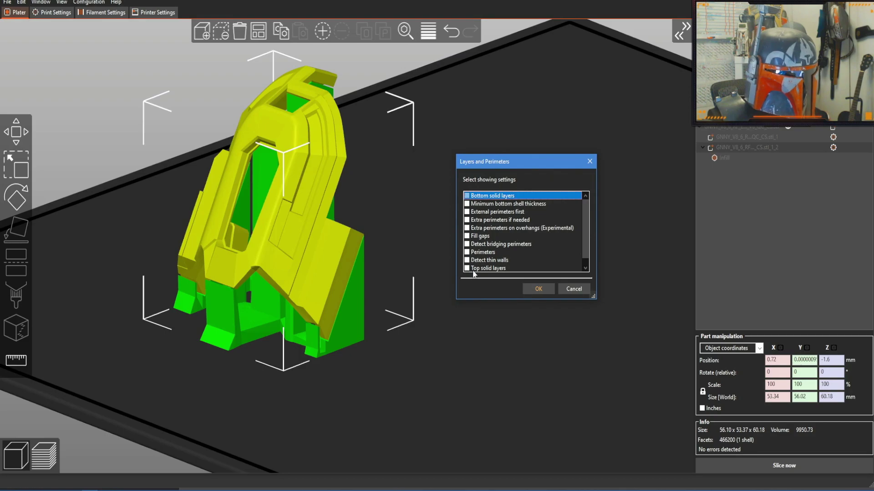
{"action": "left_click", "coordinate": [465, 253]}
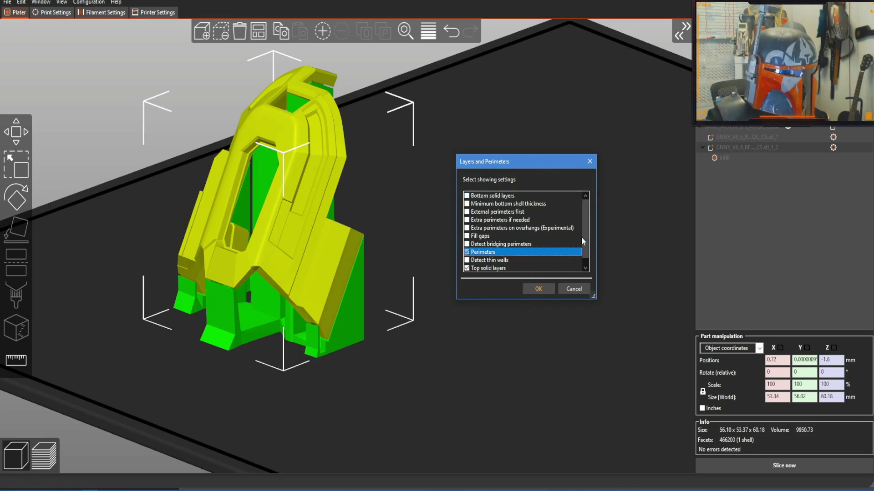
{"action": "left_click_drag", "start_coordinate": [586, 242], "coordinate": [585, 260]}
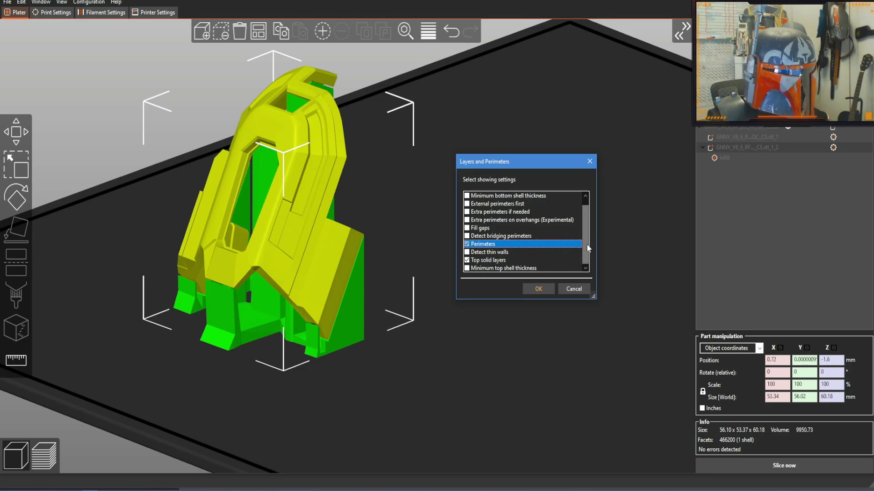
{"action": "scroll", "coordinate": [586, 245], "scroll_direction": "up", "scroll_amount": 1}
{"action": "left_click", "coordinate": [467, 196]}
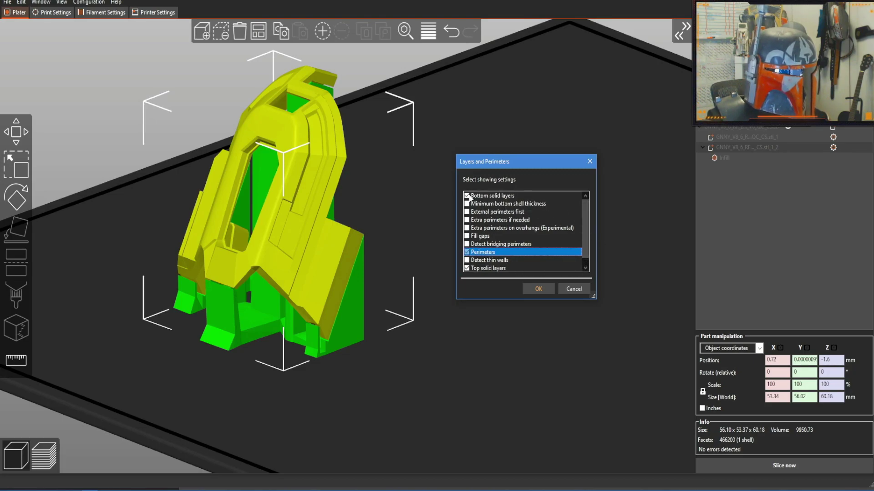
{"action": "left_click", "coordinate": [533, 289]}
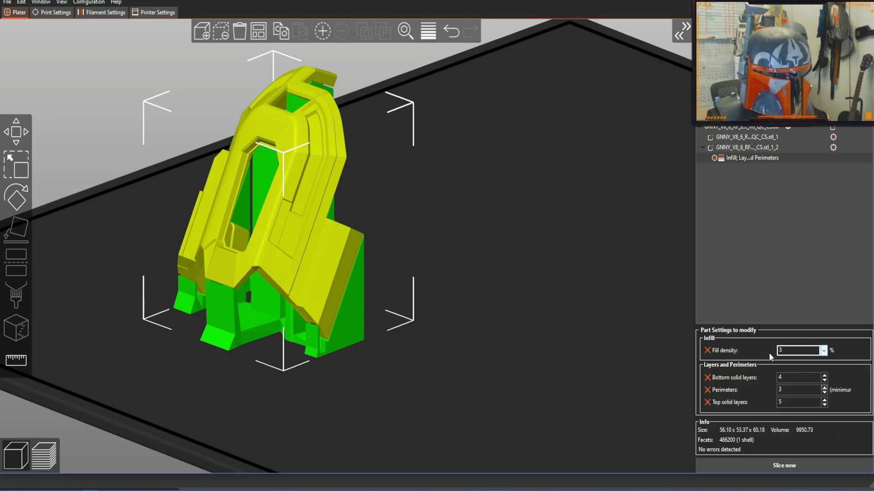
Step: Set the supports part to 1 bottom solid layer, 1 perimeter and 2 top solid layers
{"action": "double_click", "coordinate": [793, 377]}
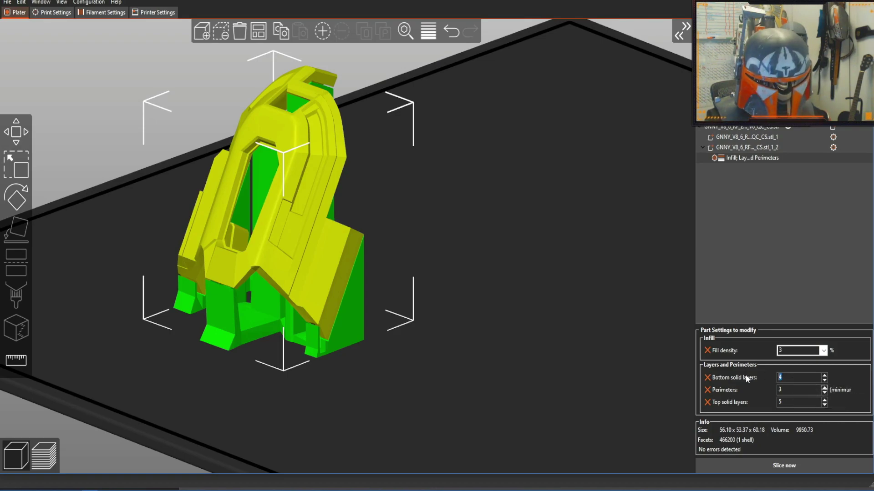
{"action": "type", "text": "1"}
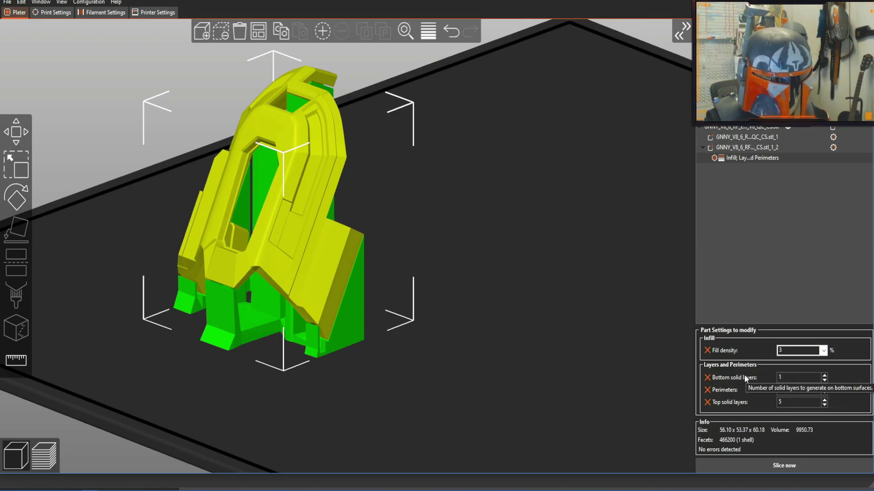
{"action": "type", "text": "2"}
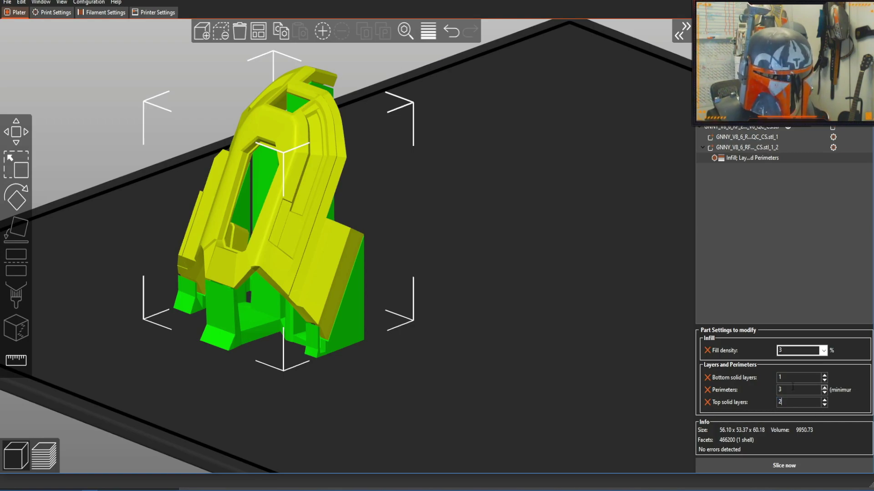
{"action": "key", "text": "shift+Tab"}
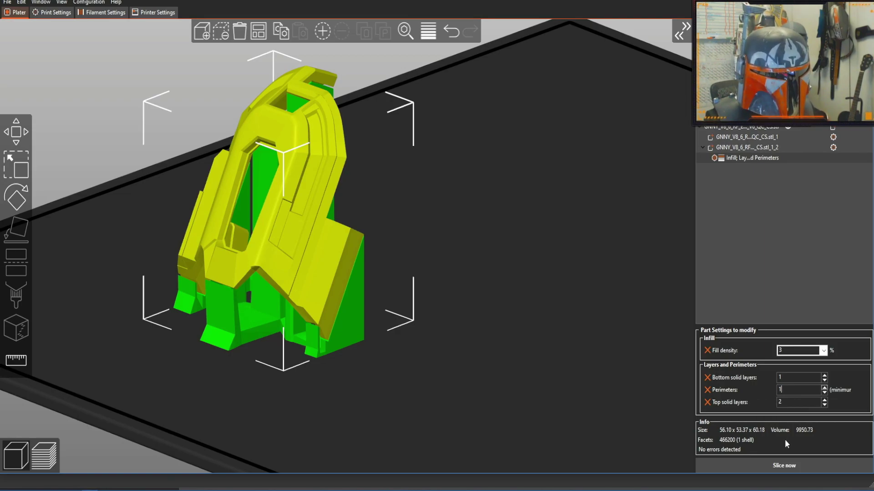
Step: Slice the model, inspect the previewed toolpaths around the supports and dismiss the print stability warning
{"action": "left_click_drag", "start_coordinate": [528, 305], "coordinate": [566, 285]}
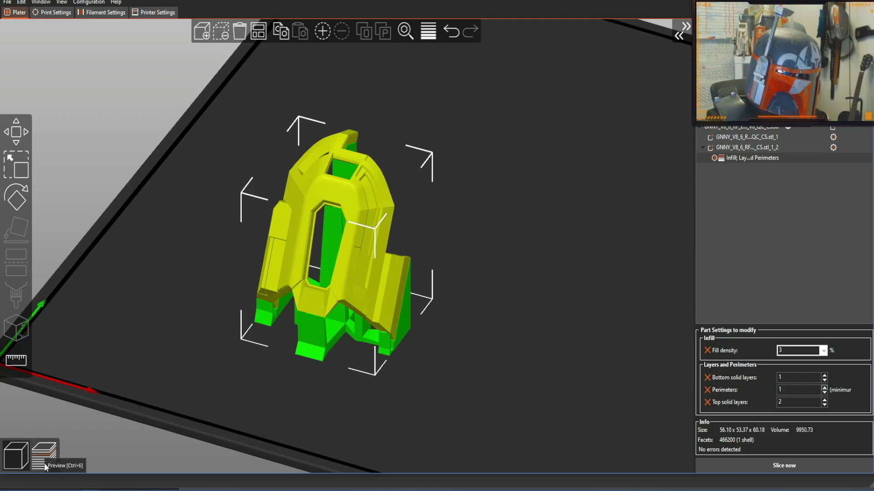
{"action": "right_click_drag", "start_coordinate": [187, 253], "coordinate": [191, 250]}
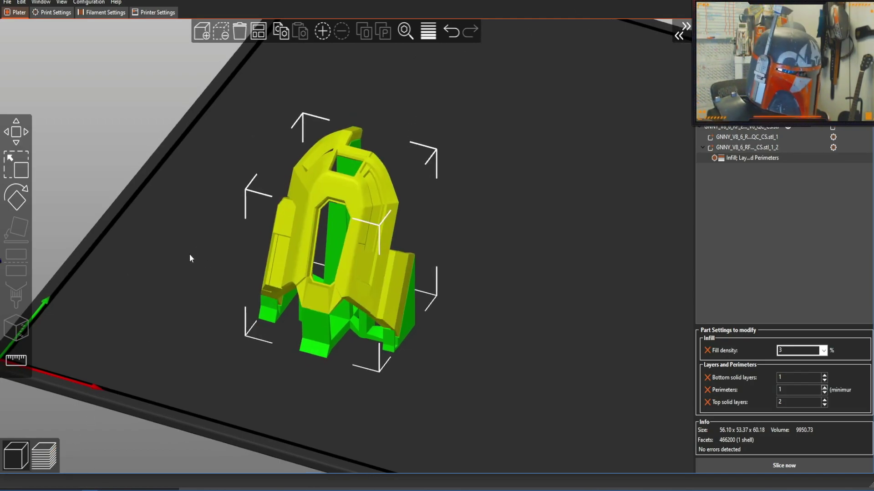
{"action": "left_click", "coordinate": [55, 448]}
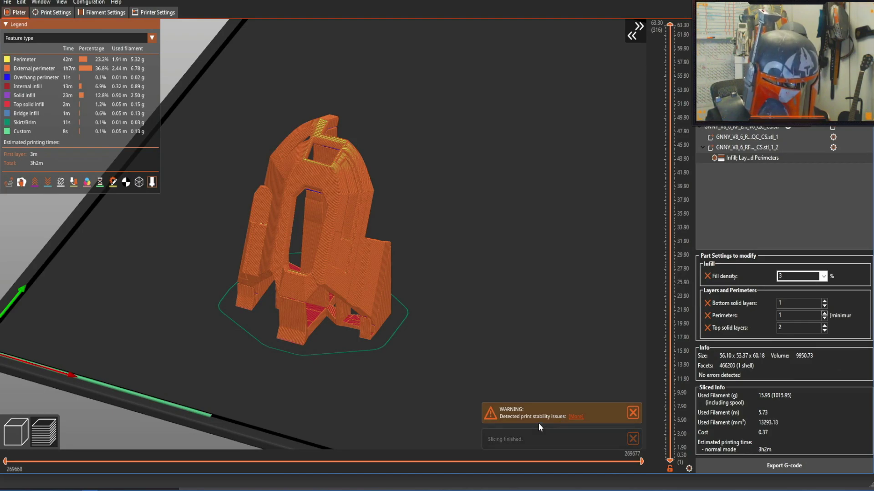
{"action": "left_click_drag", "start_coordinate": [517, 308], "coordinate": [445, 285]}
{"action": "scroll", "coordinate": [441, 285], "scroll_direction": "up", "scroll_amount": 4}
{"action": "left_click_drag", "start_coordinate": [511, 270], "coordinate": [533, 258]}
{"action": "mouse_move", "coordinate": [532, 253]}
{"action": "left_mouse_down"}
{"action": "mouse_move", "coordinate": [542, 253]}
{"action": "mouse_move", "coordinate": [500, 258]}
{"action": "mouse_move", "coordinate": [531, 253]}
{"action": "mouse_move", "coordinate": [523, 263]}
{"action": "mouse_move", "coordinate": [541, 250]}
{"action": "mouse_move", "coordinate": [511, 238]}
{"action": "mouse_move", "coordinate": [525, 245]}
{"action": "left_mouse_up"}
{"action": "scroll", "coordinate": [525, 244], "scroll_direction": "up", "scroll_amount": 5}
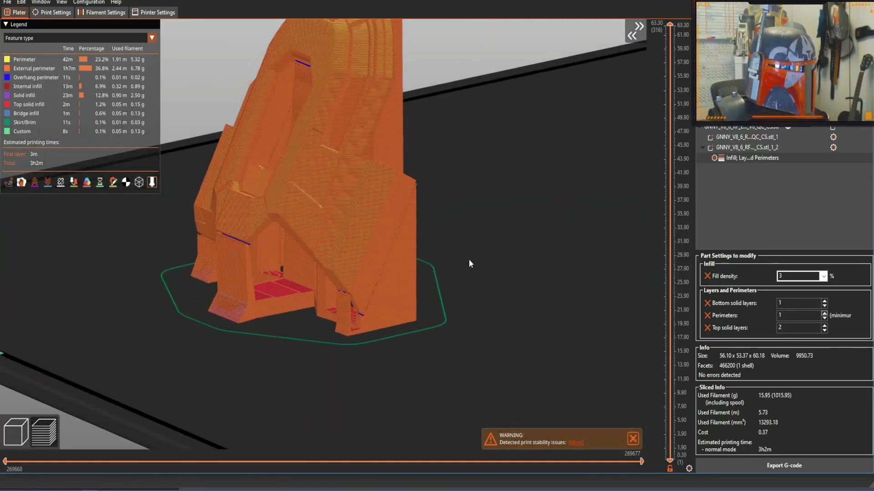
{"action": "left_click", "coordinate": [631, 444]}
{"action": "left_click_drag", "start_coordinate": [566, 296], "coordinate": [541, 254]}
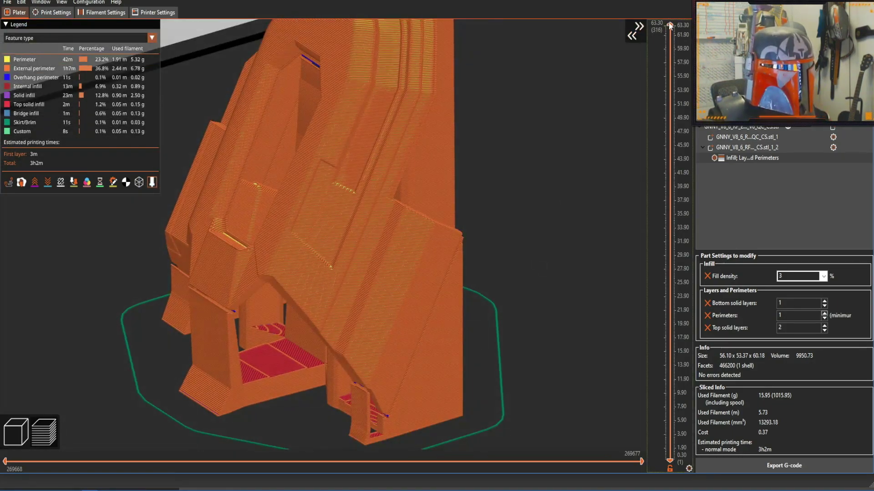
Step: Lower the layer preview to about 35.5 mm to compare the walls and infill of both parts, and restore the full layer range
{"action": "left_click_drag", "start_coordinate": [667, 70], "coordinate": [671, 221]}
{"action": "left_click_drag", "start_coordinate": [510, 94], "coordinate": [372, 150]}
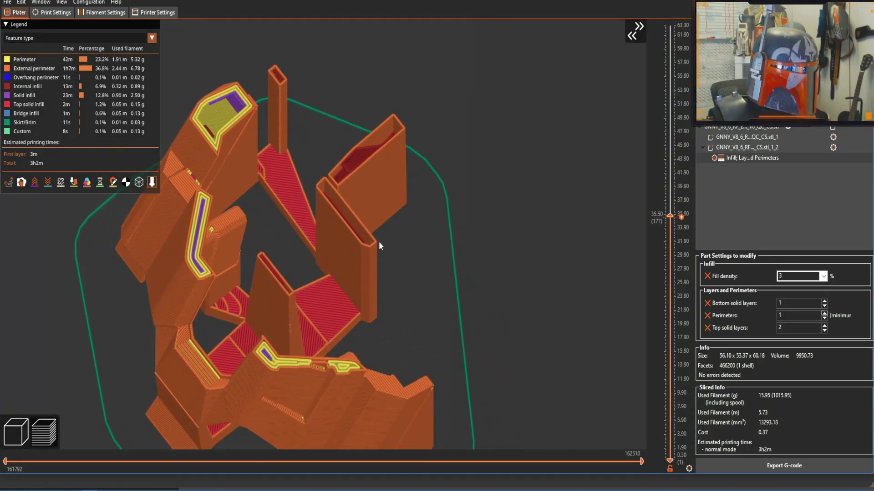
{"action": "mouse_move", "coordinate": [515, 199]}
{"action": "left_mouse_down"}
{"action": "mouse_move", "coordinate": [482, 195]}
{"action": "mouse_move", "coordinate": [537, 203]}
{"action": "mouse_move", "coordinate": [539, 191]}
{"action": "mouse_move", "coordinate": [499, 181]}
{"action": "mouse_move", "coordinate": [516, 197]}
{"action": "mouse_move", "coordinate": [533, 192]}
{"action": "mouse_move", "coordinate": [528, 187]}
{"action": "mouse_move", "coordinate": [528, 197]}
{"action": "left_mouse_up"}
{"action": "left_click_drag", "start_coordinate": [669, 221], "coordinate": [626, 55]}
{"action": "scroll", "coordinate": [556, 118], "scroll_direction": "down", "scroll_amount": 5}
{"action": "left_click_drag", "start_coordinate": [541, 197], "coordinate": [553, 160]}
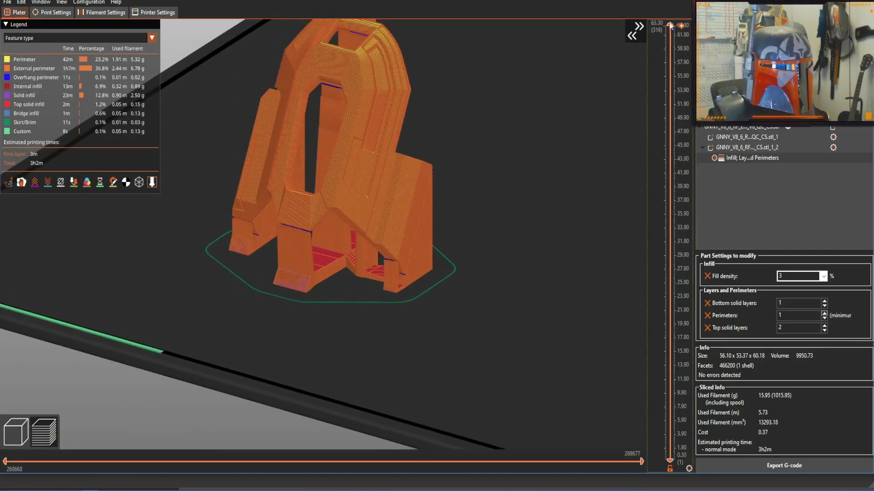
{"action": "right_click_drag", "start_coordinate": [537, 153], "coordinate": [555, 197]}
{"action": "left_click_drag", "start_coordinate": [555, 198], "coordinate": [569, 202]}
{"action": "right_click_drag", "start_coordinate": [563, 143], "coordinate": [553, 169]}
{"action": "left_click_drag", "start_coordinate": [552, 169], "coordinate": [538, 170]}
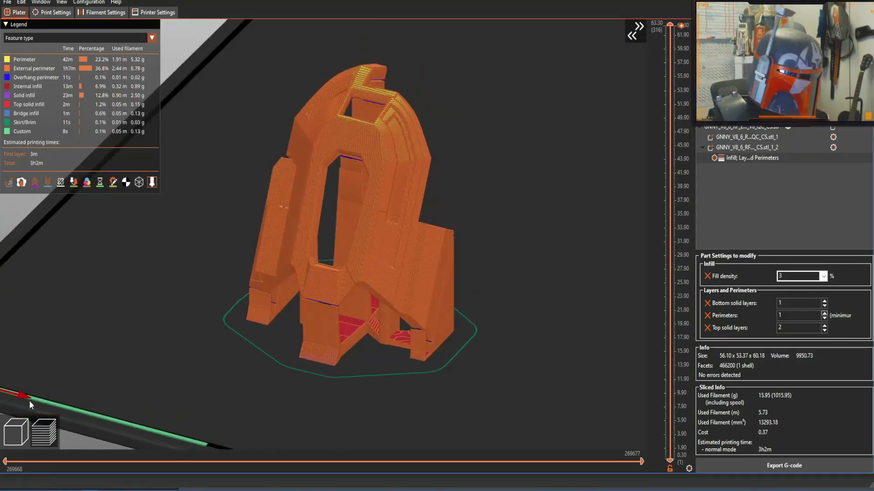
Step: Return to the 3D editor and delete the supports part, keeping only the ear cap shell
{"action": "left_click", "coordinate": [16, 431]}
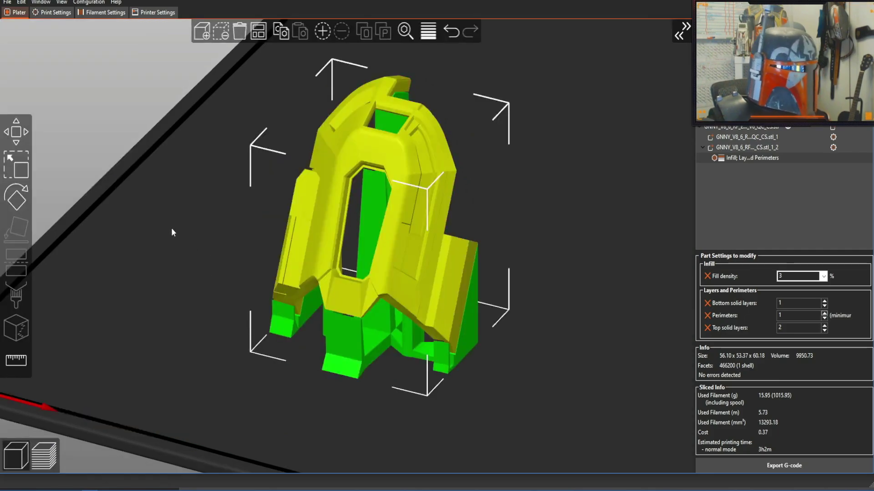
{"action": "right_click_drag", "start_coordinate": [174, 232], "coordinate": [179, 232]}
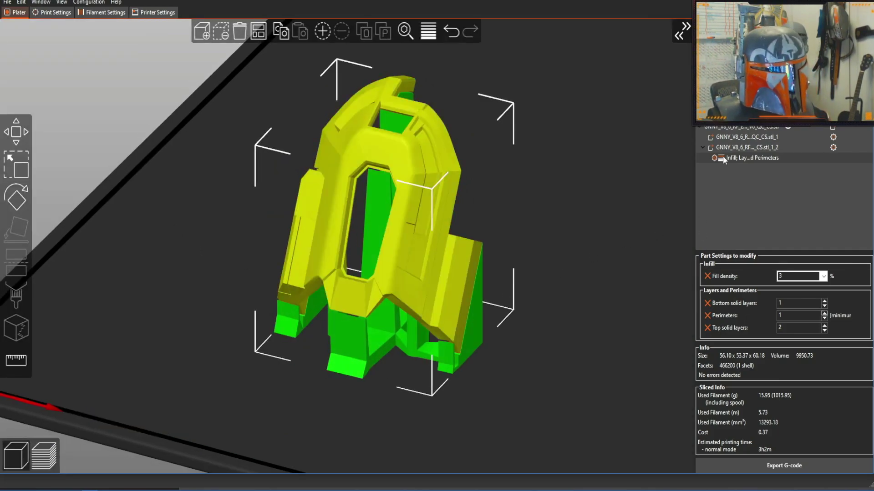
{"action": "left_click", "coordinate": [738, 147]}
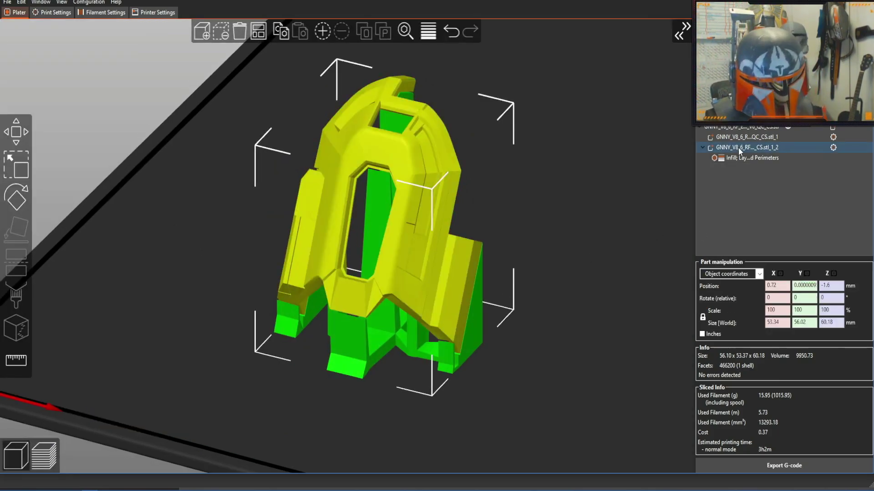
{"action": "key", "text": "Delete"}
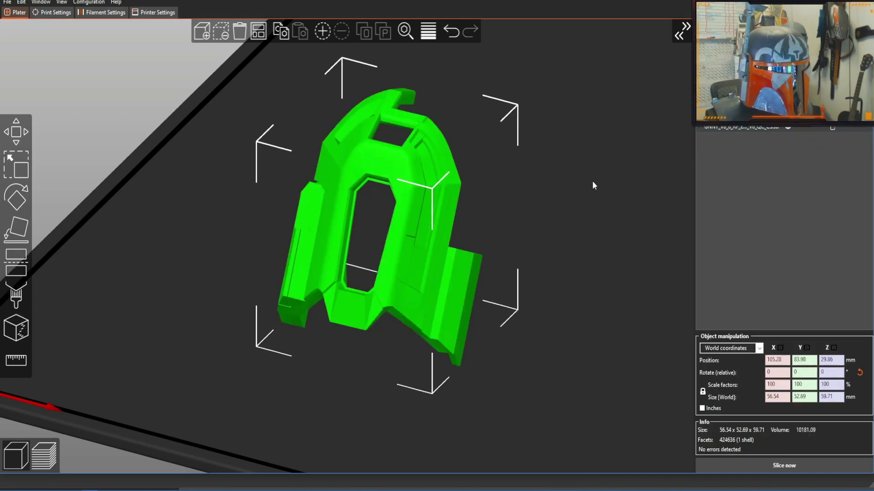
{"action": "left_click_drag", "start_coordinate": [587, 176], "coordinate": [505, 163]}
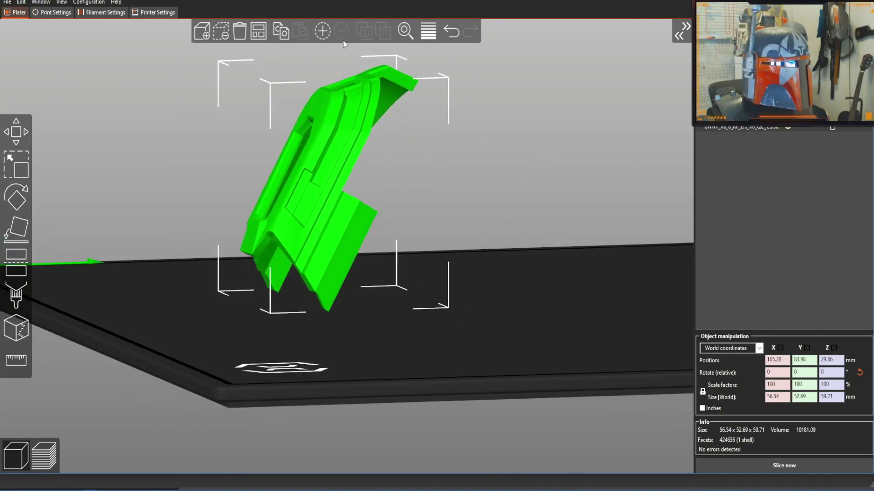
Step: Rotate the ear cap shell a quarter turn about the X axis so its outer face points upward
{"action": "left_click", "coordinate": [18, 197]}
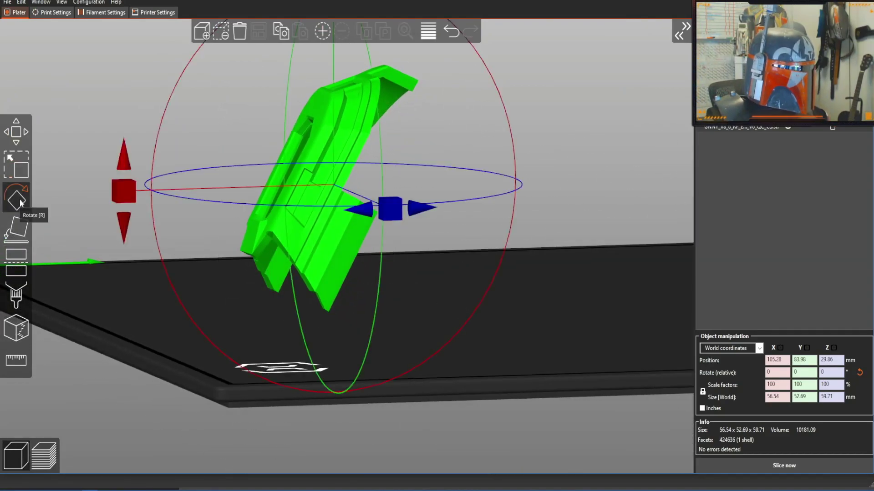
{"action": "left_click_drag", "start_coordinate": [129, 183], "coordinate": [291, 62]}
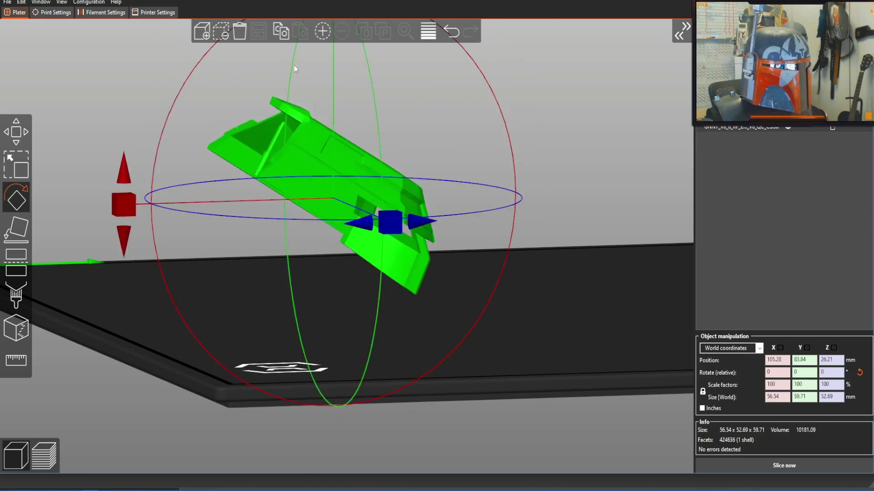
{"action": "left_click_drag", "start_coordinate": [556, 150], "coordinate": [581, 147]}
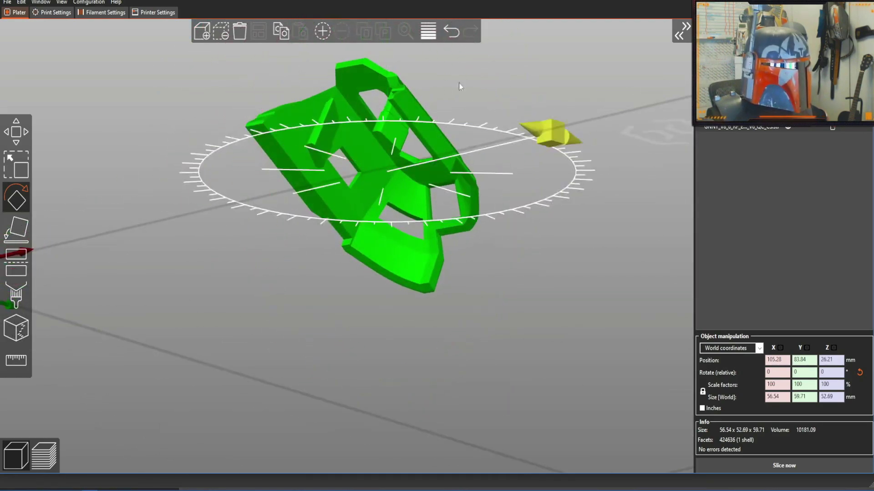
Step: Place the ear cap shell on the bed using the large face across its open inner side
{"action": "left_click", "coordinate": [16, 242]}
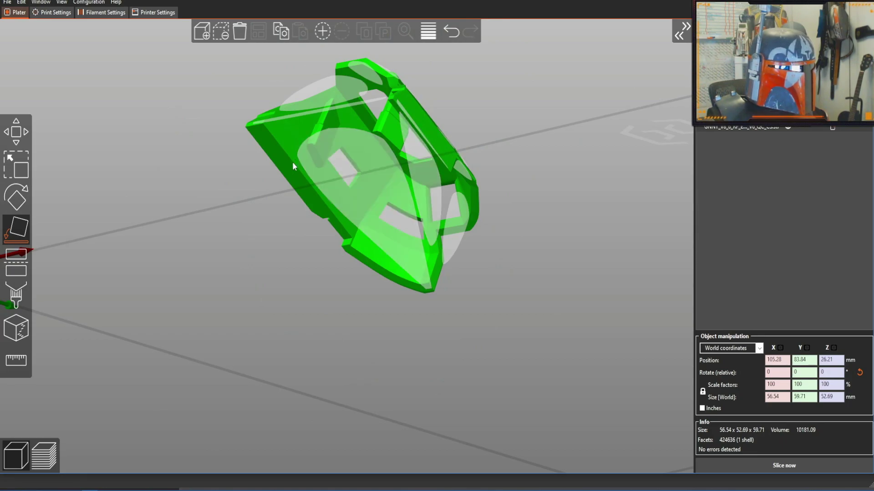
{"action": "left_click", "coordinate": [306, 167]}
{"action": "left_click_drag", "start_coordinate": [536, 144], "coordinate": [488, 173]}
{"action": "left_click_drag", "start_coordinate": [474, 317], "coordinate": [475, 308]}
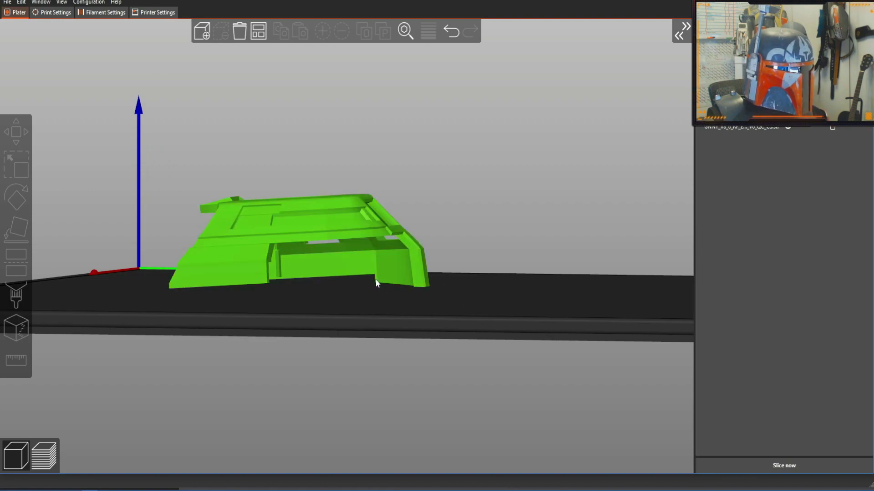
Step: Tilt the ear cap shell slightly about the X axis
{"action": "left_click", "coordinate": [344, 273]}
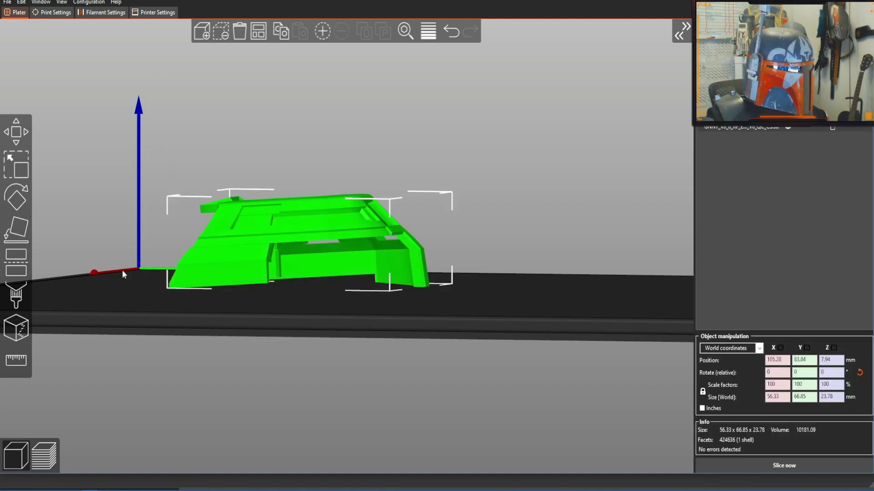
{"action": "left_click", "coordinate": [13, 210]}
{"action": "left_click_drag", "start_coordinate": [144, 217], "coordinate": [111, 237]}
{"action": "left_click_drag", "start_coordinate": [214, 192], "coordinate": [241, 150]}
{"action": "left_click_drag", "start_coordinate": [399, 290], "coordinate": [265, 328]}
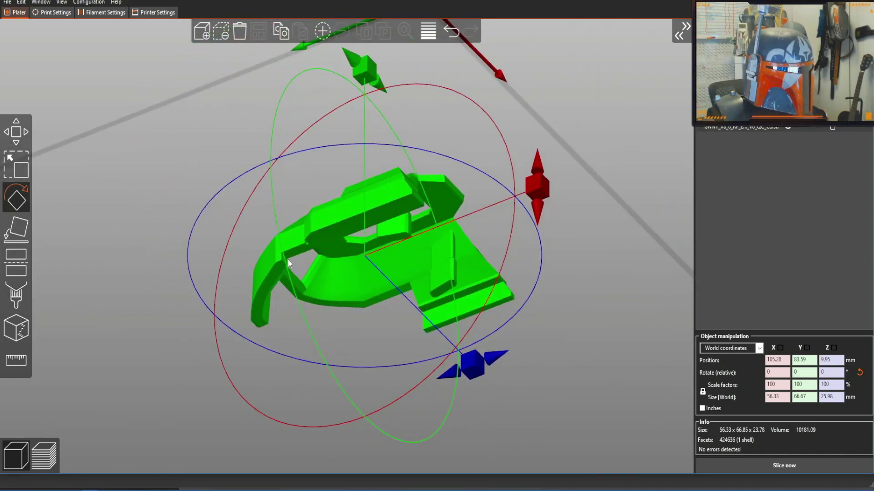
Step: Examine the tilted ear cap from all sides, including its underside, inner posts and window openings, for areas needing support
{"action": "left_click_drag", "start_coordinate": [188, 155], "coordinate": [187, 188]}
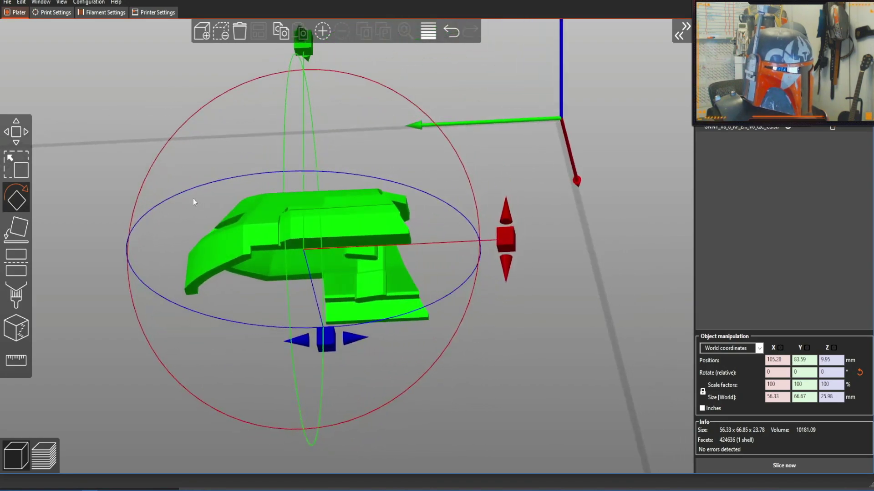
{"action": "left_click_drag", "start_coordinate": [457, 234], "coordinate": [441, 188]}
{"action": "left_click_drag", "start_coordinate": [176, 244], "coordinate": [223, 290]}
{"action": "scroll", "coordinate": [275, 300], "scroll_direction": "up", "scroll_amount": 5}
{"action": "left_click_drag", "start_coordinate": [268, 321], "coordinate": [164, 293]}
{"action": "scroll", "coordinate": [259, 320], "scroll_direction": "down", "scroll_amount": 4}
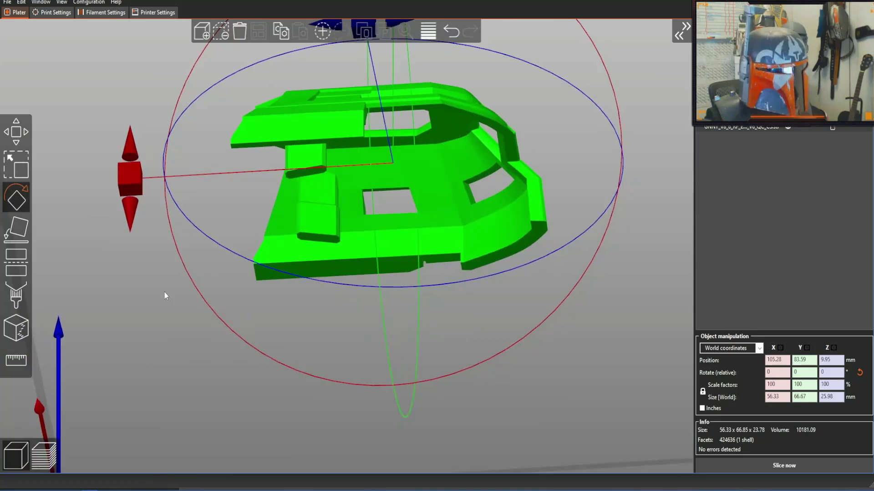
{"action": "left_click_drag", "start_coordinate": [481, 311], "coordinate": [279, 230]}
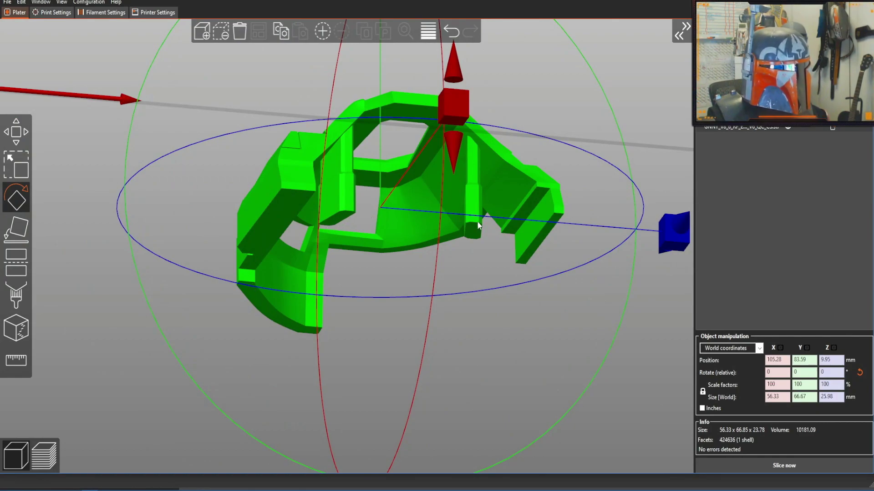
{"action": "left_click_drag", "start_coordinate": [460, 339], "coordinate": [441, 287]}
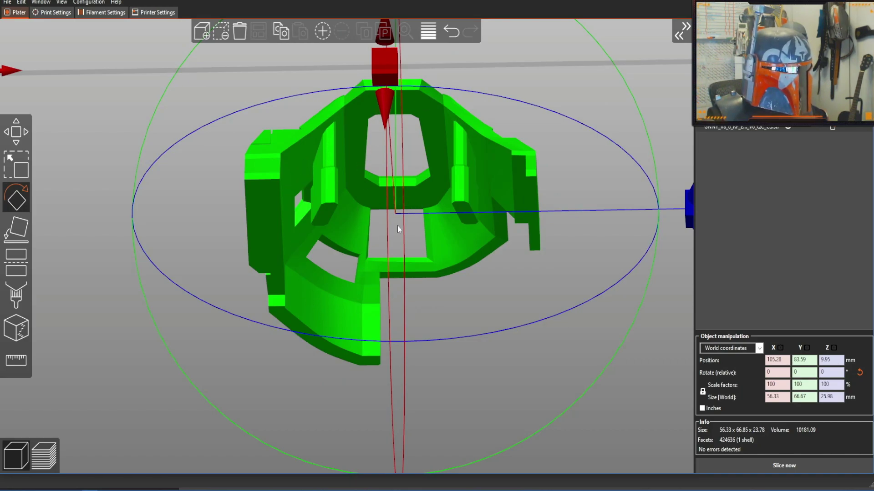
{"action": "left_click_drag", "start_coordinate": [466, 294], "coordinate": [433, 316]}
{"action": "scroll", "coordinate": [513, 288], "scroll_direction": "up", "scroll_amount": 4}
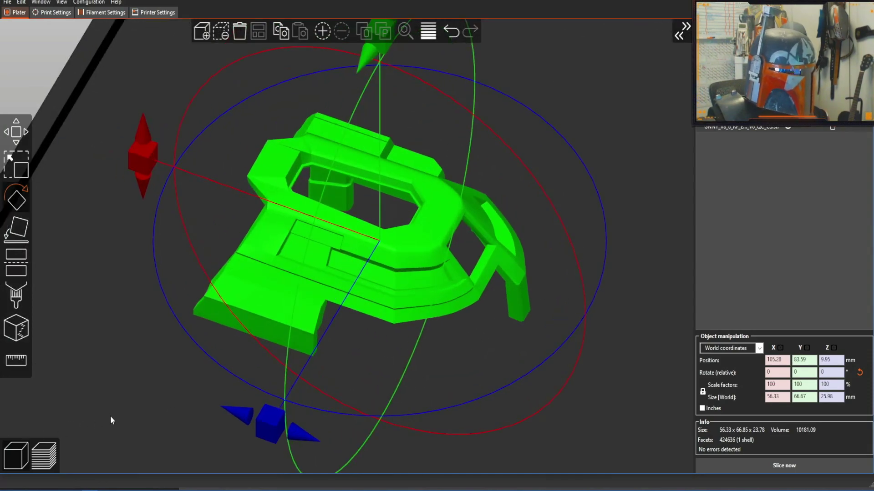
{"action": "key", "text": "0"}
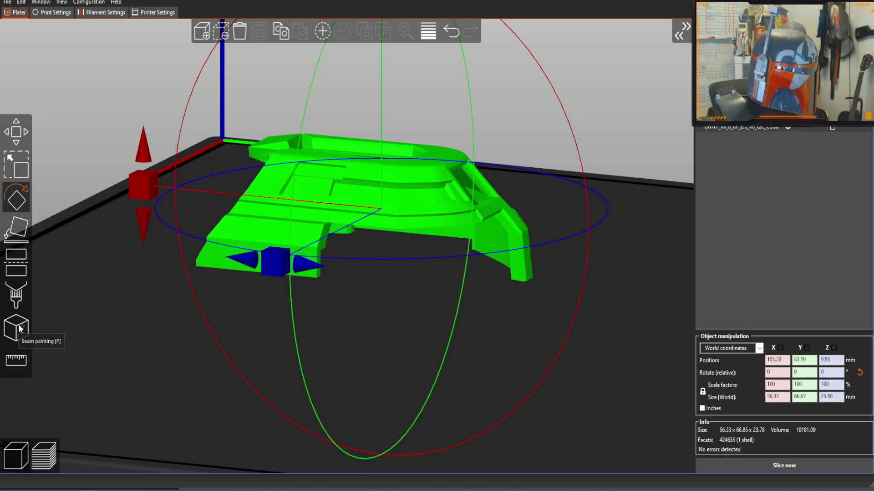
{"action": "left_click_drag", "start_coordinate": [623, 308], "coordinate": [550, 313]}
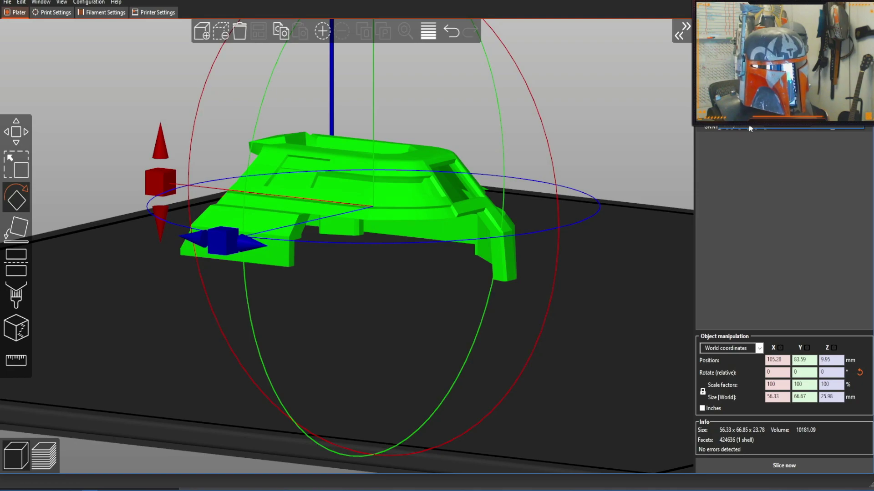
Step: Slice the ear cap and examine the automatically generated support material around and beneath it in the preview
{"action": "left_click", "coordinate": [39, 456]}
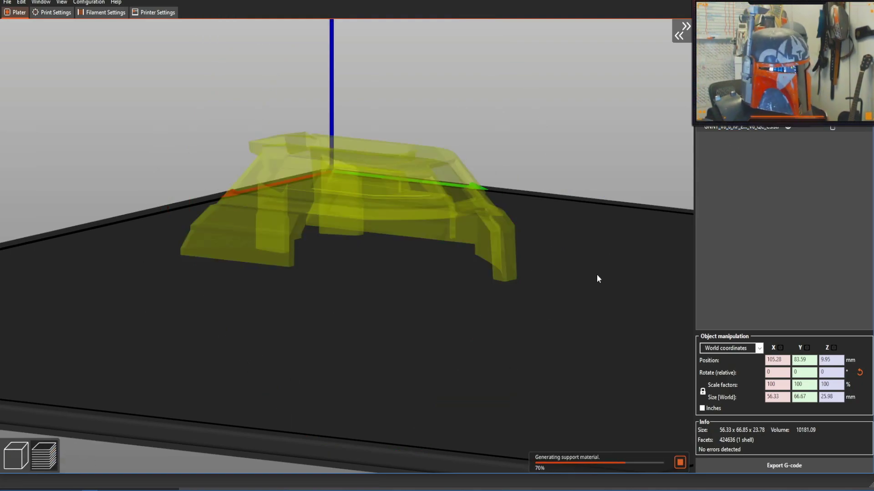
{"action": "left_click_drag", "start_coordinate": [470, 399], "coordinate": [487, 400]}
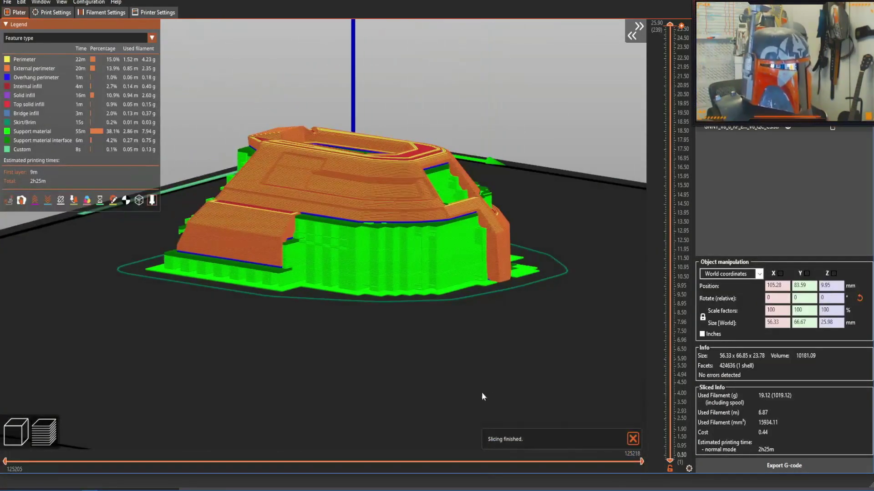
{"action": "left_click_drag", "start_coordinate": [306, 384], "coordinate": [378, 390]}
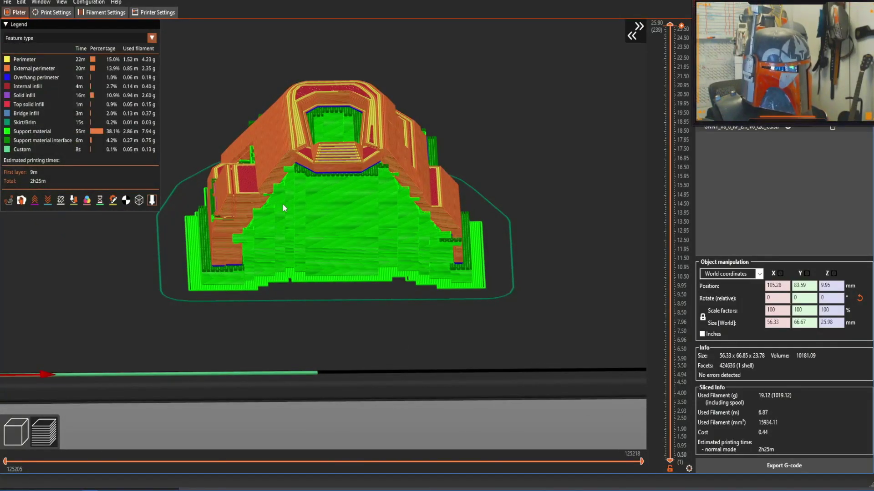
{"action": "left_click_drag", "start_coordinate": [293, 167], "coordinate": [375, 355]}
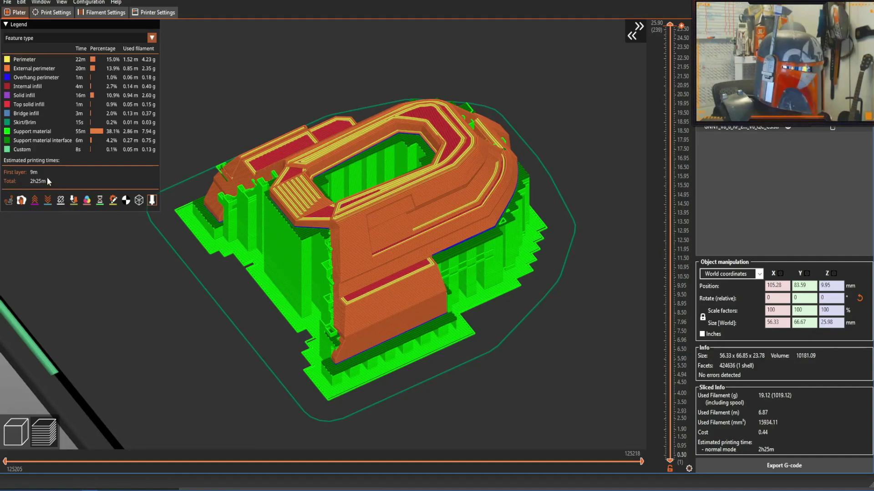
{"action": "left_click_drag", "start_coordinate": [88, 270], "coordinate": [485, 168]}
Step: Return to the 3D editor and open paint-on supports for the ear cap with its open underside in view
{"action": "left_click", "coordinate": [19, 436]}
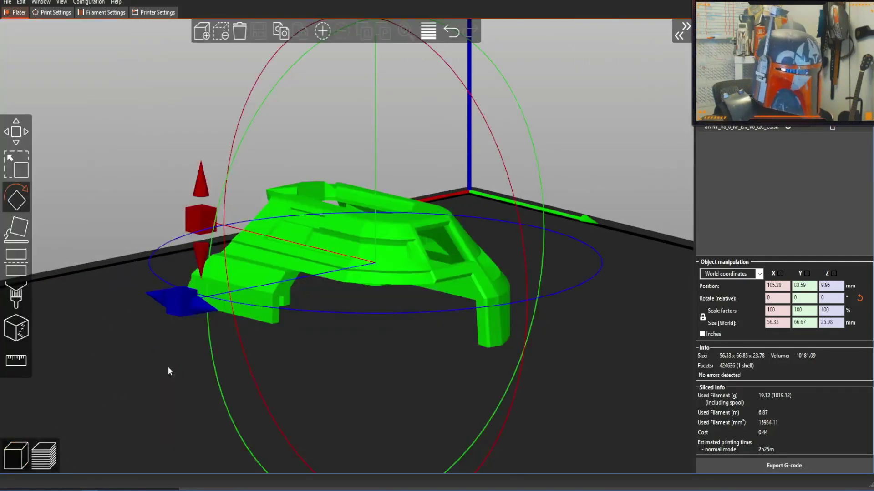
{"action": "left_click_drag", "start_coordinate": [644, 127], "coordinate": [619, 114]}
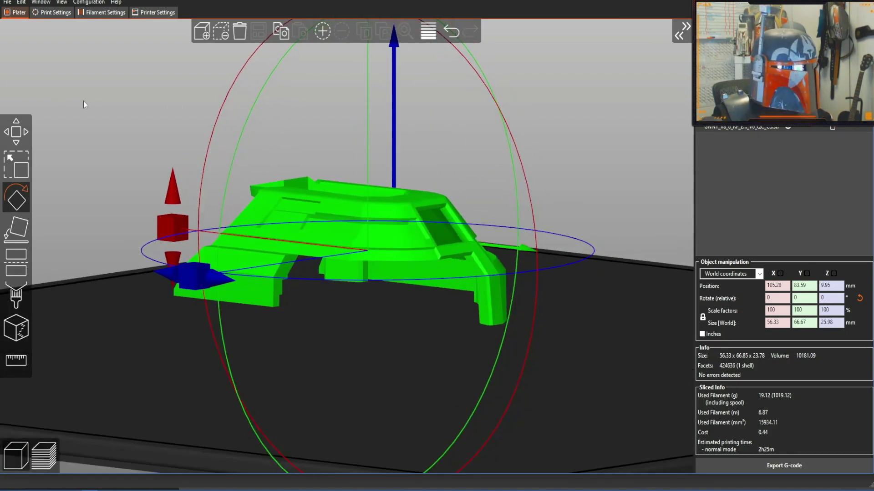
{"action": "left_click", "coordinate": [16, 132]}
{"action": "left_click_drag", "start_coordinate": [589, 150], "coordinate": [546, 178]}
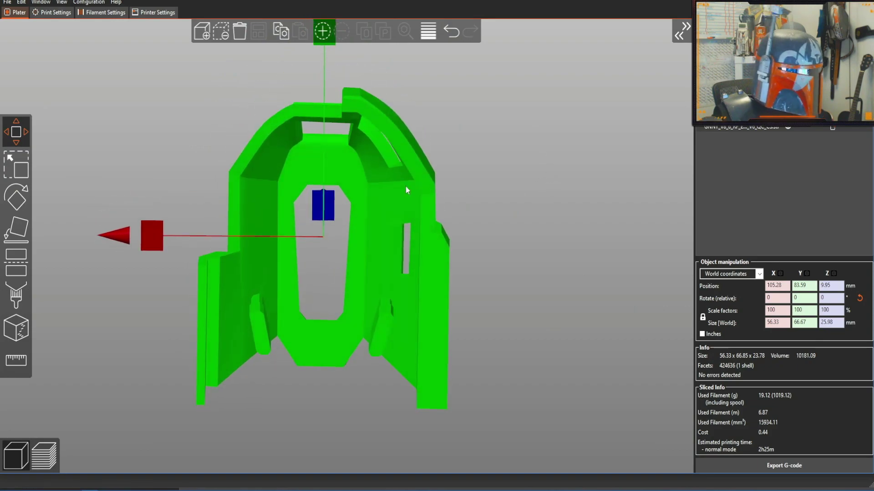
{"action": "left_click", "coordinate": [16, 295]}
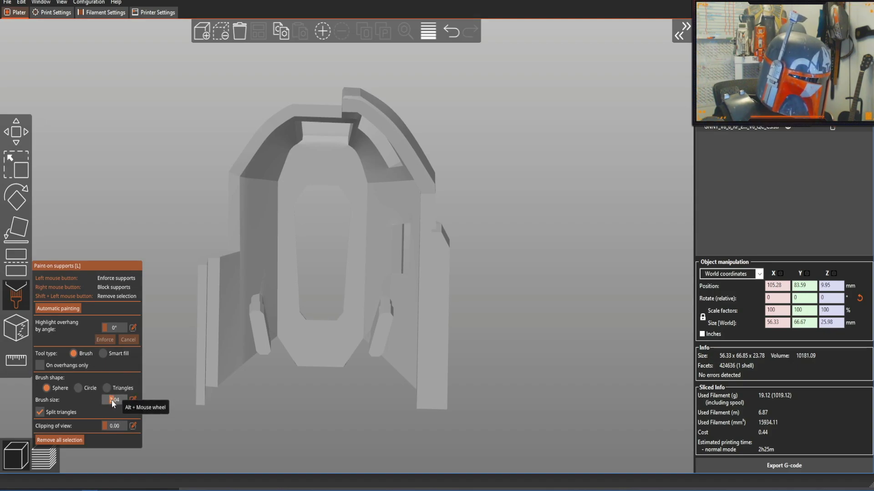
Step: Set the support painting brush to a circle shape with a size of 1.5
{"action": "left_click_drag", "start_coordinate": [112, 400], "coordinate": [111, 400]}
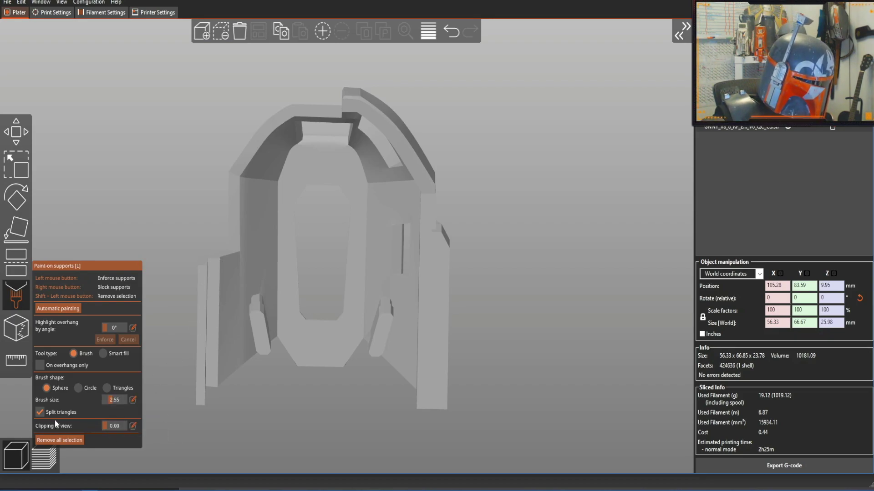
{"action": "left_click", "coordinate": [78, 388]}
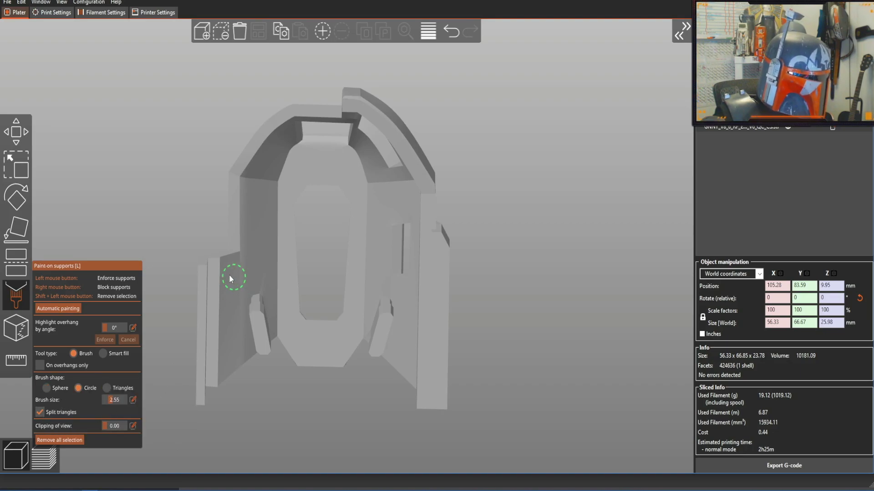
{"action": "left_click_drag", "start_coordinate": [110, 402], "coordinate": [105, 403]}
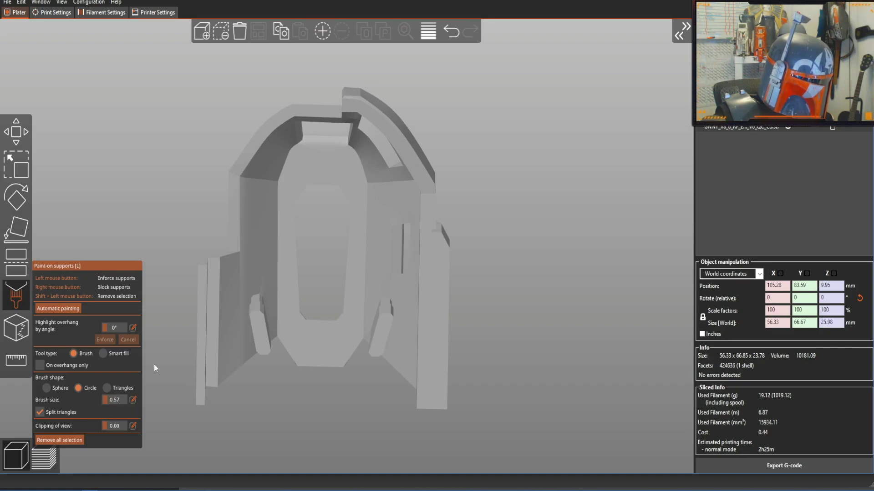
{"action": "mouse_move", "coordinate": [107, 400]}
{"action": "left_mouse_down"}
{"action": "mouse_move", "coordinate": [121, 403]}
{"action": "mouse_move", "coordinate": [110, 405]}
{"action": "left_mouse_up"}
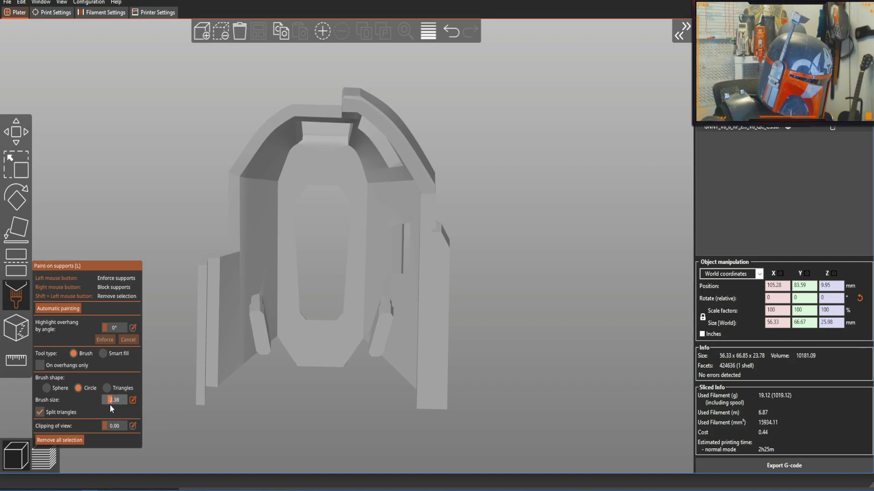
{"action": "left_click", "coordinate": [133, 399]}
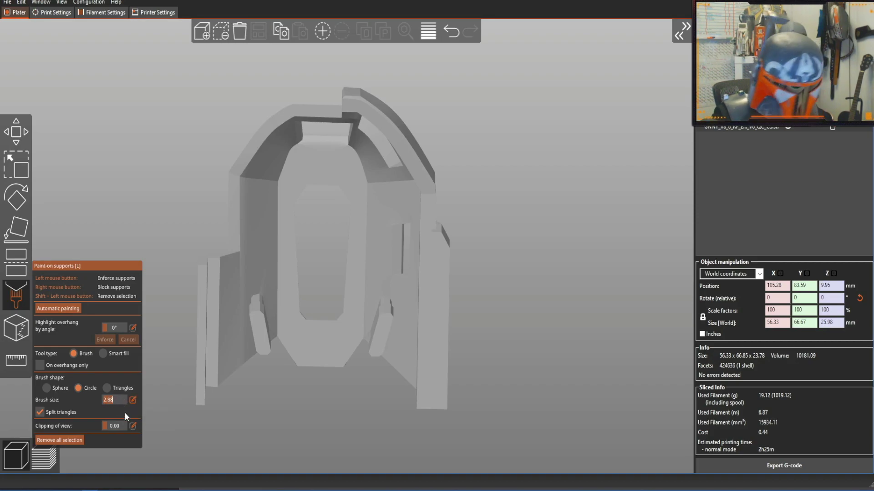
{"action": "type", "text": "1.5"}
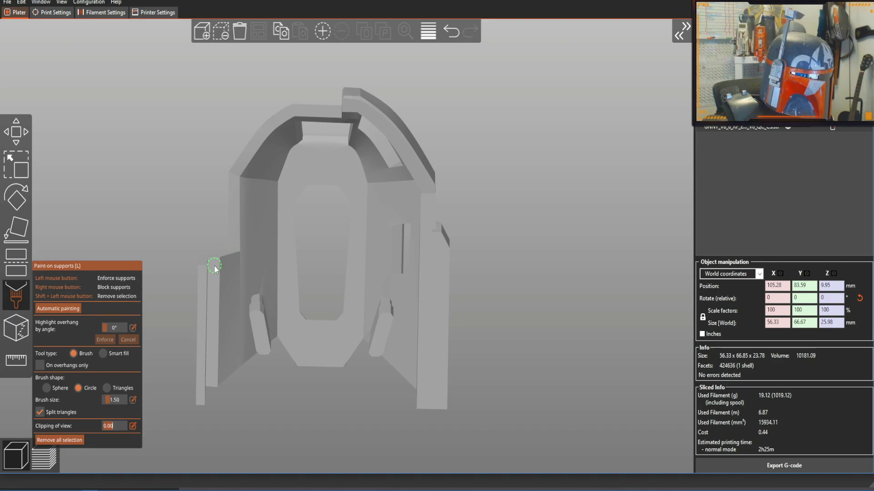
Step: Paint support enforcers along the two narrow bottom edges of the stepped side wall and on the ends of both inner posts
{"action": "left_click_drag", "start_coordinate": [214, 264], "coordinate": [213, 390]}
{"action": "left_click_drag", "start_coordinate": [203, 269], "coordinate": [201, 326]}
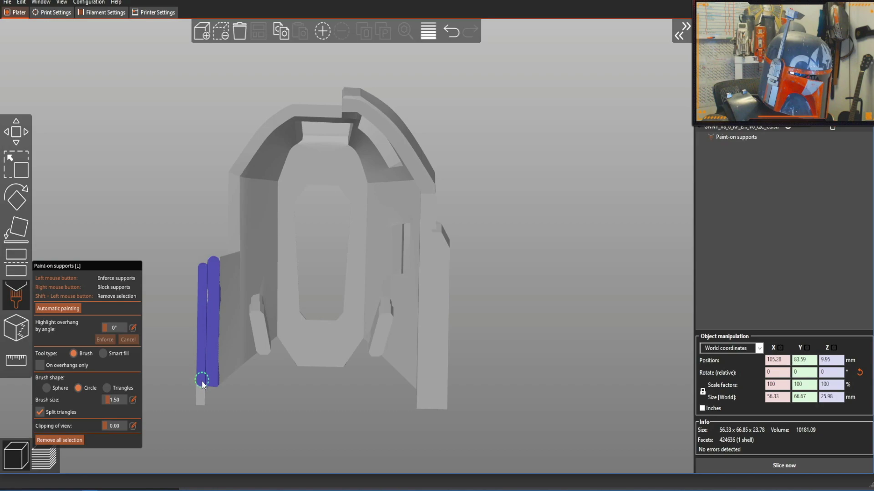
{"action": "left_click_drag", "start_coordinate": [201, 400], "coordinate": [201, 402]}
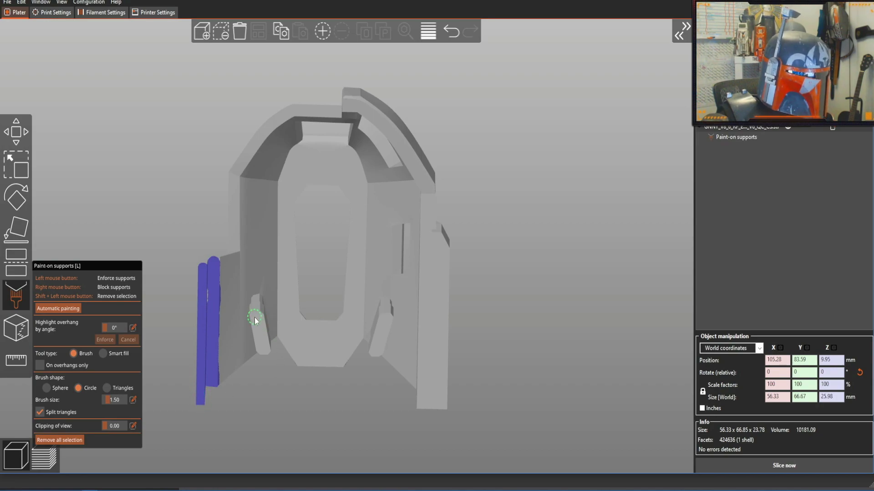
{"action": "left_click_drag", "start_coordinate": [257, 321], "coordinate": [262, 340]}
{"action": "left_click", "coordinate": [385, 321]}
{"action": "left_click_drag", "start_coordinate": [386, 322], "coordinate": [378, 352]}
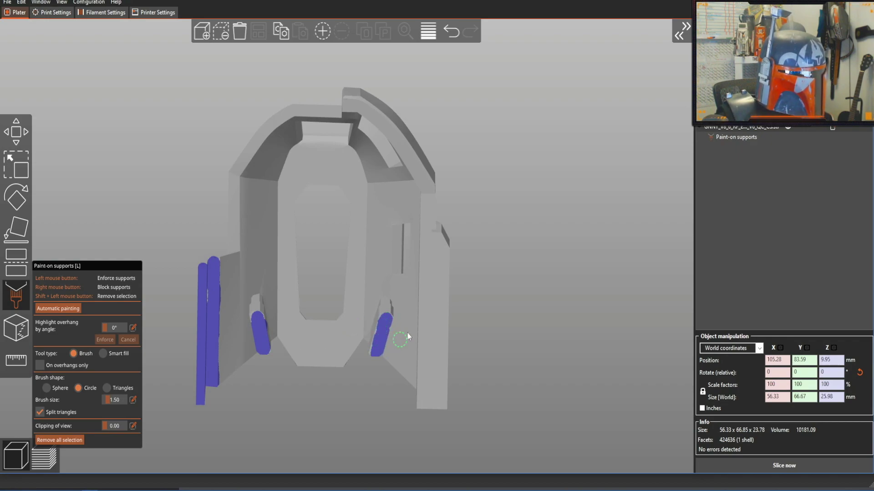
Step: Paint an enforcer strip along the rim's raised curved segment, and spaced enforcer dots beside it and along the rest of the curved rim
{"action": "mouse_move", "coordinate": [349, 108]}
{"action": "left_mouse_down"}
{"action": "mouse_move", "coordinate": [380, 124]}
{"action": "mouse_move", "coordinate": [422, 183]}
{"action": "left_mouse_up"}
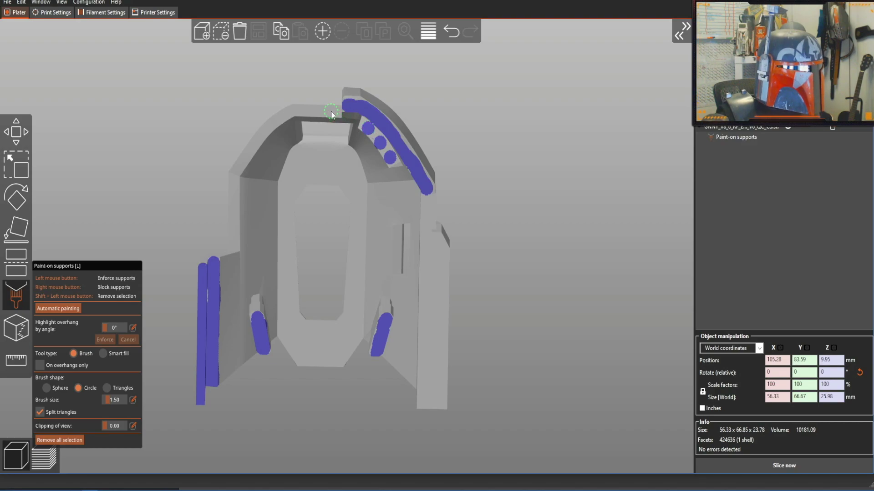
{"action": "left_click", "coordinate": [310, 111]}
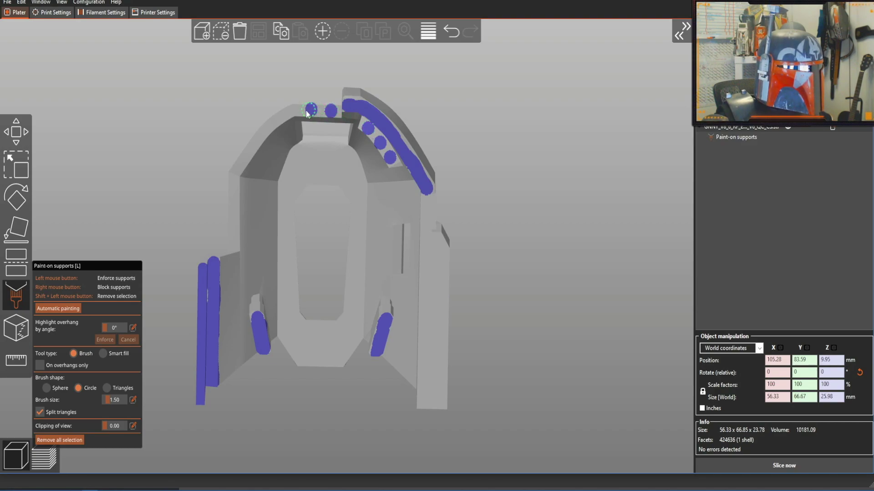
{"action": "left_click", "coordinate": [278, 119]}
{"action": "left_click", "coordinate": [261, 132]}
{"action": "left_click", "coordinate": [249, 150]}
{"action": "left_click", "coordinate": [238, 169]}
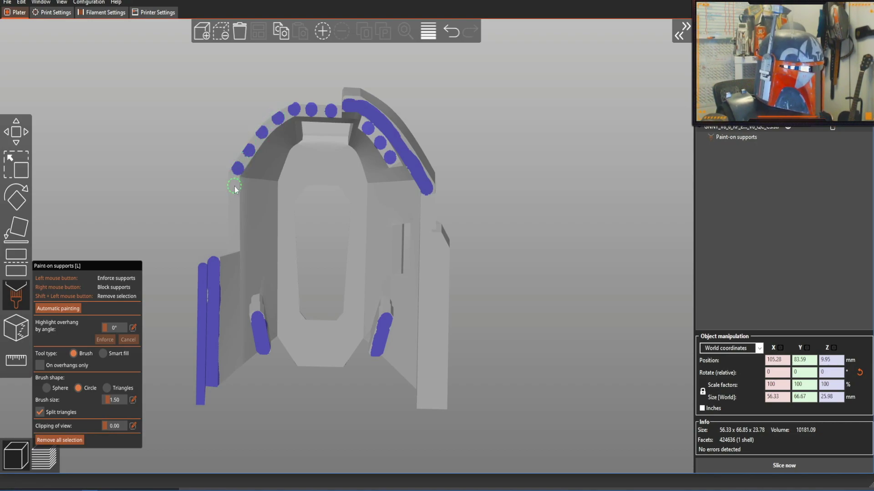
{"action": "left_click", "coordinate": [233, 208]}
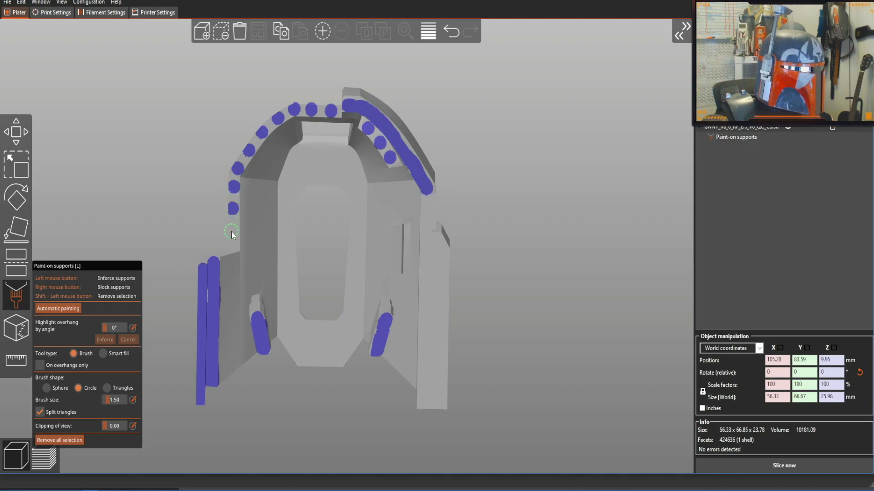
{"action": "left_click", "coordinate": [234, 232]}
Step: Paint two enforcer strips across the inner face between the upper recess and the long central opening
{"action": "middle_click_drag", "start_coordinate": [184, 165], "coordinate": [168, 122]}
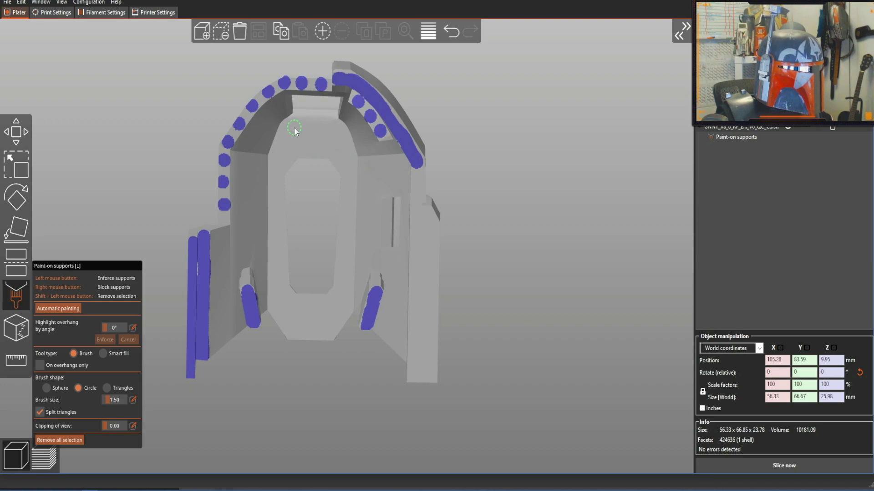
{"action": "left_click_drag", "start_coordinate": [289, 130], "coordinate": [342, 131]}
{"action": "left_click_drag", "start_coordinate": [280, 150], "coordinate": [350, 152]}
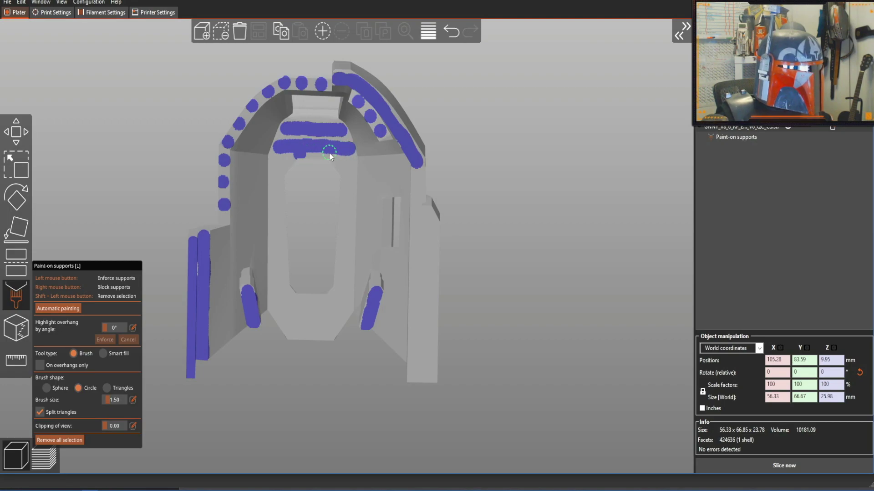
Step: Paint enforcers along both long sides and the lower end of the central opening, with three extra spots on the lower border
{"action": "mouse_move", "coordinate": [350, 184]}
{"action": "left_mouse_down"}
{"action": "mouse_move", "coordinate": [347, 297]}
{"action": "mouse_move", "coordinate": [333, 304]}
{"action": "mouse_move", "coordinate": [344, 315]}
{"action": "mouse_move", "coordinate": [279, 316]}
{"action": "left_mouse_up"}
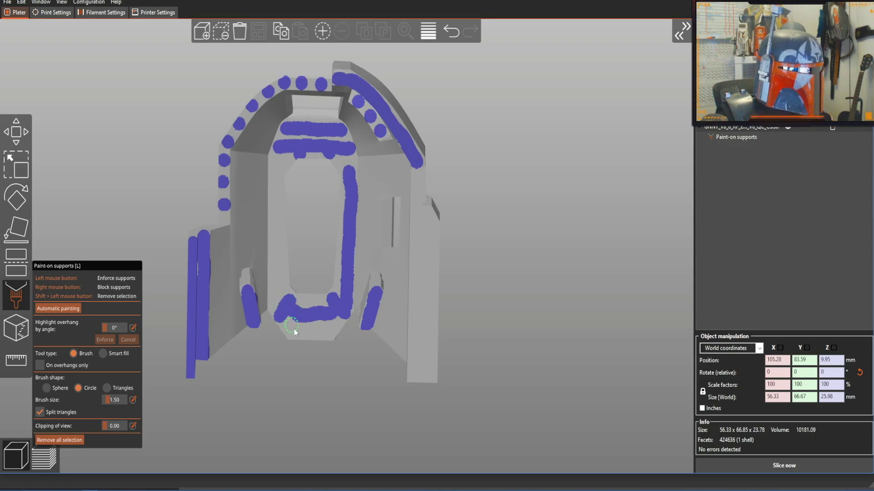
{"action": "left_click", "coordinate": [293, 332]}
{"action": "left_click", "coordinate": [327, 333]}
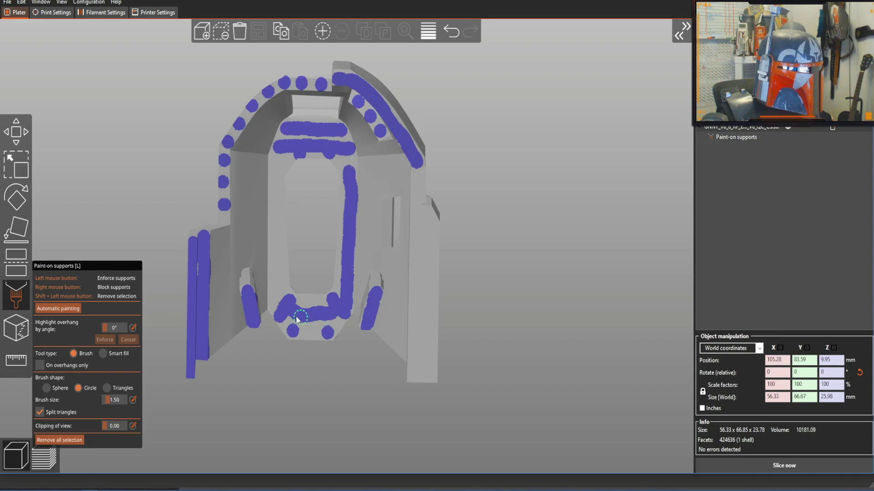
{"action": "left_click", "coordinate": [308, 330]}
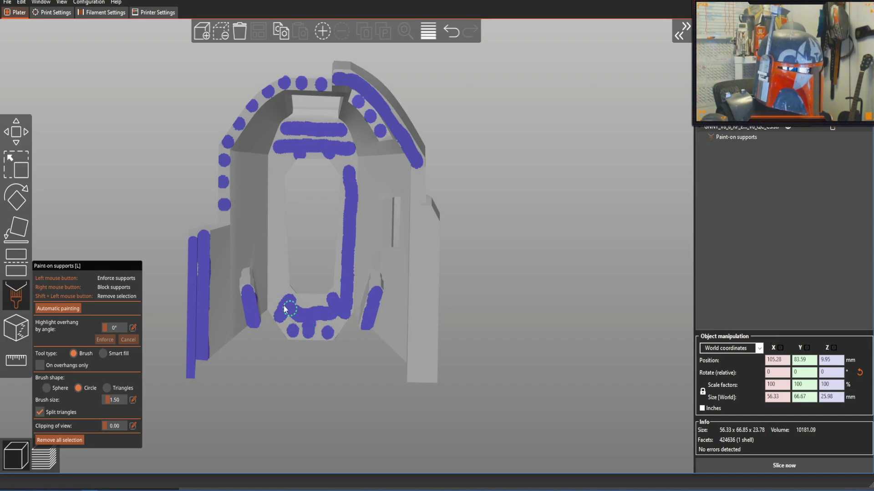
{"action": "mouse_move", "coordinate": [279, 306]}
{"action": "left_mouse_down"}
{"action": "mouse_move", "coordinate": [274, 169]}
{"action": "mouse_move", "coordinate": [286, 153]}
{"action": "left_mouse_up"}
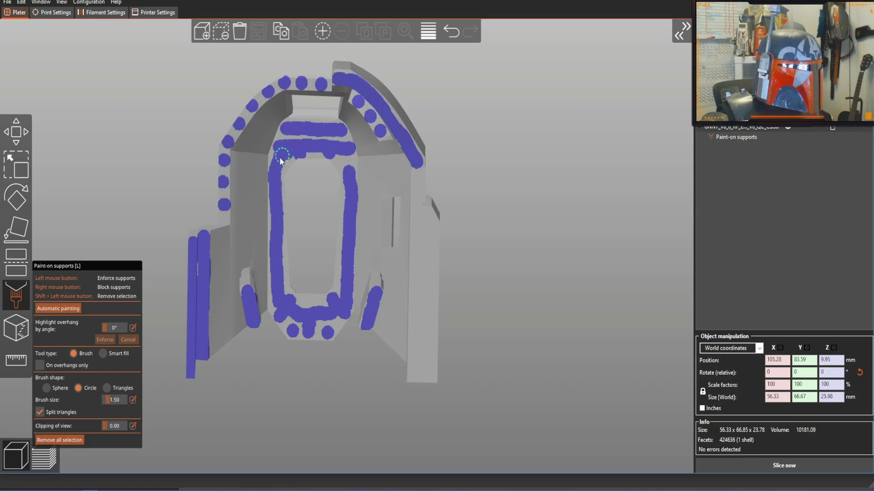
Step: Paint two parallel enforcer strips along the unpainted side wall's bottom edge, continuing from the rim's raised curved segment
{"action": "mouse_move", "coordinate": [181, 175]}
{"action": "left_mouse_down"}
{"action": "mouse_move", "coordinate": [179, 187]}
{"action": "mouse_move", "coordinate": [181, 174]}
{"action": "left_mouse_up"}
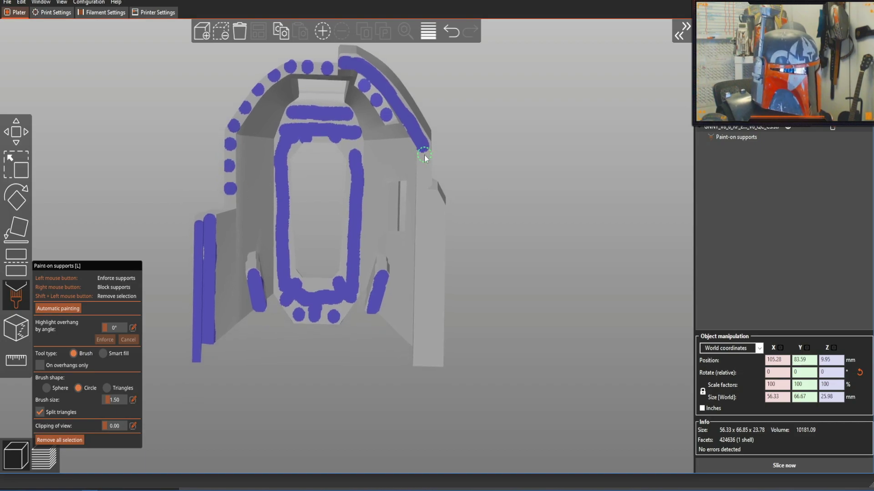
{"action": "left_click_drag", "start_coordinate": [425, 167], "coordinate": [424, 218]}
{"action": "left_click_drag", "start_coordinate": [422, 248], "coordinate": [423, 308]}
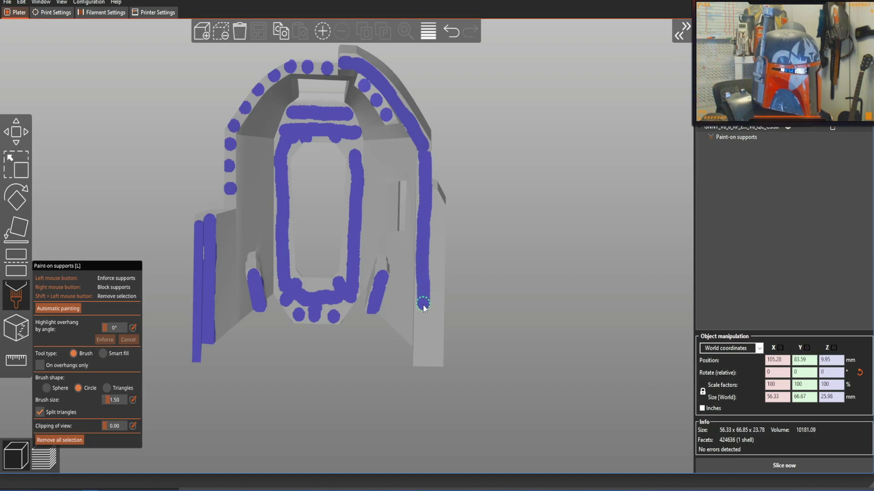
{"action": "left_click_drag", "start_coordinate": [420, 358], "coordinate": [427, 367]}
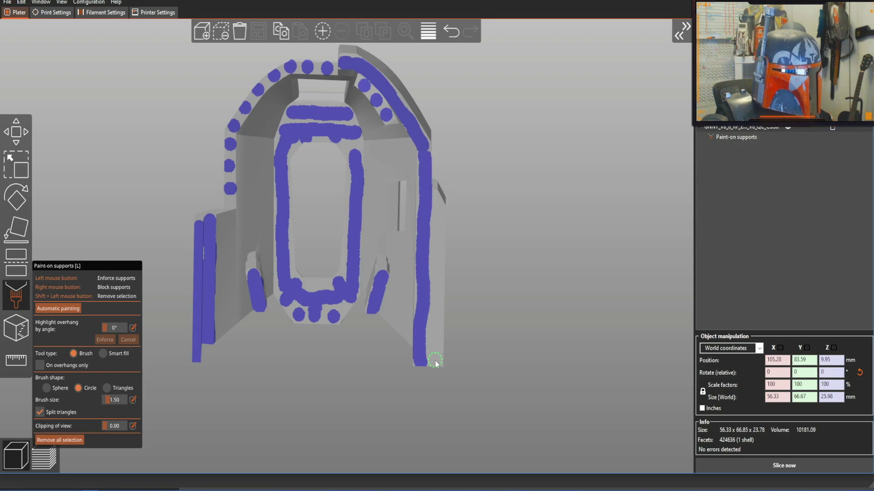
{"action": "left_click", "coordinate": [435, 362]}
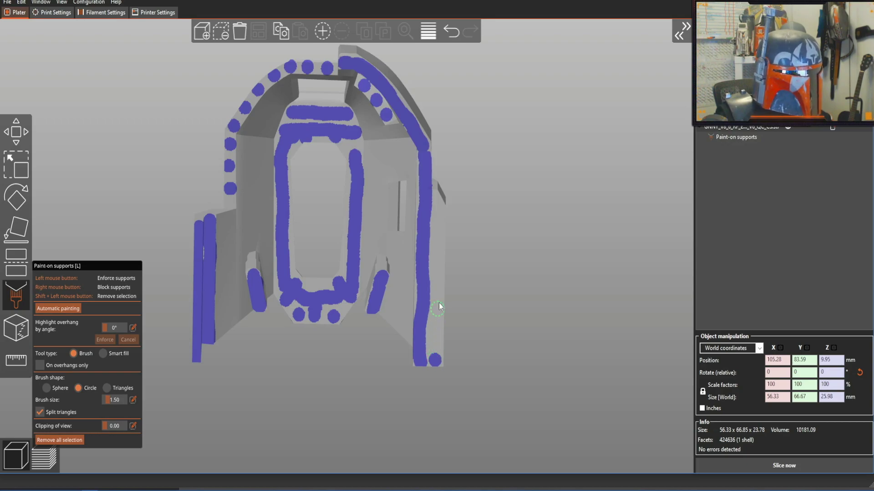
{"action": "left_click", "coordinate": [435, 351]}
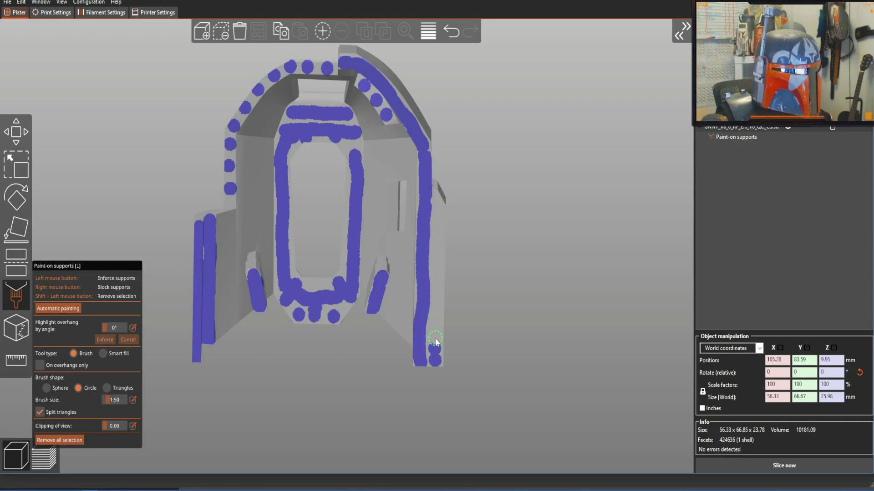
{"action": "left_click_drag", "start_coordinate": [435, 341], "coordinate": [438, 199]}
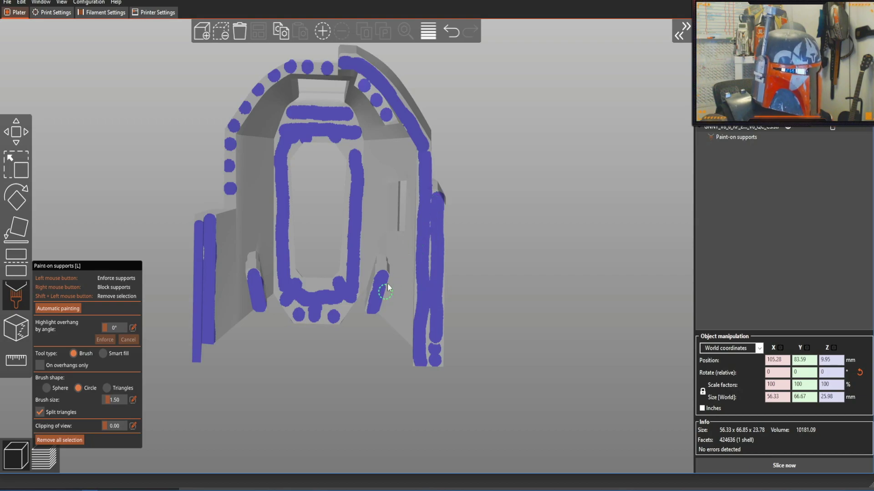
Step: Erase the stray enforcer paint from the narrow vertical face below the notch in the outer side wall
{"action": "mouse_move", "coordinate": [537, 172]}
{"action": "left_mouse_down"}
{"action": "mouse_move", "coordinate": [566, 165]}
{"action": "mouse_move", "coordinate": [546, 222]}
{"action": "mouse_move", "coordinate": [542, 210]}
{"action": "mouse_move", "coordinate": [567, 206]}
{"action": "mouse_move", "coordinate": [552, 203]}
{"action": "left_mouse_up"}
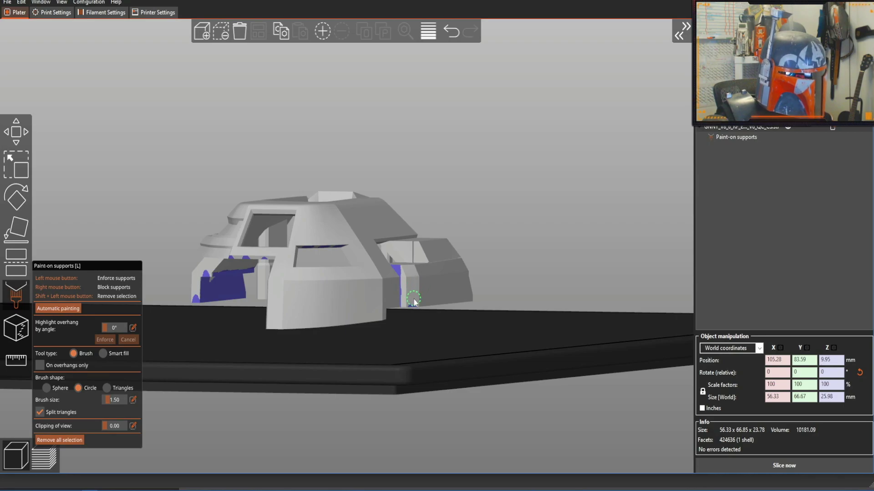
{"action": "mouse_move", "coordinate": [422, 293]}
{"action": "left_mouse_down"}
{"action": "mouse_move", "coordinate": [430, 286]}
{"action": "mouse_move", "coordinate": [423, 279]}
{"action": "left_mouse_up"}
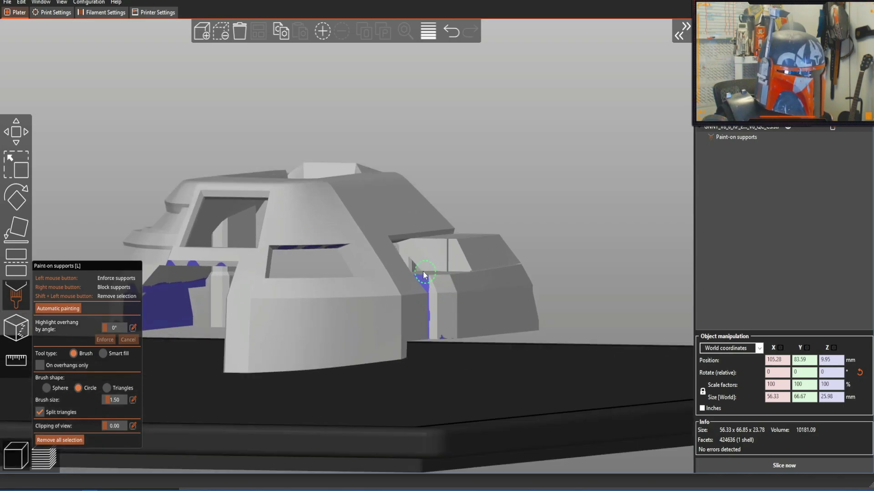
{"action": "scroll", "coordinate": [563, 152], "scroll_direction": "up", "scroll_amount": 5}
{"action": "scroll", "coordinate": [563, 152], "scroll_direction": "down", "scroll_amount": 5}
{"action": "scroll", "coordinate": [555, 155], "scroll_direction": "up", "scroll_amount": 5}
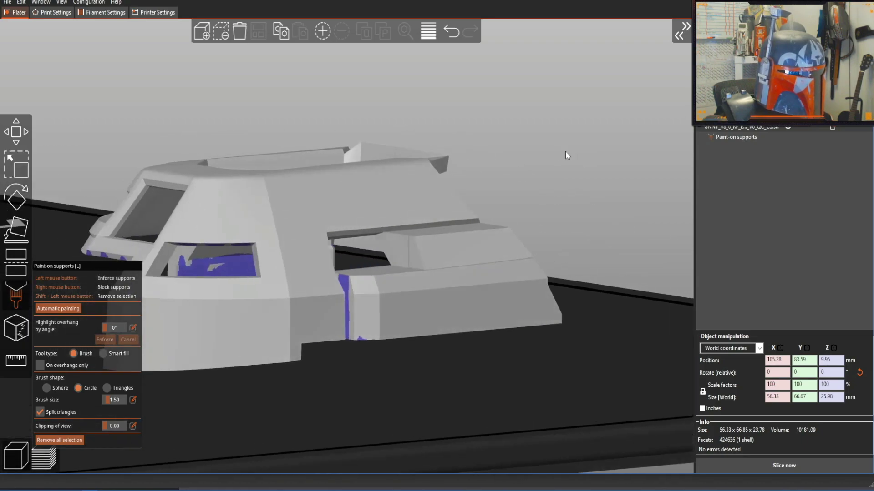
{"action": "left_click_drag", "start_coordinate": [343, 283], "coordinate": [343, 293], "text": "shift"}
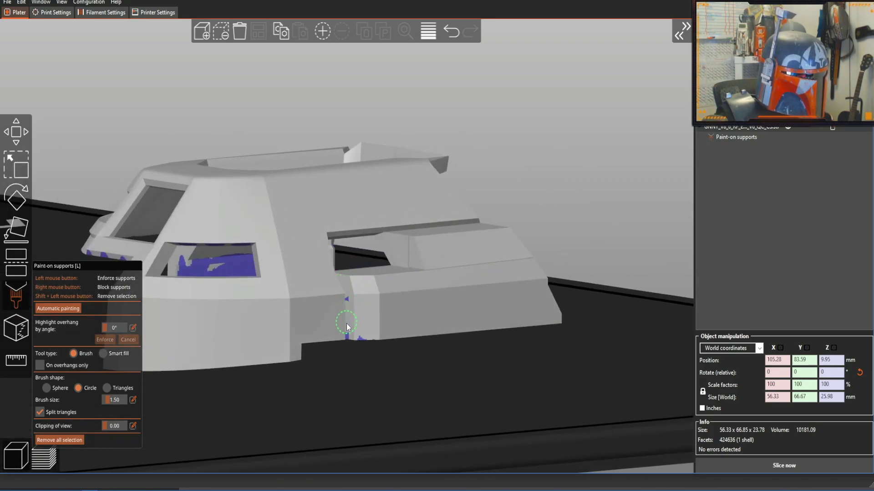
Step: Undo the accidental blocker stroke on the curved outer wall and erase the stray enforcer paint from that wall's vertical edge
{"action": "mouse_move", "coordinate": [566, 258]}
{"action": "left_mouse_down"}
{"action": "mouse_move", "coordinate": [572, 211]}
{"action": "mouse_move", "coordinate": [525, 248]}
{"action": "mouse_move", "coordinate": [513, 233]}
{"action": "mouse_move", "coordinate": [491, 242]}
{"action": "left_mouse_up"}
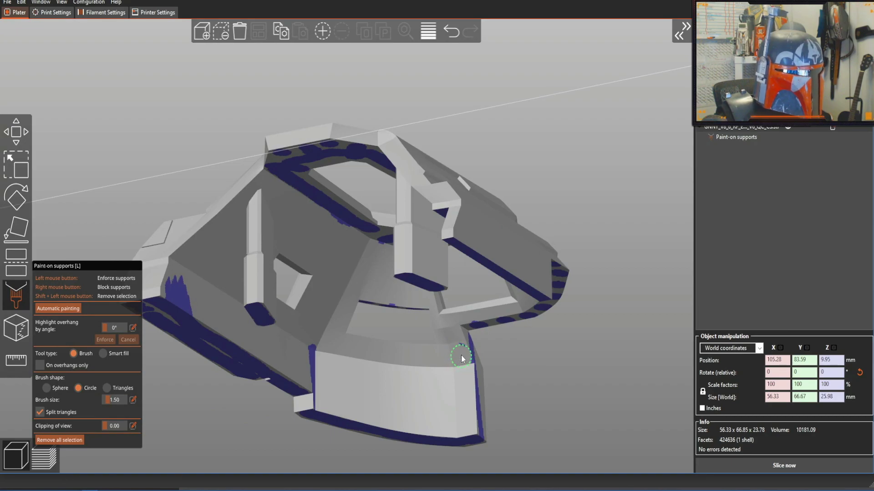
{"action": "left_click_drag", "start_coordinate": [463, 357], "coordinate": [598, 285]}
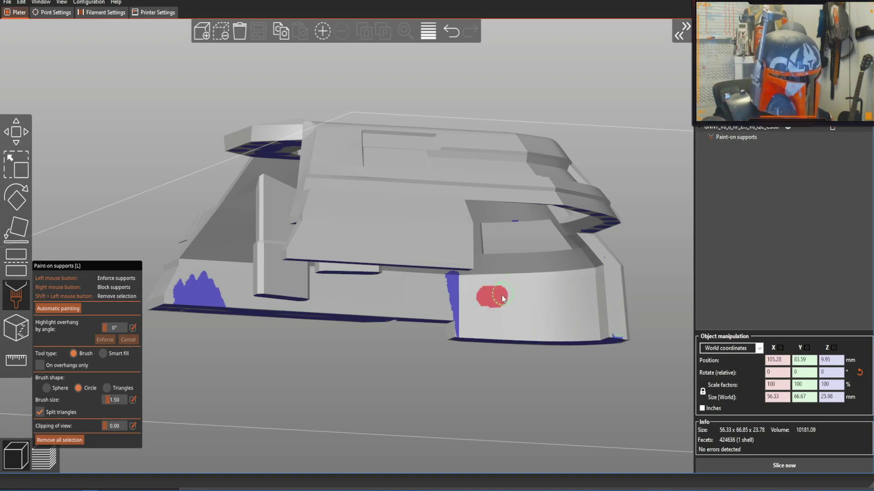
{"action": "key", "text": "ctrl+z"}
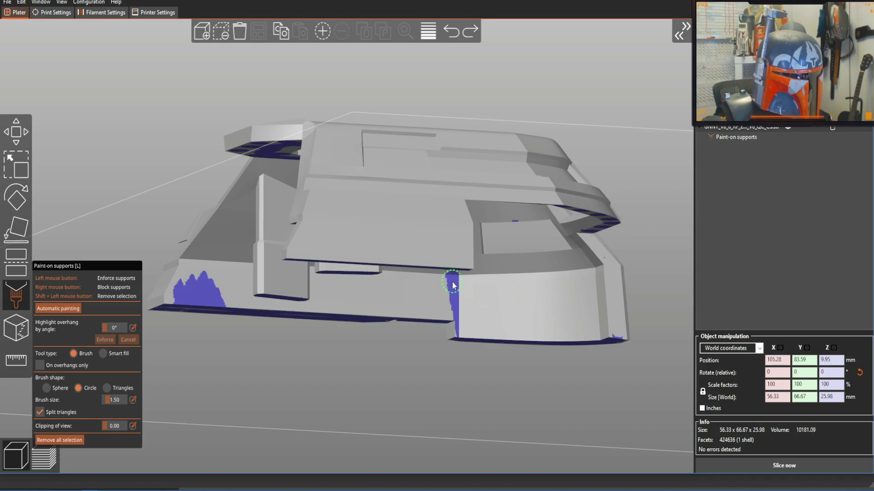
{"action": "left_click", "coordinate": [458, 308], "text": "shift"}
{"action": "left_click", "coordinate": [460, 326], "text": "shift"}
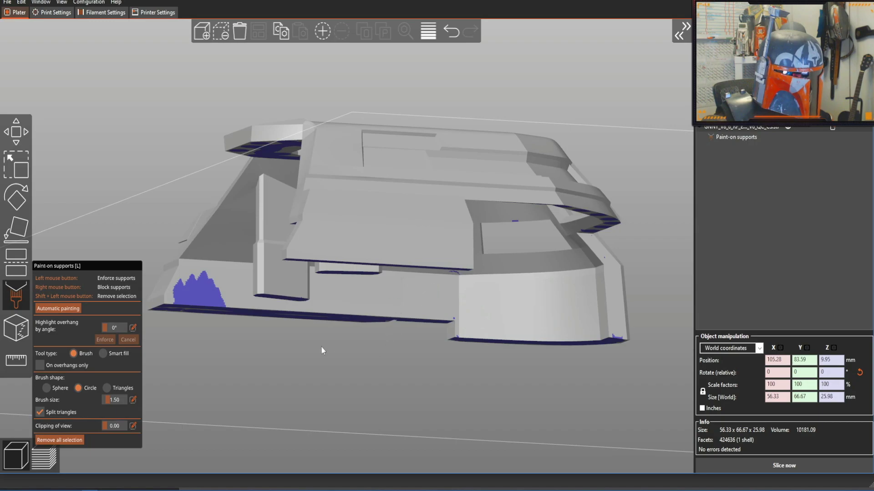
Step: Erase the stray enforcer paint that spilled onto the inner side wall, an inner post and the side wall's end face
{"action": "left_click_drag", "start_coordinate": [187, 291], "coordinate": [197, 280], "text": "shift"}
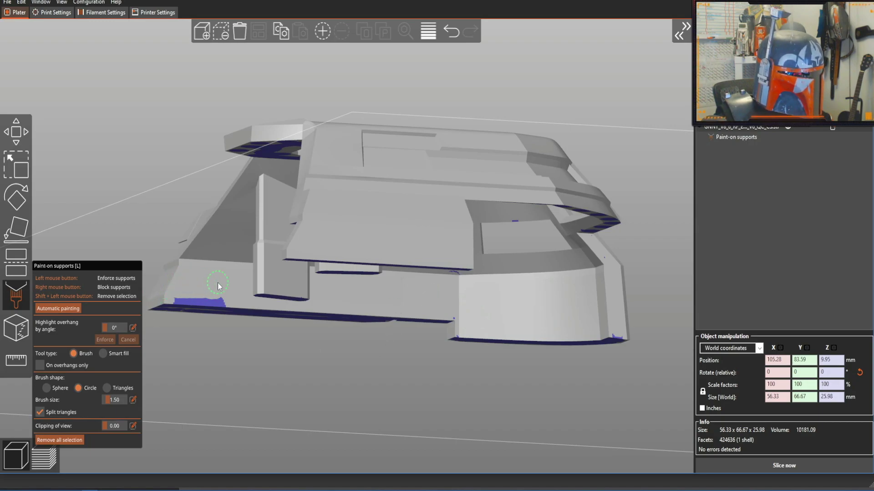
{"action": "mouse_move", "coordinate": [157, 207]}
{"action": "left_mouse_down"}
{"action": "mouse_move", "coordinate": [150, 197]}
{"action": "mouse_move", "coordinate": [249, 190]}
{"action": "left_mouse_up"}
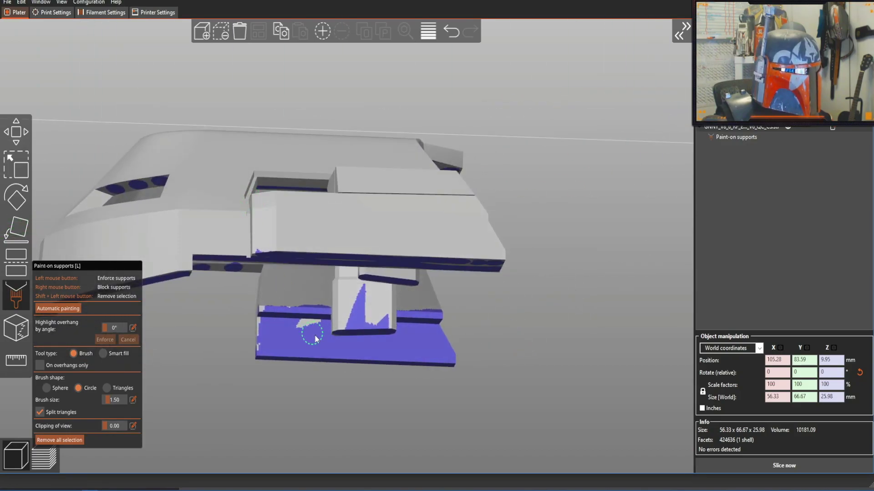
{"action": "left_click_drag", "start_coordinate": [360, 288], "coordinate": [356, 306], "text": "shift"}
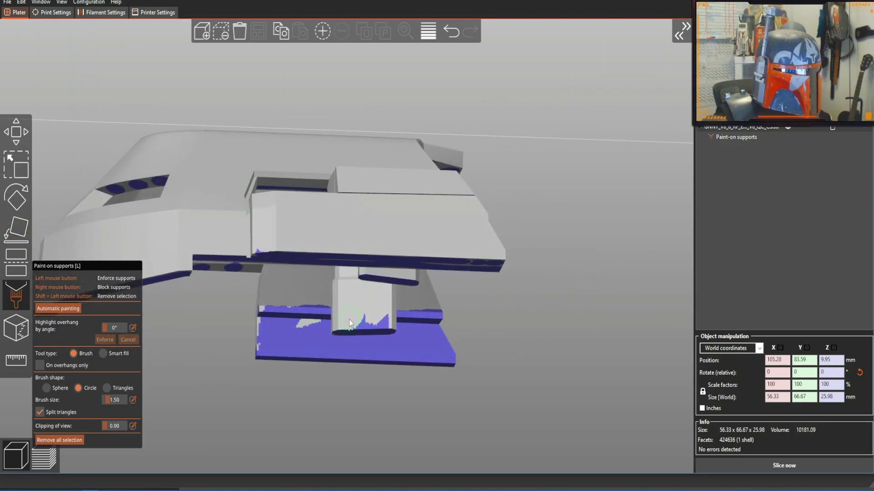
{"action": "left_click_drag", "start_coordinate": [518, 307], "coordinate": [661, 319]}
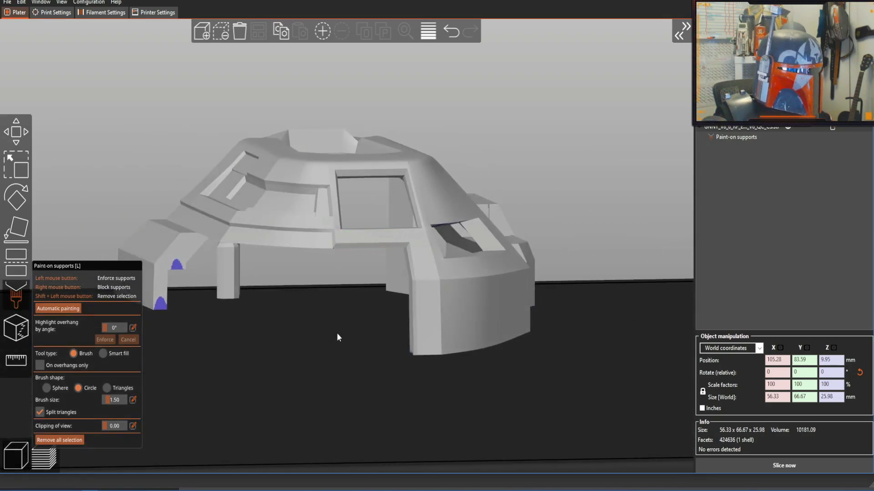
{"action": "left_click_drag", "start_coordinate": [334, 337], "coordinate": [384, 332]}
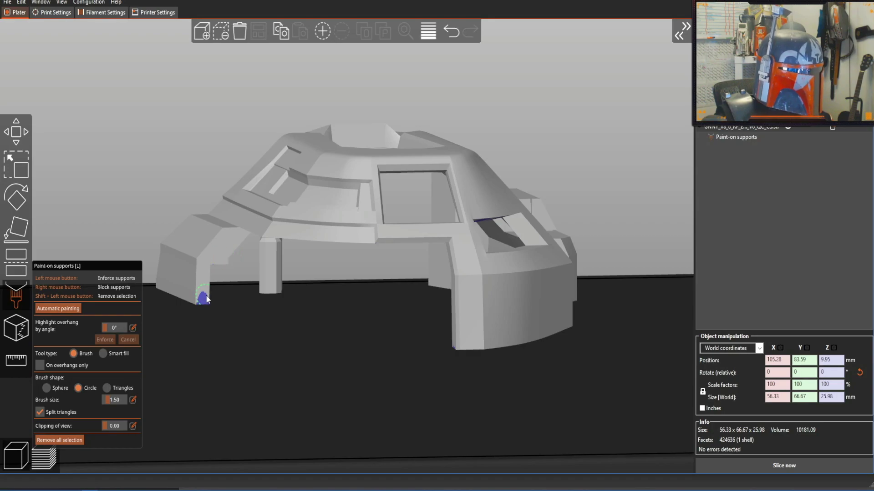
{"action": "mouse_move", "coordinate": [236, 325]}
{"action": "left_mouse_down"}
{"action": "mouse_move", "coordinate": [283, 351]}
{"action": "mouse_move", "coordinate": [378, 370]}
{"action": "mouse_move", "coordinate": [385, 344]}
{"action": "mouse_move", "coordinate": [361, 332]}
{"action": "mouse_move", "coordinate": [302, 332]}
{"action": "mouse_move", "coordinate": [351, 348]}
{"action": "mouse_move", "coordinate": [399, 338]}
{"action": "mouse_move", "coordinate": [376, 320]}
{"action": "left_mouse_up"}
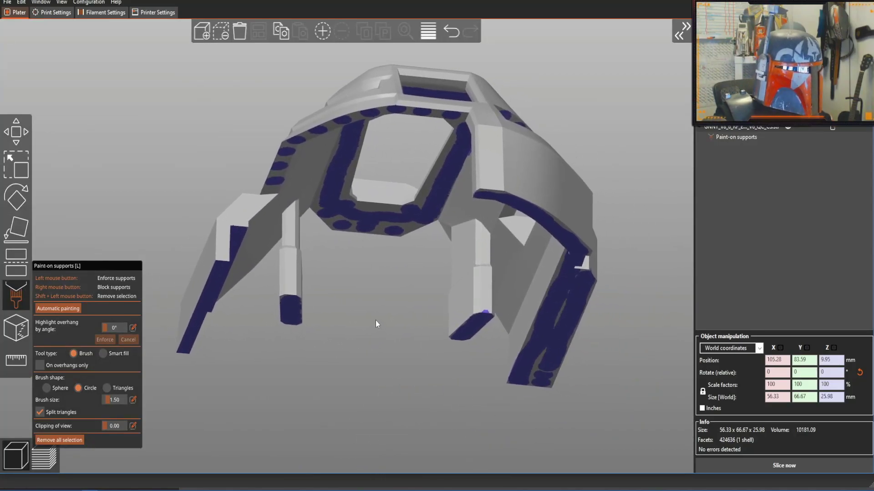
Step: Slice the ear cap and inspect the generated painted supports from several sides in the preview
{"action": "scroll", "coordinate": [372, 315], "scroll_direction": "down", "scroll_amount": 3}
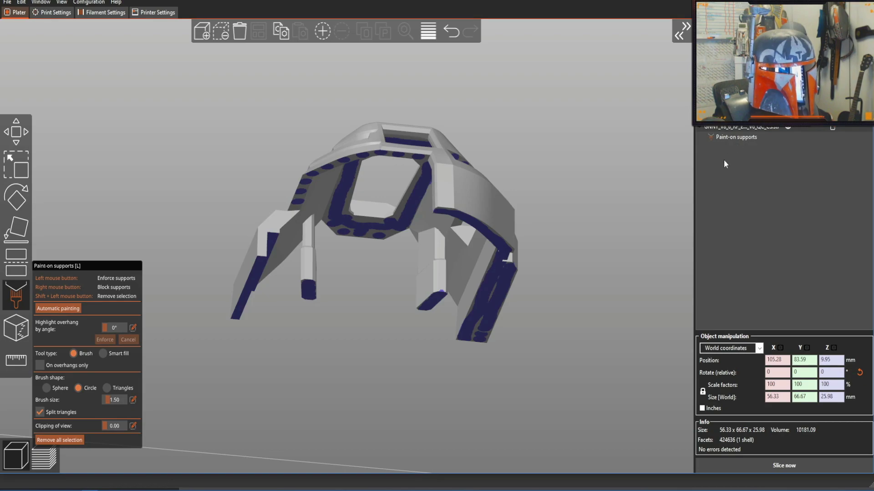
{"action": "left_click", "coordinate": [47, 458]}
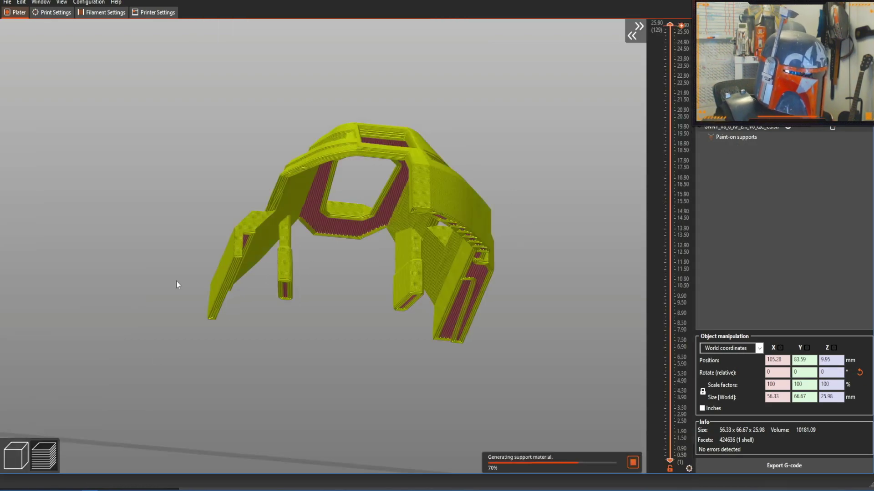
{"action": "left_click_drag", "start_coordinate": [196, 123], "coordinate": [531, 185]}
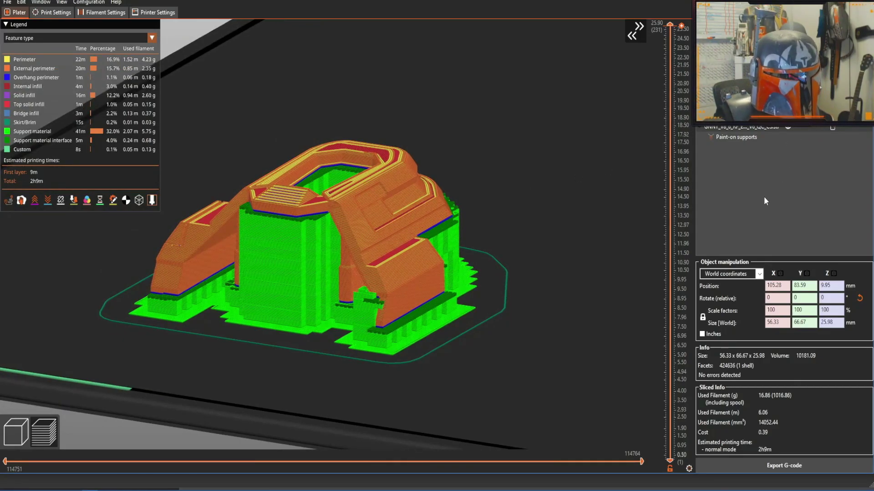
{"action": "left_click_drag", "start_coordinate": [512, 156], "coordinate": [591, 163]}
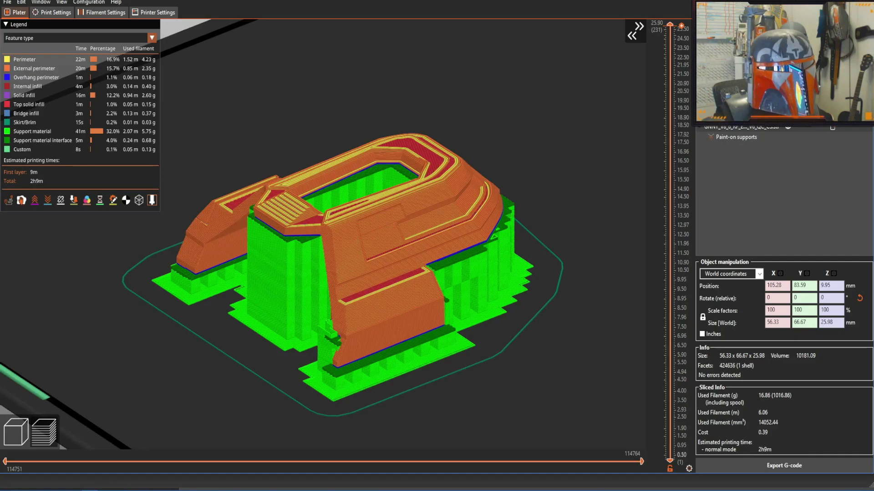
Step: Set the support material's top contact Z distance to 0.3 mm and keep the bottom contact Z distance at Same as top
{"action": "left_click", "coordinate": [53, 12]}
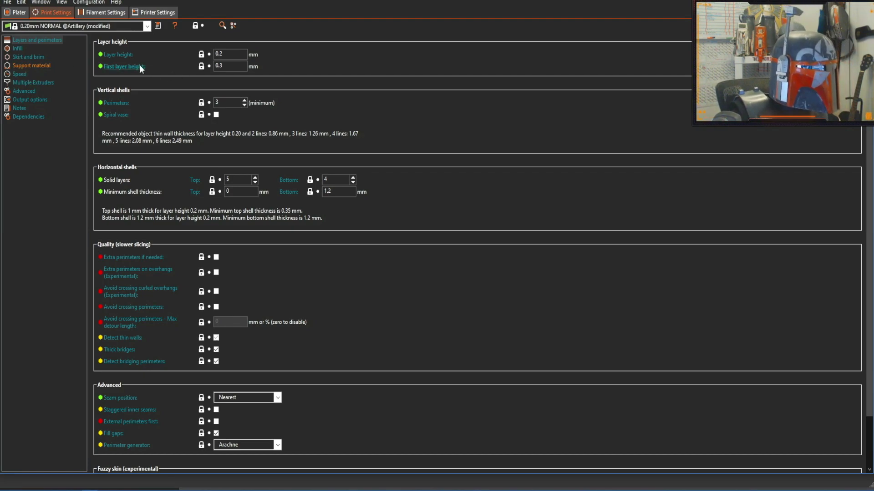
{"action": "left_click", "coordinate": [20, 65]}
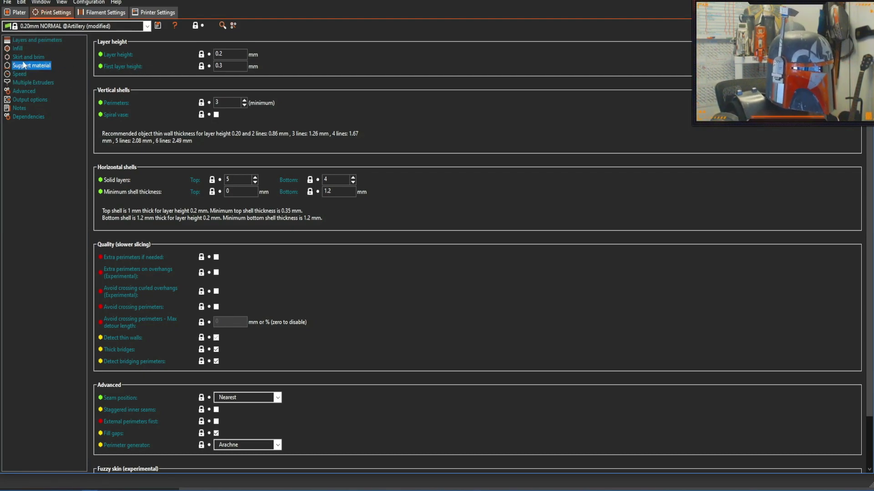
{"action": "left_click", "coordinate": [25, 59]}
{"action": "left_click", "coordinate": [25, 63]}
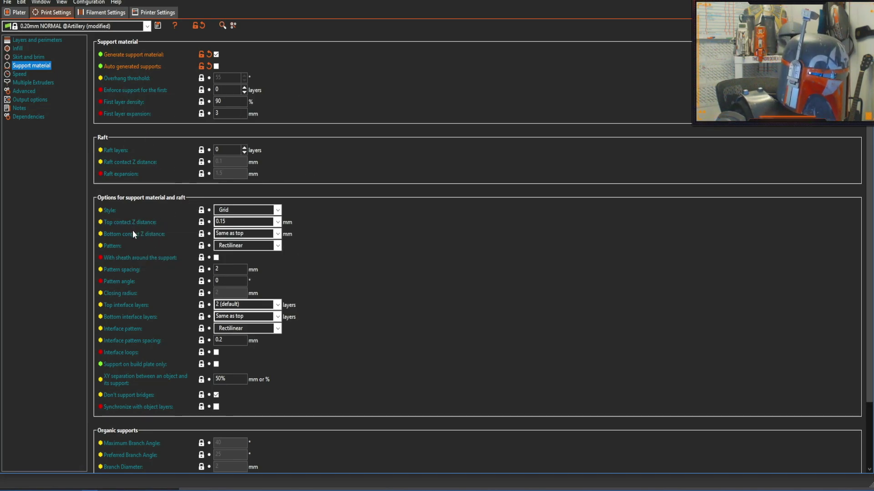
{"action": "mouse_move", "coordinate": [128, 225]}
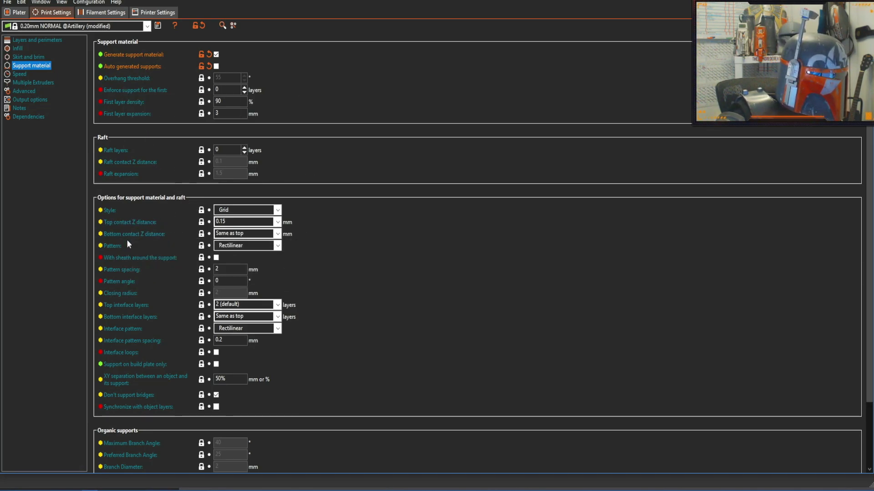
{"action": "left_click", "coordinate": [226, 225]}
{"action": "left_click", "coordinate": [228, 222]}
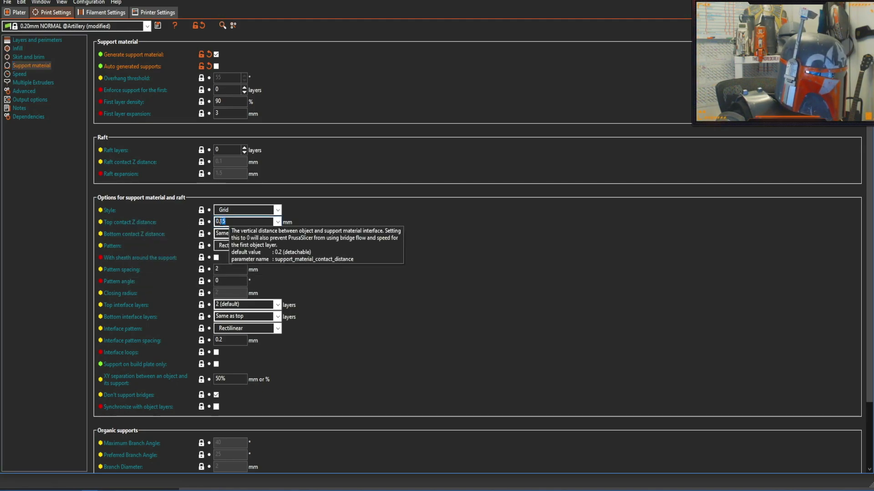
{"action": "type", "text": "3"}
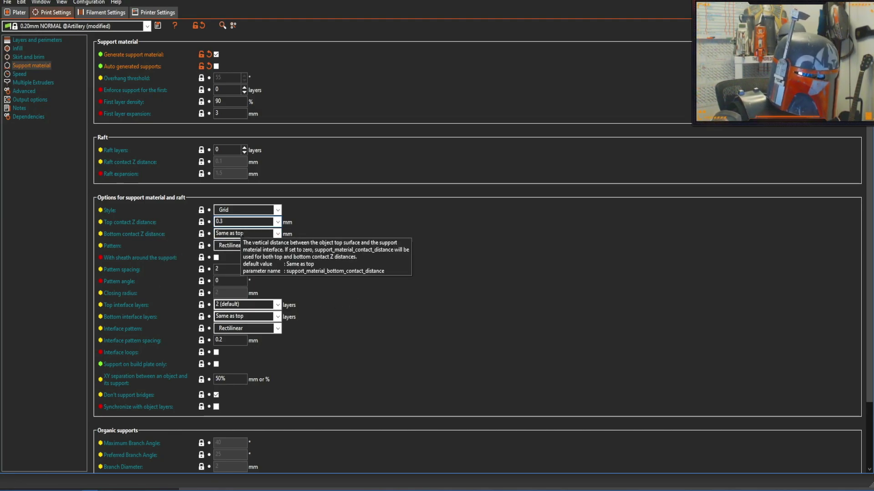
{"action": "mouse_move", "coordinate": [154, 235]}
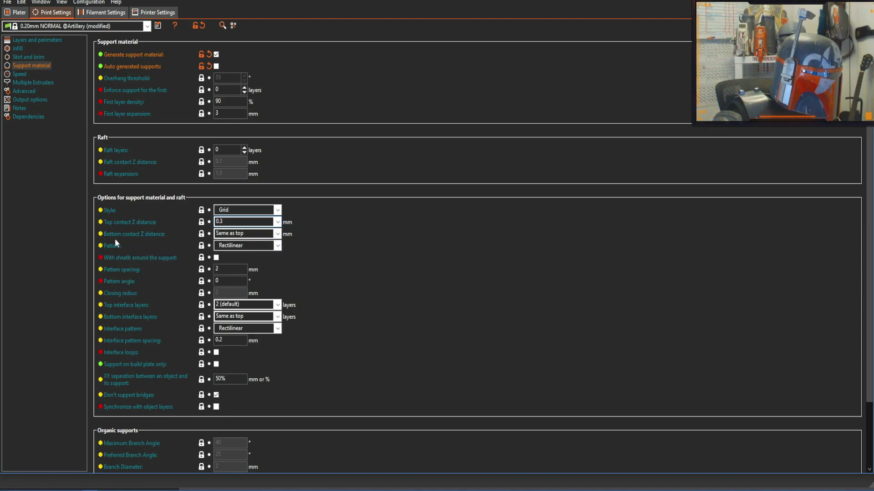
{"action": "key", "text": "Tab"}
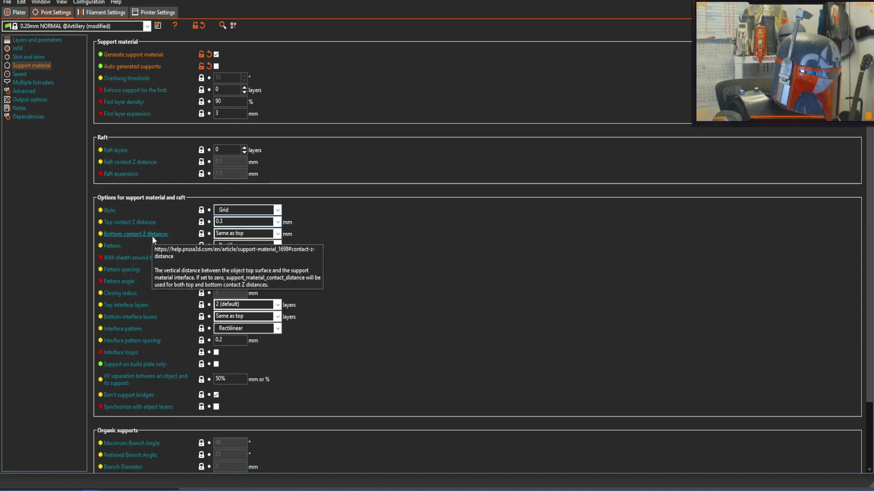
{"action": "left_click", "coordinate": [277, 234]}
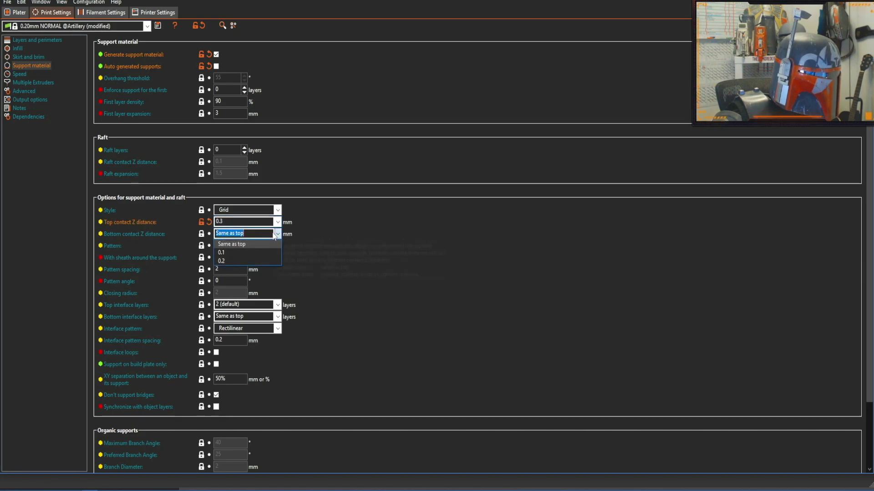
{"action": "left_click", "coordinate": [237, 245]}
Step: Check the Prusa Knowledge Base article on support patterns, return to PrusaSlicer and review the sheath, interface and XY separation options
{"action": "mouse_move", "coordinate": [120, 247]}
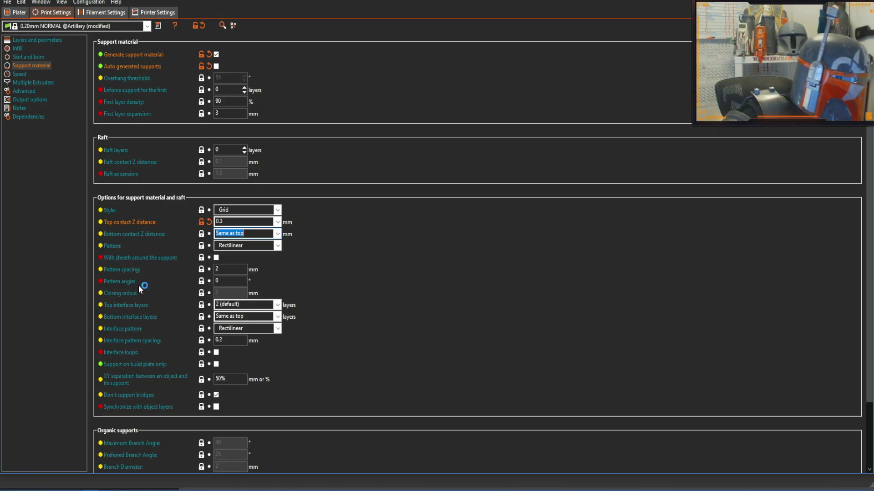
{"action": "left_click", "coordinate": [278, 246]}
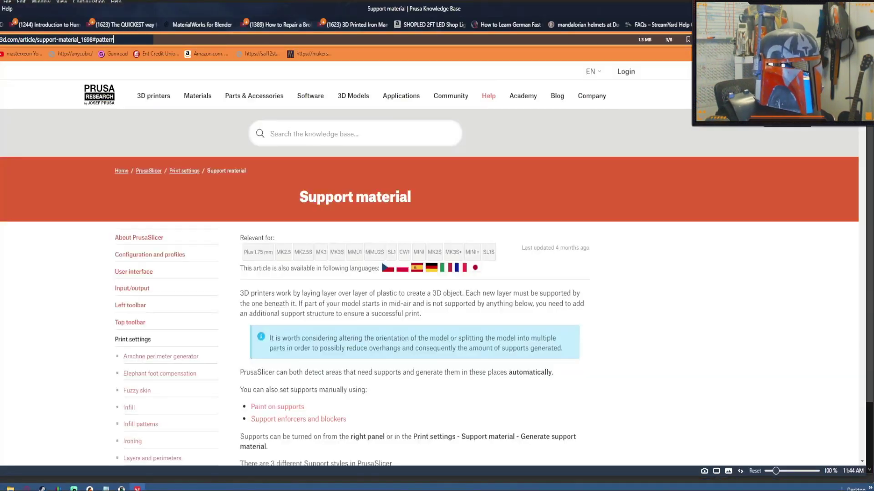
{"action": "key", "text": "alt+Tab"}
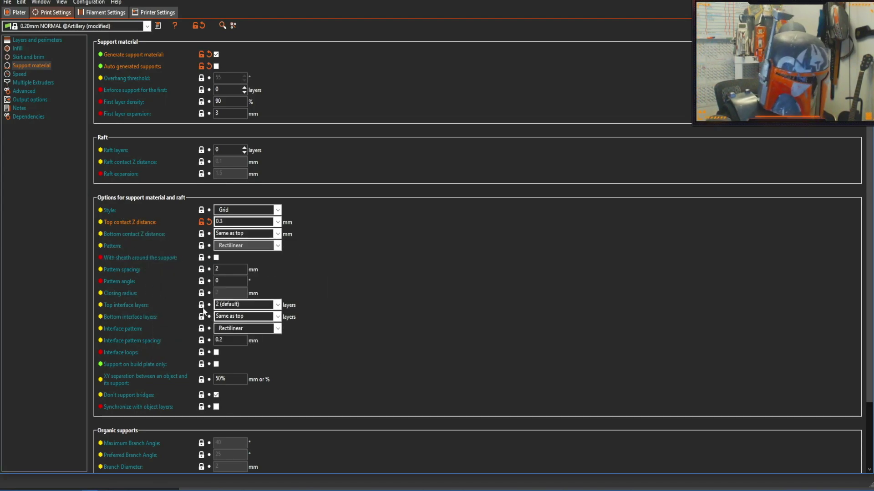
{"action": "mouse_move", "coordinate": [110, 262]}
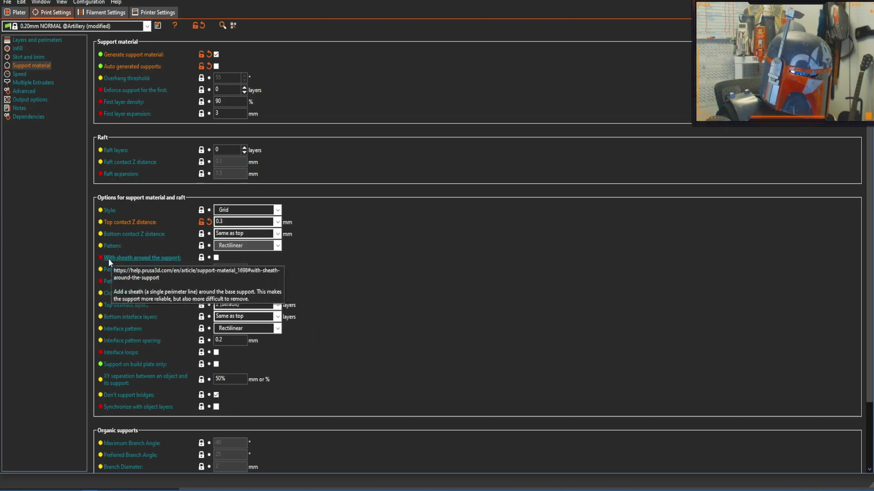
{"action": "mouse_move", "coordinate": [127, 319]}
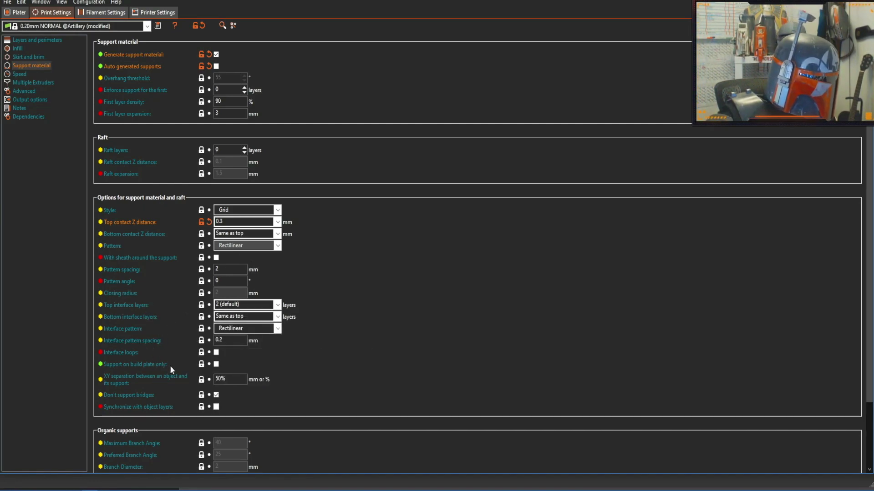
{"action": "mouse_move", "coordinate": [160, 379]}
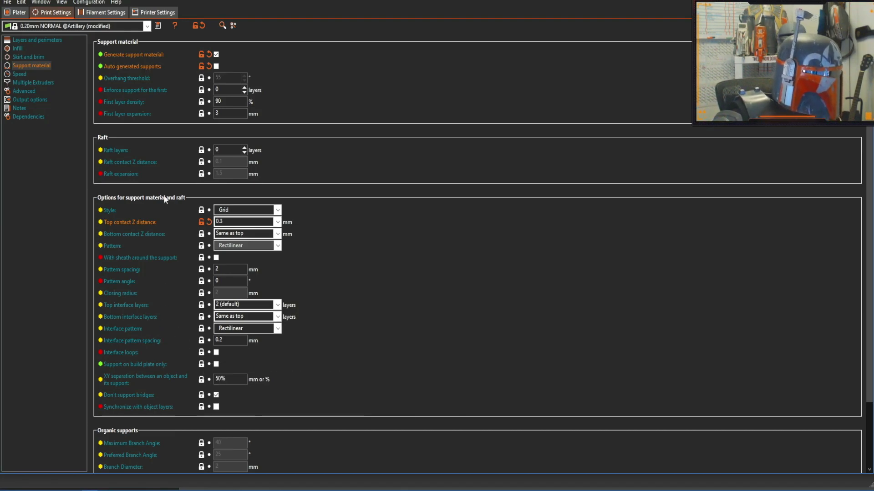
Step: Examine the raft, general support and organic support options in the support material settings
{"action": "scroll", "coordinate": [173, 305], "scroll_direction": "down", "scroll_amount": 3}
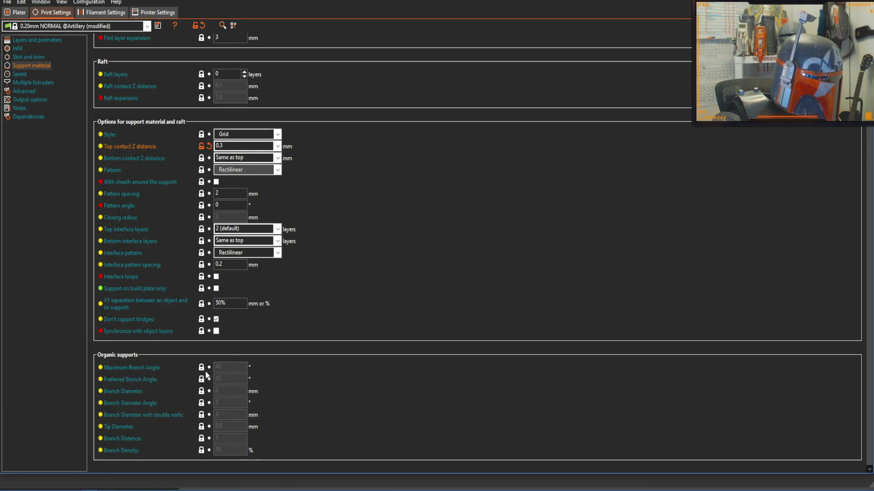
{"action": "scroll", "coordinate": [161, 351], "scroll_direction": "up", "scroll_amount": 3}
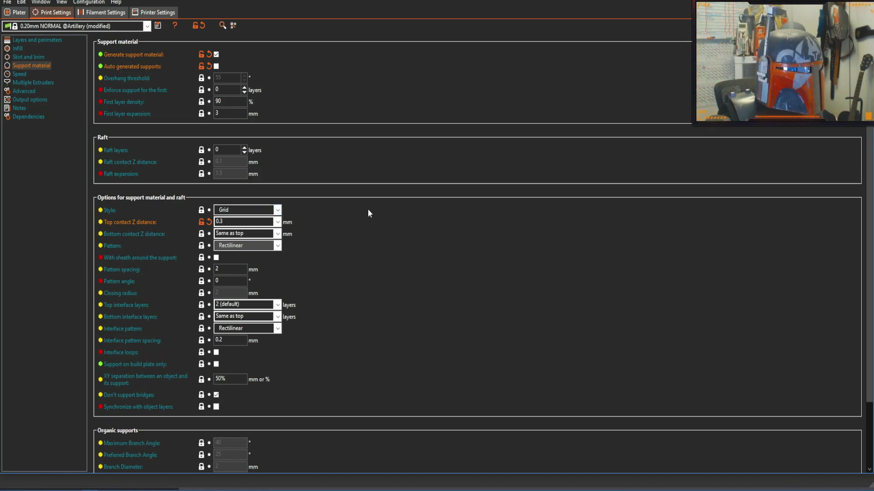
{"action": "scroll", "coordinate": [367, 208], "scroll_direction": "down", "scroll_amount": 3}
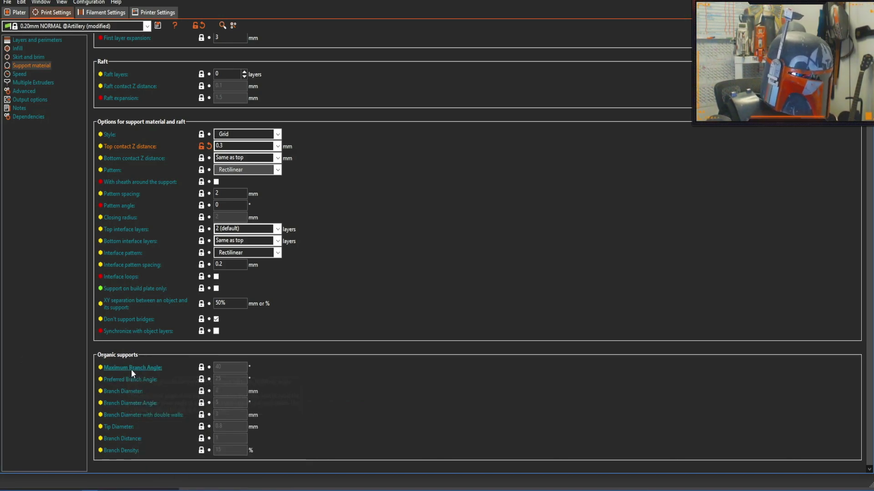
{"action": "scroll", "coordinate": [140, 401], "scroll_direction": "up", "scroll_amount": 2}
{"action": "scroll", "coordinate": [140, 400], "scroll_direction": "down", "scroll_amount": 2}
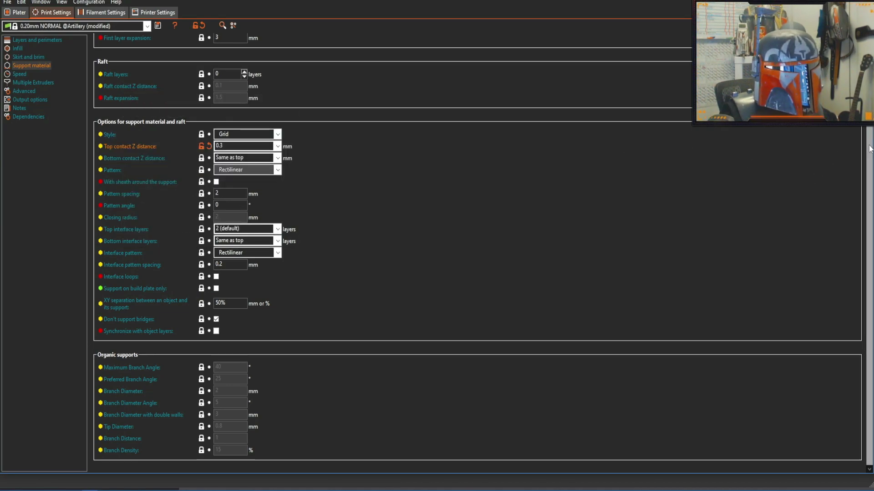
{"action": "scroll", "coordinate": [863, 152], "scroll_direction": "up", "scroll_amount": 3}
{"action": "left_click_drag", "start_coordinate": [869, 101], "coordinate": [869, 92]}
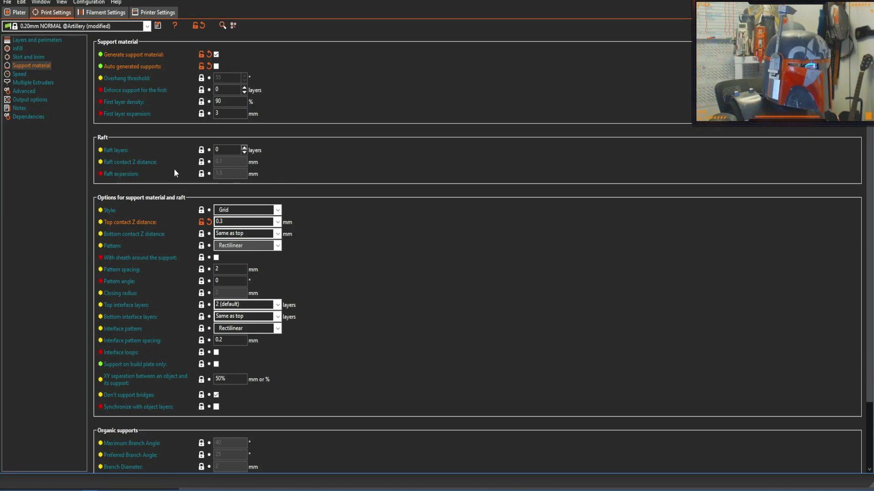
{"action": "mouse_move", "coordinate": [129, 163]}
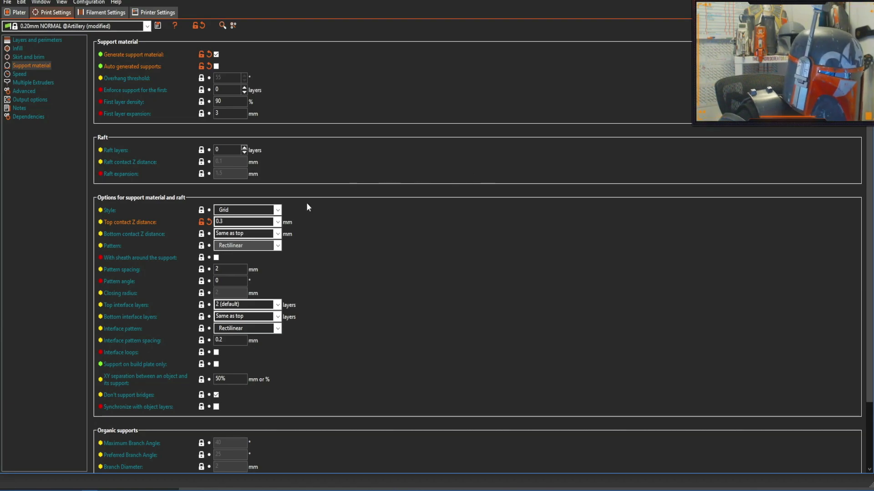
{"action": "scroll", "coordinate": [307, 203], "scroll_direction": "down", "scroll_amount": 3}
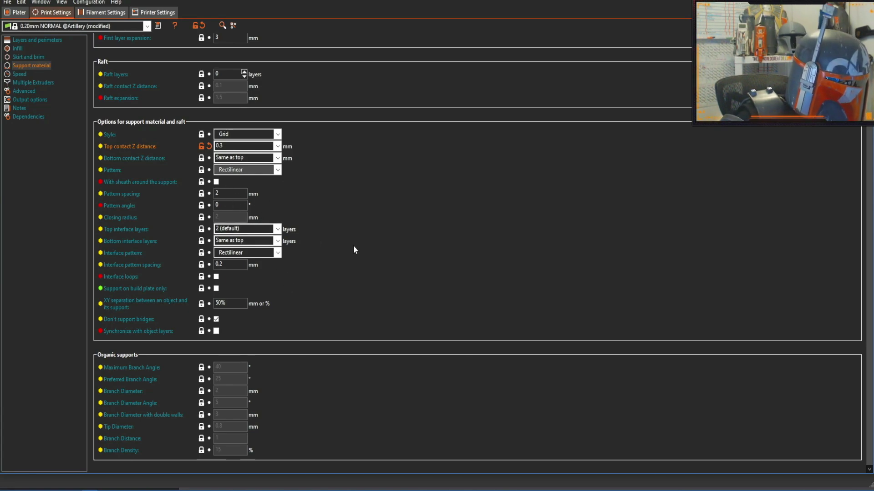
{"action": "scroll", "coordinate": [353, 244], "scroll_direction": "up", "scroll_amount": 3}
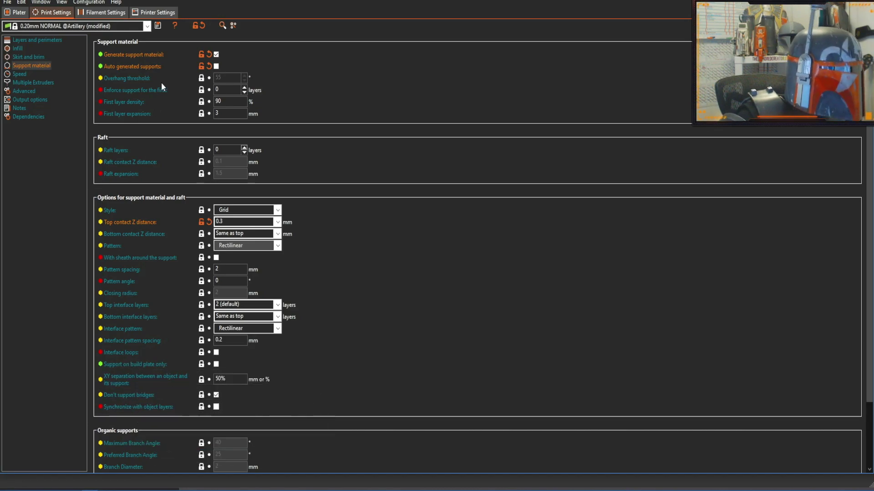
Step: Review the printer's general settings and the filament's temperature, cooling and override settings, and return to the support material settings
{"action": "left_click", "coordinate": [164, 11]}
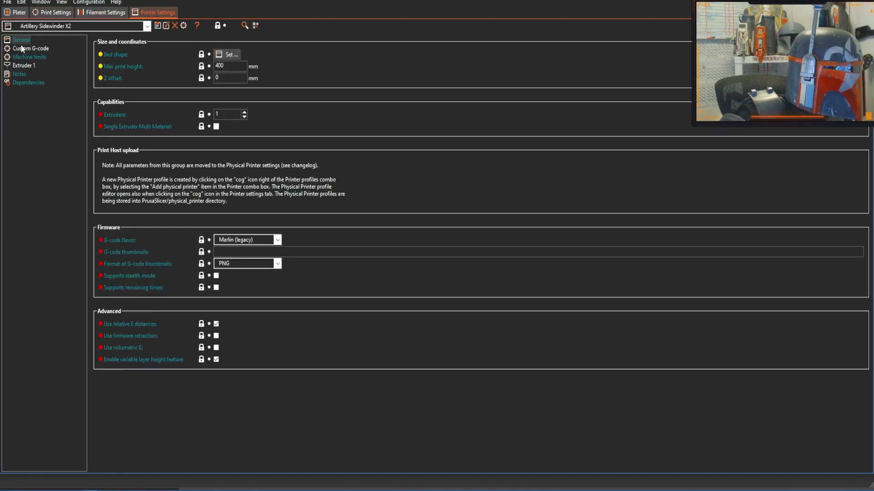
{"action": "left_click", "coordinate": [112, 12]}
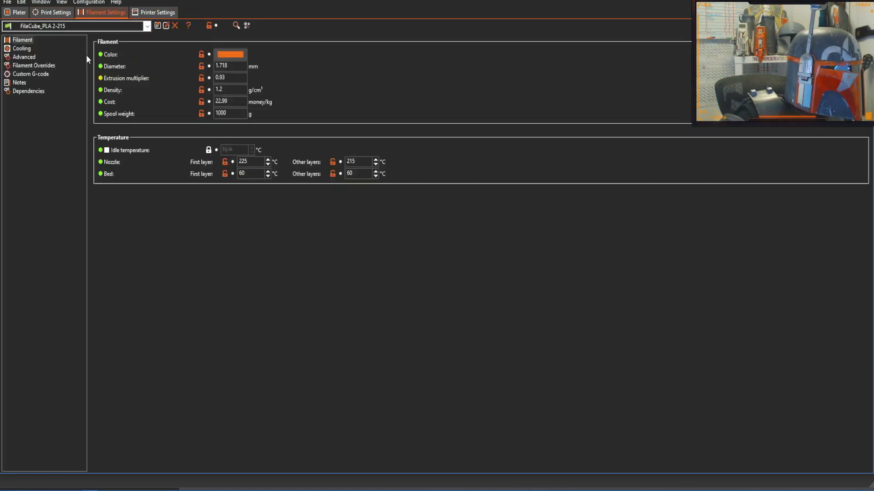
{"action": "left_click", "coordinate": [25, 48]}
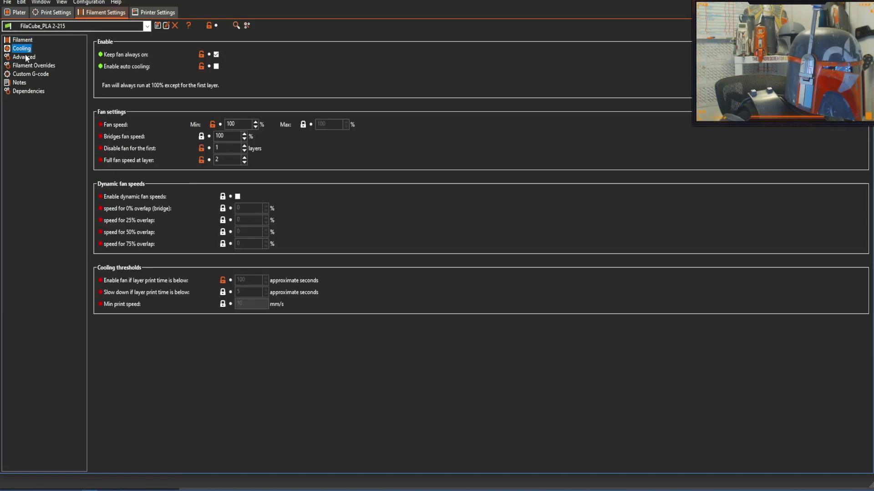
{"action": "left_click", "coordinate": [26, 57]}
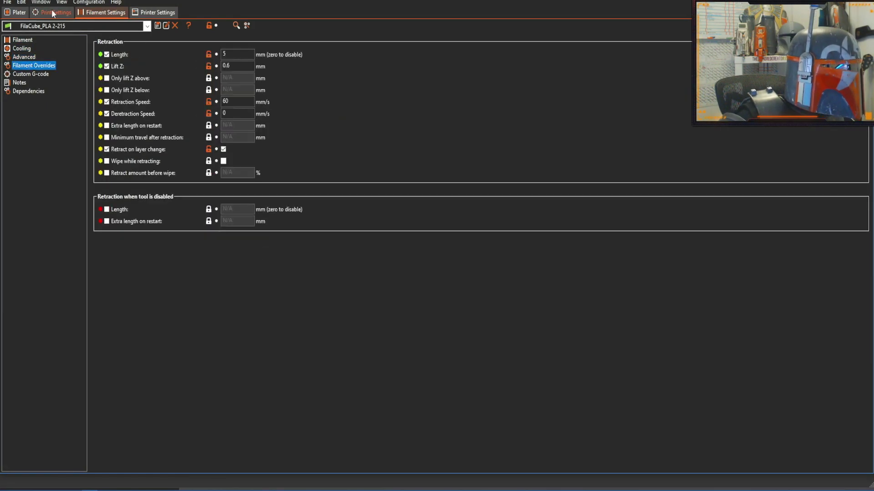
{"action": "left_click", "coordinate": [52, 14]}
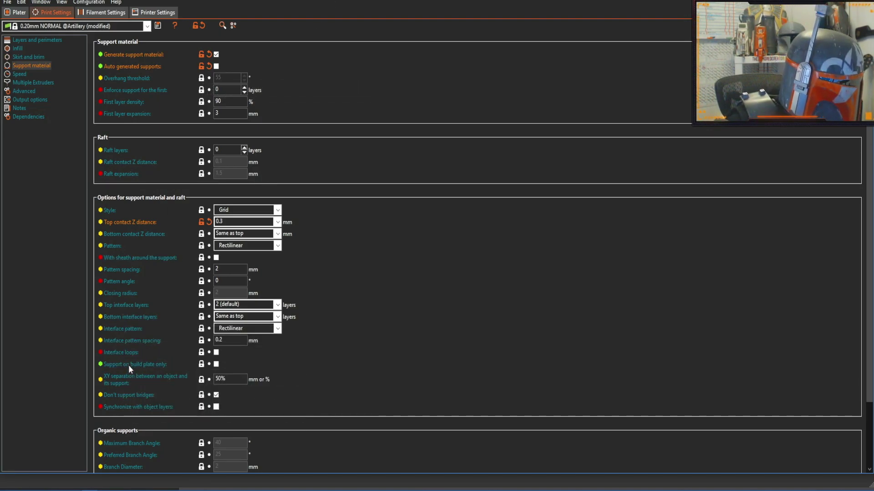
{"action": "mouse_move", "coordinate": [138, 392]}
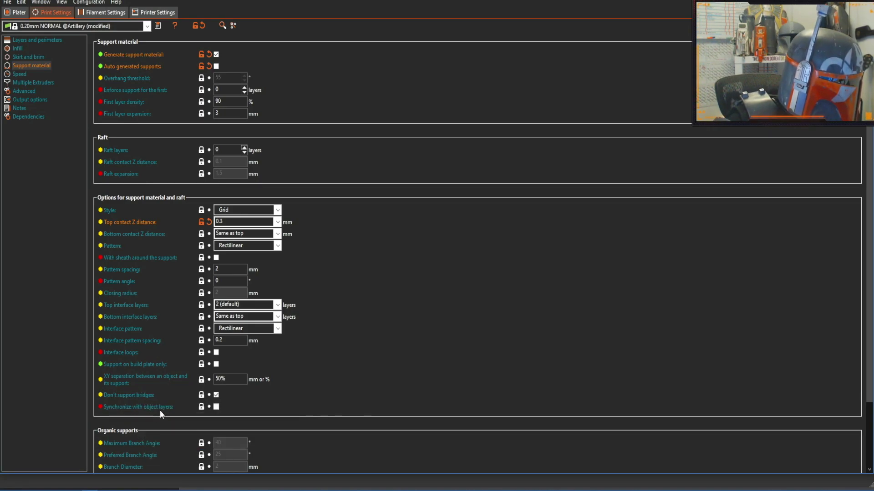
{"action": "scroll", "coordinate": [155, 396], "scroll_direction": "down", "scroll_amount": 3}
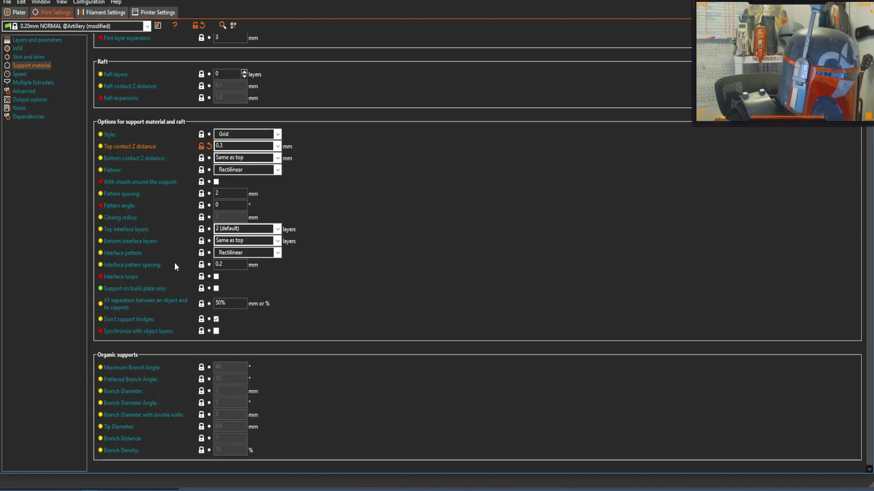
{"action": "scroll", "coordinate": [175, 267], "scroll_direction": "up", "scroll_amount": 3}
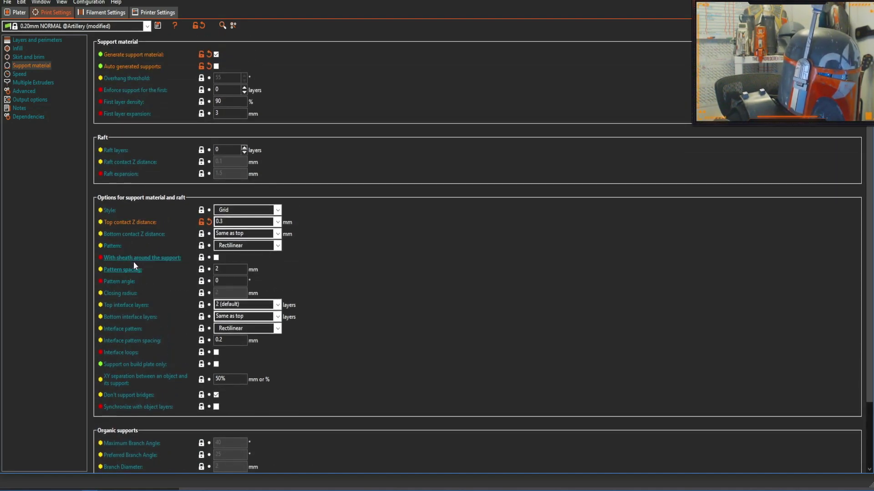
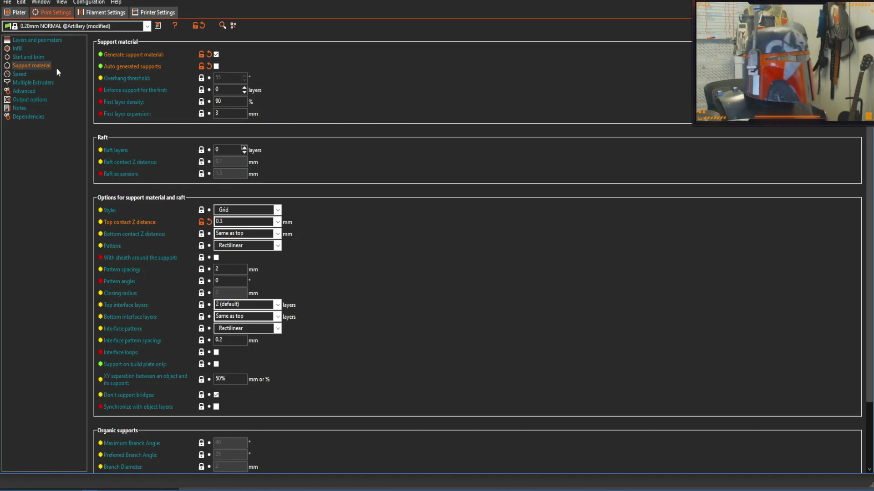
Step: Return to the plater and view the whole print bed at an angle
{"action": "left_click", "coordinate": [19, 12]}
{"action": "scroll", "coordinate": [381, 231], "scroll_direction": "down", "scroll_amount": 5}
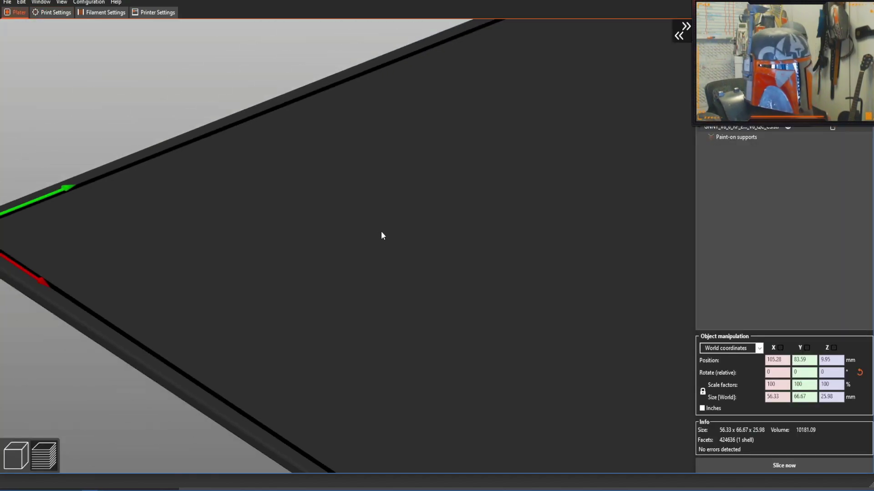
{"action": "mouse_move", "coordinate": [396, 228]}
{"action": "left_mouse_down"}
{"action": "mouse_move", "coordinate": [392, 192]}
{"action": "mouse_move", "coordinate": [370, 209]}
{"action": "mouse_move", "coordinate": [346, 198]}
{"action": "mouse_move", "coordinate": [416, 201]}
{"action": "mouse_move", "coordinate": [387, 196]}
{"action": "mouse_move", "coordinate": [397, 198]}
{"action": "mouse_move", "coordinate": [401, 218]}
{"action": "left_mouse_up"}
{"action": "scroll", "coordinate": [369, 209], "scroll_direction": "down", "scroll_amount": 3}
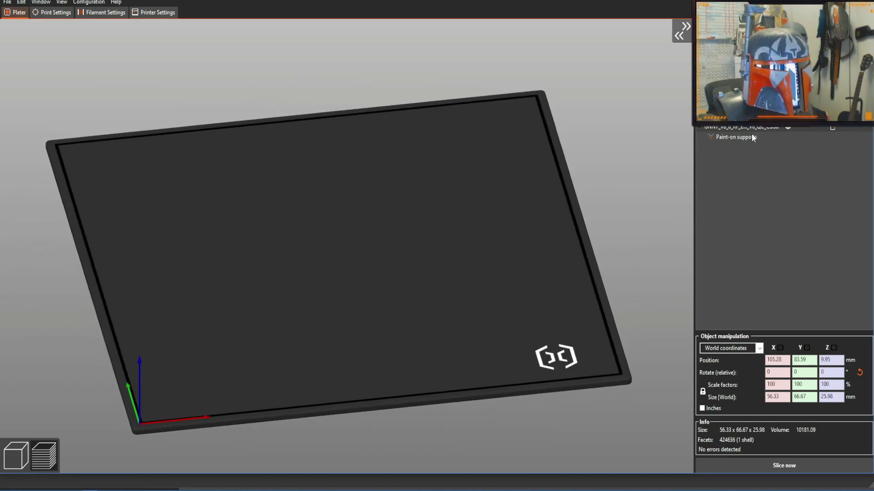
{"action": "right_click_drag", "start_coordinate": [437, 196], "coordinate": [443, 195]}
{"action": "left_click_drag", "start_coordinate": [443, 196], "coordinate": [446, 192]}
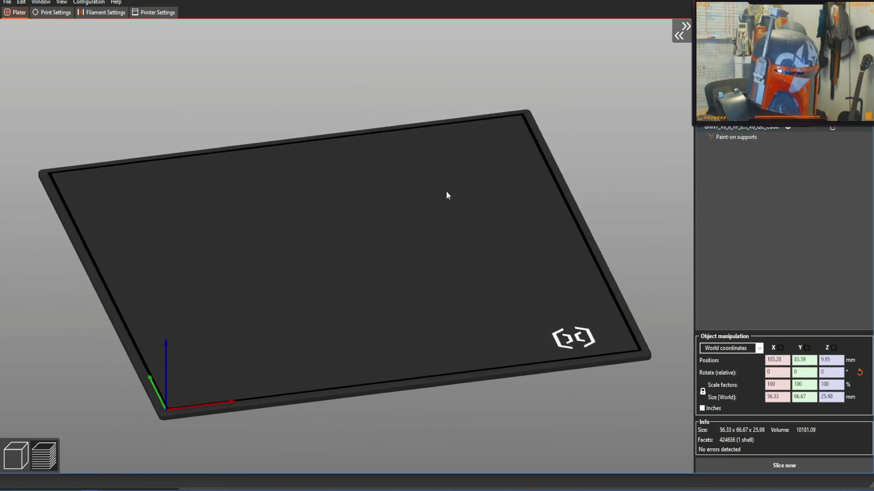
Step: Return to the 3D editor and erase the painted supports from the inner vertical face of the cap's side flap
{"action": "left_click", "coordinate": [17, 458]}
{"action": "left_click_drag", "start_coordinate": [238, 231], "coordinate": [279, 207]}
{"action": "scroll", "coordinate": [490, 253], "scroll_direction": "up", "scroll_amount": 5}
{"action": "scroll", "coordinate": [283, 169], "scroll_direction": "down", "scroll_amount": 5}
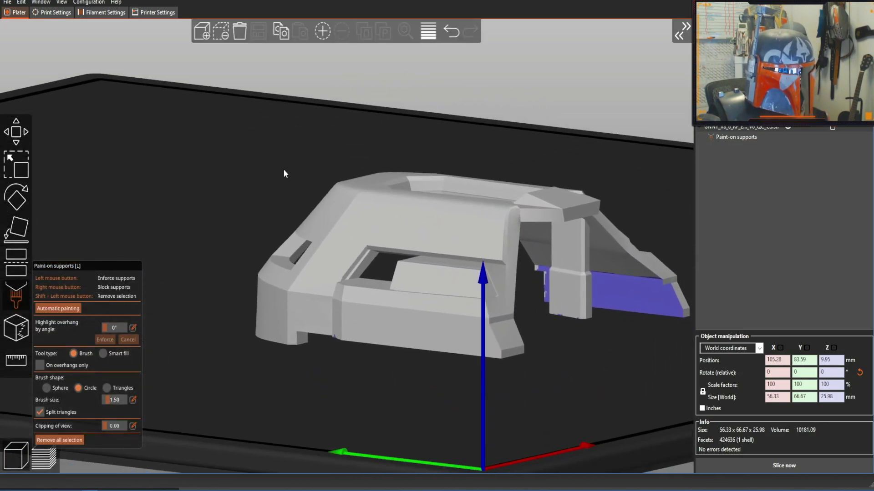
{"action": "mouse_move", "coordinate": [594, 201]}
{"action": "left_mouse_down"}
{"action": "mouse_move", "coordinate": [556, 186]}
{"action": "mouse_move", "coordinate": [561, 181]}
{"action": "mouse_move", "coordinate": [580, 186]}
{"action": "mouse_move", "coordinate": [567, 206]}
{"action": "mouse_move", "coordinate": [423, 289]}
{"action": "mouse_move", "coordinate": [392, 277]}
{"action": "mouse_move", "coordinate": [314, 287]}
{"action": "left_mouse_up"}
{"action": "scroll", "coordinate": [565, 207], "scroll_direction": "up", "scroll_amount": 5}
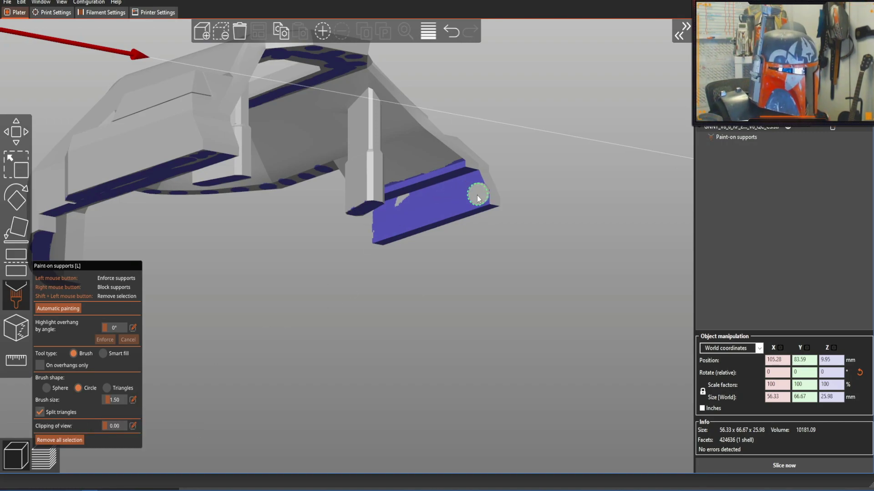
{"action": "mouse_move", "coordinate": [466, 199]}
{"action": "left_mouse_down", "text": "shift"}
{"action": "mouse_move", "coordinate": [377, 230]}
{"action": "mouse_move", "coordinate": [479, 190]}
{"action": "mouse_move", "coordinate": [396, 210]}
{"action": "left_mouse_up", "text": "shift"}
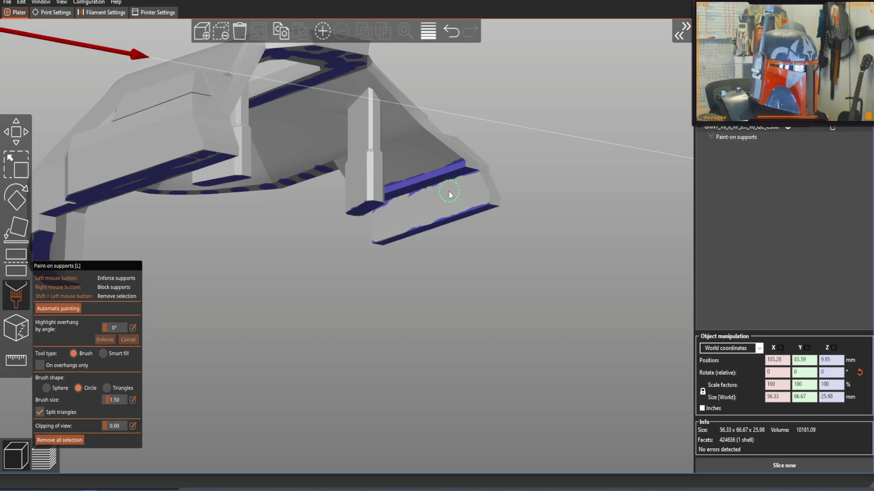
{"action": "mouse_move", "coordinate": [254, 181]}
{"action": "left_mouse_down"}
{"action": "mouse_move", "coordinate": [322, 235]}
{"action": "mouse_move", "coordinate": [433, 219]}
{"action": "left_mouse_up"}
{"action": "right_click_drag", "start_coordinate": [249, 289], "coordinate": [251, 292]}
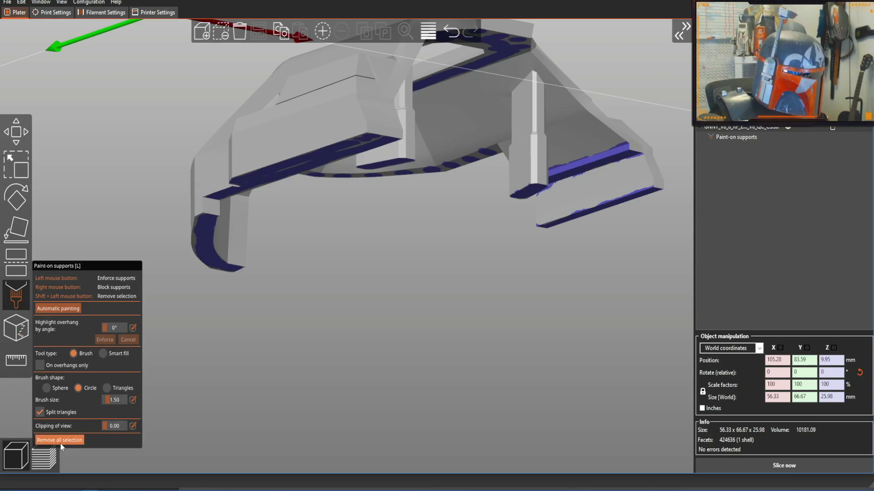
Step: Leave support painting and slice the cap to preview its generated supports
{"action": "left_click", "coordinate": [15, 132]}
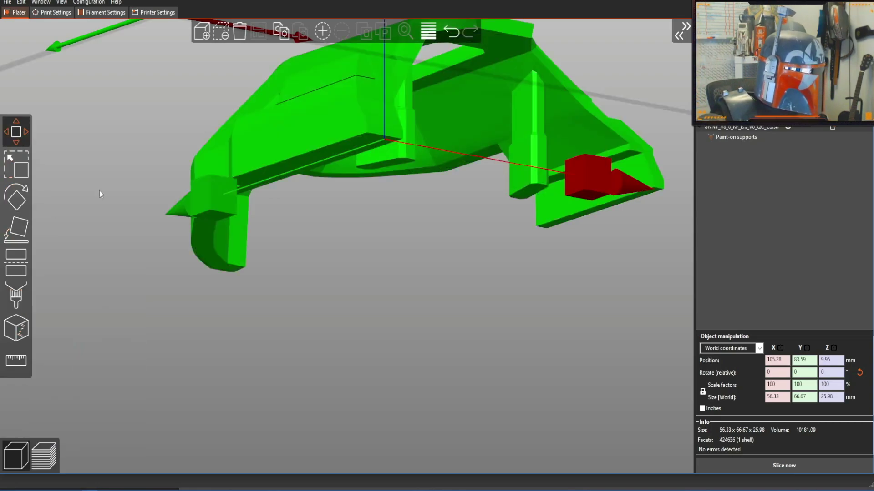
{"action": "scroll", "coordinate": [395, 332], "scroll_direction": "down", "scroll_amount": 6}
{"action": "left_click_drag", "start_coordinate": [607, 239], "coordinate": [255, 354]}
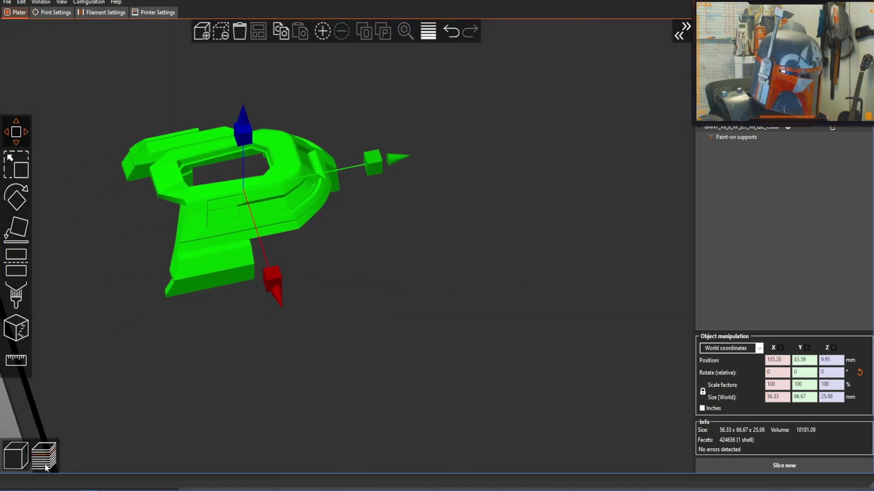
{"action": "left_click", "coordinate": [45, 463]}
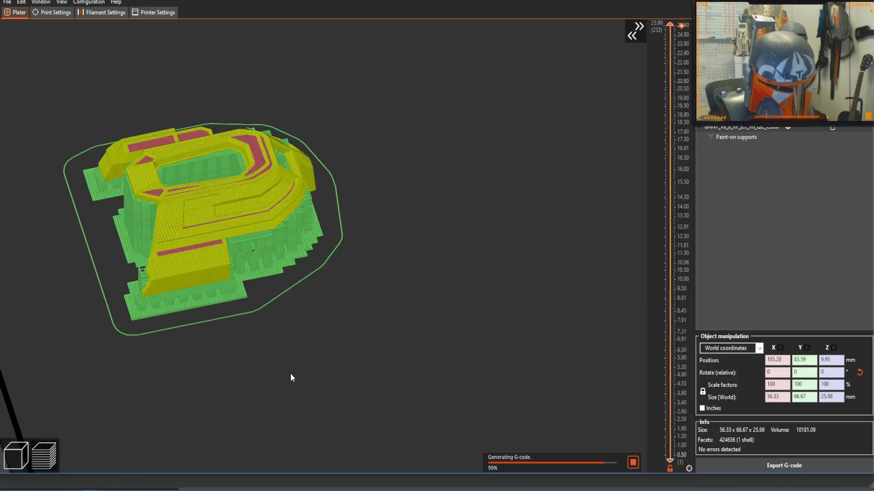
{"action": "left_click_drag", "start_coordinate": [271, 337], "coordinate": [449, 283]}
{"action": "scroll", "coordinate": [450, 281], "scroll_direction": "up", "scroll_amount": 4}
{"action": "left_click_drag", "start_coordinate": [516, 234], "coordinate": [552, 332]}
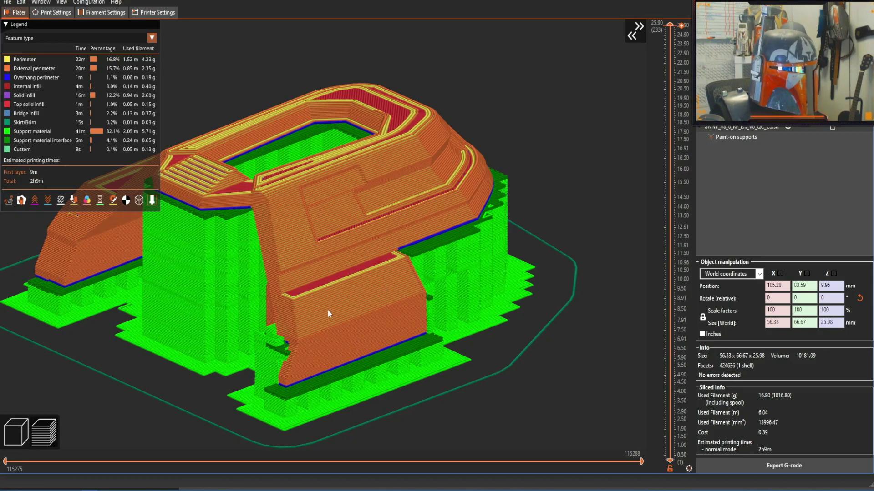
Step: Examine the sliced supports around the cap's legs, side flaps and central opening from the front, the side and above
{"action": "left_click_drag", "start_coordinate": [539, 376], "coordinate": [345, 319]}
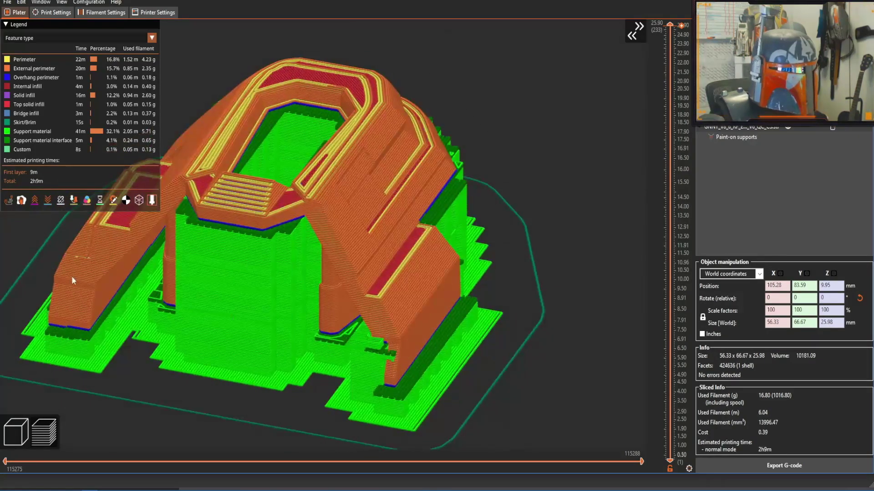
{"action": "left_click_drag", "start_coordinate": [531, 356], "coordinate": [579, 280]}
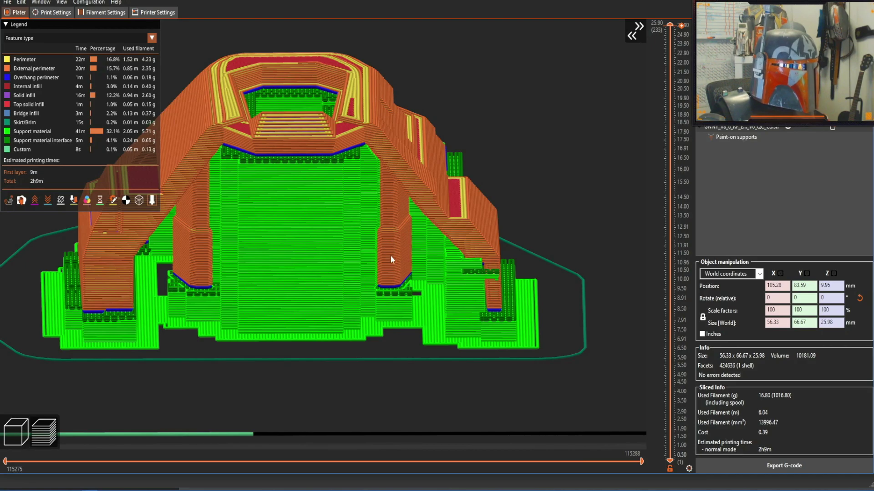
{"action": "left_click_drag", "start_coordinate": [531, 253], "coordinate": [553, 231]}
{"action": "key", "text": "1"}
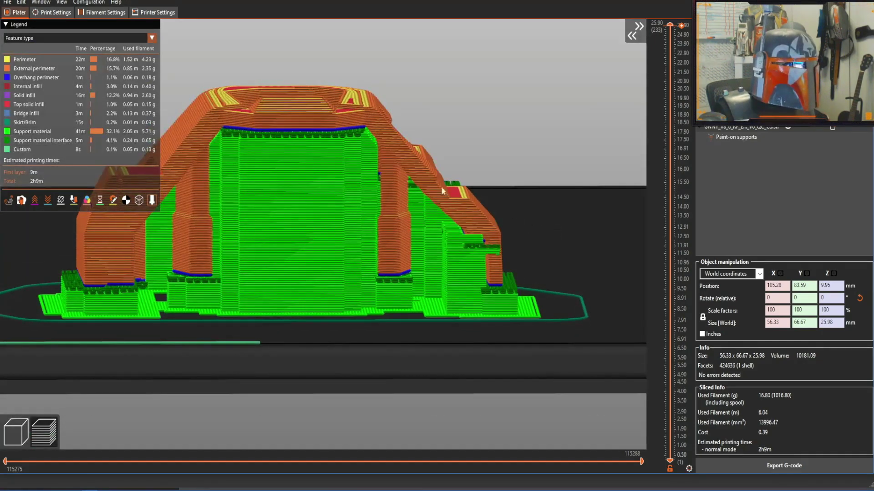
{"action": "left_click_drag", "start_coordinate": [421, 290], "coordinate": [428, 264]}
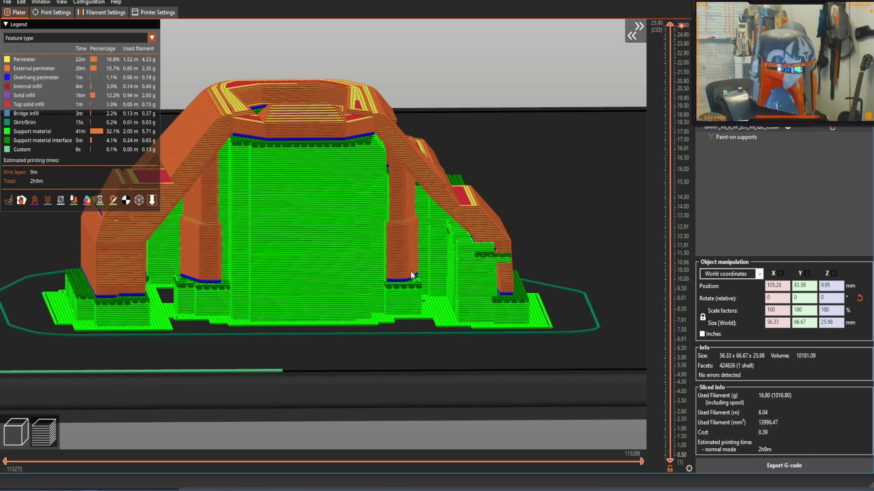
{"action": "left_click_drag", "start_coordinate": [513, 182], "coordinate": [382, 251]}
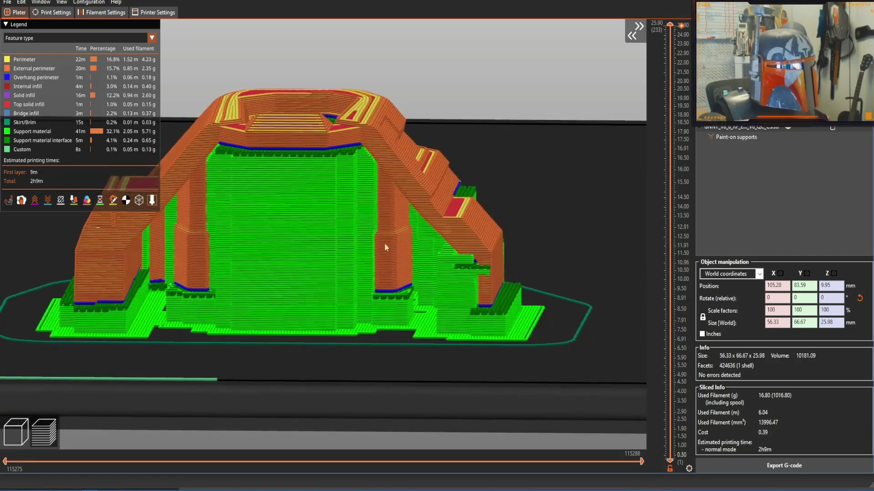
{"action": "left_click_drag", "start_coordinate": [594, 133], "coordinate": [304, 138]}
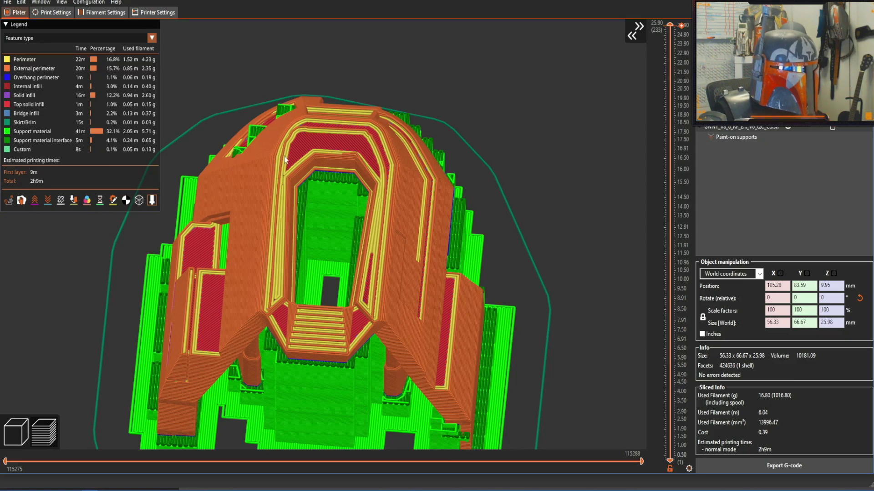
{"action": "right_click_drag", "start_coordinate": [609, 166], "coordinate": [609, 170]}
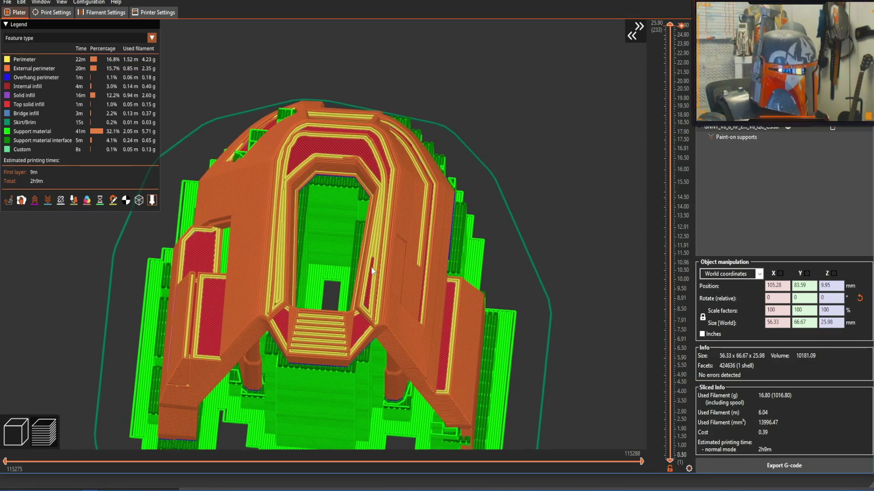
{"action": "left_click_drag", "start_coordinate": [565, 247], "coordinate": [492, 225]}
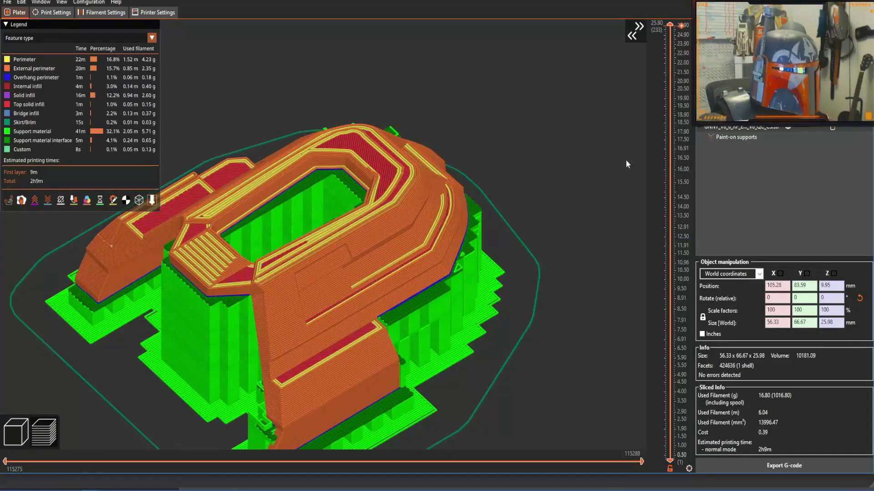
{"action": "right_click_drag", "start_coordinate": [602, 163], "coordinate": [605, 175]}
{"action": "left_click_drag", "start_coordinate": [605, 176], "coordinate": [588, 185]}
{"action": "scroll", "coordinate": [588, 186], "scroll_direction": "down", "scroll_amount": 3}
{"action": "right_click_drag", "start_coordinate": [550, 206], "coordinate": [578, 174]}
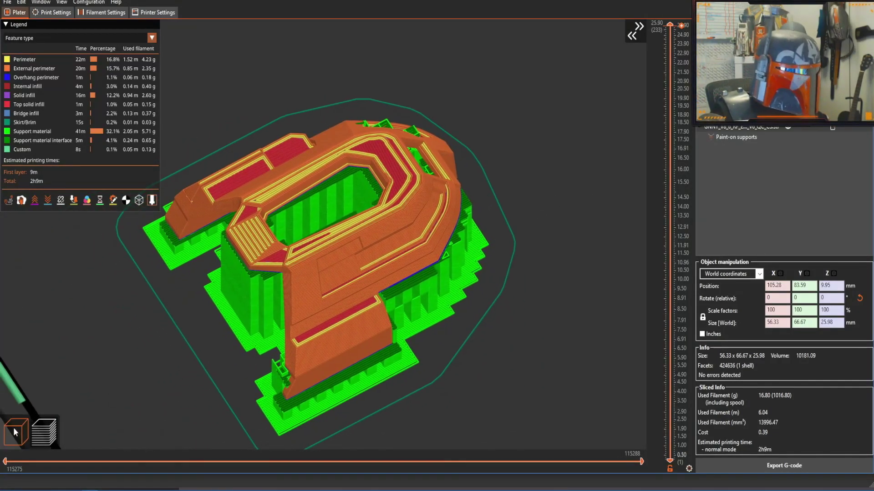
Step: Return to the 3D editor and remove all painted supports from the cap
{"action": "left_click", "coordinate": [13, 442]}
{"action": "left_click_drag", "start_coordinate": [166, 362], "coordinate": [121, 337]}
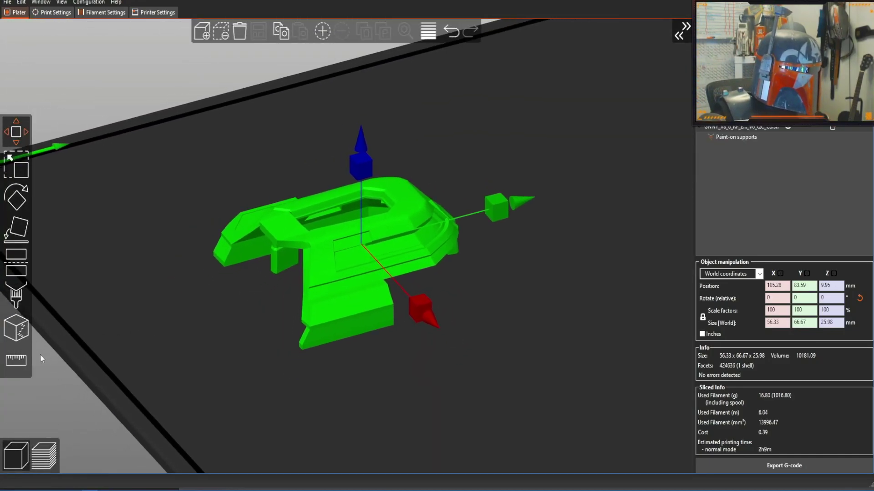
{"action": "left_click", "coordinate": [18, 295]}
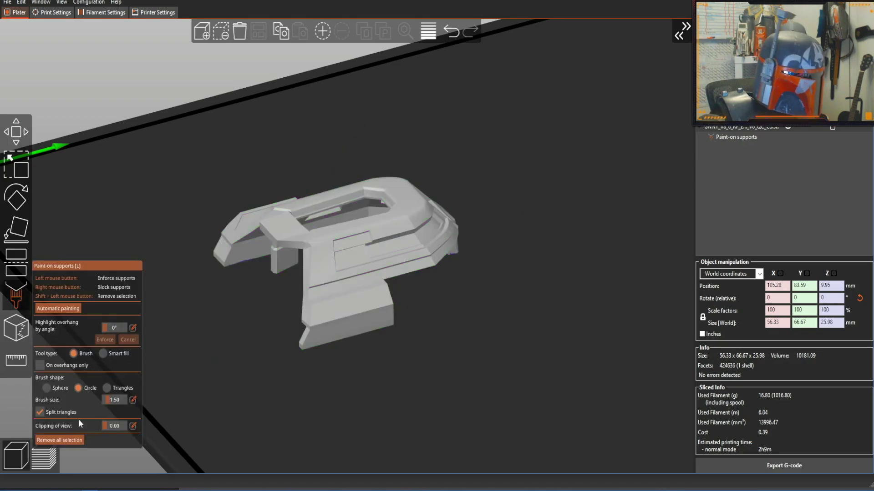
{"action": "left_click", "coordinate": [65, 440]}
{"action": "left_click_drag", "start_coordinate": [239, 394], "coordinate": [280, 334]}
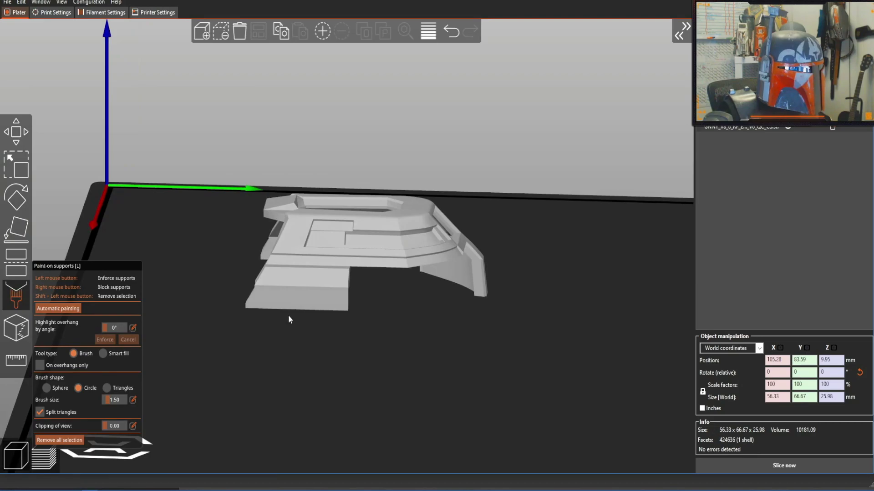
Step: Rotate the cap about the X axis so it stands steeply on the ends of its side flaps
{"action": "key", "text": "m"}
{"action": "key", "text": "r"}
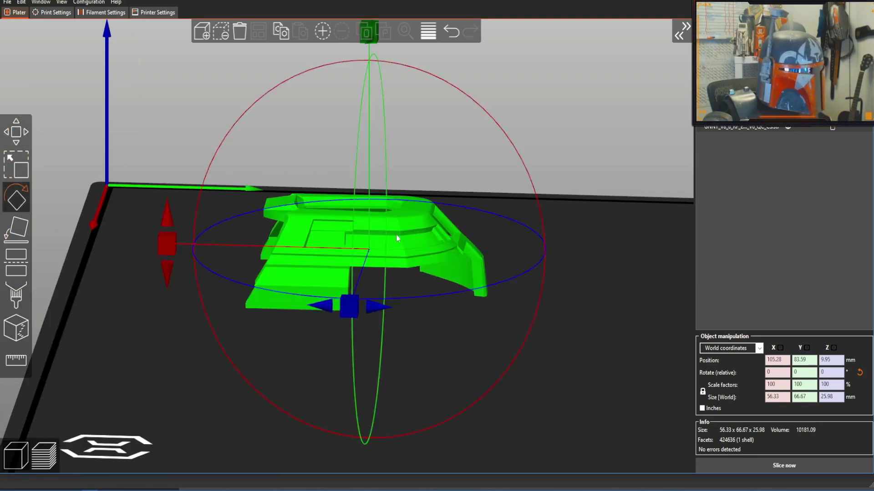
{"action": "key", "text": "1"}
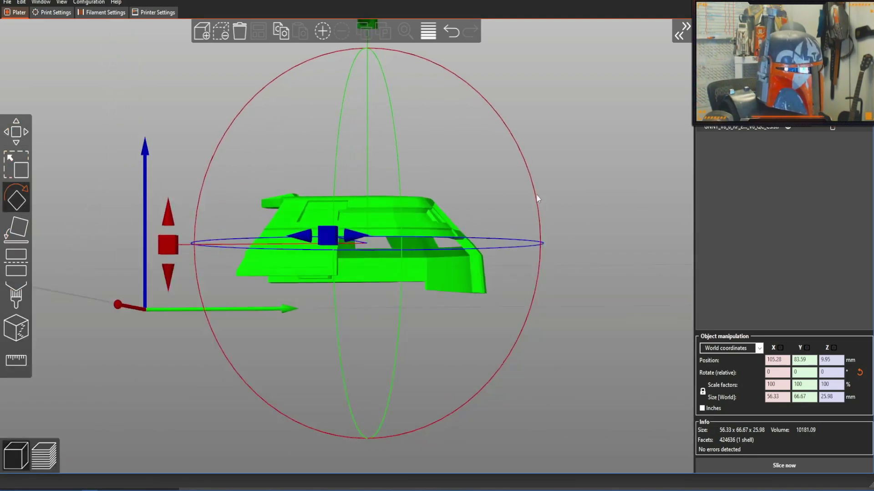
{"action": "left_click_drag", "start_coordinate": [175, 226], "coordinate": [304, 433]}
{"action": "left_click_drag", "start_coordinate": [563, 314], "coordinate": [500, 340]}
Step: Lower the cap partly below the bed to a Z position of 8.94 mm, then raise it back to 31.39 mm
{"action": "left_click", "coordinate": [16, 132]}
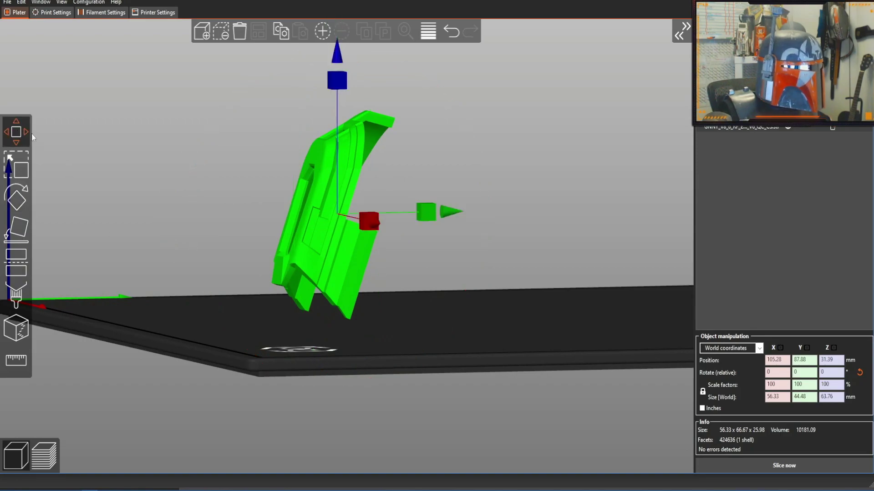
{"action": "left_click_drag", "start_coordinate": [335, 83], "coordinate": [336, 165]}
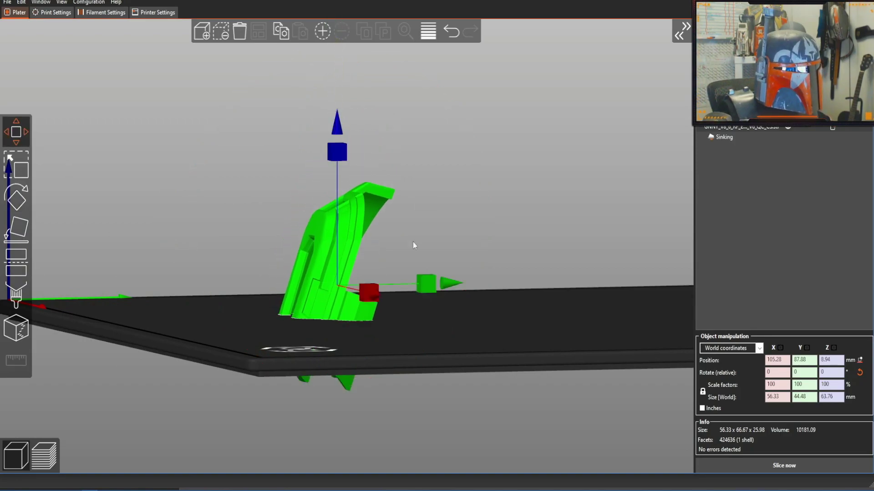
{"action": "left_click_drag", "start_coordinate": [547, 288], "coordinate": [566, 300]}
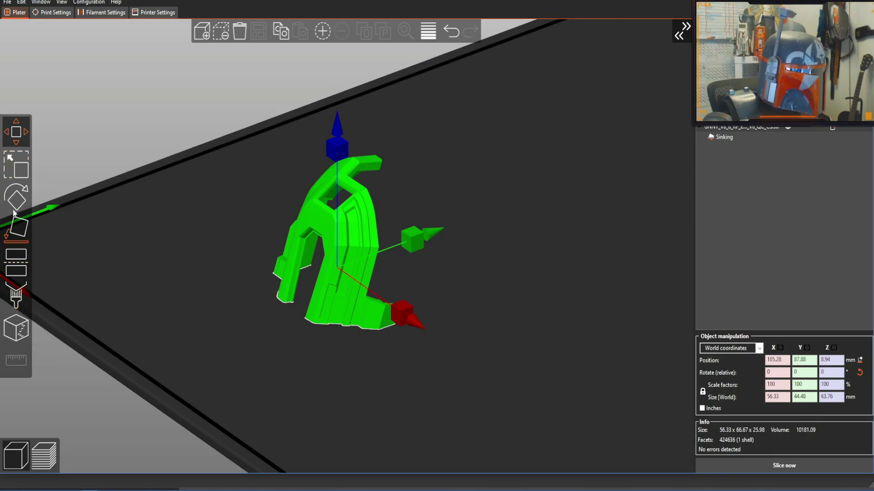
{"action": "left_click", "coordinate": [17, 193]}
{"action": "left_click_drag", "start_coordinate": [134, 224], "coordinate": [151, 236]}
{"action": "left_click_drag", "start_coordinate": [528, 254], "coordinate": [536, 231]}
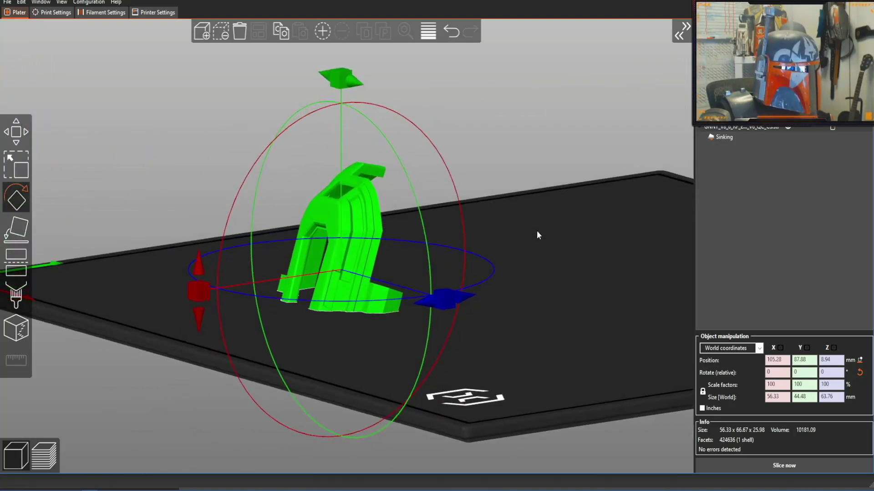
{"action": "left_click", "coordinate": [18, 137]}
{"action": "left_click_drag", "start_coordinate": [341, 139], "coordinate": [338, 65]}
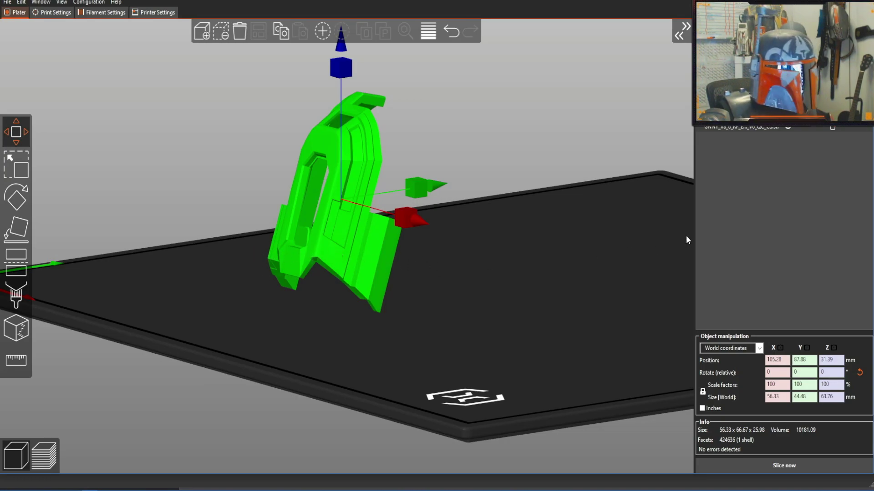
Step: Sink the cap into the bed to a Z position of -18.13 mm and slice the part above the bed
{"action": "left_click_drag", "start_coordinate": [441, 291], "coordinate": [354, 117]}
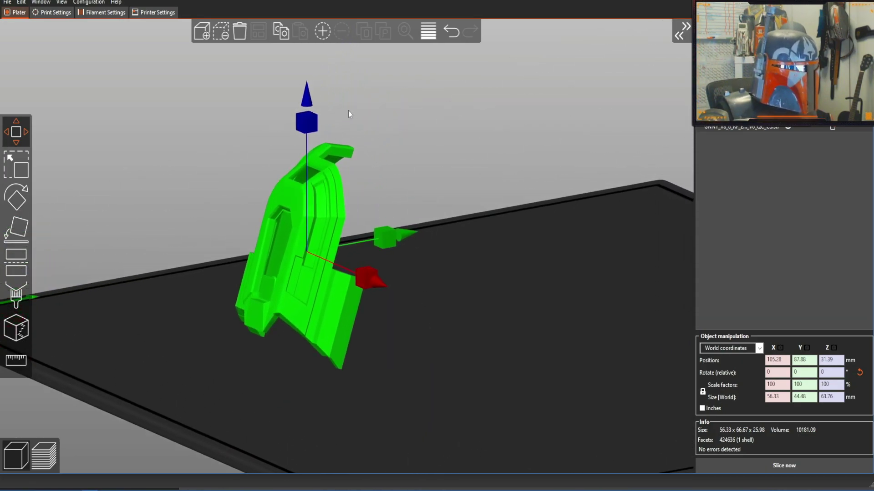
{"action": "mouse_move", "coordinate": [438, 162]}
{"action": "left_mouse_down"}
{"action": "mouse_move", "coordinate": [466, 153]}
{"action": "mouse_move", "coordinate": [432, 162]}
{"action": "mouse_move", "coordinate": [423, 155]}
{"action": "left_mouse_up"}
{"action": "left_click_drag", "start_coordinate": [320, 97], "coordinate": [394, 248]}
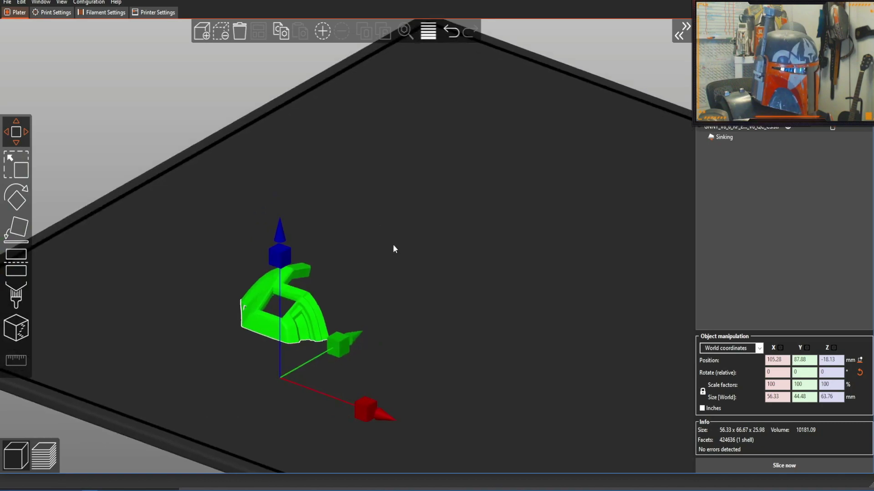
{"action": "left_click", "coordinate": [41, 454]}
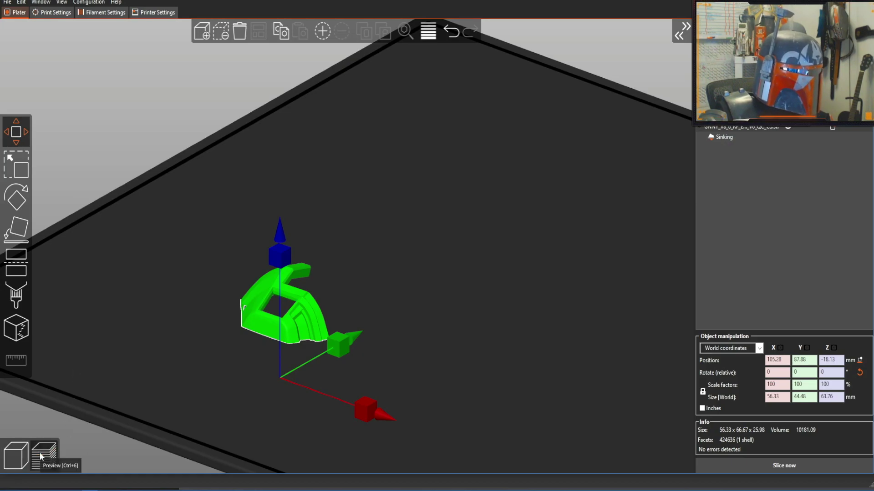
Step: Examine the sliced toolpaths of the sunken cap up close from several angles
{"action": "left_click_drag", "start_coordinate": [196, 313], "coordinate": [246, 288]}
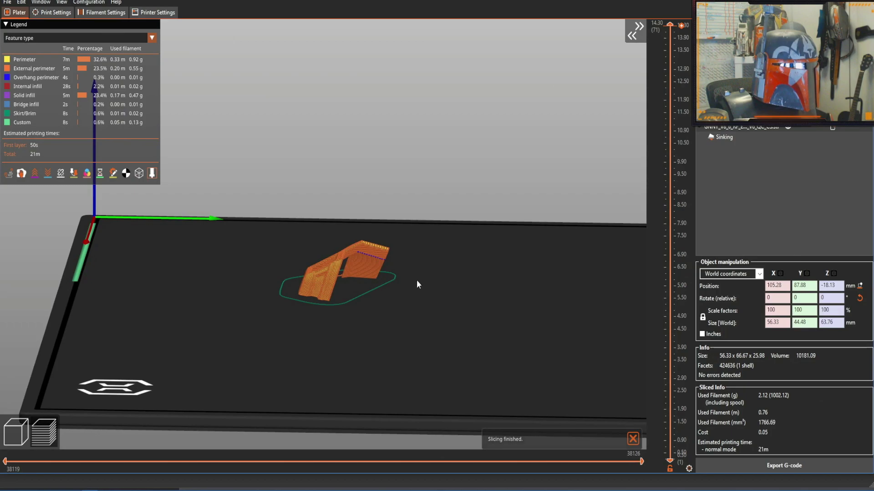
{"action": "scroll", "coordinate": [416, 281], "scroll_direction": "up", "scroll_amount": 9}
{"action": "right_click_drag", "start_coordinate": [296, 203], "coordinate": [293, 170]}
{"action": "scroll", "coordinate": [307, 189], "scroll_direction": "down", "scroll_amount": 3}
{"action": "mouse_move", "coordinate": [307, 194]}
{"action": "left_mouse_down"}
{"action": "mouse_move", "coordinate": [279, 181]}
{"action": "mouse_move", "coordinate": [300, 189]}
{"action": "mouse_move", "coordinate": [301, 211]}
{"action": "left_mouse_up"}
{"action": "right_click_drag", "start_coordinate": [491, 218], "coordinate": [428, 225]}
{"action": "left_click_drag", "start_coordinate": [428, 226], "coordinate": [425, 244]}
Step: Return to the 3D editor, raise the cap to a Z position of 31.01 mm and inspect its contact with the bed
{"action": "left_click", "coordinate": [14, 437]}
{"action": "left_click_drag", "start_coordinate": [183, 347], "coordinate": [236, 310]}
{"action": "left_click_drag", "start_coordinate": [308, 202], "coordinate": [322, 79]}
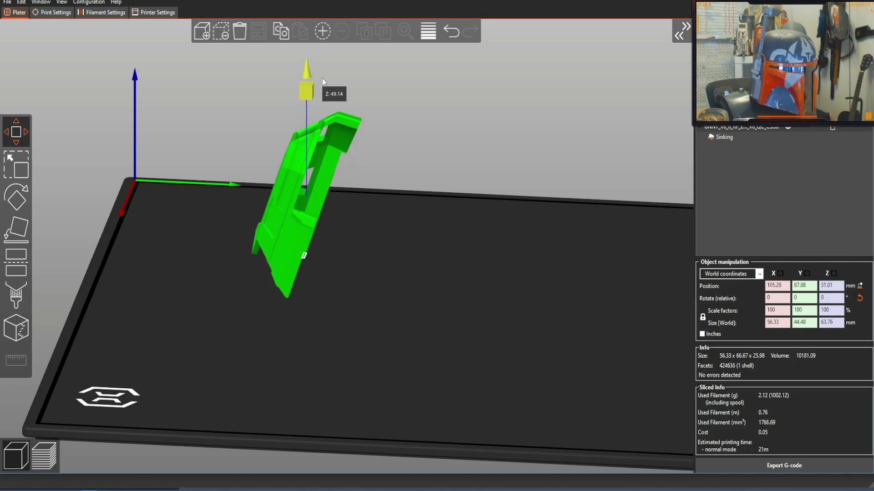
{"action": "left_click_drag", "start_coordinate": [201, 157], "coordinate": [256, 233]}
{"action": "scroll", "coordinate": [255, 233], "scroll_direction": "down", "scroll_amount": 2}
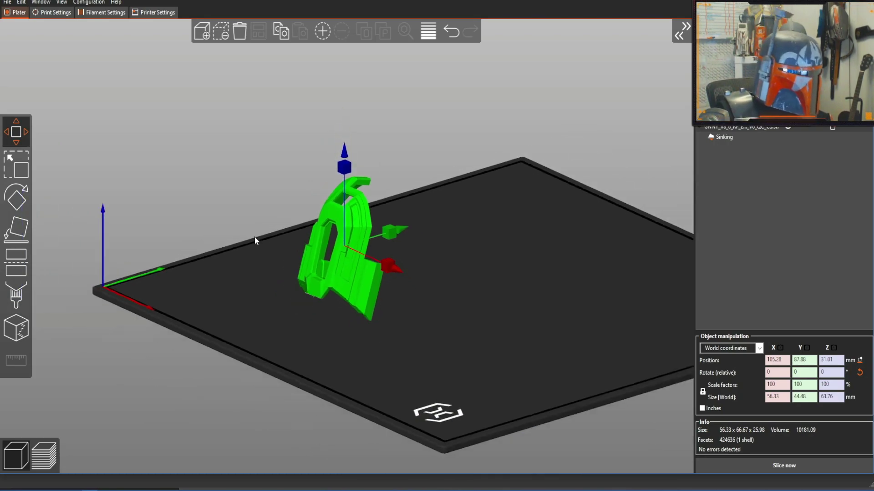
{"action": "mouse_move", "coordinate": [278, 299]}
{"action": "left_mouse_down"}
{"action": "mouse_move", "coordinate": [248, 301]}
{"action": "mouse_move", "coordinate": [282, 303]}
{"action": "left_mouse_up"}
{"action": "scroll", "coordinate": [430, 301], "scroll_direction": "up", "scroll_amount": 4}
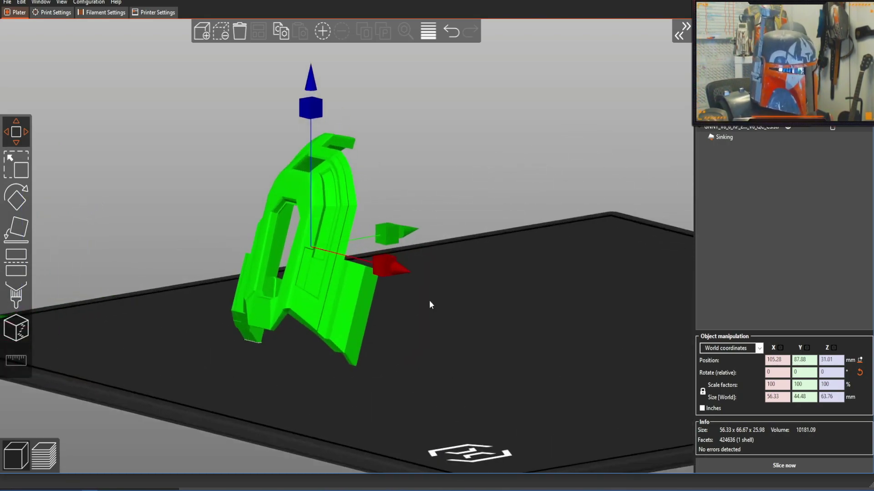
{"action": "left_click_drag", "start_coordinate": [504, 272], "coordinate": [468, 291]}
{"action": "left_click_drag", "start_coordinate": [398, 341], "coordinate": [402, 328]}
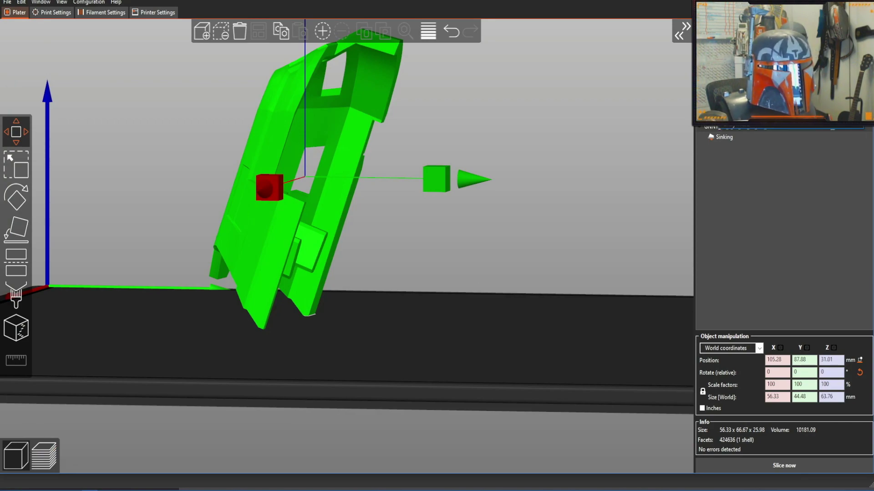
Step: Slice the cap at a Z position of 31.01 mm and examine the toolpaths on its front face
{"action": "left_click", "coordinate": [46, 456]}
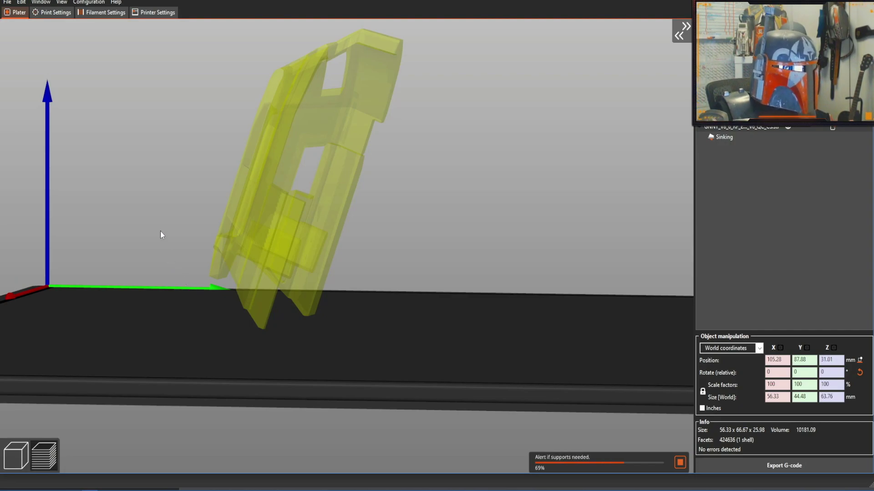
{"action": "left_click_drag", "start_coordinate": [158, 236], "coordinate": [473, 269]}
{"action": "scroll", "coordinate": [371, 251], "scroll_direction": "up", "scroll_amount": 5}
{"action": "scroll", "coordinate": [371, 250], "scroll_direction": "down", "scroll_amount": 2}
{"action": "scroll", "coordinate": [469, 249], "scroll_direction": "down", "scroll_amount": 2}
{"action": "scroll", "coordinate": [505, 220], "scroll_direction": "up", "scroll_amount": 2}
{"action": "left_click_drag", "start_coordinate": [510, 220], "coordinate": [512, 207]}
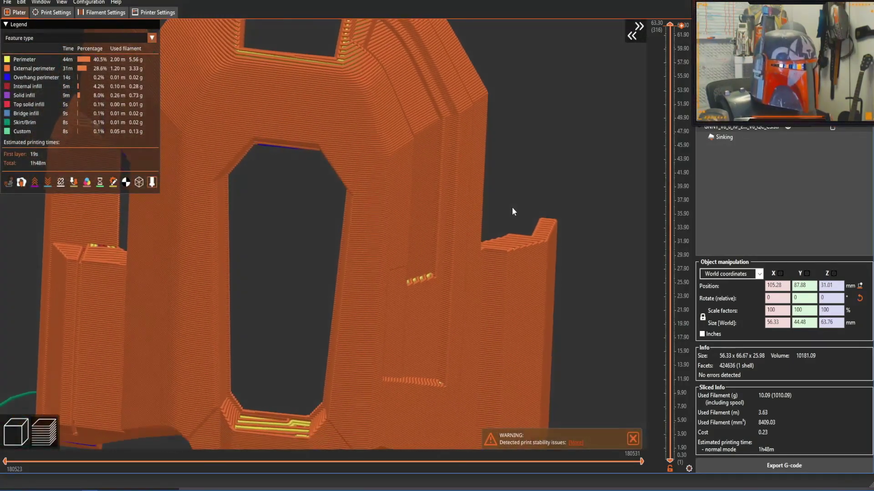
Step: Examine the overhang perimeters along the cap's inner edges, legs and underside in the sliced preview
{"action": "left_click_drag", "start_coordinate": [403, 90], "coordinate": [285, 45]}
{"action": "scroll", "coordinate": [263, 172], "scroll_direction": "down", "scroll_amount": 2}
{"action": "left_click_drag", "start_coordinate": [490, 98], "coordinate": [378, 138]}
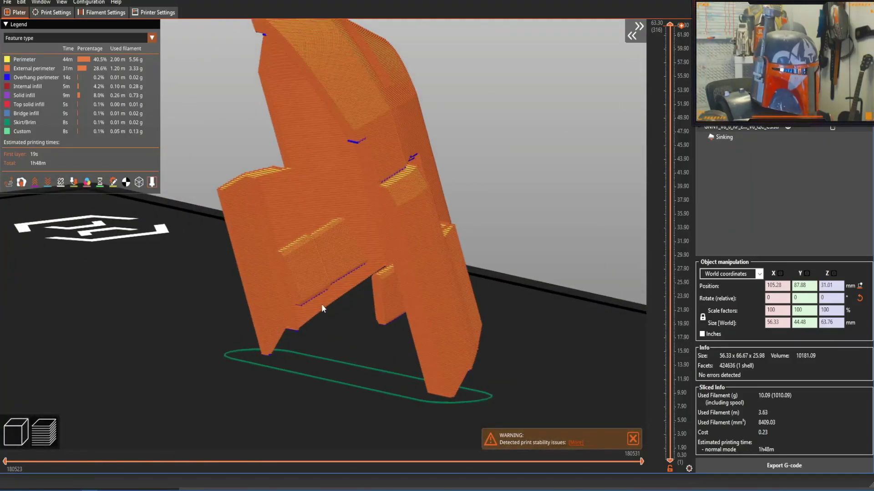
{"action": "scroll", "coordinate": [322, 306], "scroll_direction": "up", "scroll_amount": 3}
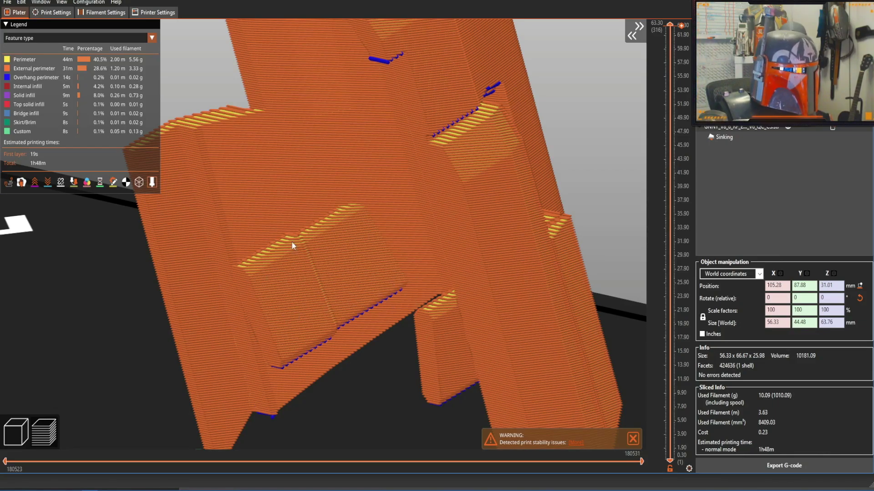
{"action": "scroll", "coordinate": [370, 237], "scroll_direction": "down", "scroll_amount": 2}
{"action": "left_click_drag", "start_coordinate": [369, 237], "coordinate": [454, 189]}
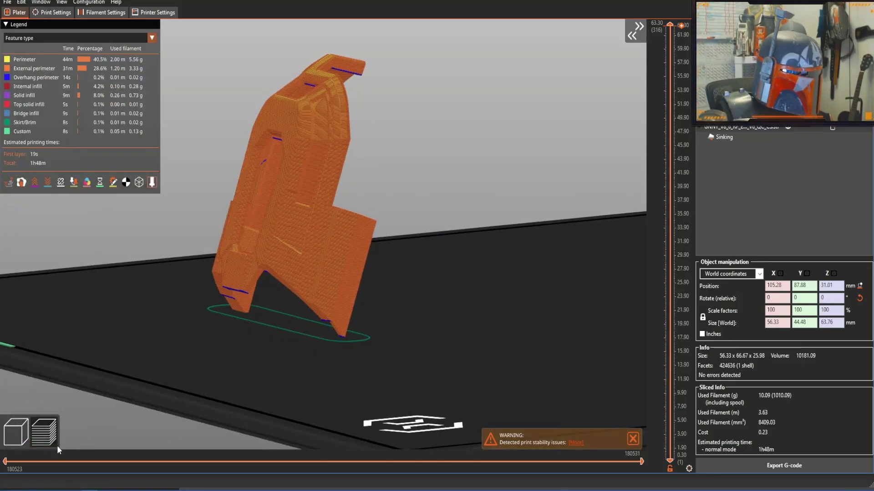
Step: Return to the 3D editor and inspect the cap's lower tips and underside where they meet the bed
{"action": "left_click", "coordinate": [24, 436]}
{"action": "left_click_drag", "start_coordinate": [228, 361], "coordinate": [378, 324]}
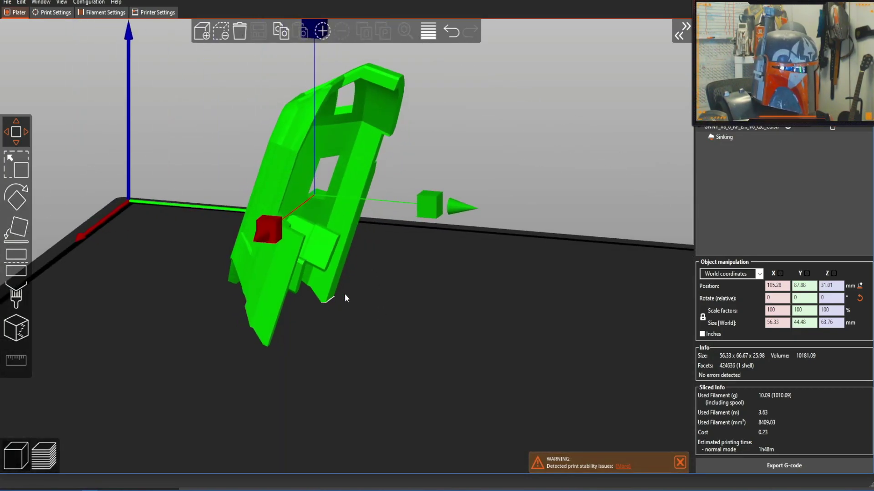
{"action": "mouse_move", "coordinate": [439, 148]}
{"action": "left_mouse_down"}
{"action": "mouse_move", "coordinate": [420, 137]}
{"action": "mouse_move", "coordinate": [439, 162]}
{"action": "mouse_move", "coordinate": [447, 158]}
{"action": "left_mouse_up"}
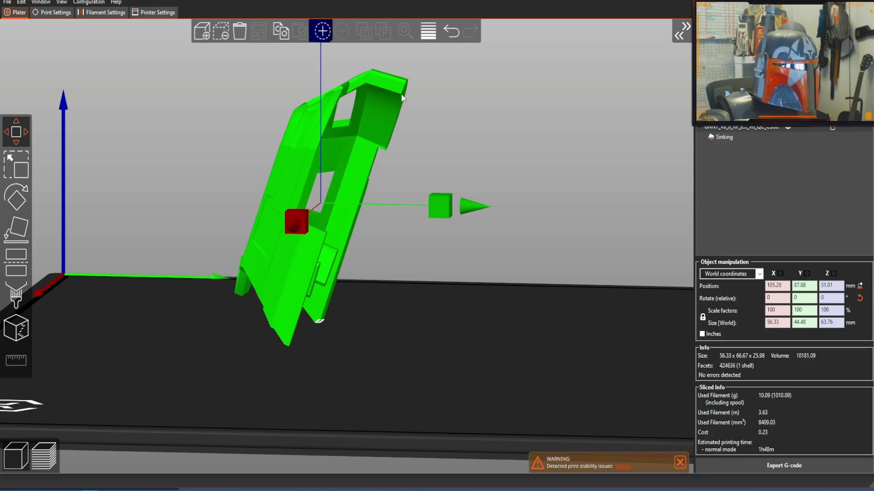
{"action": "left_click_drag", "start_coordinate": [382, 146], "coordinate": [419, 210]}
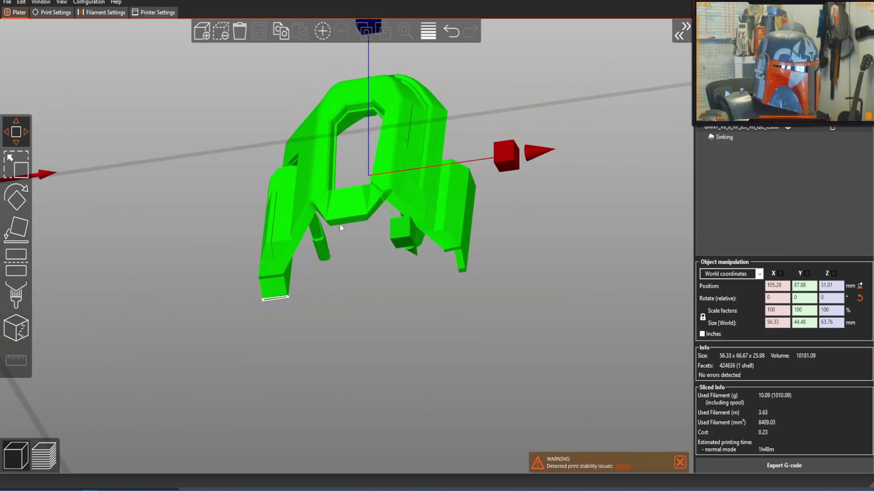
{"action": "scroll", "coordinate": [405, 287], "scroll_direction": "up", "scroll_amount": 5}
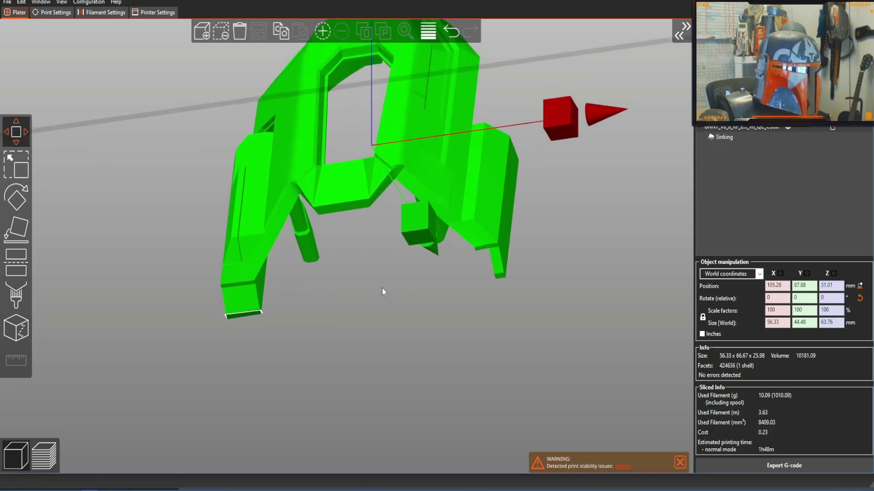
{"action": "mouse_move", "coordinate": [500, 230]}
{"action": "left_mouse_down"}
{"action": "mouse_move", "coordinate": [566, 210]}
{"action": "mouse_move", "coordinate": [506, 252]}
{"action": "mouse_move", "coordinate": [506, 241]}
{"action": "left_mouse_up"}
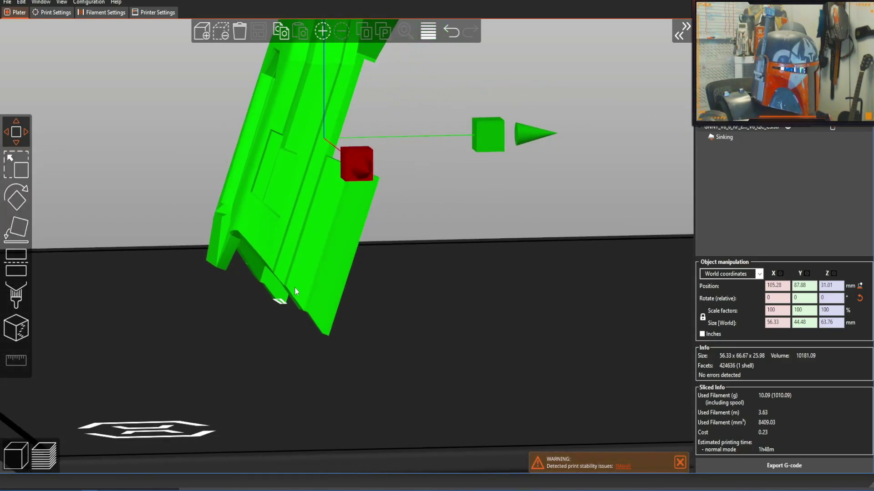
{"action": "left_click_drag", "start_coordinate": [222, 312], "coordinate": [251, 328]}
{"action": "left_click_drag", "start_coordinate": [336, 96], "coordinate": [303, 127]}
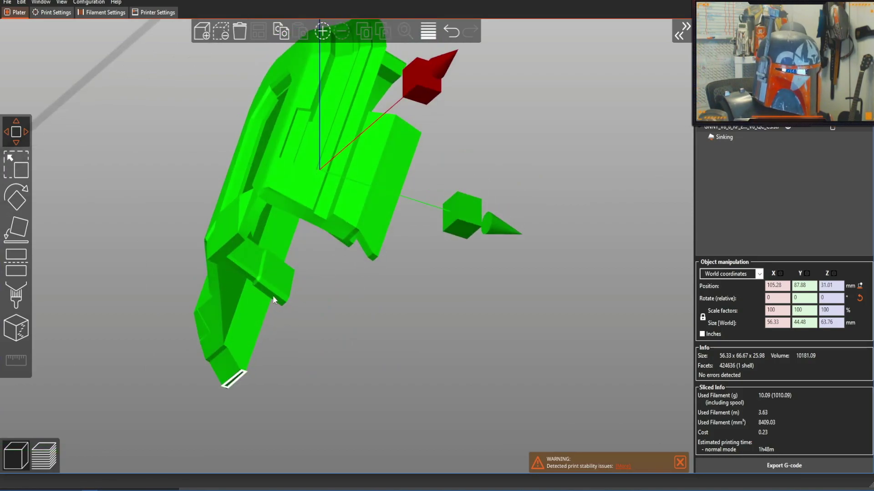
{"action": "mouse_move", "coordinate": [283, 304]}
{"action": "left_mouse_down"}
{"action": "mouse_move", "coordinate": [349, 298]}
{"action": "mouse_move", "coordinate": [370, 270]}
{"action": "left_mouse_up"}
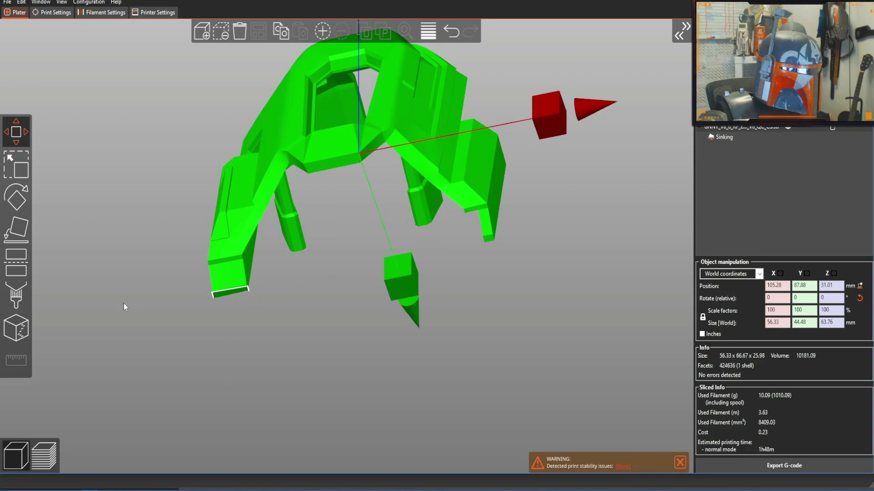
Step: Raise the cap fully out of the bed to a Z position of 31.39 mm and check its underside
{"action": "left_click", "coordinate": [16, 295]}
{"action": "mouse_move", "coordinate": [195, 326]}
{"action": "left_mouse_down"}
{"action": "mouse_move", "coordinate": [208, 324]}
{"action": "mouse_move", "coordinate": [190, 318]}
{"action": "left_mouse_up"}
{"action": "left_click", "coordinate": [16, 133]}
{"action": "left_click_drag", "start_coordinate": [591, 285], "coordinate": [397, 108]}
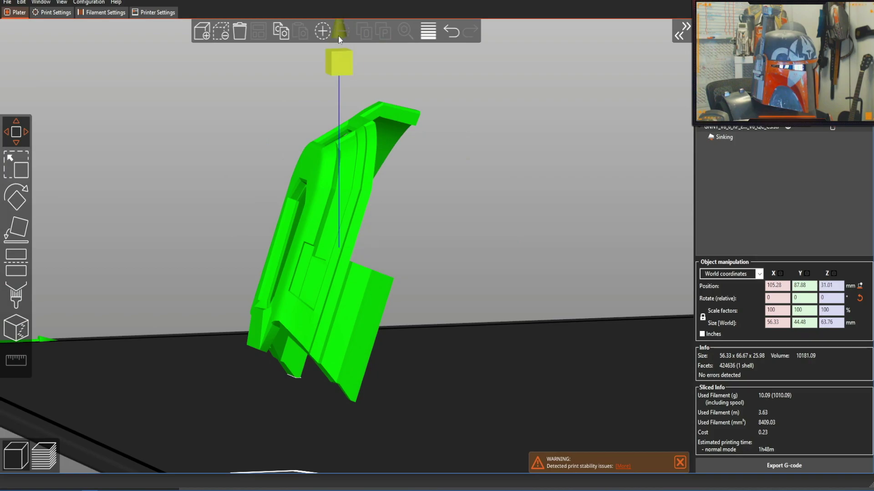
{"action": "right_click_drag", "start_coordinate": [539, 130], "coordinate": [536, 183]}
{"action": "mouse_move", "coordinate": [337, 114]}
{"action": "left_mouse_down"}
{"action": "mouse_move", "coordinate": [337, 77]}
{"action": "mouse_move", "coordinate": [336, 111]}
{"action": "left_mouse_up"}
{"action": "left_click_drag", "start_coordinate": [242, 158], "coordinate": [237, 185]}
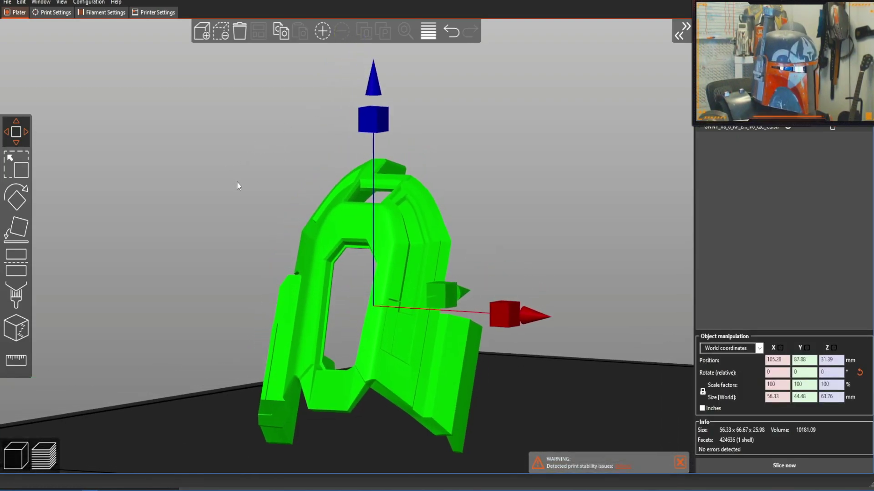
{"action": "left_click_drag", "start_coordinate": [370, 91], "coordinate": [242, 318]}
{"action": "mouse_move", "coordinate": [248, 357]}
{"action": "left_mouse_down"}
{"action": "mouse_move", "coordinate": [205, 308]}
{"action": "mouse_move", "coordinate": [162, 337]}
{"action": "mouse_move", "coordinate": [162, 328]}
{"action": "mouse_move", "coordinate": [210, 315]}
{"action": "mouse_move", "coordinate": [131, 306]}
{"action": "left_mouse_up"}
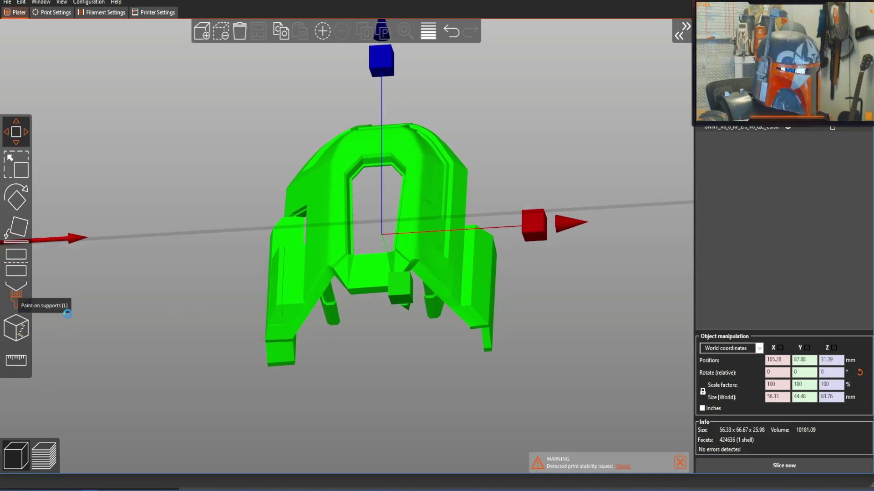
Step: Paint support enforcers with a 1.50 circle brush on the cap's bottom centre edge, one sloped lower edge and the front of both feet
{"action": "left_click", "coordinate": [25, 296]}
{"action": "scroll", "coordinate": [198, 338], "scroll_direction": "up", "scroll_amount": 5}
{"action": "mouse_move", "coordinate": [162, 207]}
{"action": "left_mouse_down"}
{"action": "mouse_move", "coordinate": [182, 199]}
{"action": "mouse_move", "coordinate": [182, 181]}
{"action": "mouse_move", "coordinate": [391, 168]}
{"action": "left_mouse_up"}
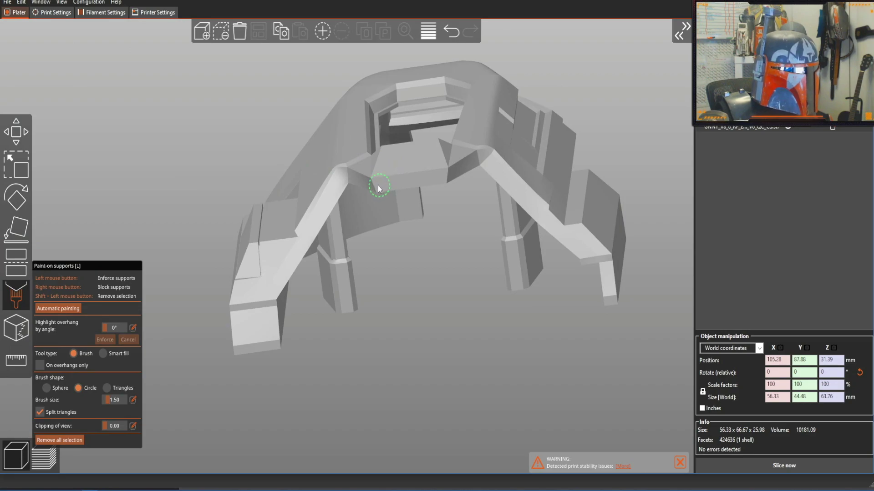
{"action": "left_click_drag", "start_coordinate": [383, 186], "coordinate": [441, 183]}
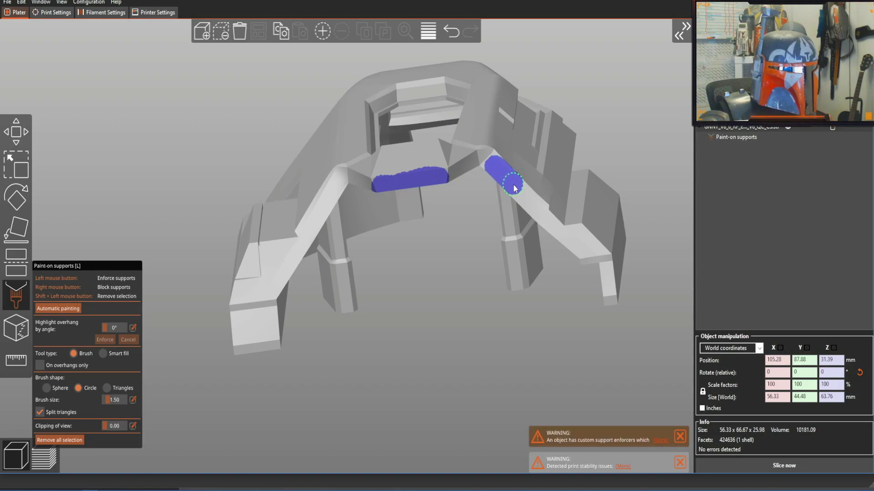
{"action": "left_click_drag", "start_coordinate": [546, 222], "coordinate": [589, 253]}
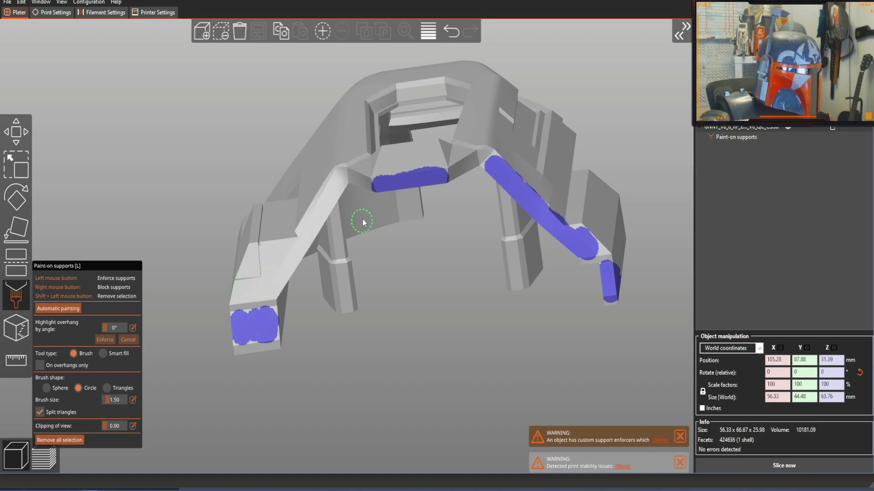
Step: Paint support enforcers on the other sloped edge, the two inner posts and the undersides of the outer feet
{"action": "mouse_move", "coordinate": [408, 278]}
{"action": "left_mouse_down"}
{"action": "mouse_move", "coordinate": [435, 321]}
{"action": "mouse_move", "coordinate": [440, 300]}
{"action": "mouse_move", "coordinate": [454, 308]}
{"action": "mouse_move", "coordinate": [444, 315]}
{"action": "left_mouse_up"}
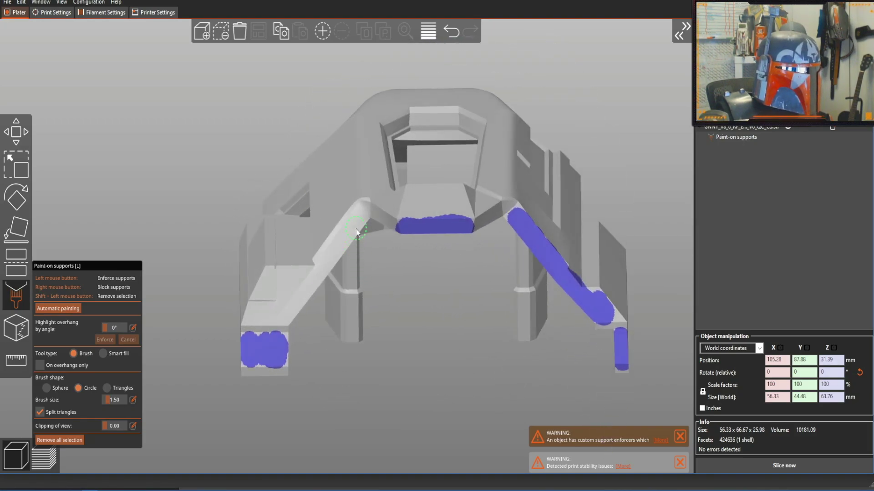
{"action": "mouse_move", "coordinate": [349, 226]}
{"action": "left_mouse_down"}
{"action": "mouse_move", "coordinate": [286, 318]}
{"action": "mouse_move", "coordinate": [377, 390]}
{"action": "mouse_move", "coordinate": [366, 381]}
{"action": "mouse_move", "coordinate": [383, 231]}
{"action": "mouse_move", "coordinate": [368, 244]}
{"action": "left_mouse_up"}
{"action": "left_click_drag", "start_coordinate": [536, 192], "coordinate": [542, 217]}
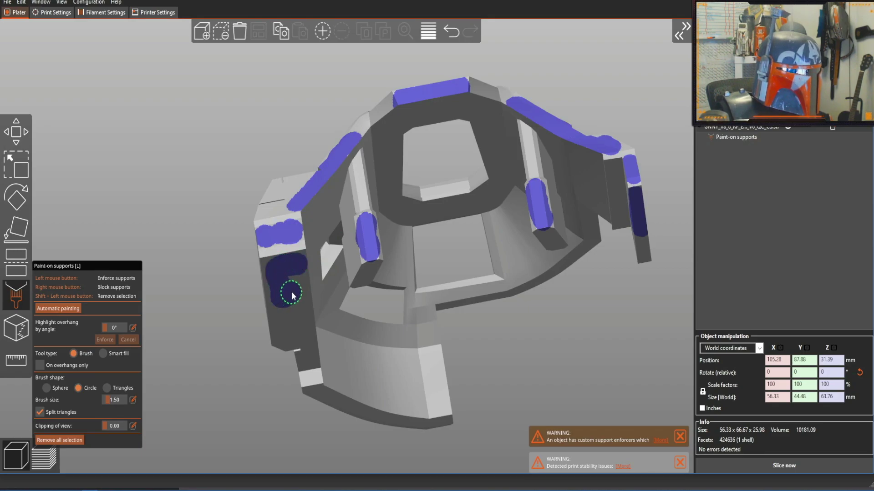
Step: Paint support enforcers along the underside of the overhanging curved rim at the cap's upper end
{"action": "mouse_move", "coordinate": [518, 391]}
{"action": "left_mouse_down"}
{"action": "mouse_move", "coordinate": [508, 326]}
{"action": "mouse_move", "coordinate": [431, 328]}
{"action": "mouse_move", "coordinate": [474, 318]}
{"action": "mouse_move", "coordinate": [396, 209]}
{"action": "mouse_move", "coordinate": [385, 201]}
{"action": "mouse_move", "coordinate": [380, 216]}
{"action": "left_mouse_up"}
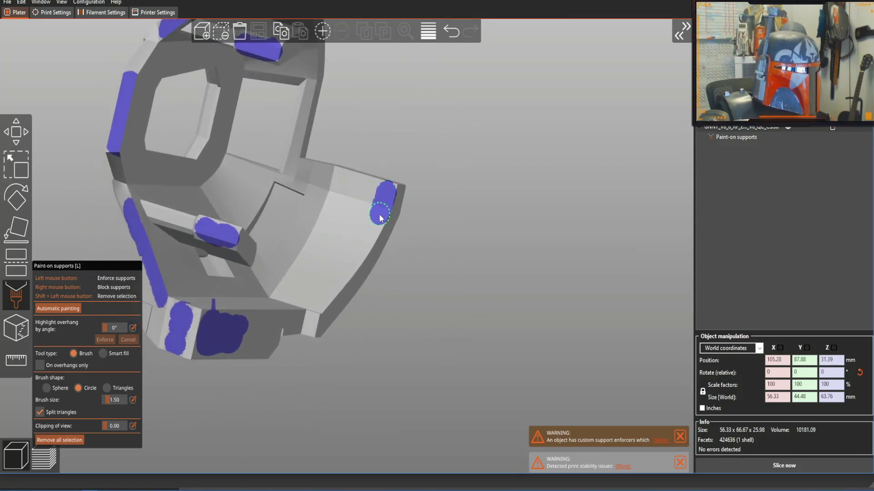
{"action": "left_click_drag", "start_coordinate": [365, 246], "coordinate": [329, 300]}
{"action": "mouse_move", "coordinate": [460, 264]}
{"action": "left_mouse_down"}
{"action": "mouse_move", "coordinate": [446, 286]}
{"action": "mouse_move", "coordinate": [376, 305]}
{"action": "mouse_move", "coordinate": [399, 301]}
{"action": "mouse_move", "coordinate": [359, 305]}
{"action": "mouse_move", "coordinate": [324, 294]}
{"action": "mouse_move", "coordinate": [468, 318]}
{"action": "mouse_move", "coordinate": [448, 315]}
{"action": "left_mouse_up"}
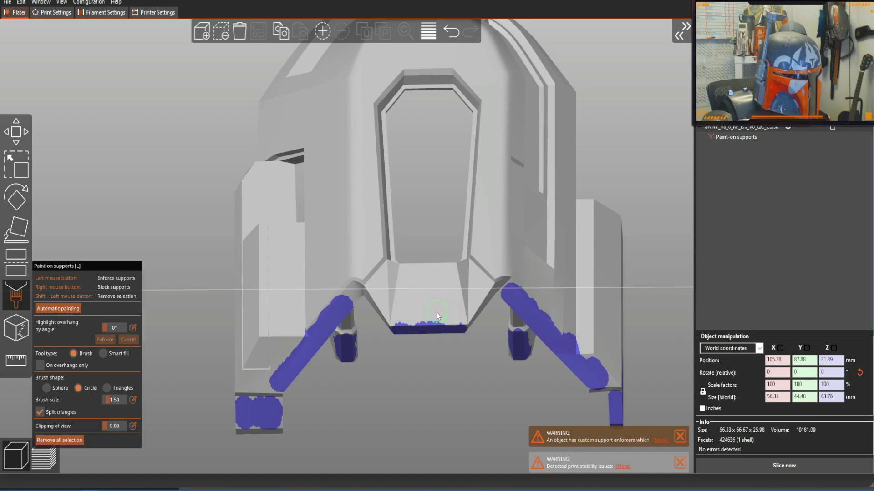
Step: Erase the stray support paint from the cap's outer side face, the outside of the curved rim and the inner post
{"action": "mouse_move", "coordinate": [351, 355]}
{"action": "left_mouse_down"}
{"action": "mouse_move", "coordinate": [400, 379]}
{"action": "mouse_move", "coordinate": [399, 370]}
{"action": "mouse_move", "coordinate": [420, 372]}
{"action": "mouse_move", "coordinate": [427, 283]}
{"action": "left_mouse_up"}
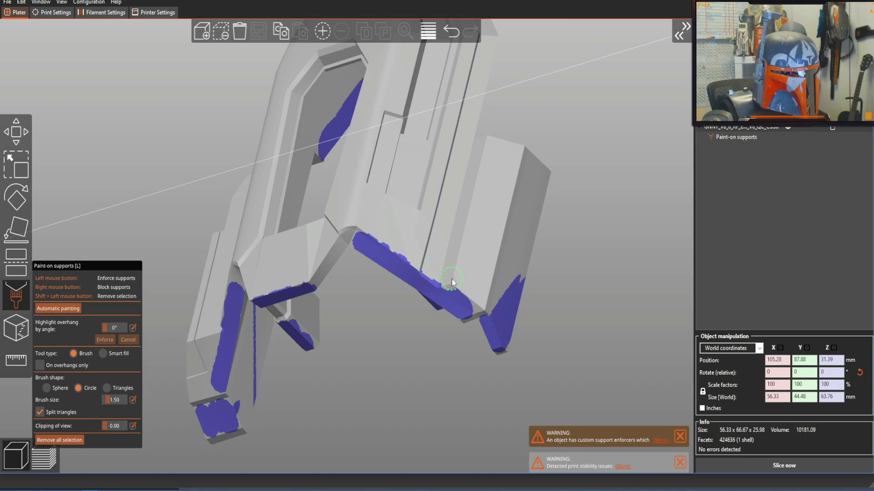
{"action": "mouse_move", "coordinate": [488, 271]}
{"action": "left_mouse_down"}
{"action": "mouse_move", "coordinate": [557, 293]}
{"action": "mouse_move", "coordinate": [492, 292]}
{"action": "left_mouse_up"}
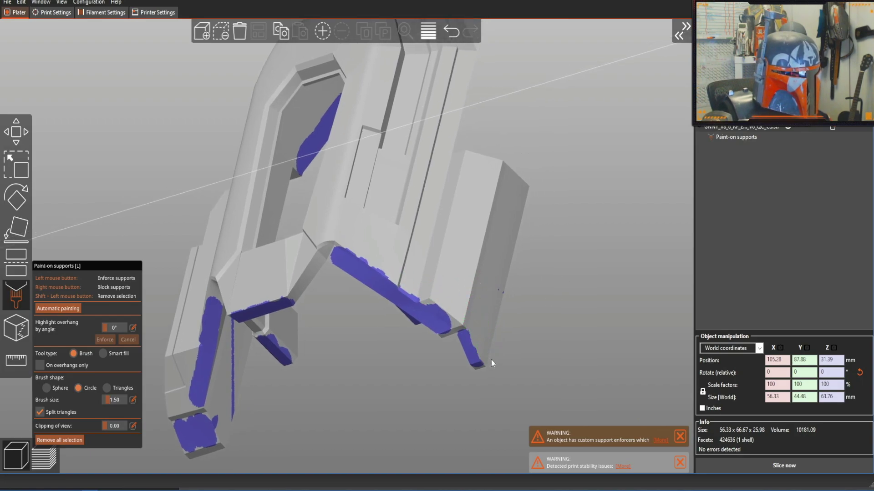
{"action": "mouse_move", "coordinate": [380, 394]}
{"action": "left_mouse_down"}
{"action": "mouse_move", "coordinate": [408, 375]}
{"action": "mouse_move", "coordinate": [451, 378]}
{"action": "mouse_move", "coordinate": [441, 394]}
{"action": "mouse_move", "coordinate": [523, 387]}
{"action": "mouse_move", "coordinate": [532, 374]}
{"action": "mouse_move", "coordinate": [488, 238]}
{"action": "mouse_move", "coordinate": [407, 217]}
{"action": "left_mouse_up"}
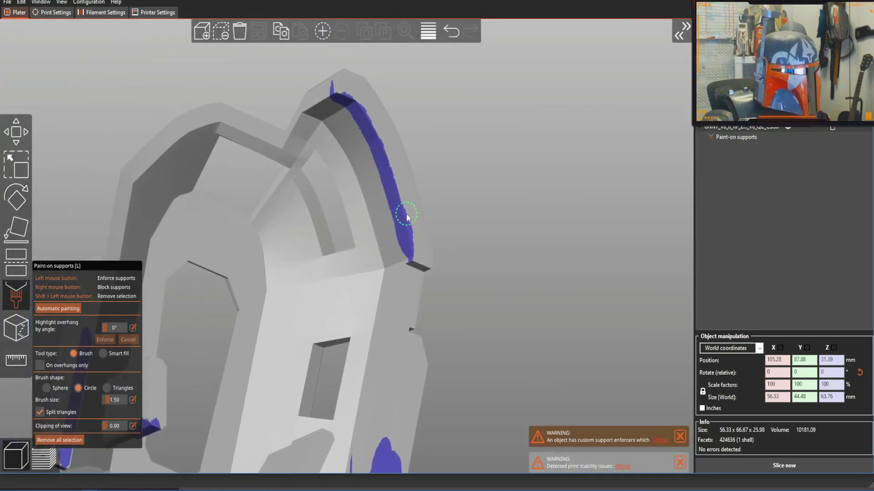
{"action": "mouse_move", "coordinate": [422, 253]}
{"action": "left_mouse_down"}
{"action": "mouse_move", "coordinate": [507, 228]}
{"action": "mouse_move", "coordinate": [378, 129]}
{"action": "mouse_move", "coordinate": [523, 131]}
{"action": "mouse_move", "coordinate": [413, 136]}
{"action": "mouse_move", "coordinate": [271, 164]}
{"action": "mouse_move", "coordinate": [288, 335]}
{"action": "left_mouse_up"}
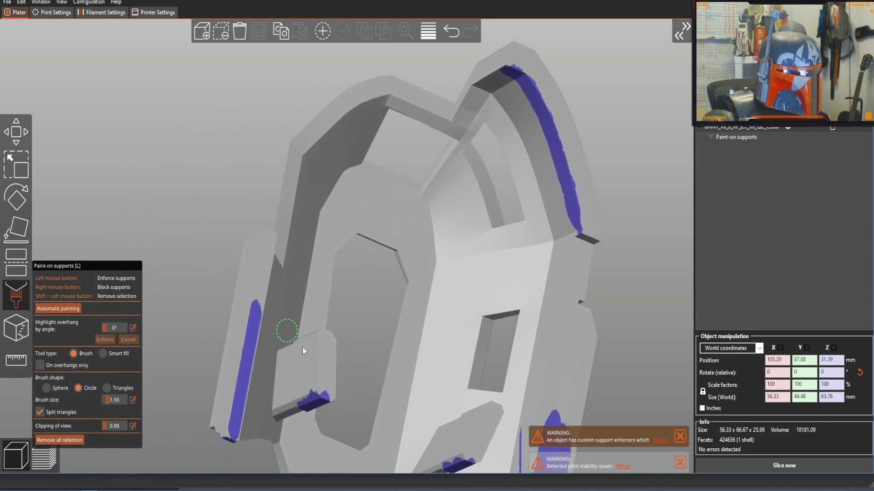
{"action": "left_click", "coordinate": [326, 389], "text": "shift"}
{"action": "right_click_drag", "start_coordinate": [375, 342], "coordinate": [392, 308]}
{"action": "left_click_drag", "start_coordinate": [217, 228], "coordinate": [135, 312]}
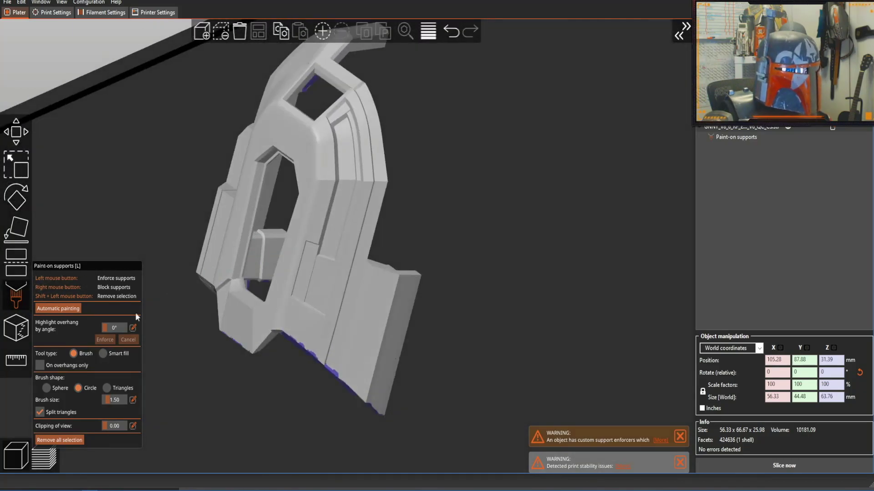
Step: Slice the cap with the painted enforcers, check the preview for supports and return to the 3D editor
{"action": "left_click", "coordinate": [46, 459]}
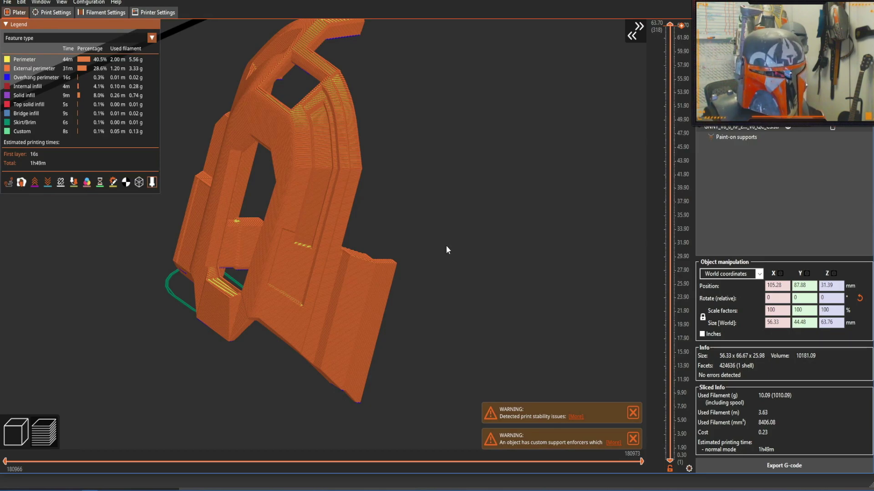
{"action": "middle_click_drag", "start_coordinate": [444, 249], "coordinate": [440, 265]}
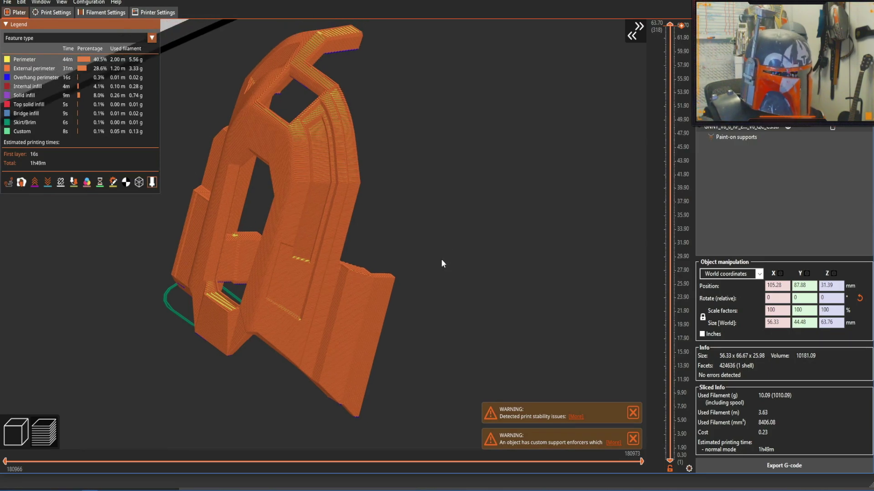
{"action": "left_click", "coordinate": [17, 432]}
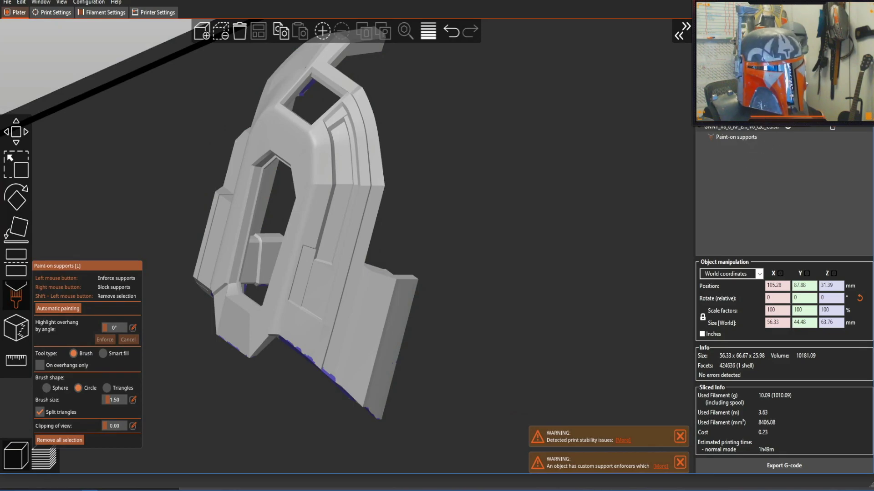
Step: Slice the cap again with support material generated from the painted enforcers and examine the support structure
{"action": "left_click", "coordinate": [42, 464]}
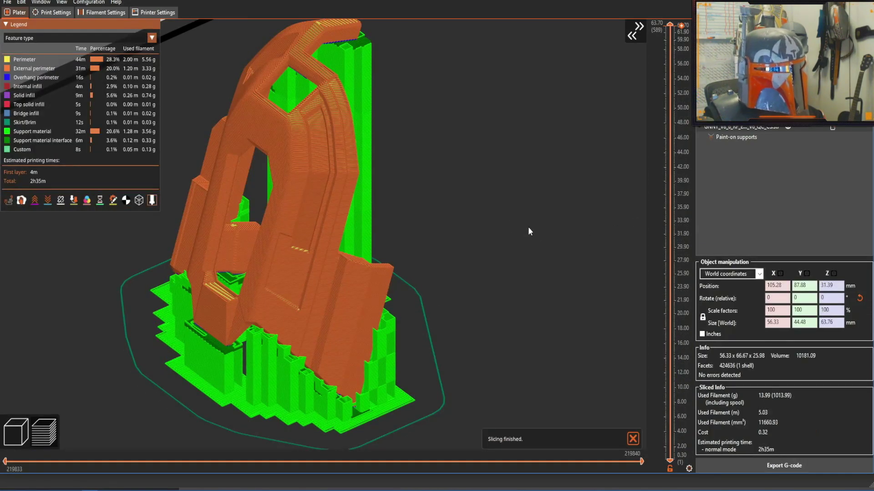
{"action": "left_click_drag", "start_coordinate": [528, 228], "coordinate": [547, 250]}
{"action": "left_click_drag", "start_coordinate": [95, 358], "coordinate": [148, 331]}
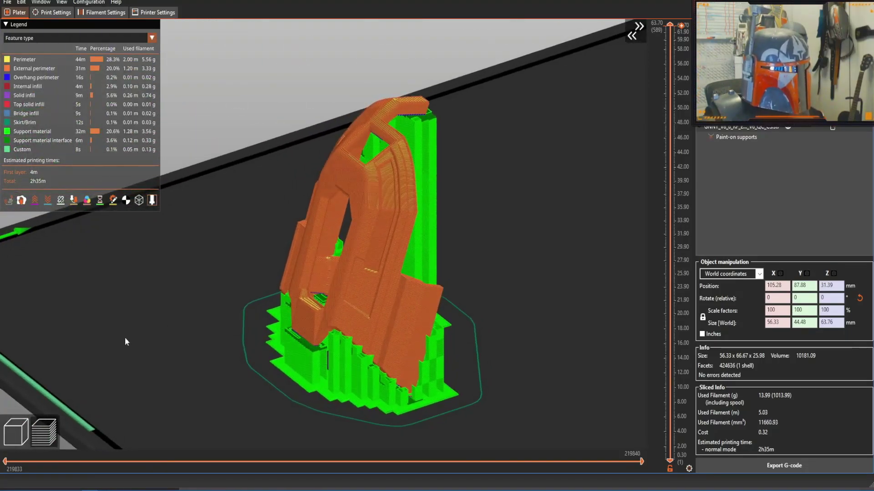
Step: Return to the 3D editor and examine the painted support areas on the cap's lower edges from several angles
{"action": "left_click", "coordinate": [16, 437]}
{"action": "mouse_move", "coordinate": [231, 332]}
{"action": "left_mouse_down"}
{"action": "mouse_move", "coordinate": [247, 313]}
{"action": "mouse_move", "coordinate": [438, 244]}
{"action": "mouse_move", "coordinate": [548, 278]}
{"action": "mouse_move", "coordinate": [521, 265]}
{"action": "mouse_move", "coordinate": [538, 272]}
{"action": "mouse_move", "coordinate": [374, 304]}
{"action": "mouse_move", "coordinate": [538, 254]}
{"action": "mouse_move", "coordinate": [531, 250]}
{"action": "mouse_move", "coordinate": [542, 242]}
{"action": "mouse_move", "coordinate": [400, 250]}
{"action": "mouse_move", "coordinate": [395, 258]}
{"action": "mouse_move", "coordinate": [501, 255]}
{"action": "mouse_move", "coordinate": [462, 272]}
{"action": "mouse_move", "coordinate": [234, 271]}
{"action": "mouse_move", "coordinate": [259, 261]}
{"action": "mouse_move", "coordinate": [268, 271]}
{"action": "mouse_move", "coordinate": [263, 262]}
{"action": "mouse_move", "coordinate": [291, 253]}
{"action": "mouse_move", "coordinate": [263, 263]}
{"action": "mouse_move", "coordinate": [489, 258]}
{"action": "mouse_move", "coordinate": [550, 243]}
{"action": "mouse_move", "coordinate": [293, 252]}
{"action": "mouse_move", "coordinate": [308, 250]}
{"action": "mouse_move", "coordinate": [293, 273]}
{"action": "left_mouse_up"}
{"action": "left_click_drag", "start_coordinate": [524, 334], "coordinate": [291, 324]}
{"action": "mouse_move", "coordinate": [310, 333]}
{"action": "left_mouse_down"}
{"action": "mouse_move", "coordinate": [354, 316]}
{"action": "mouse_move", "coordinate": [253, 324]}
{"action": "mouse_move", "coordinate": [263, 333]}
{"action": "mouse_move", "coordinate": [273, 321]}
{"action": "left_mouse_up"}
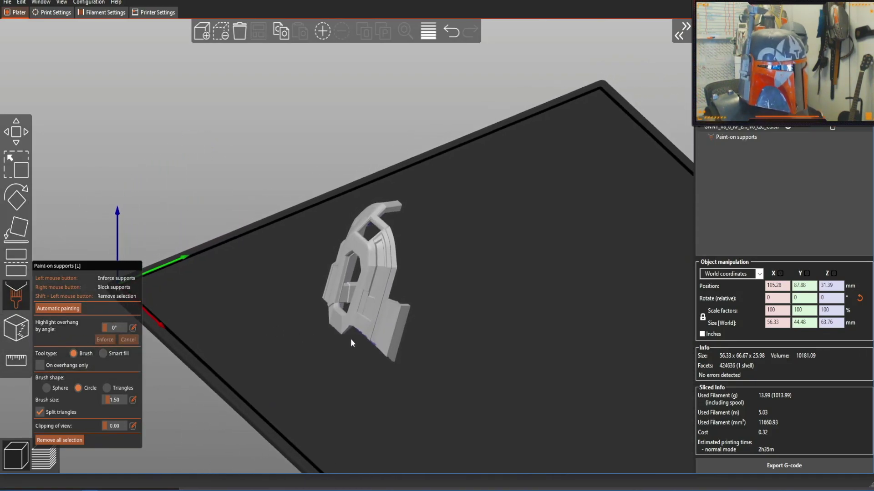
{"action": "scroll", "coordinate": [396, 327], "scroll_direction": "up", "scroll_amount": 5}
{"action": "left_click_drag", "start_coordinate": [263, 283], "coordinate": [312, 286]}
{"action": "scroll", "coordinate": [499, 296], "scroll_direction": "up", "scroll_amount": 5}
{"action": "scroll", "coordinate": [509, 282], "scroll_direction": "up", "scroll_amount": 3}
{"action": "scroll", "coordinate": [530, 274], "scroll_direction": "down", "scroll_amount": 5}
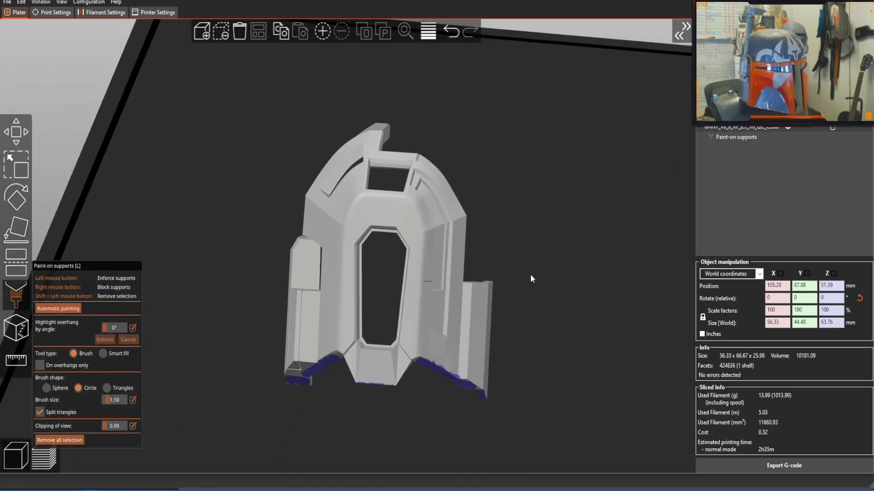
{"action": "mouse_move", "coordinate": [206, 278]}
{"action": "left_mouse_down"}
{"action": "mouse_move", "coordinate": [204, 253]}
{"action": "mouse_move", "coordinate": [195, 250]}
{"action": "mouse_move", "coordinate": [225, 261]}
{"action": "mouse_move", "coordinate": [223, 279]}
{"action": "mouse_move", "coordinate": [216, 273]}
{"action": "mouse_move", "coordinate": [200, 291]}
{"action": "left_mouse_up"}
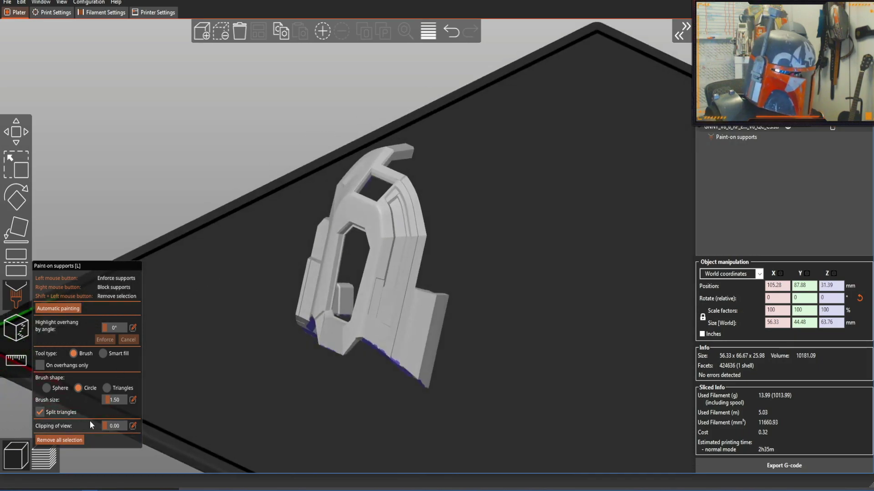
Step: Switch to OrcaSlicer, view the home page's recent projects and return to the empty Artillery X2 build plate
{"action": "left_click_drag", "start_coordinate": [268, 336], "coordinate": [264, 256]}
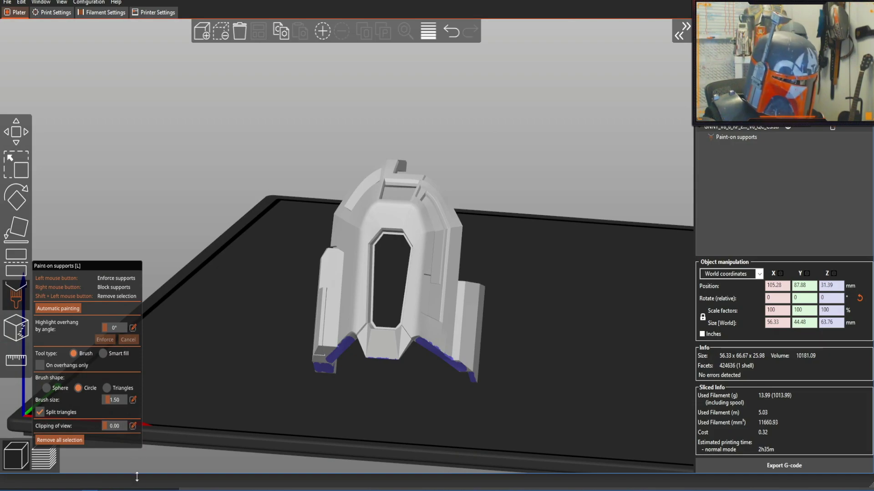
{"action": "mouse_move", "coordinate": [136, 490]}
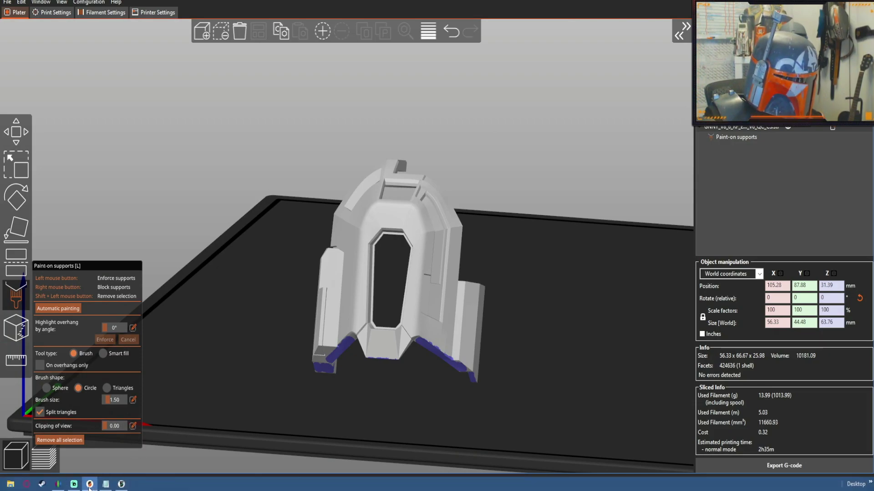
{"action": "left_click", "coordinate": [122, 485]}
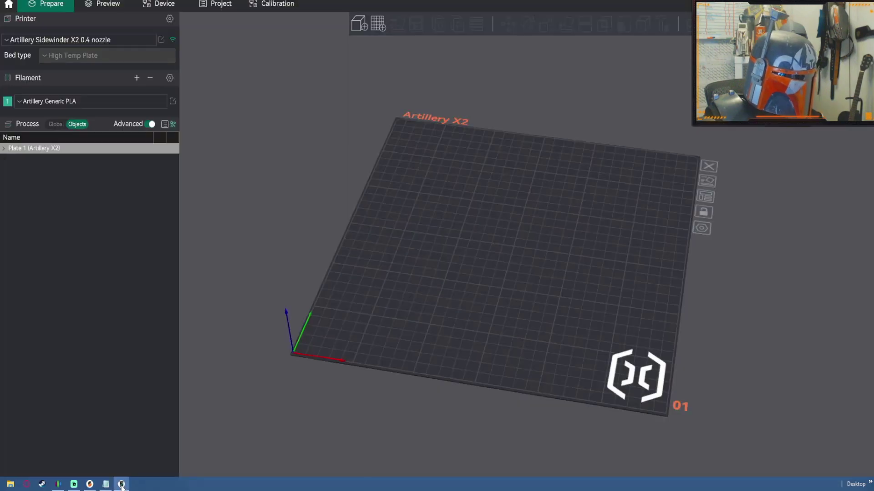
{"action": "mouse_move", "coordinate": [304, 212]}
{"action": "left_mouse_down"}
{"action": "mouse_move", "coordinate": [300, 199]}
{"action": "mouse_move", "coordinate": [316, 199]}
{"action": "left_mouse_up"}
{"action": "left_click_drag", "start_coordinate": [285, 237], "coordinate": [282, 245]}
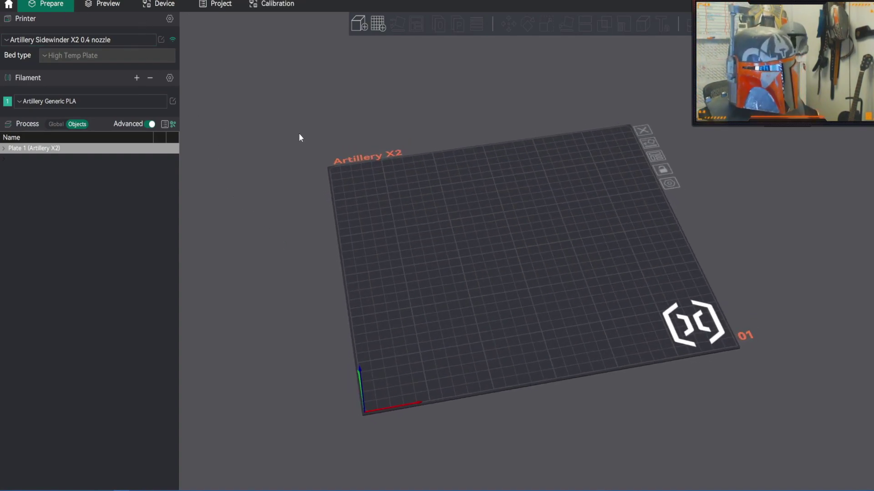
{"action": "right_click_drag", "start_coordinate": [299, 133], "coordinate": [299, 129]}
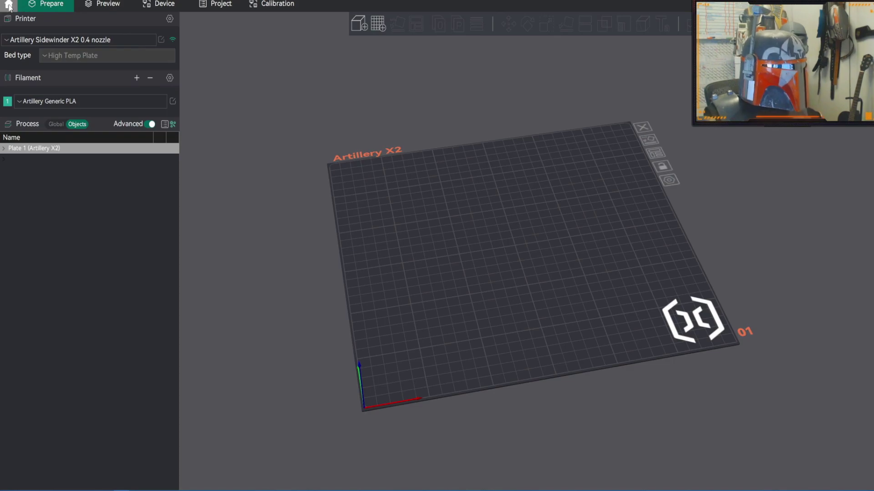
{"action": "left_click", "coordinate": [9, 6]}
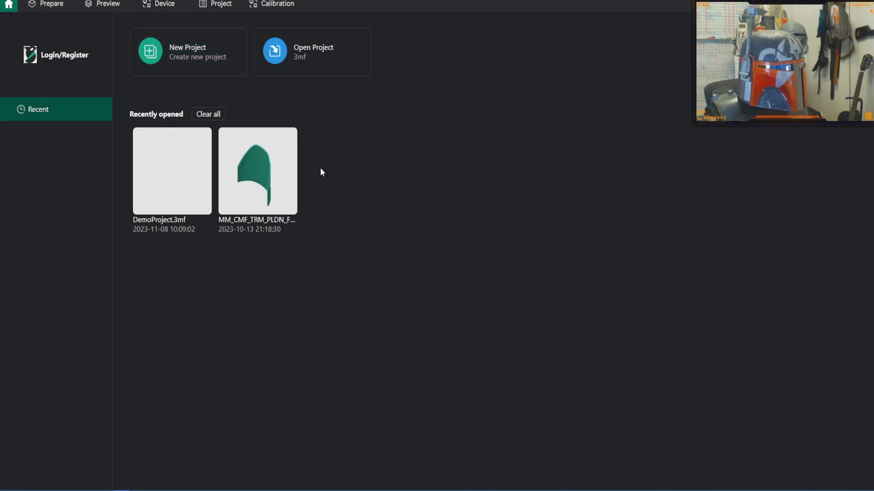
{"action": "left_click", "coordinate": [55, 8]}
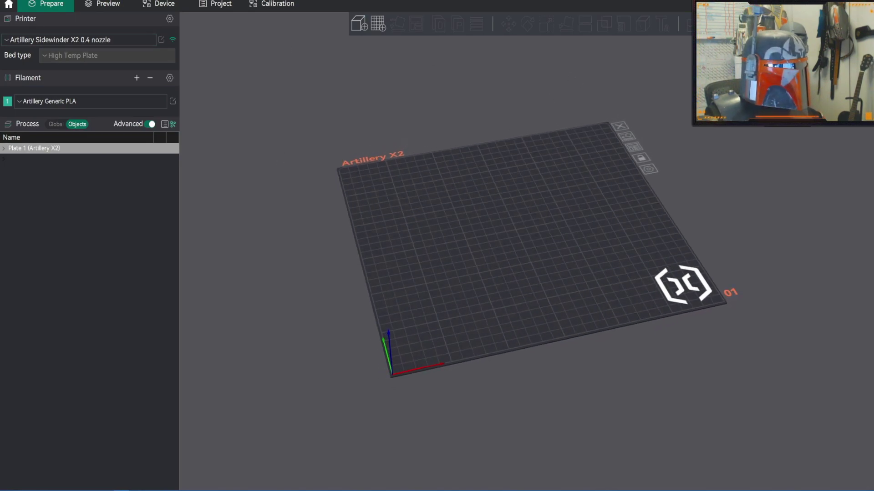
Step: Import the helmet model GNNYHELM_V8_7_WCS_QC.stl onto the empty build plate
{"action": "left_click", "coordinate": [8, 4]}
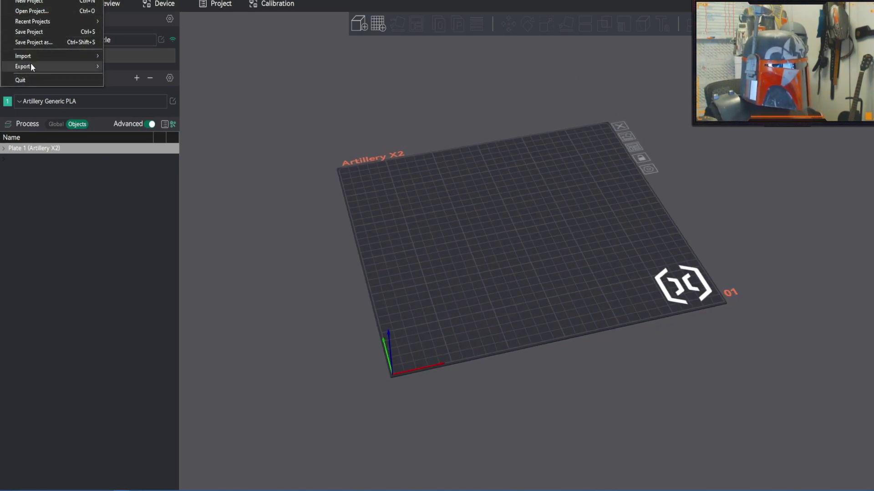
{"action": "mouse_move", "coordinate": [26, 23]}
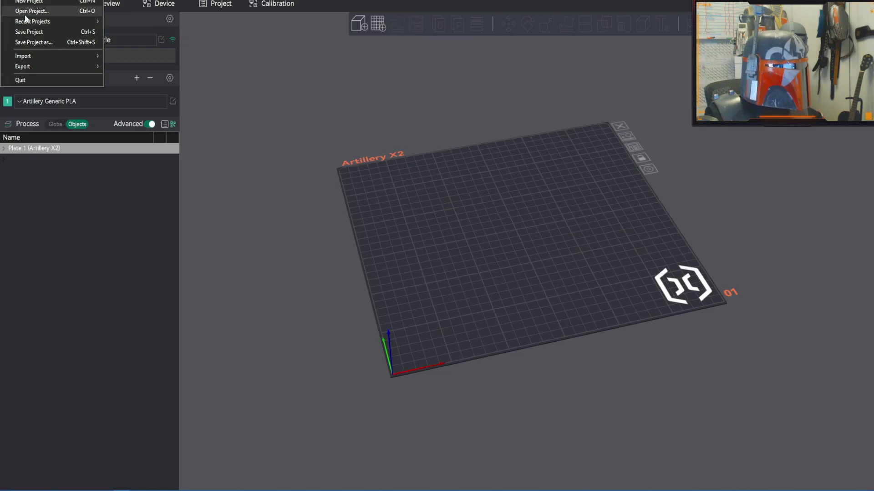
{"action": "mouse_move", "coordinate": [100, 55]}
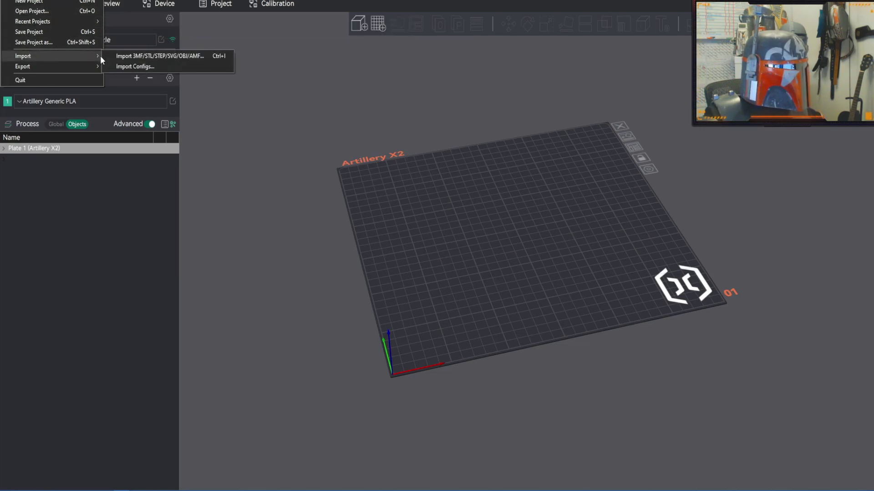
{"action": "left_click", "coordinate": [127, 56]}
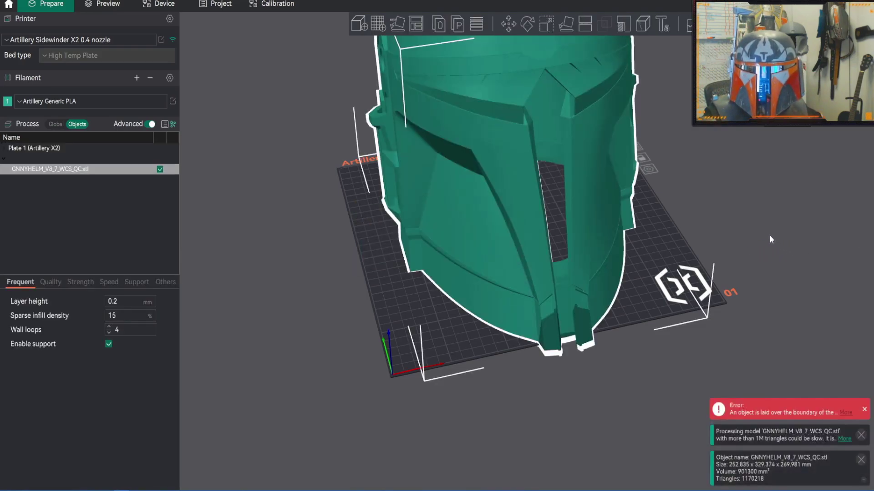
Step: Examine the imported helmet's exterior and its placement on the build plate from the front, side and above
{"action": "right_click_drag", "start_coordinate": [314, 244], "coordinate": [292, 263]}
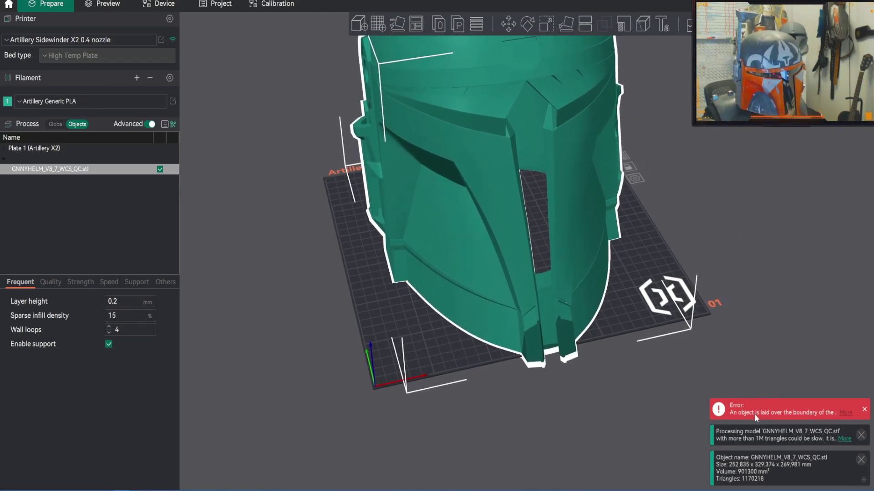
{"action": "scroll", "coordinate": [766, 272], "scroll_direction": "down", "scroll_amount": 3}
{"action": "left_click_drag", "start_coordinate": [760, 266], "coordinate": [727, 283]}
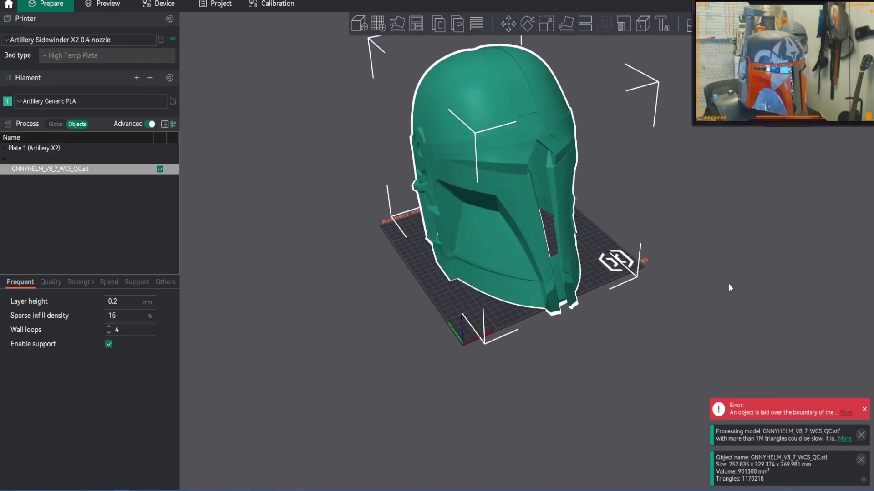
{"action": "scroll", "coordinate": [746, 273], "scroll_direction": "up", "scroll_amount": 5}
{"action": "left_click_drag", "start_coordinate": [757, 249], "coordinate": [704, 224]}
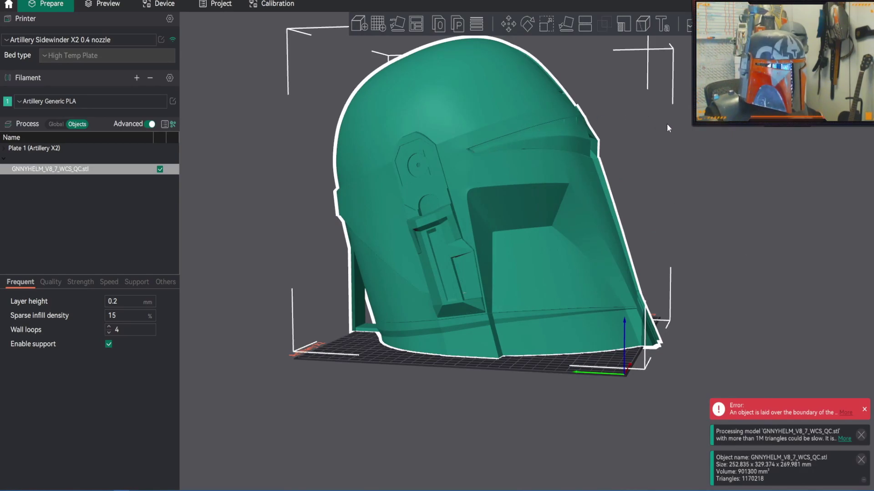
{"action": "left_click_drag", "start_coordinate": [667, 124], "coordinate": [671, 149]}
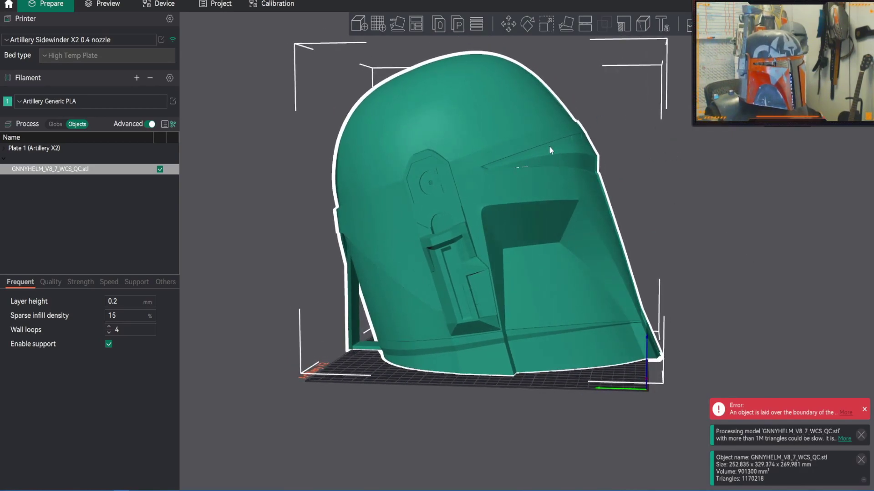
{"action": "left_click_drag", "start_coordinate": [535, 140], "coordinate": [483, 183]}
{"action": "left_click_drag", "start_coordinate": [682, 179], "coordinate": [532, 136]}
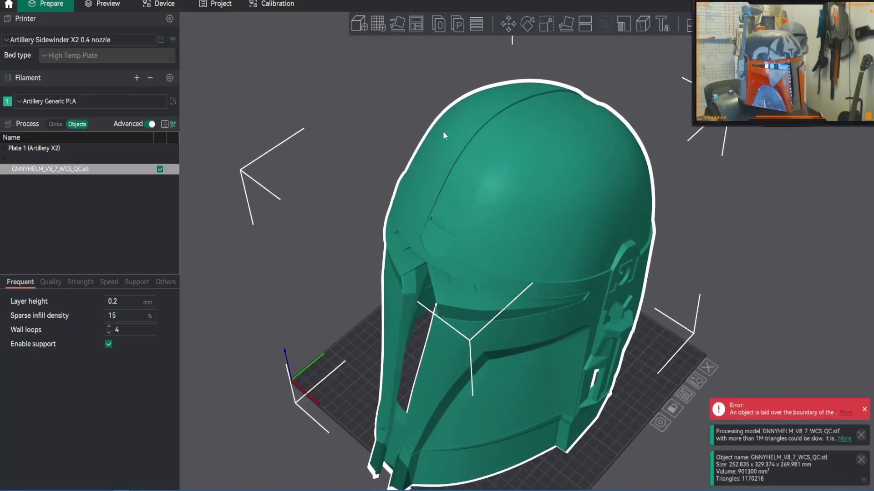
{"action": "left_click_drag", "start_coordinate": [522, 134], "coordinate": [483, 79]}
{"action": "left_click_drag", "start_coordinate": [445, 178], "coordinate": [462, 116]}
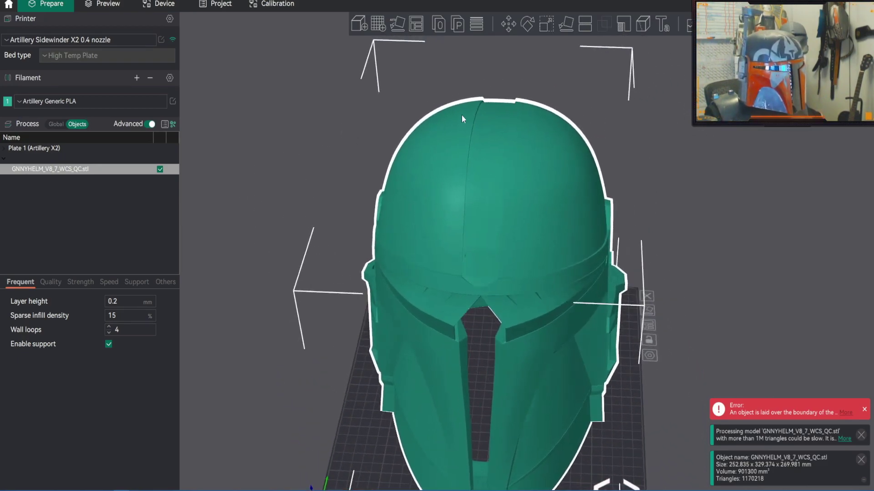
{"action": "left_click_drag", "start_coordinate": [409, 100], "coordinate": [392, 109]}
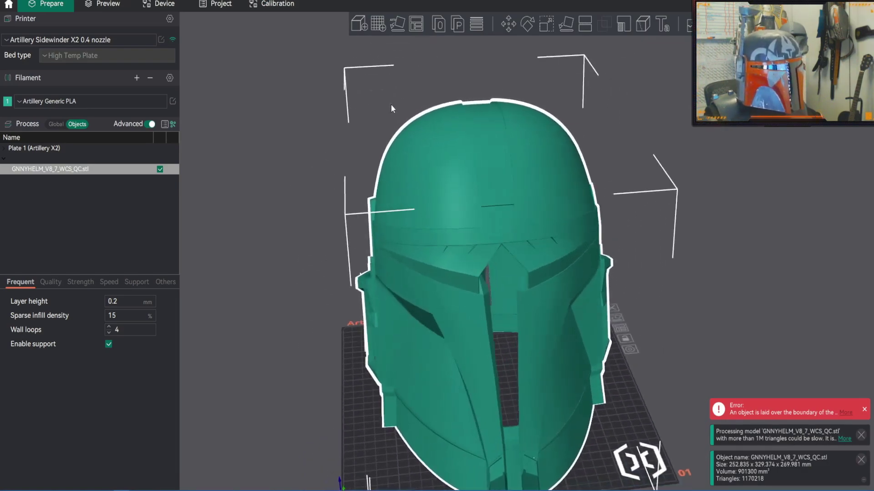
{"action": "middle_click_drag", "start_coordinate": [472, 70], "coordinate": [473, 72]}
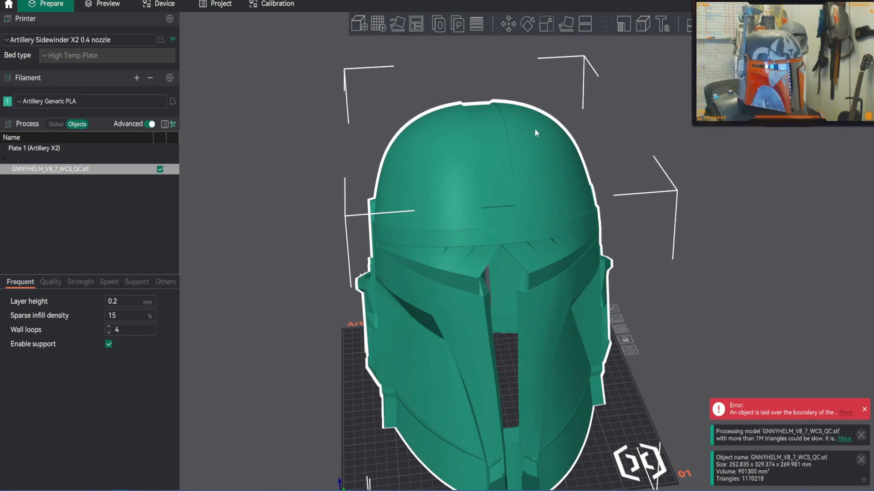
Step: Examine the helmet's hollow interior through the build plate from below, including the overhang areas inside the dome
{"action": "left_click_drag", "start_coordinate": [343, 146], "coordinate": [291, 178]}
{"action": "scroll", "coordinate": [553, 276], "scroll_direction": "up", "scroll_amount": 5}
{"action": "left_click_drag", "start_coordinate": [696, 157], "coordinate": [634, 182]}
{"action": "left_click_drag", "start_coordinate": [704, 224], "coordinate": [755, 125]}
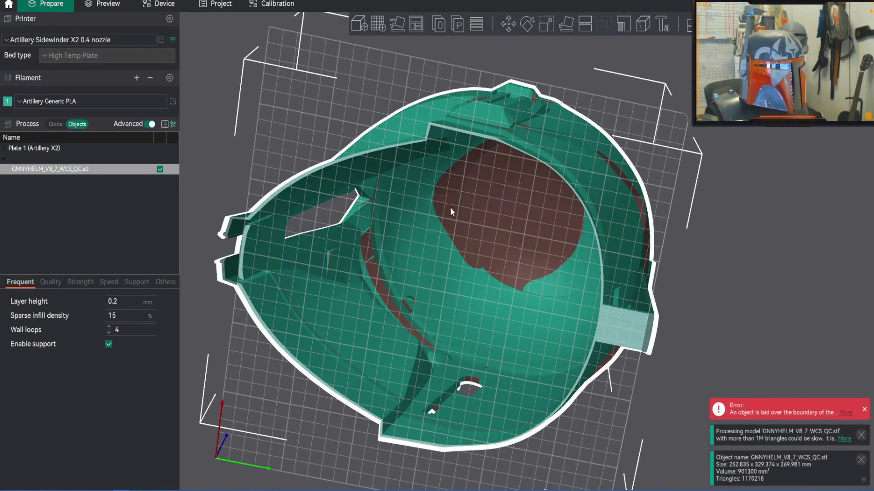
{"action": "left_click_drag", "start_coordinate": [740, 132], "coordinate": [681, 119]}
{"action": "left_click_drag", "start_coordinate": [724, 148], "coordinate": [555, 217]}
{"action": "left_click_drag", "start_coordinate": [696, 209], "coordinate": [635, 125]}
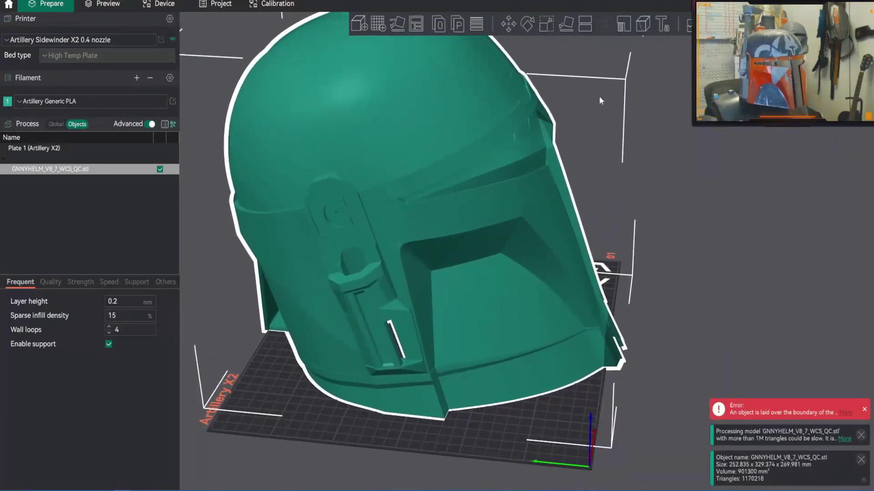
Step: Rotate the helmet 45° about the Z axis so it fits diagonally on the build plate
{"action": "left_click_drag", "start_coordinate": [720, 135], "coordinate": [763, 177]}
{"action": "scroll", "coordinate": [766, 167], "scroll_direction": "down", "scroll_amount": 5}
{"action": "left_click_drag", "start_coordinate": [761, 169], "coordinate": [681, 223]}
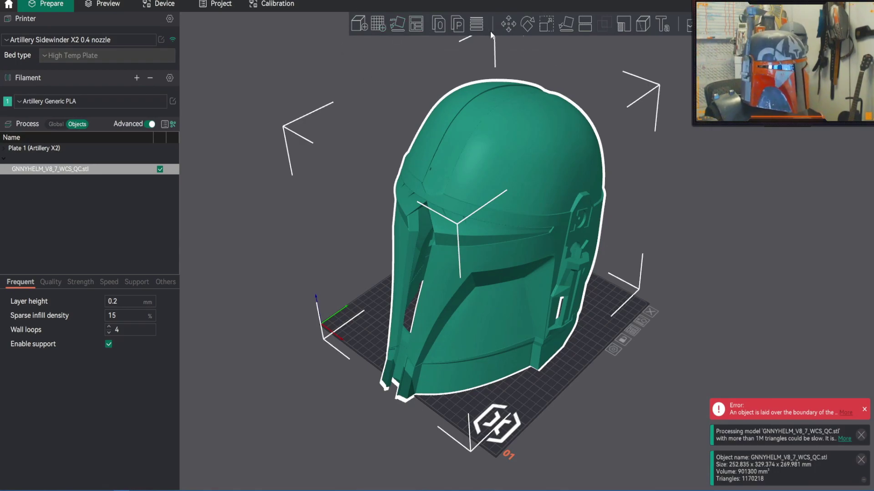
{"action": "left_click", "coordinate": [526, 25]}
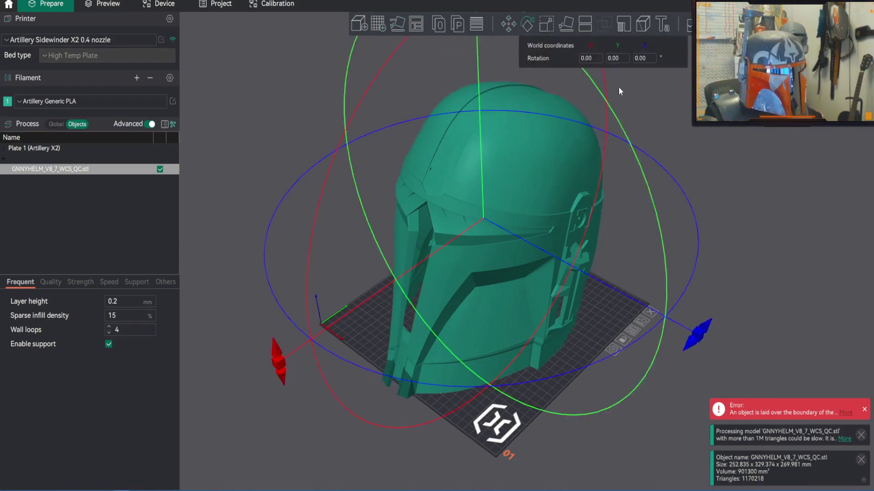
{"action": "type", "text": "45"}
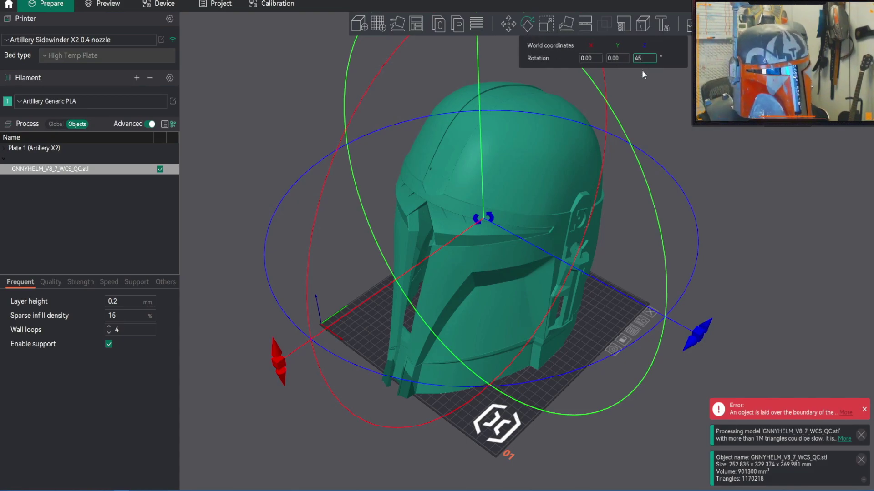
{"action": "key", "text": "Return"}
{"action": "left_click_drag", "start_coordinate": [278, 127], "coordinate": [284, 167]}
{"action": "right_click_drag", "start_coordinate": [737, 116], "coordinate": [734, 124]}
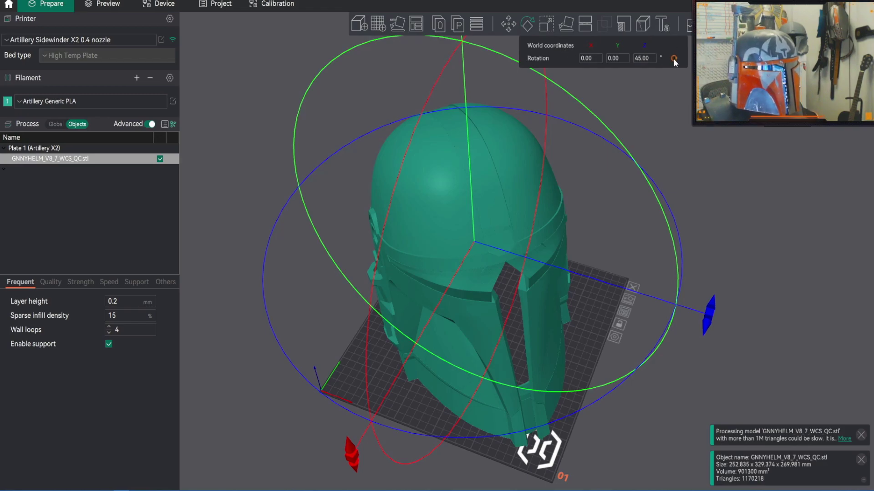
Step: Examine the rotated helmet's fit within the build plate from the front, below, the side and the rear
{"action": "left_click_drag", "start_coordinate": [696, 154], "coordinate": [733, 205]}
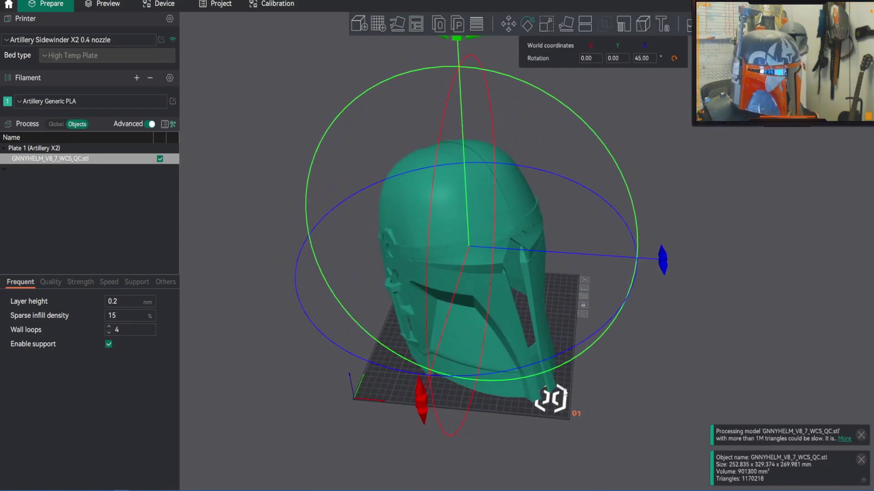
{"action": "left_click_drag", "start_coordinate": [649, 343], "coordinate": [587, 315]}
{"action": "left_click_drag", "start_coordinate": [503, 381], "coordinate": [503, 302]}
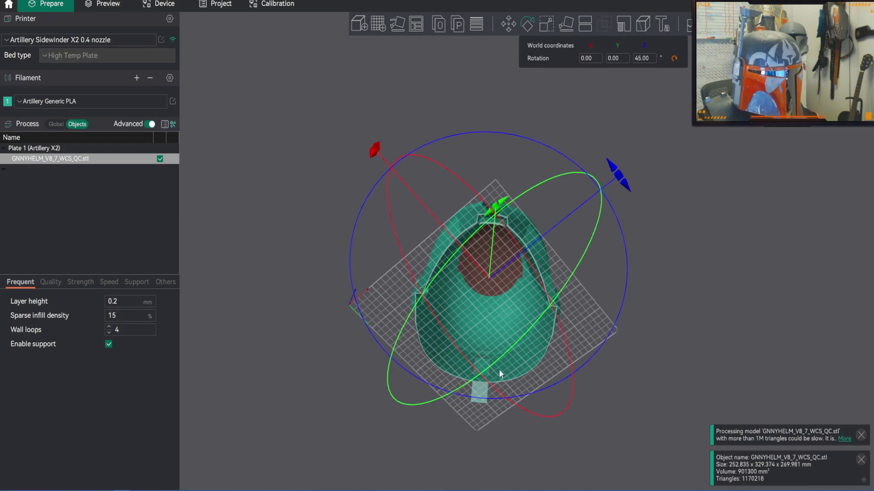
{"action": "left_click_drag", "start_coordinate": [596, 353], "coordinate": [638, 320]}
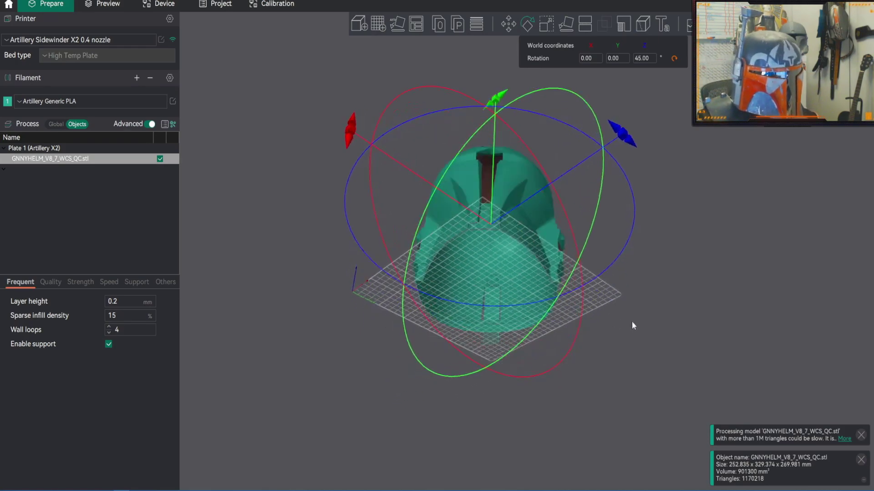
{"action": "scroll", "coordinate": [490, 308], "scroll_direction": "up", "scroll_amount": 5}
{"action": "left_click_drag", "start_coordinate": [740, 326], "coordinate": [640, 228]}
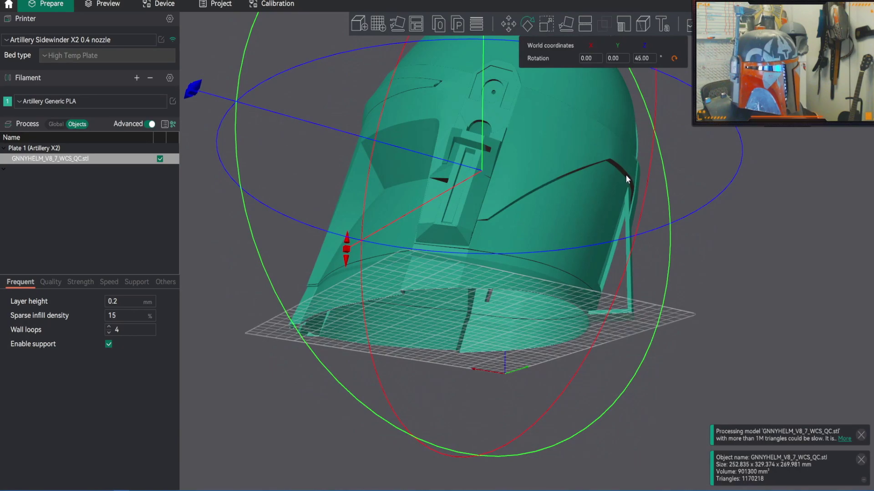
{"action": "left_click_drag", "start_coordinate": [631, 185], "coordinate": [570, 170]}
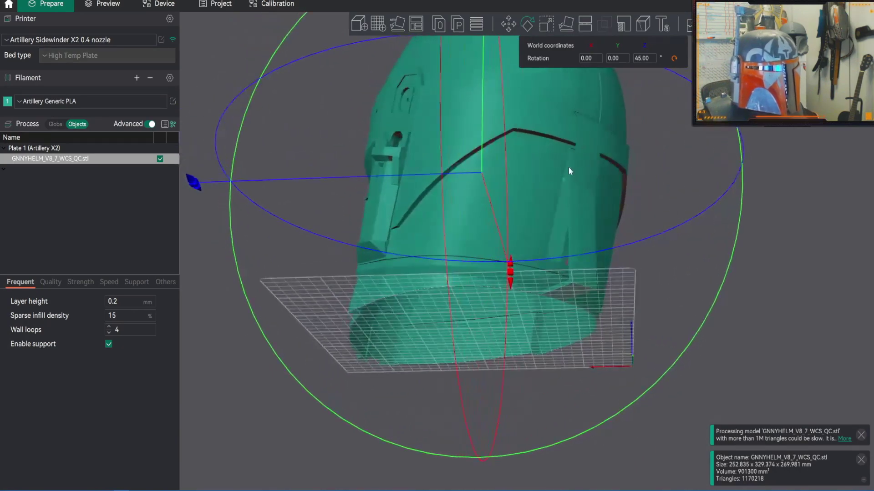
{"action": "left_click_drag", "start_coordinate": [782, 238], "coordinate": [759, 215]}
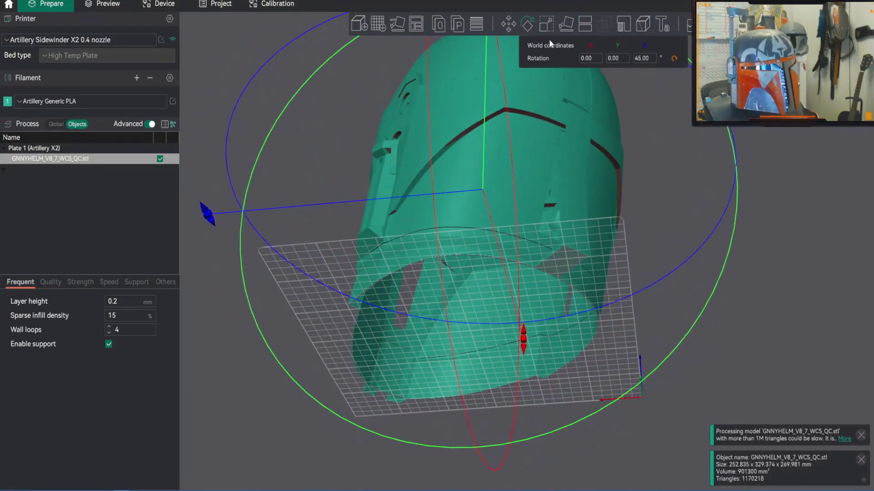
Step: Examine the highlighted overhangs on the helmet's rear ridge and inside the visor area from beneath the build plate
{"action": "left_click_drag", "start_coordinate": [756, 162], "coordinate": [659, 175]}
{"action": "scroll", "coordinate": [263, 136], "scroll_direction": "up", "scroll_amount": 4}
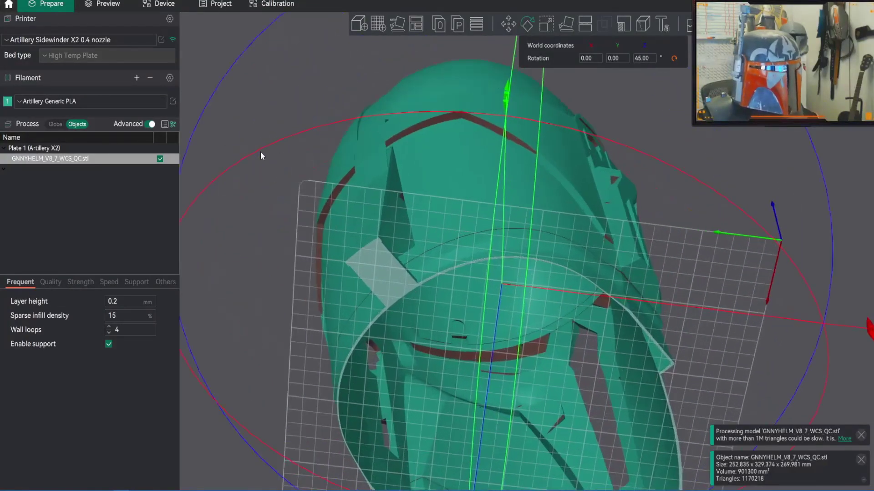
{"action": "right_click_drag", "start_coordinate": [293, 83], "coordinate": [343, 108]}
{"action": "scroll", "coordinate": [343, 108], "scroll_direction": "down", "scroll_amount": 3}
{"action": "left_click_drag", "start_coordinate": [252, 101], "coordinate": [351, 129]}
{"action": "scroll", "coordinate": [324, 160], "scroll_direction": "down", "scroll_amount": 5}
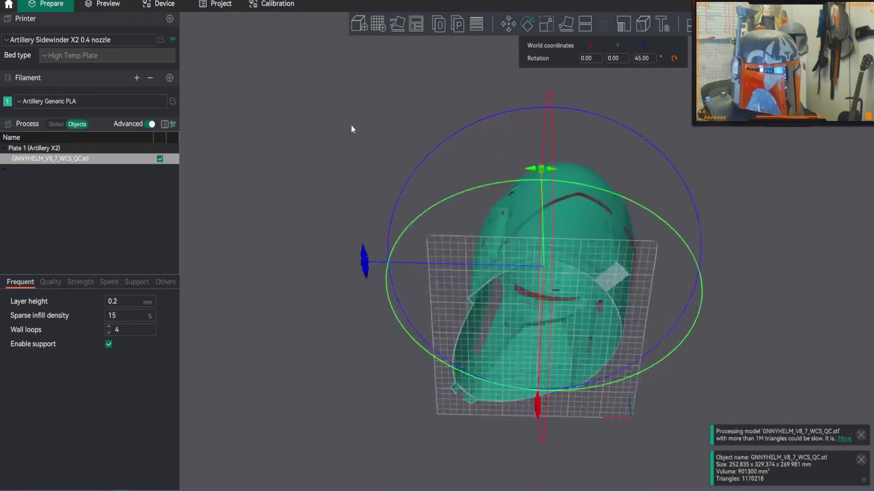
{"action": "scroll", "coordinate": [784, 184], "scroll_direction": "up", "scroll_amount": 3}
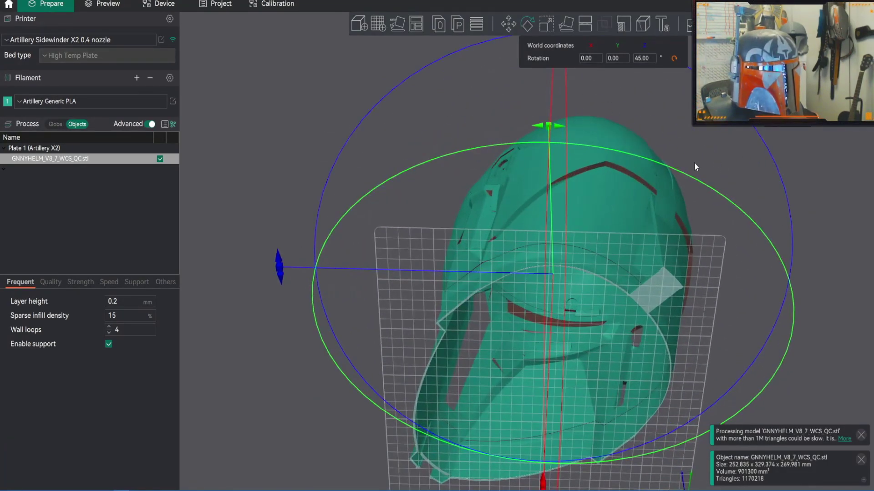
{"action": "right_click_drag", "start_coordinate": [439, 127], "coordinate": [372, 99]}
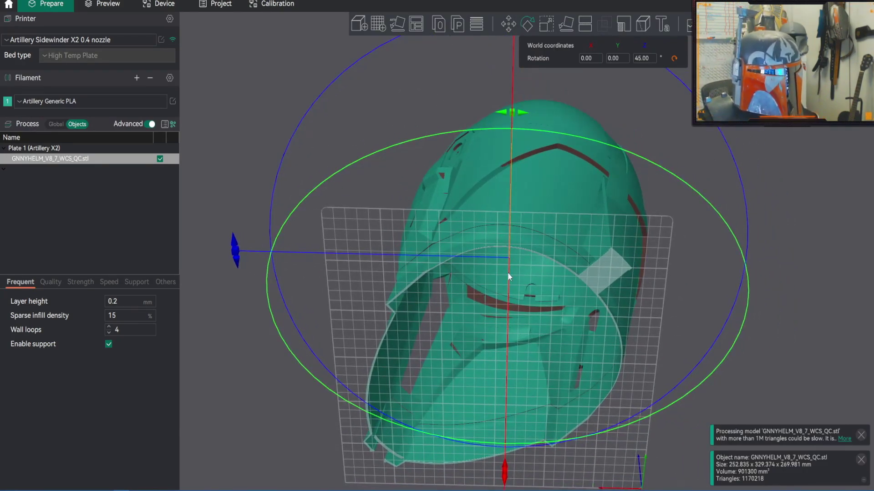
Step: Examine the highlighted overhangs inside the dome, visor area and lower edges of the helmet from beneath the build plate
{"action": "left_click_drag", "start_coordinate": [785, 160], "coordinate": [772, 132]}
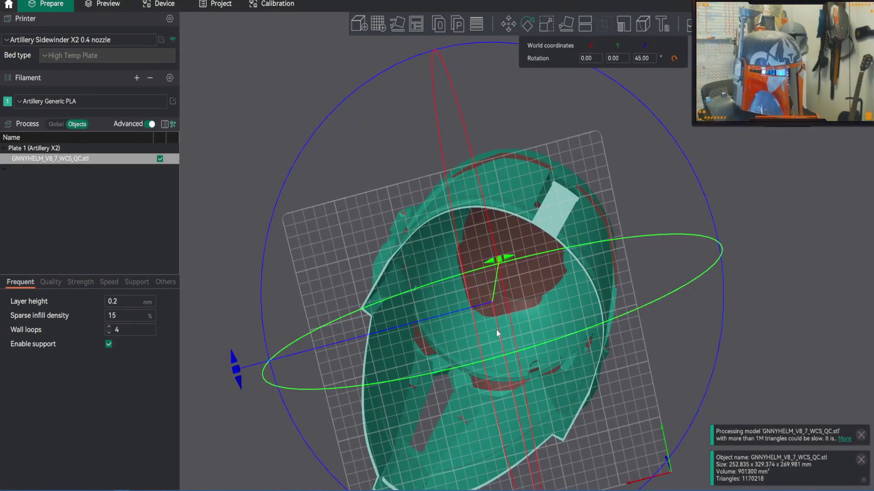
{"action": "left_click_drag", "start_coordinate": [765, 303], "coordinate": [728, 278]}
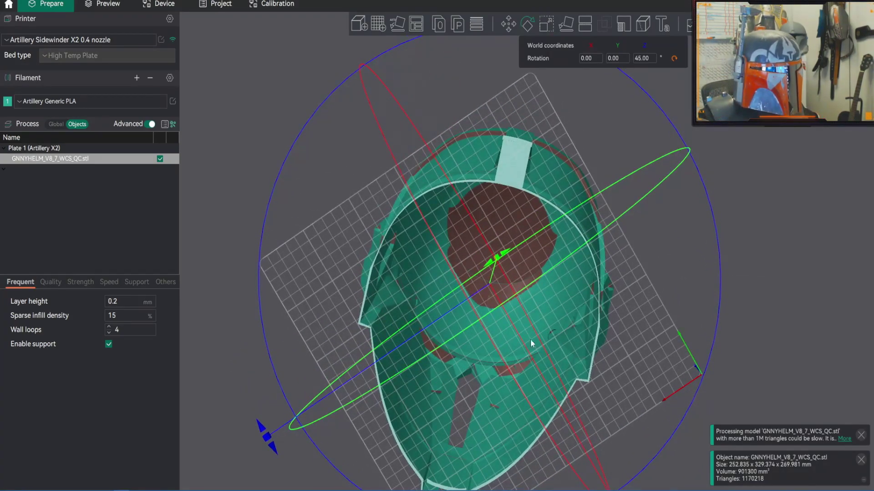
{"action": "left_click_drag", "start_coordinate": [784, 280], "coordinate": [719, 236]}
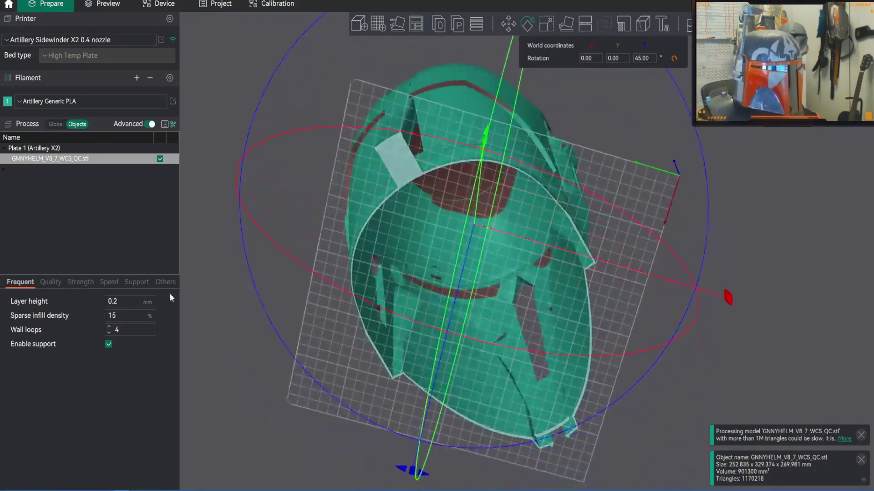
{"action": "left_click_drag", "start_coordinate": [795, 224], "coordinate": [757, 175]}
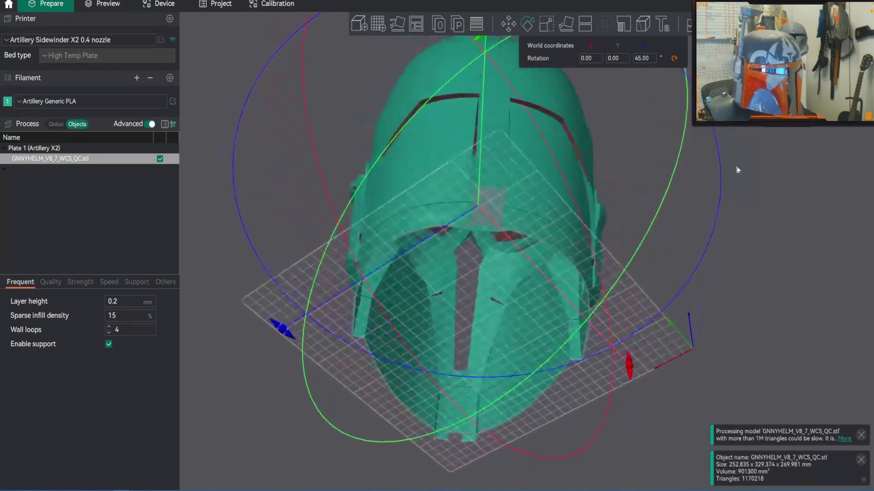
{"action": "left_click_drag", "start_coordinate": [665, 196], "coordinate": [724, 196]}
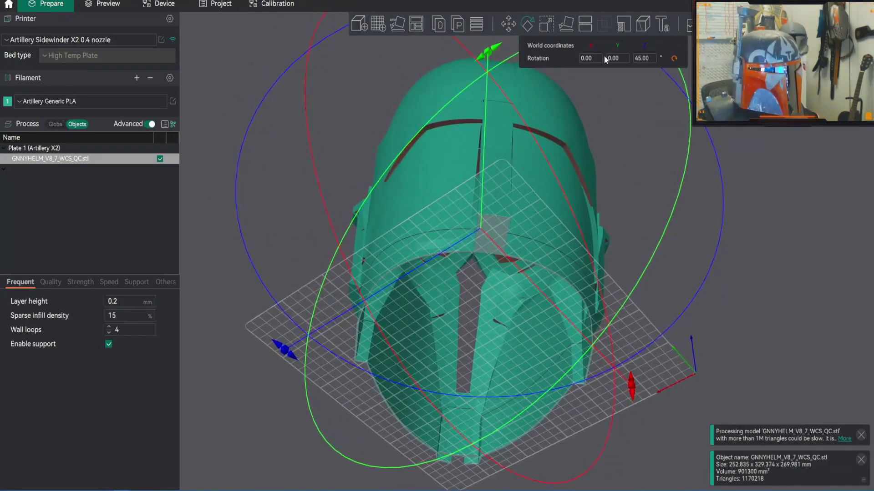
{"action": "scroll", "coordinate": [750, 139], "scroll_direction": "up", "scroll_amount": 4}
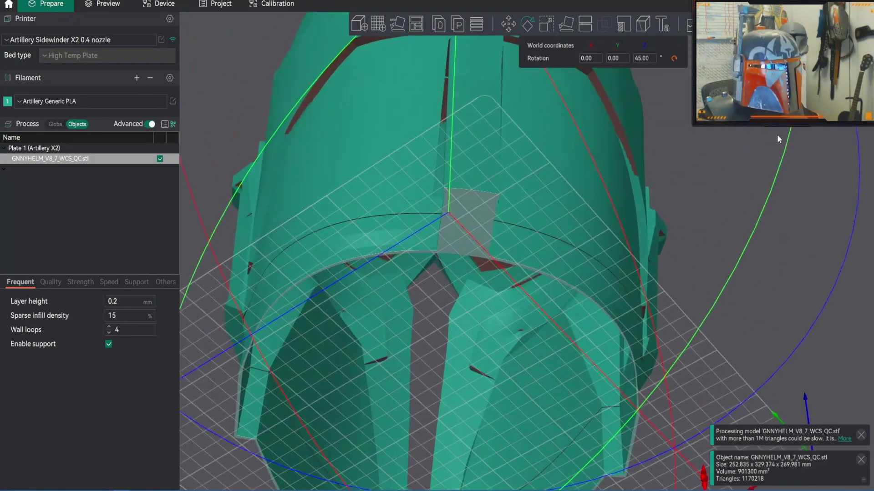
{"action": "left_click_drag", "start_coordinate": [792, 186], "coordinate": [546, 55]}
Step: Split the helmet model into its separate parts
{"action": "left_click", "coordinate": [509, 24]}
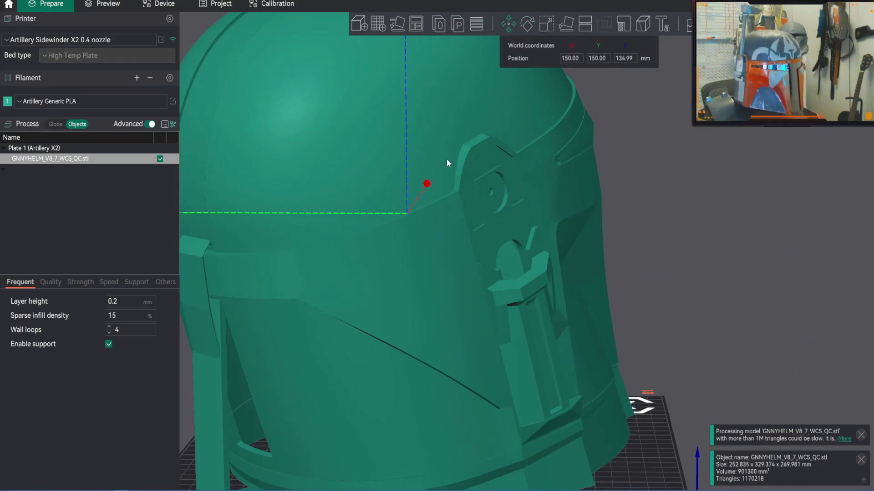
{"action": "scroll", "coordinate": [546, 173], "scroll_direction": "down", "scroll_amount": 5}
{"action": "left_click_drag", "start_coordinate": [275, 302], "coordinate": [525, 386]}
{"action": "scroll", "coordinate": [525, 385], "scroll_direction": "up", "scroll_amount": 2}
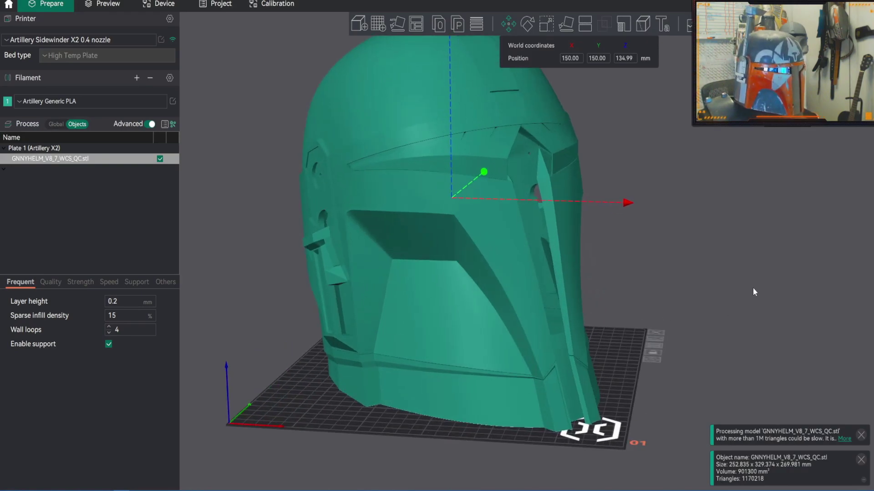
{"action": "scroll", "coordinate": [735, 285], "scroll_direction": "up", "scroll_amount": 1}
{"action": "scroll", "coordinate": [731, 285], "scroll_direction": "down", "scroll_amount": 2}
{"action": "mouse_move", "coordinate": [728, 285]}
{"action": "left_mouse_down"}
{"action": "mouse_move", "coordinate": [752, 248]}
{"action": "mouse_move", "coordinate": [742, 283]}
{"action": "left_mouse_up"}
{"action": "scroll", "coordinate": [743, 284], "scroll_direction": "up", "scroll_amount": 2}
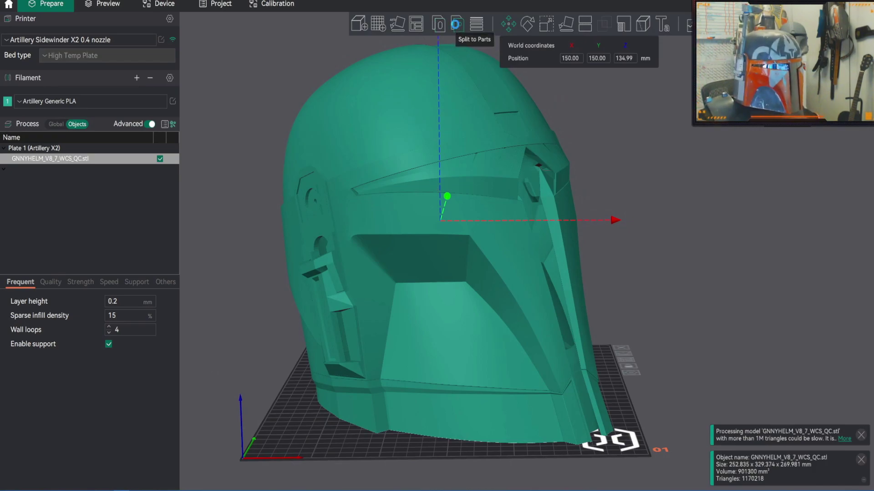
{"action": "left_click", "coordinate": [456, 25]}
{"action": "scroll", "coordinate": [204, 183], "scroll_direction": "down", "scroll_amount": 5}
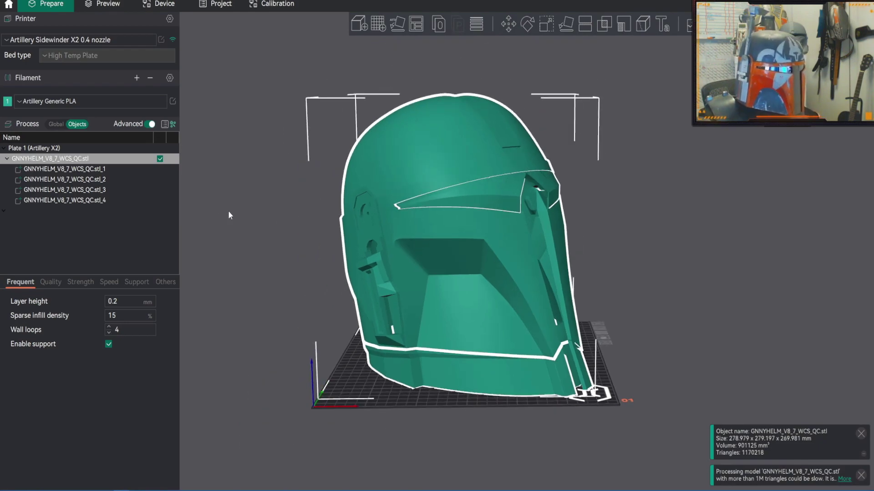
Step: Highlight each of the helmet's split parts in turn to identify which area of the model it covers
{"action": "left_click", "coordinate": [67, 200]}
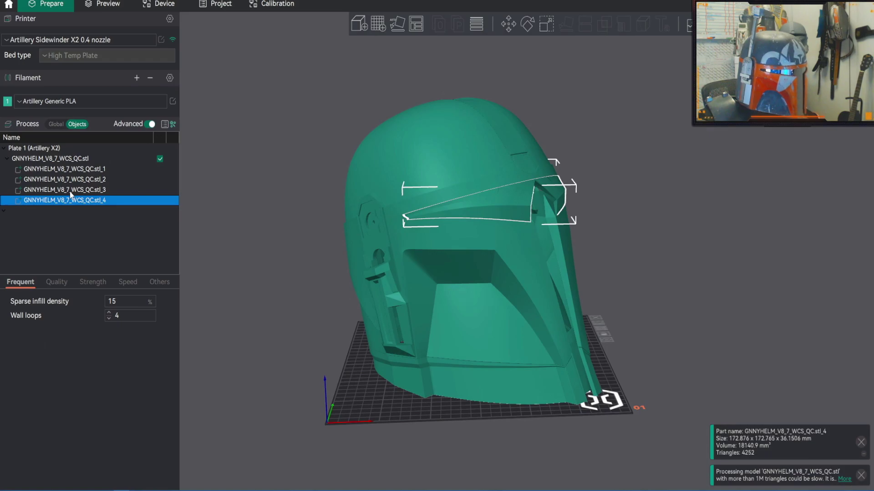
{"action": "left_click", "coordinate": [70, 190]}
{"action": "left_click", "coordinate": [71, 182]}
{"action": "left_click", "coordinate": [70, 169]}
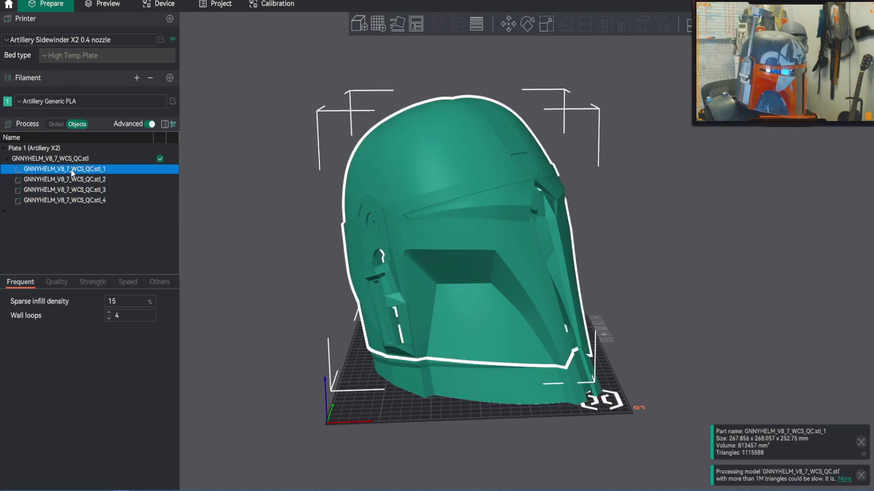
{"action": "left_click", "coordinate": [72, 158]}
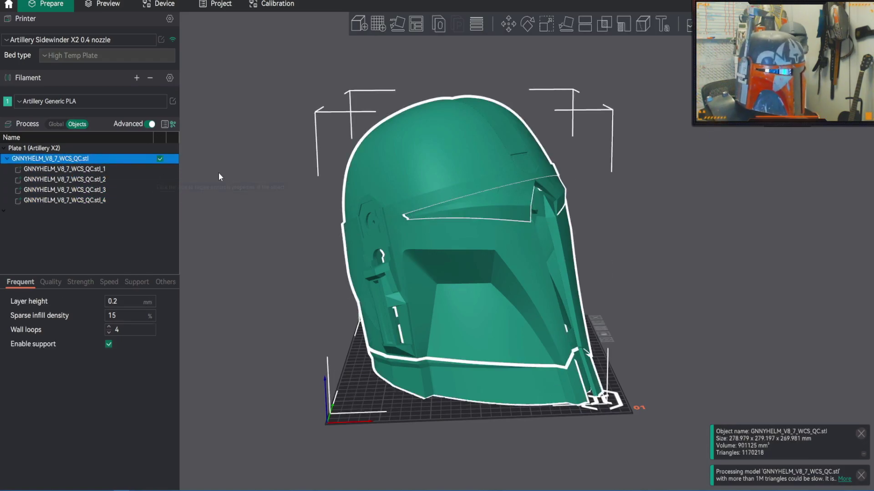
Step: Raise the main helmet shell about 43 mm along Z to expose the separate parts, and undo the move
{"action": "left_click", "coordinate": [64, 170]}
{"action": "mouse_move", "coordinate": [237, 216]}
{"action": "left_mouse_down"}
{"action": "mouse_move", "coordinate": [222, 213]}
{"action": "mouse_move", "coordinate": [232, 215]}
{"action": "left_mouse_up"}
{"action": "left_click", "coordinate": [508, 24]}
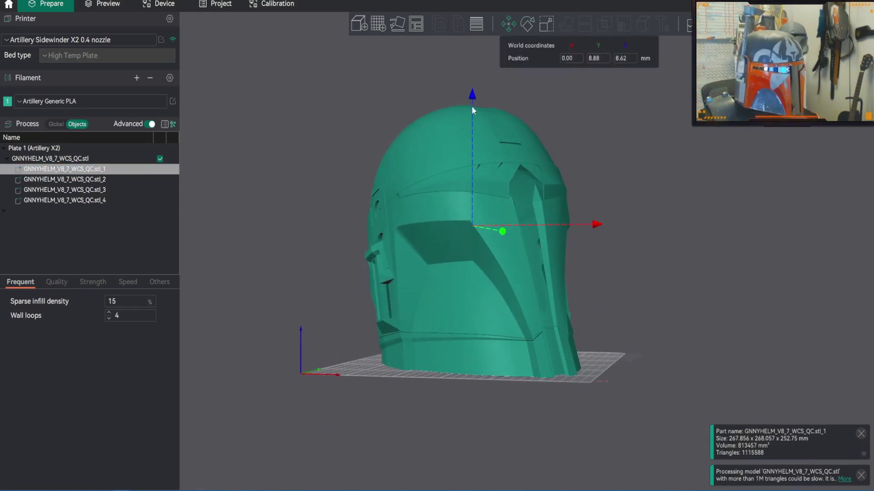
{"action": "left_click_drag", "start_coordinate": [473, 100], "coordinate": [465, 60]}
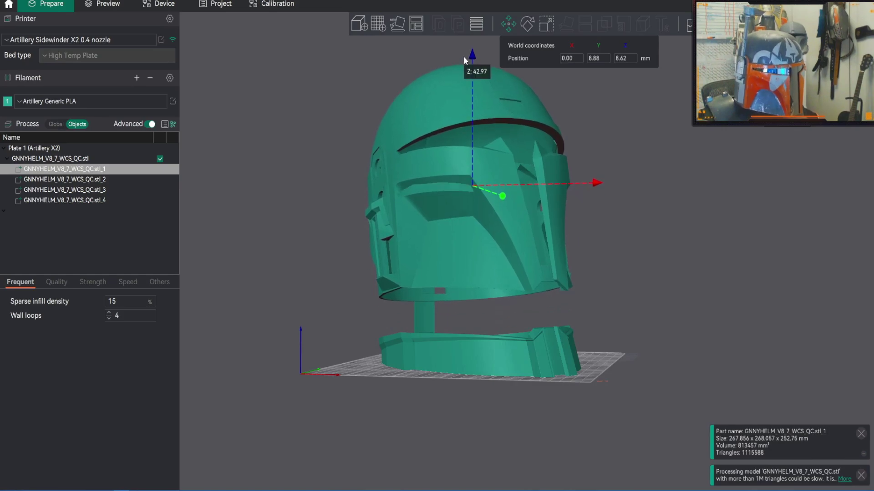
{"action": "key", "text": "ctrl+z"}
{"action": "left_click_drag", "start_coordinate": [311, 107], "coordinate": [282, 116]}
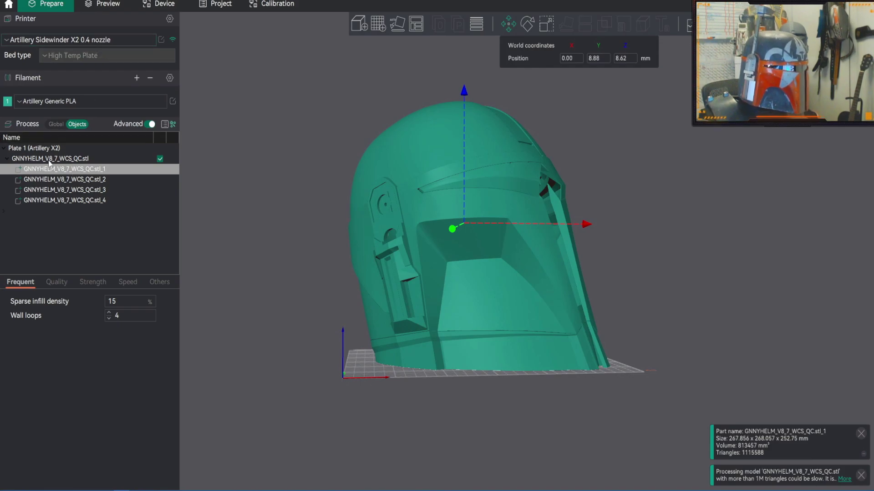
Step: Open the helmet's second part in the parameter table and set its wall loops to 1 and top solid layers to 2
{"action": "left_click", "coordinate": [58, 180]}
{"action": "right_click", "coordinate": [58, 181]}
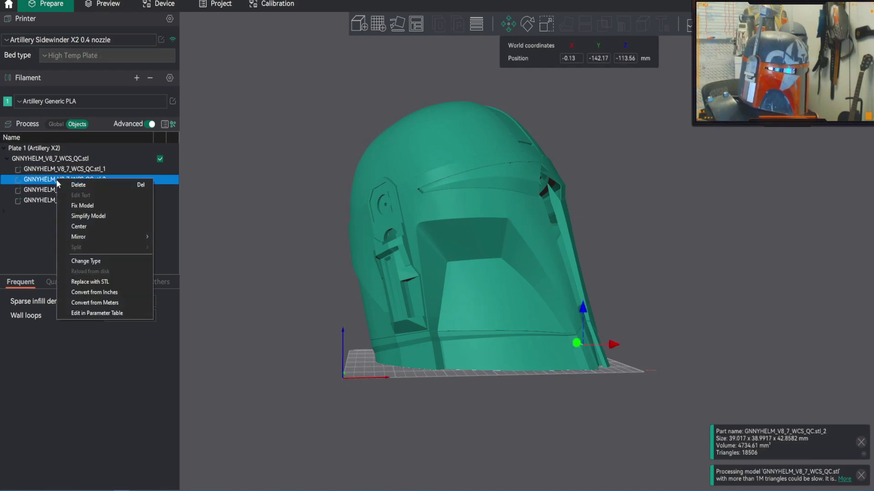
{"action": "left_click", "coordinate": [99, 313]}
{"action": "left_click_drag", "start_coordinate": [388, 148], "coordinate": [494, 225]}
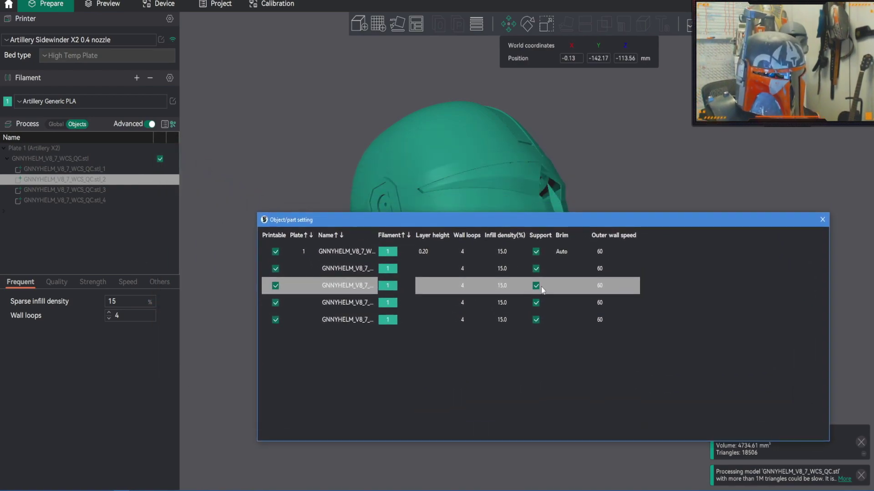
{"action": "left_click", "coordinate": [462, 287]}
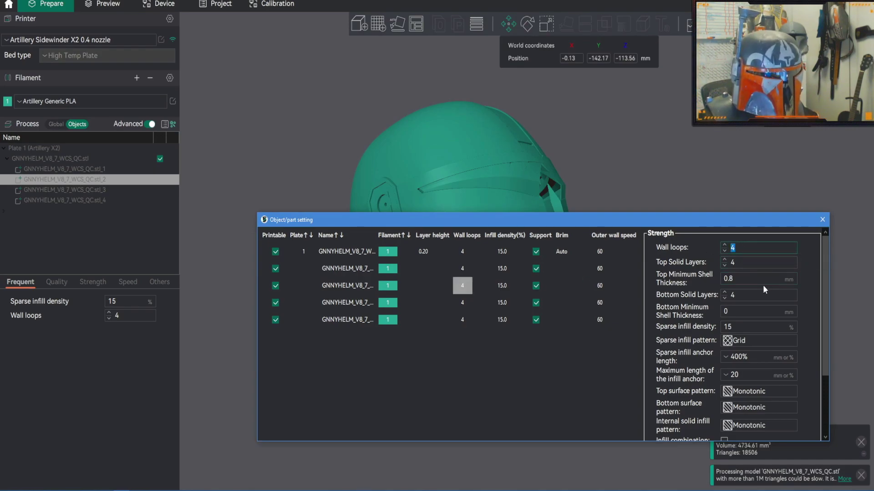
{"action": "type", "text": "1"}
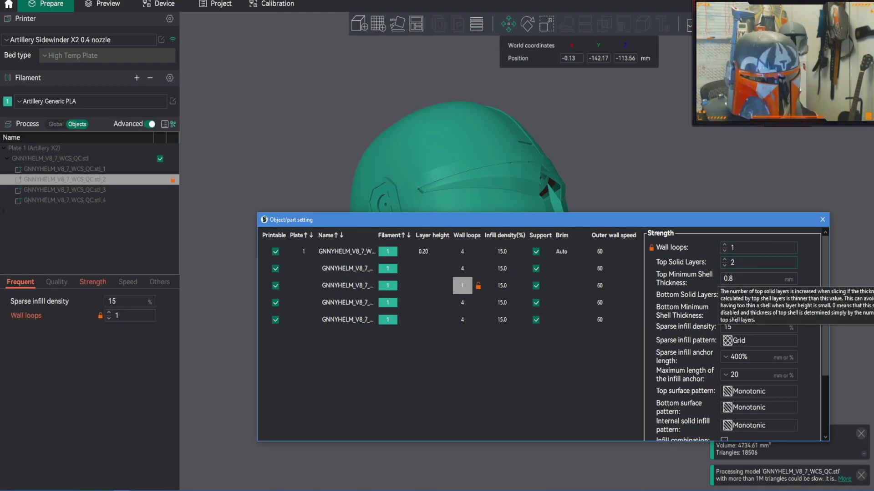
Step: Set the second part's bottom solid layers to 1 and its sparse infill density to 3%
{"action": "scroll", "coordinate": [826, 304], "scroll_direction": "down", "scroll_amount": 1}
{"action": "left_click_drag", "start_coordinate": [828, 320], "coordinate": [827, 374]}
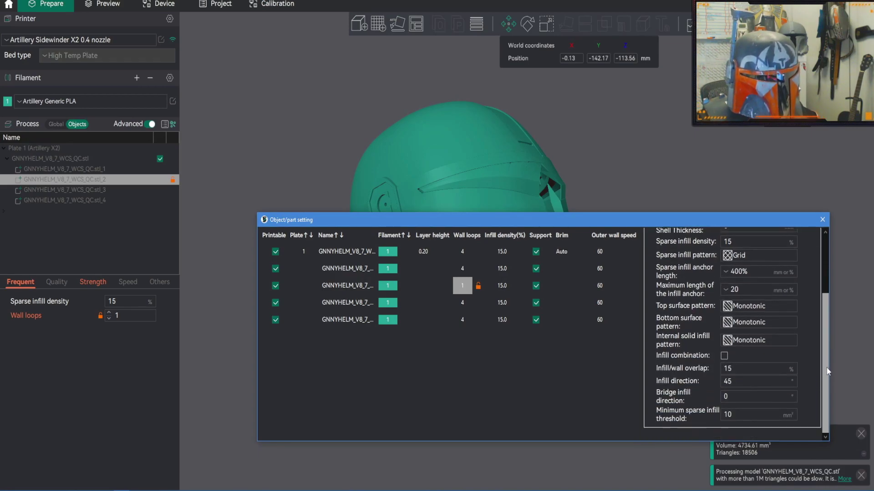
{"action": "scroll", "coordinate": [826, 360], "scroll_direction": "up", "scroll_amount": 1}
{"action": "scroll", "coordinate": [826, 353], "scroll_direction": "up", "scroll_amount": 1}
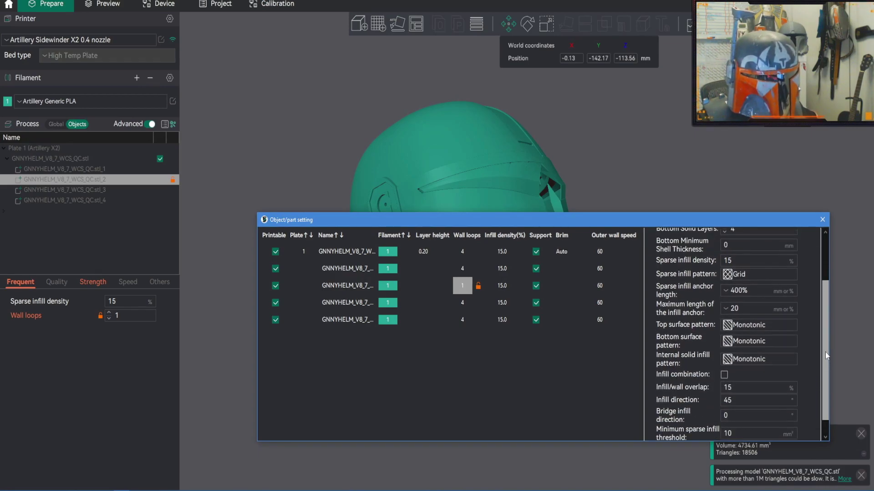
{"action": "scroll", "coordinate": [823, 351], "scroll_direction": "down", "scroll_amount": 1}
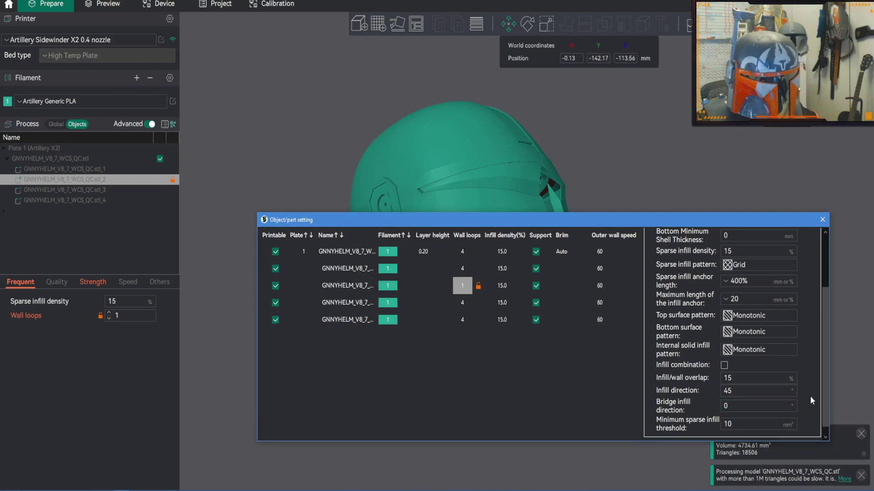
{"action": "left_click_drag", "start_coordinate": [823, 395], "coordinate": [821, 341]}
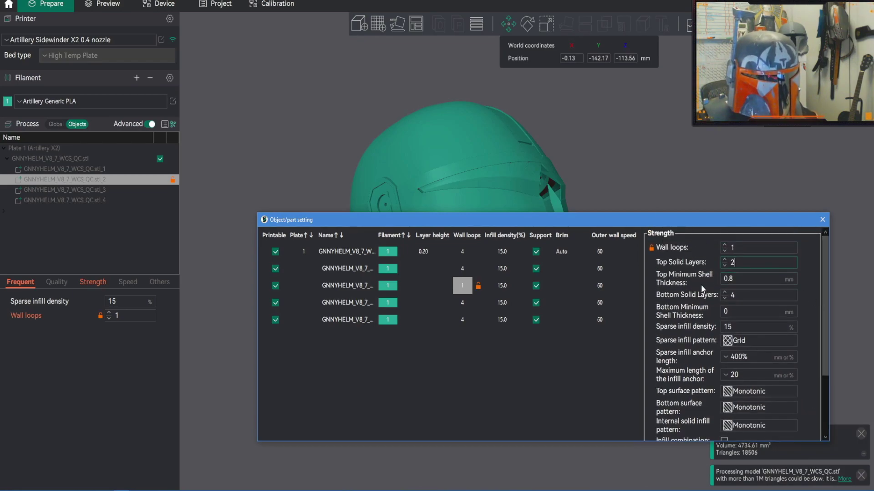
{"action": "left_click", "coordinate": [738, 296]}
{"action": "type", "text": "1"}
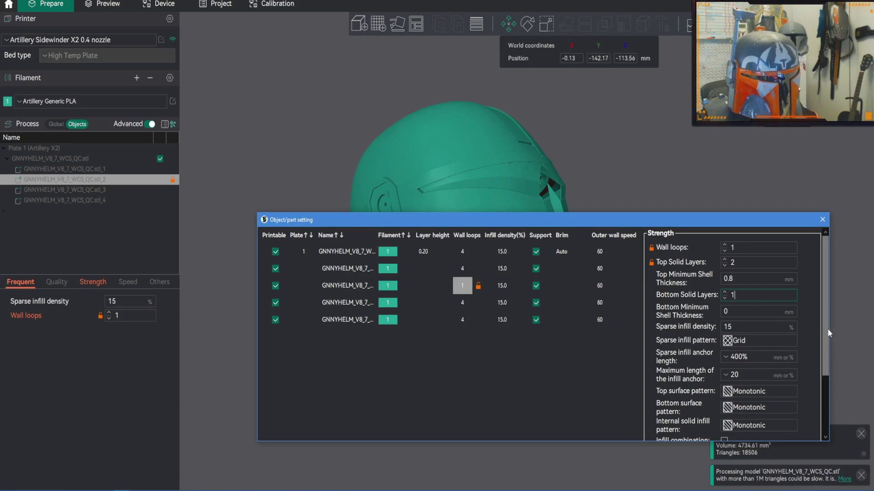
{"action": "key", "text": "Tab"}
{"action": "key", "text": "Tab"}
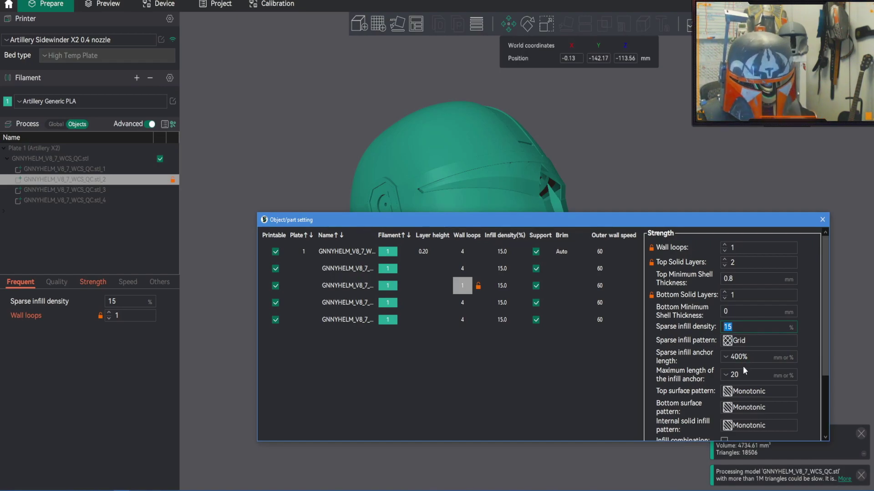
{"action": "type", "text": "3"}
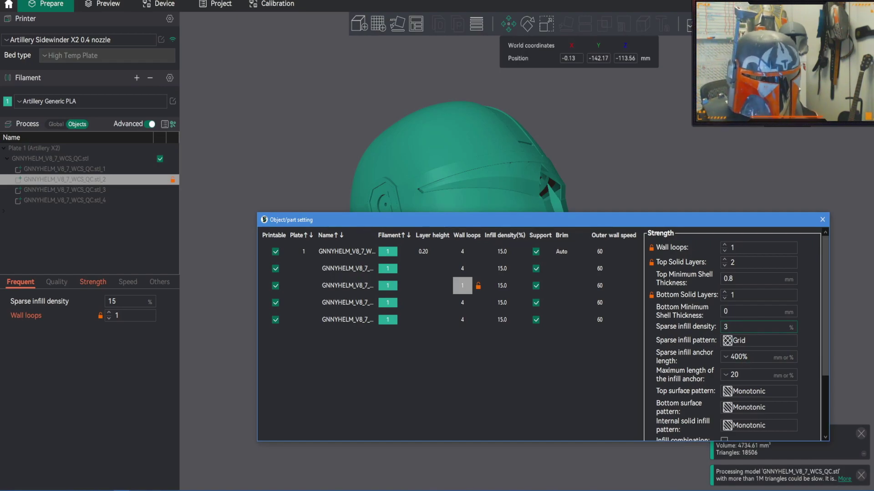
{"action": "left_click", "coordinate": [472, 387]}
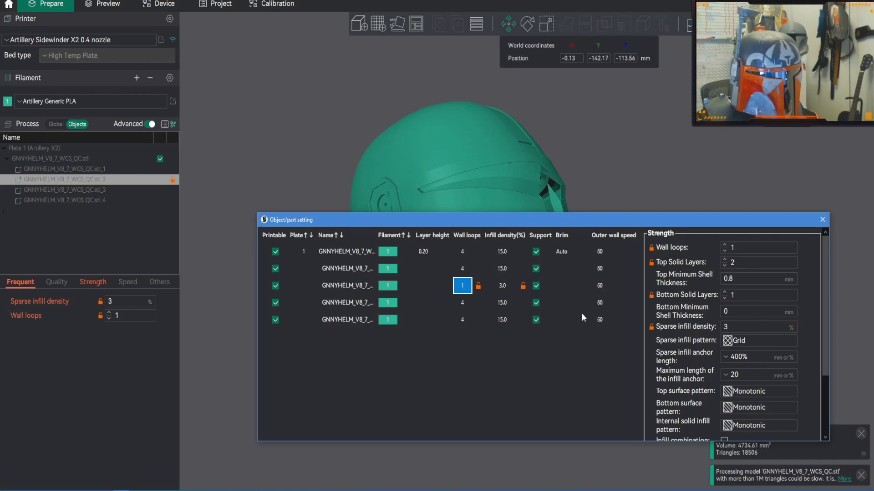
Step: Review the second part's overridden strength values and its quality settings in the parameter table
{"action": "left_click", "coordinate": [333, 286]}
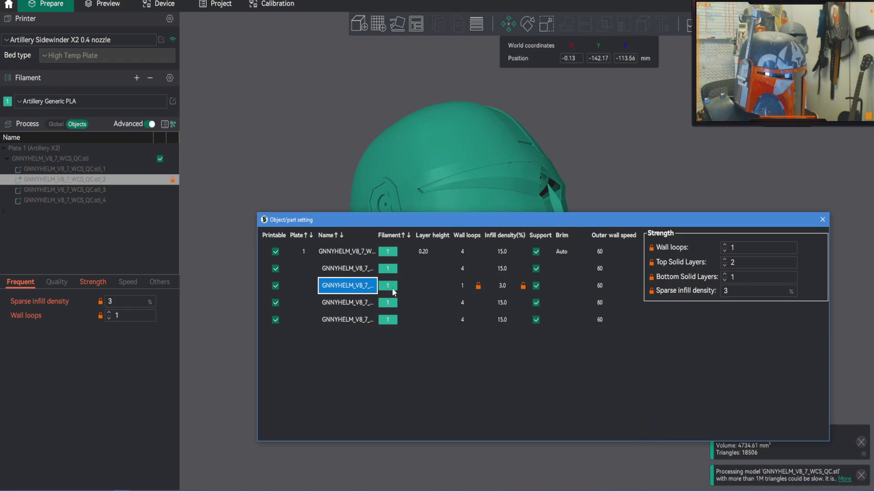
{"action": "left_click", "coordinate": [432, 288]}
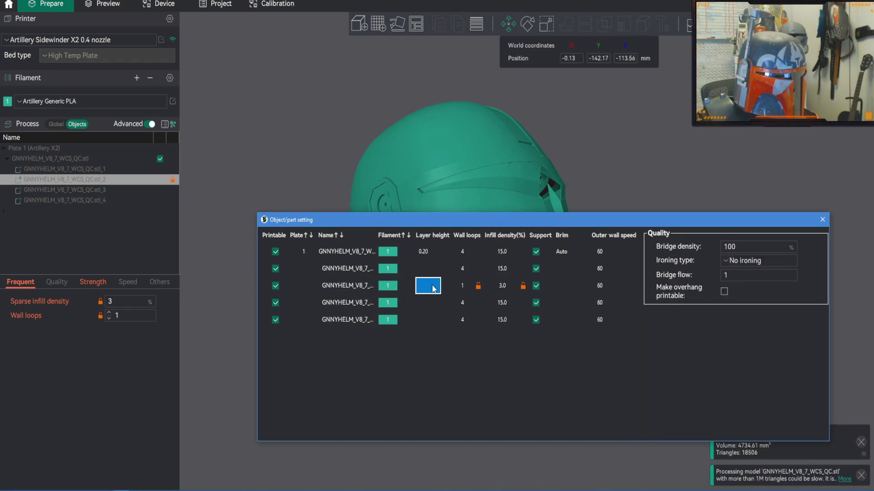
{"action": "left_click", "coordinate": [462, 286]}
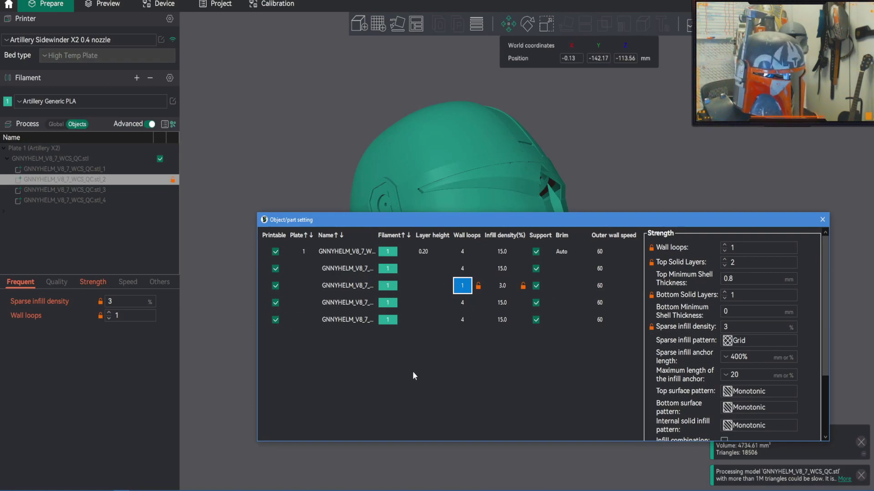
Step: Set the helmet's first part, the main shell, to 1 wall loop and 2 top solid layers
{"action": "left_click", "coordinate": [345, 270]}
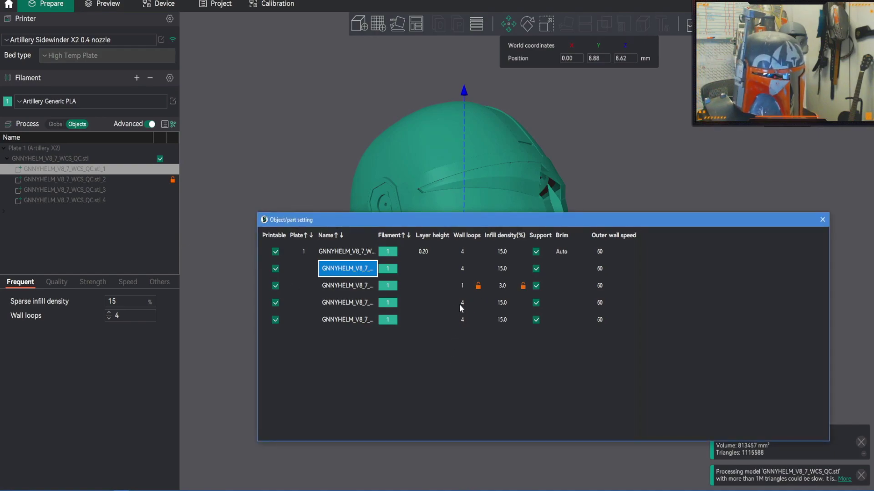
{"action": "left_click", "coordinate": [466, 268]}
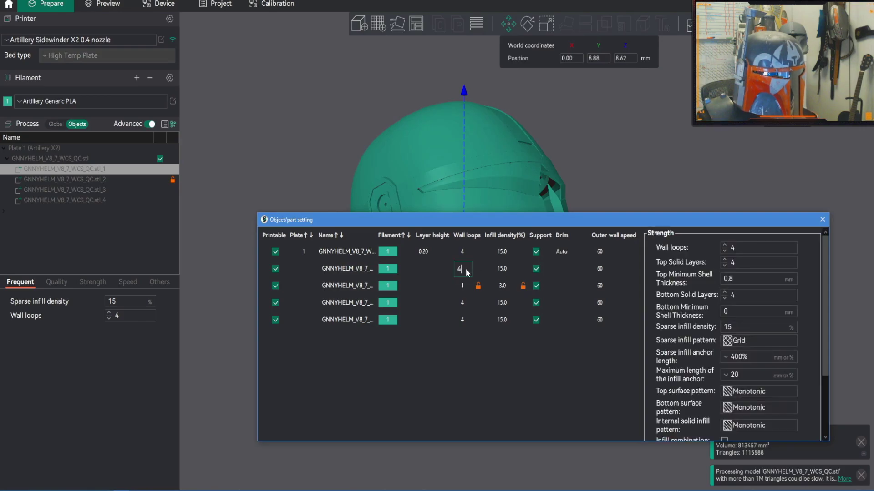
{"action": "left_click", "coordinate": [476, 273]}
{"action": "double_click", "coordinate": [736, 251]}
{"action": "type", "text": "1"}
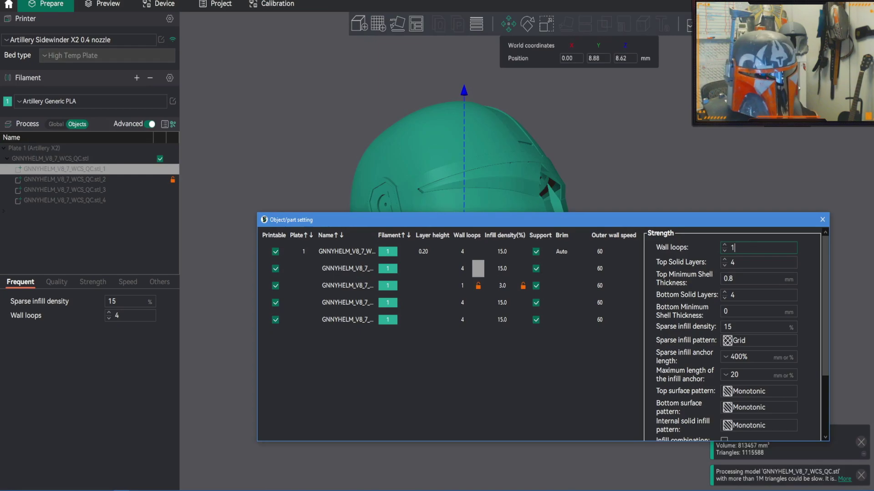
{"action": "key", "text": "Tab"}
{"action": "type", "text": "2"}
{"action": "key", "text": "Tab"}
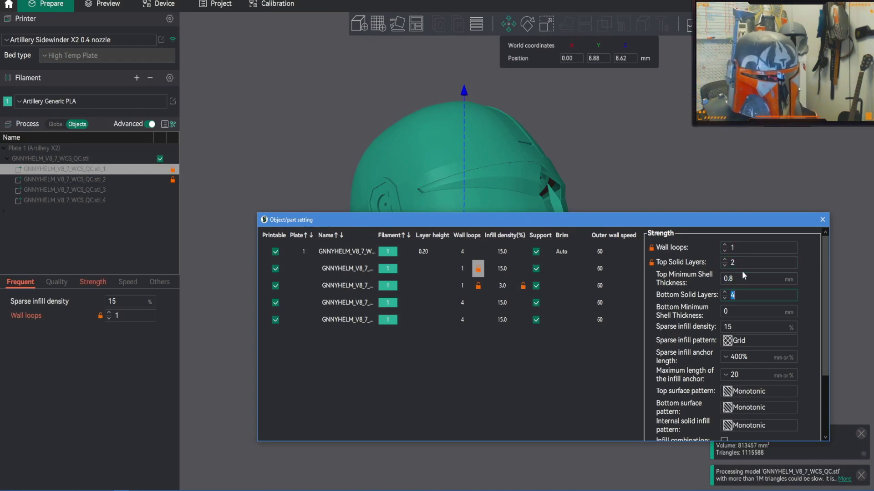
Step: Set the main shell's bottom solid layers to 1 and its sparse infill density to 3%
{"action": "type", "text": "1"}
{"action": "key", "text": "Tab"}
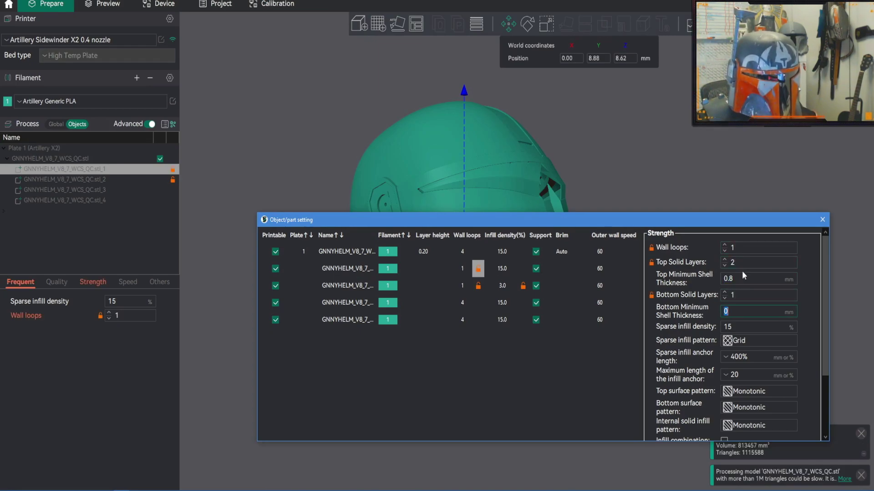
{"action": "key", "text": "Tab"}
{"action": "type", "text": "3"}
{"action": "key", "text": "Tab"}
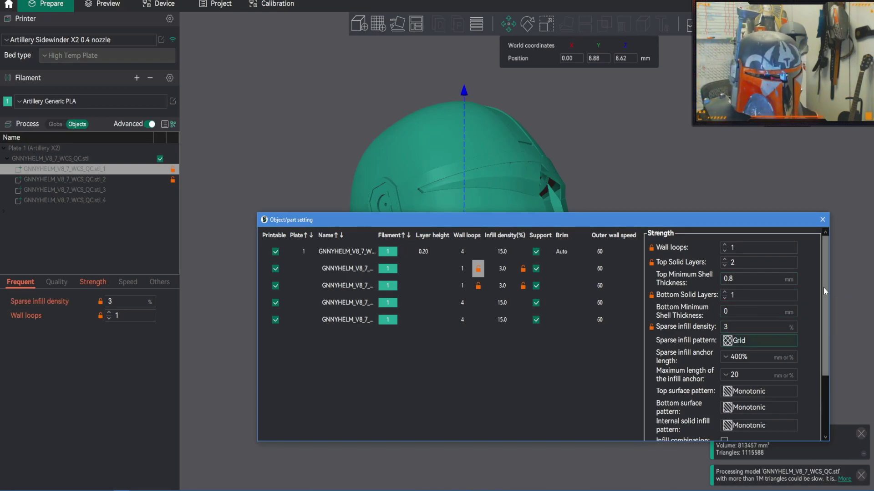
Step: Set the third helmet part's wall loops to 1 and its top solid layers to 2
{"action": "scroll", "coordinate": [823, 288], "scroll_direction": "down", "scroll_amount": 3}
{"action": "scroll", "coordinate": [816, 264], "scroll_direction": "up", "scroll_amount": 3}
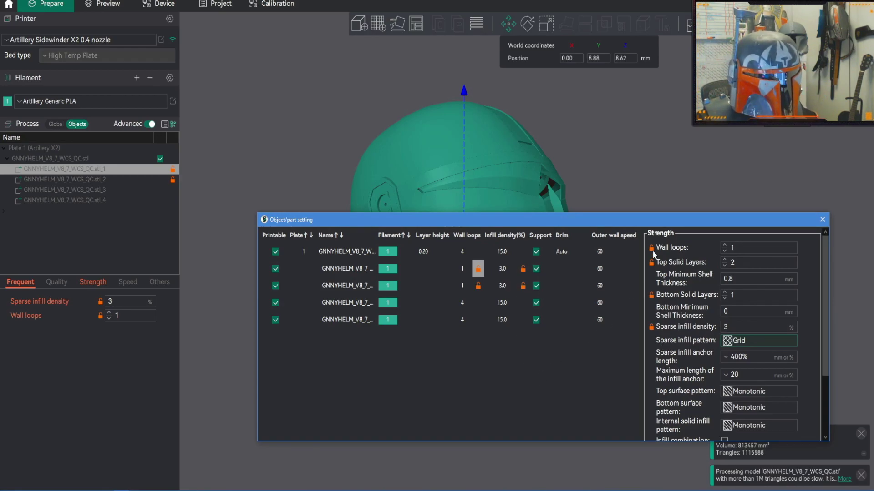
{"action": "left_click", "coordinate": [465, 303]}
{"action": "left_click", "coordinate": [466, 302]}
{"action": "left_click_drag", "start_coordinate": [748, 250], "coordinate": [691, 259]}
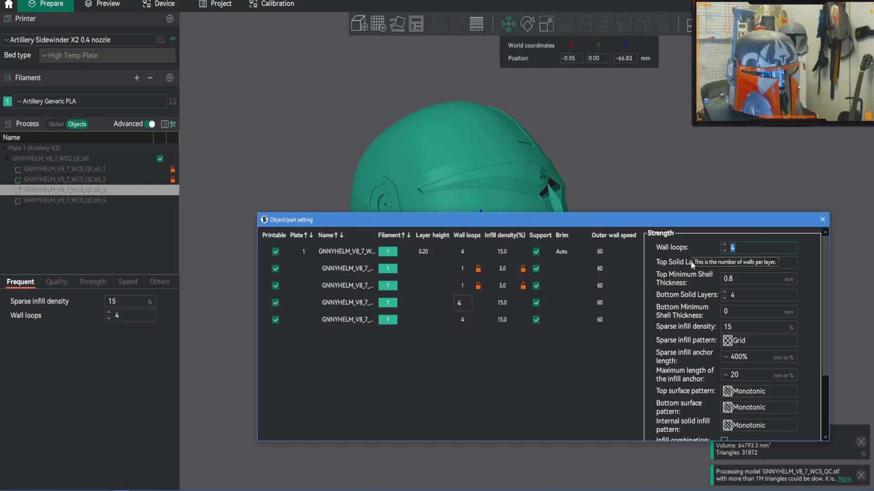
{"action": "type", "text": "3"}
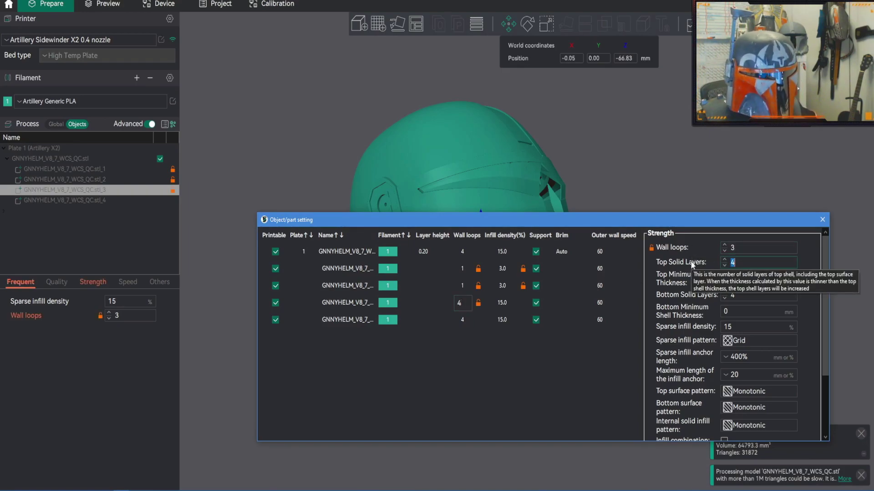
{"action": "left_click_drag", "start_coordinate": [736, 247], "coordinate": [727, 249]}
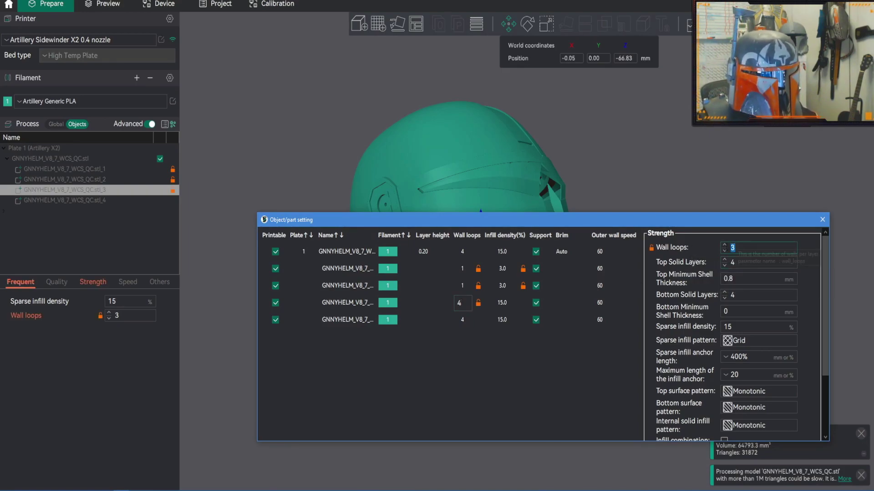
{"action": "type", "text": "1"}
{"action": "key", "text": "Tab"}
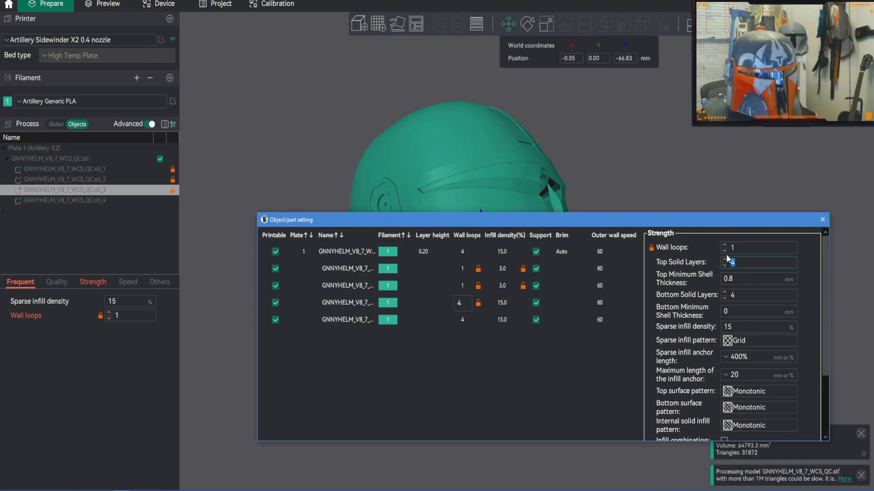
{"action": "type", "text": "2"}
{"action": "key", "text": "Tab"}
Step: Set the third helmet part's bottom solid layers to 1 and its sparse infill density to 3%
{"action": "key", "text": "Tab"}
{"action": "type", "text": "1"}
{"action": "key", "text": "Tab"}
{"action": "key", "text": "Tab"}
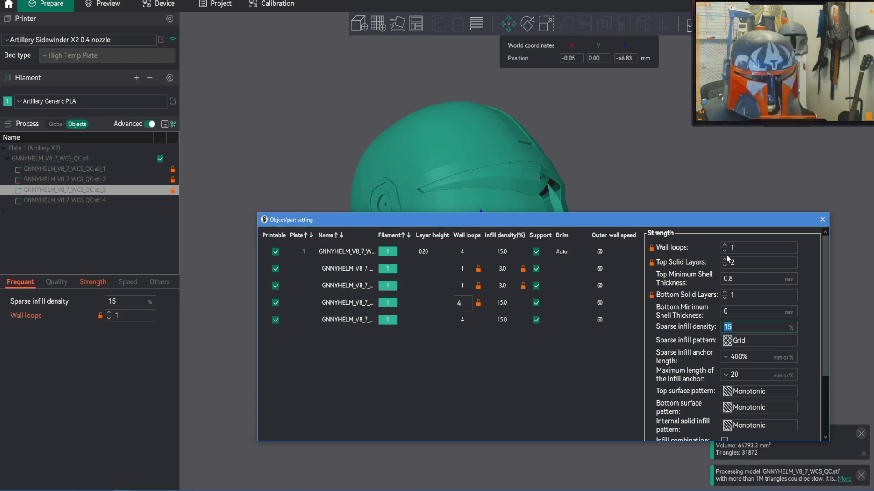
{"action": "type", "text": "3"}
{"action": "key", "text": "Tab"}
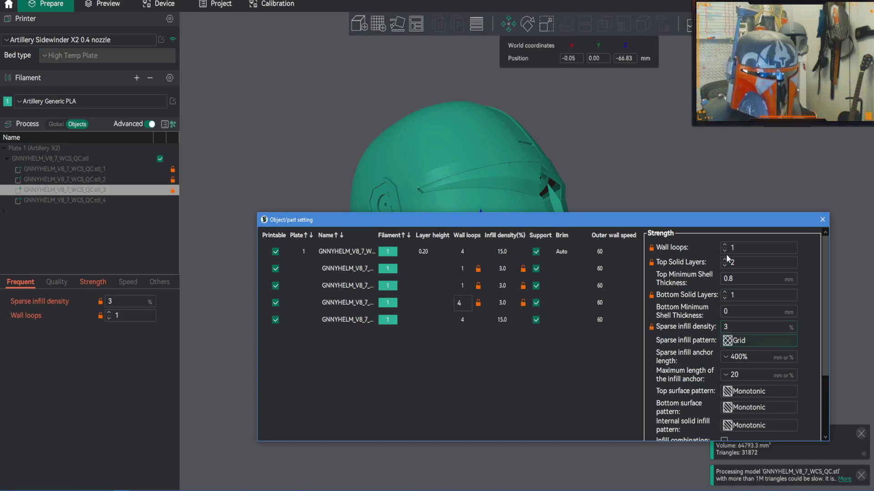
Step: Set the fourth helmet part's wall loops to 1 and its top solid layers to 2
{"action": "left_click", "coordinate": [463, 322]}
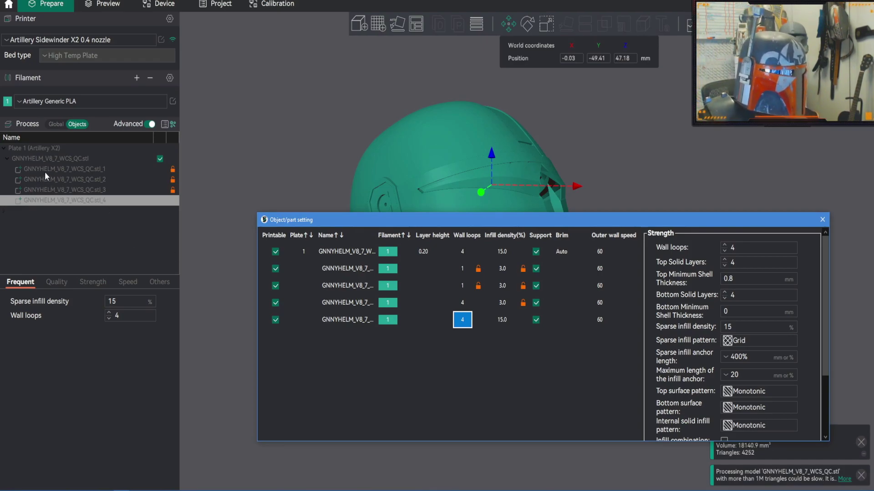
{"action": "left_click", "coordinate": [466, 325]}
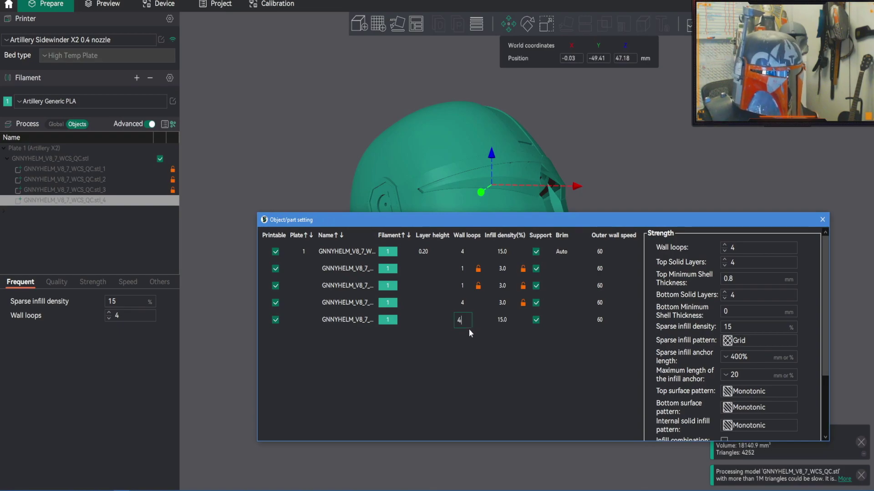
{"action": "left_click_drag", "start_coordinate": [737, 248], "coordinate": [712, 269]}
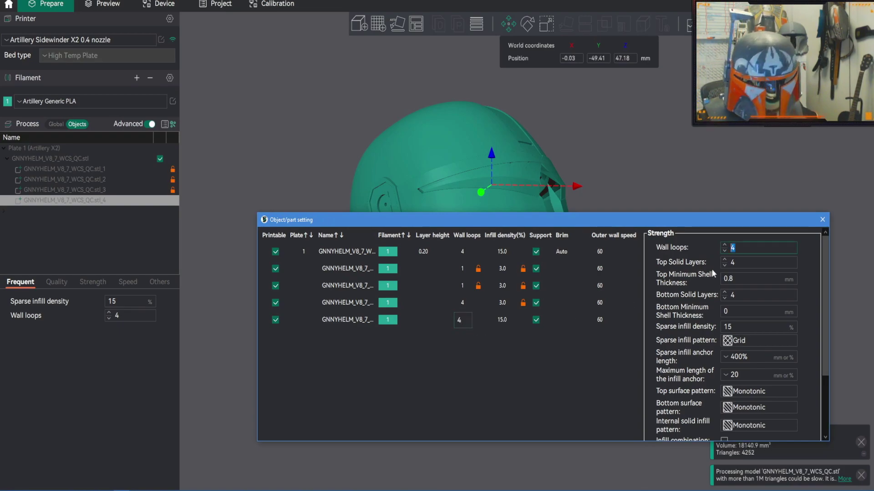
{"action": "type", "text": "1"}
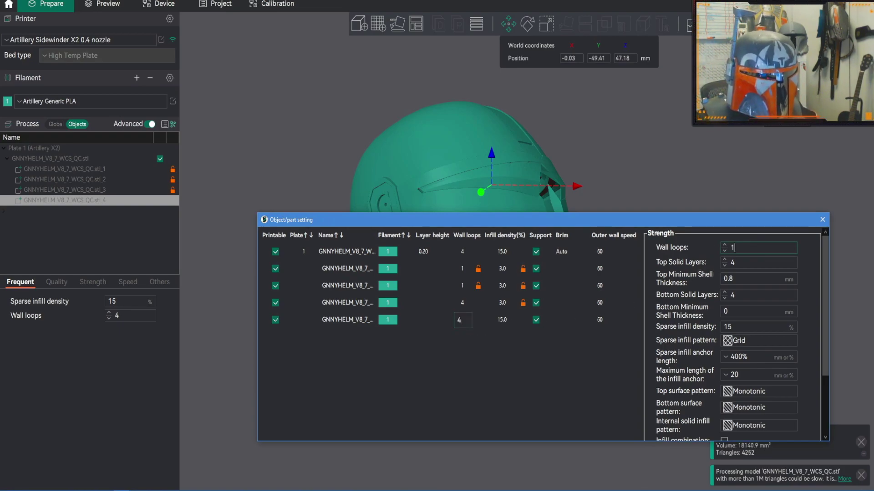
{"action": "key", "text": "Tab"}
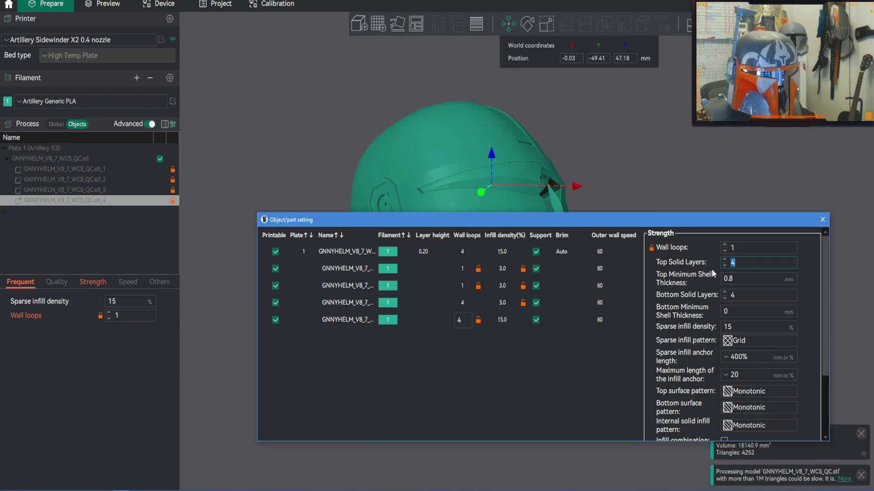
{"action": "type", "text": "2"}
{"action": "key", "text": "Tab"}
Step: Set the fourth helmet part's bottom solid layers to 1 and its sparse infill density to 3%
{"action": "key", "text": "Tab"}
{"action": "type", "text": "1"}
{"action": "key", "text": "Tab"}
{"action": "key", "text": "Tab"}
{"action": "type", "text": "3"}
{"action": "key", "text": "Tab"}
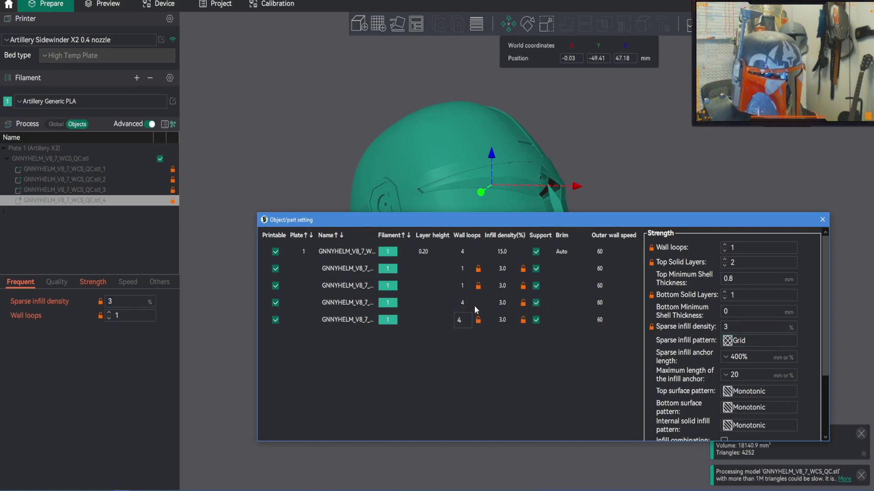
Step: Try again to set the fourth helmet part's wall loops to 1
{"action": "left_click", "coordinate": [460, 302]}
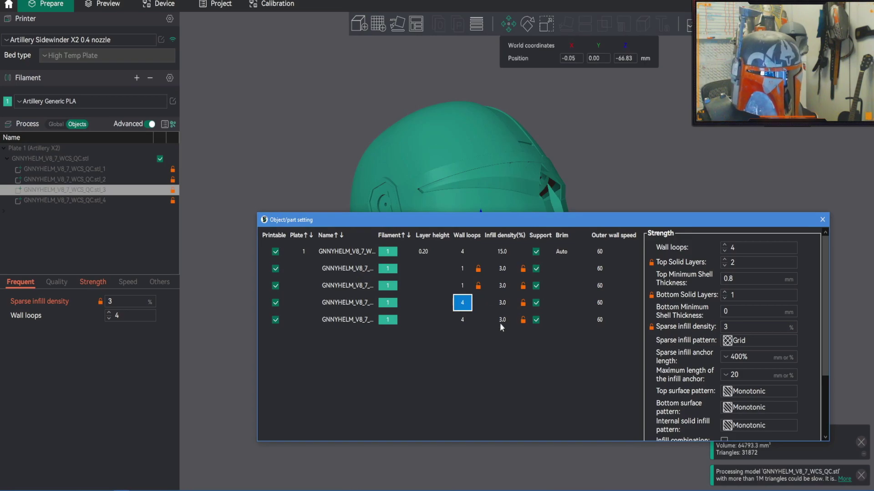
{"action": "left_click", "coordinate": [463, 320]}
{"action": "left_click", "coordinate": [463, 320]}
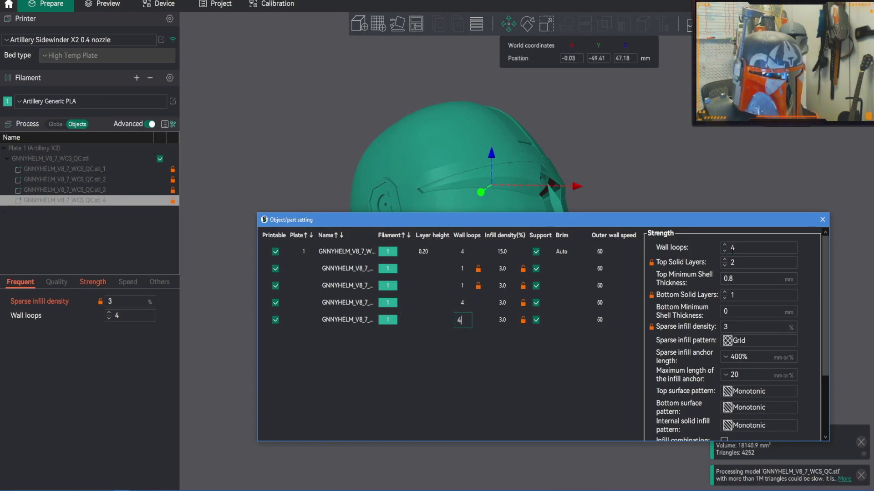
{"action": "left_click_drag", "start_coordinate": [740, 249], "coordinate": [706, 252]}
{"action": "type", "text": "2"}
{"action": "key", "text": "BackSpace"}
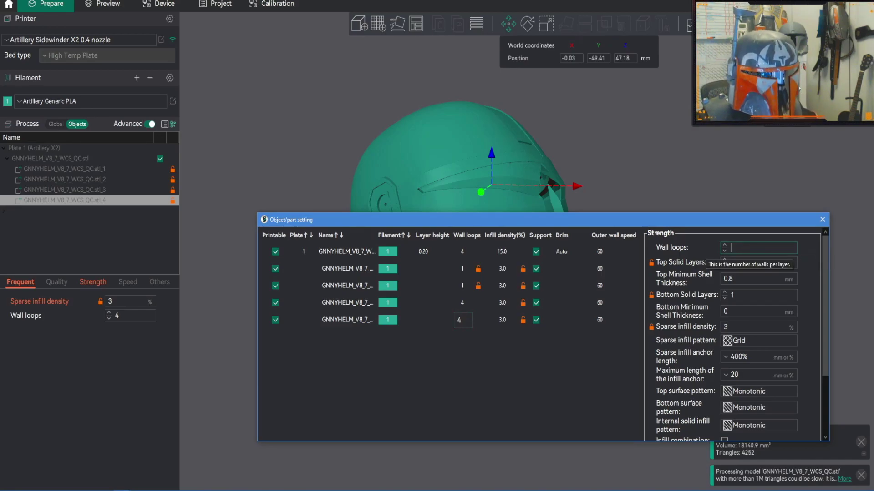
{"action": "type", "text": "1"}
{"action": "key", "text": "Return"}
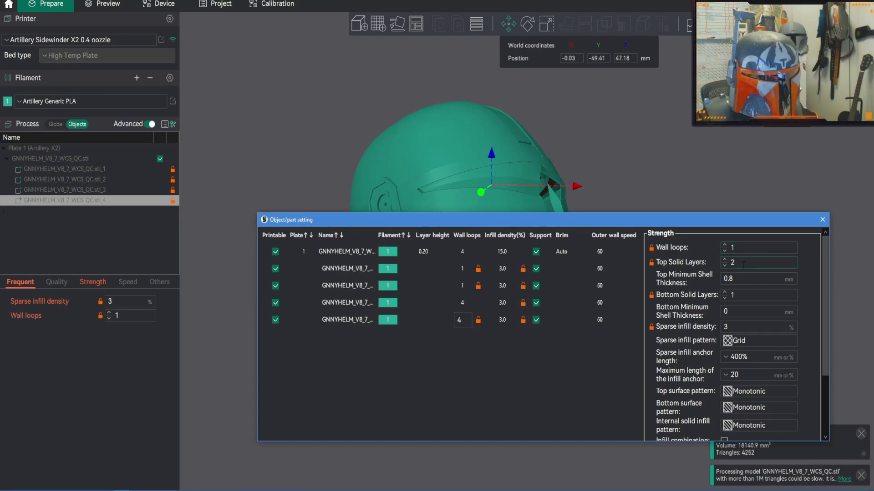
Step: Check the strength overrides stored for the fourth and third helmet parts
{"action": "mouse_move", "coordinate": [824, 279]}
{"action": "left_mouse_down"}
{"action": "mouse_move", "coordinate": [826, 373]}
{"action": "mouse_move", "coordinate": [815, 275]}
{"action": "left_mouse_up"}
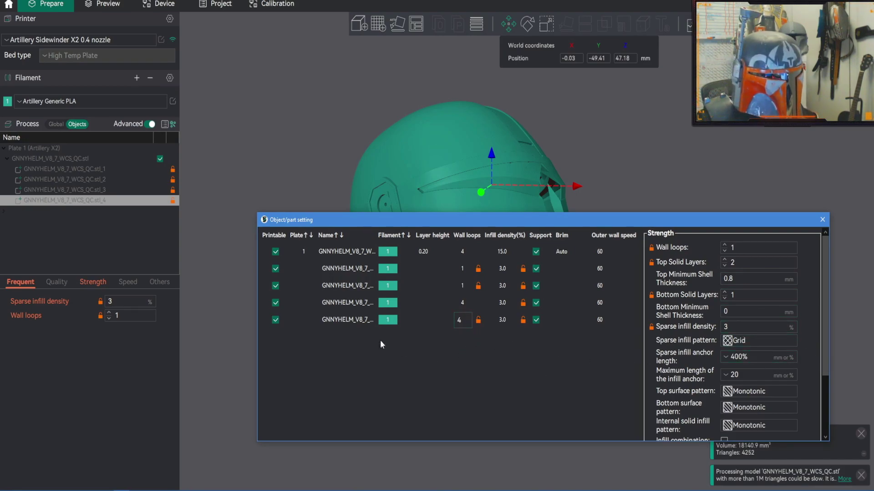
{"action": "left_click", "coordinate": [345, 320]}
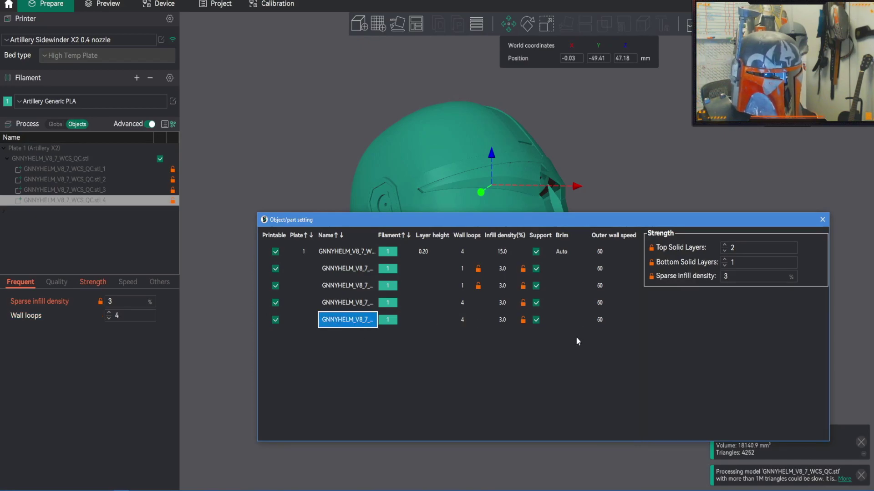
{"action": "key", "text": "Up"}
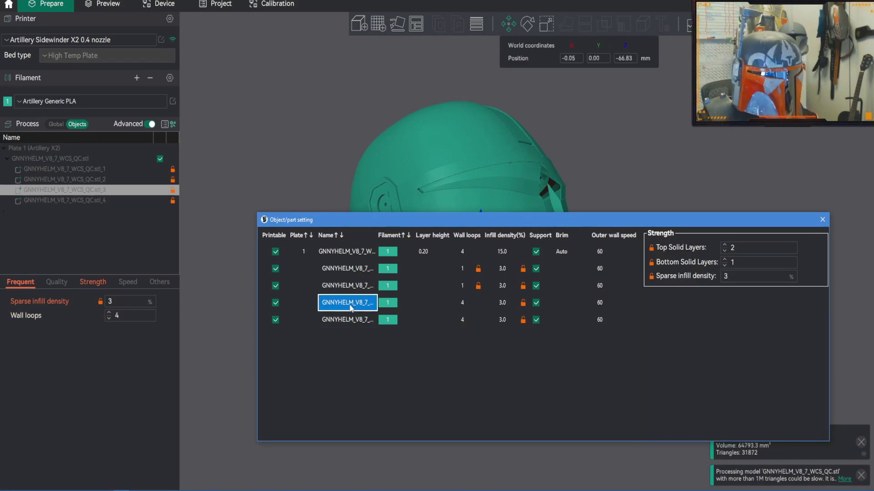
Step: Reset the second helmet part's wall loops, top and bottom solid layers and sparse infill density to their defaults
{"action": "left_click", "coordinate": [478, 286]}
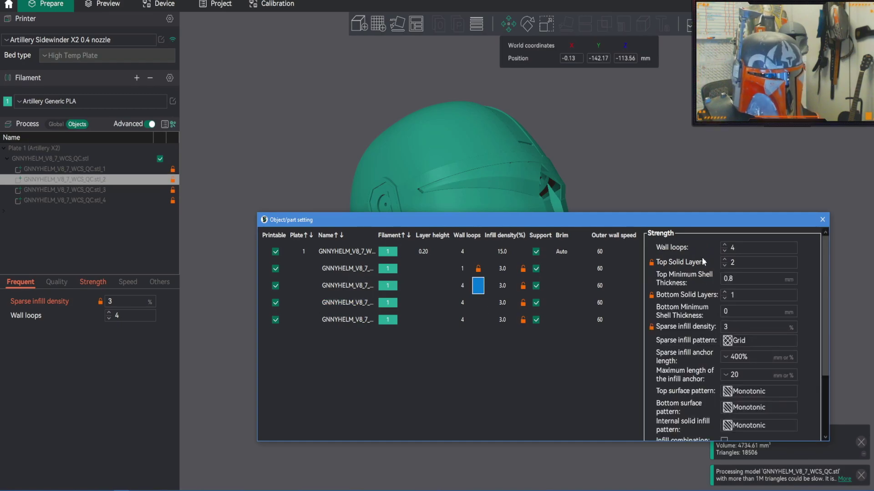
{"action": "left_click", "coordinate": [652, 263]}
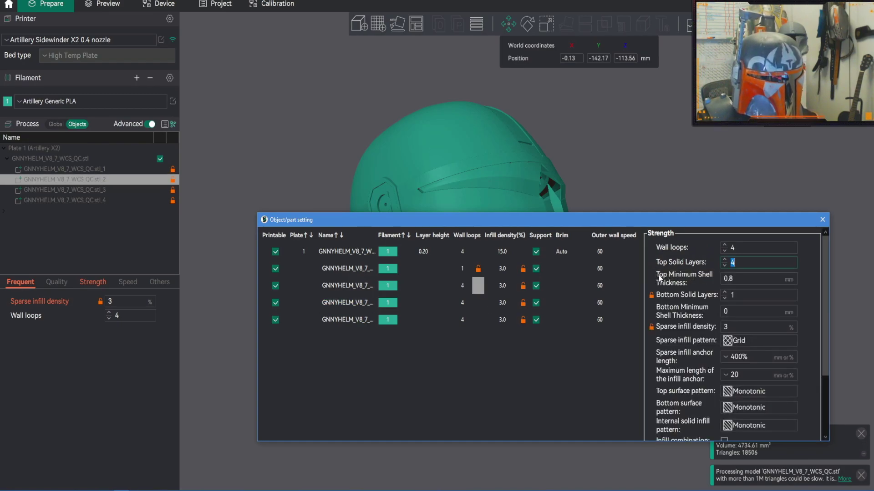
{"action": "left_click", "coordinate": [652, 295]}
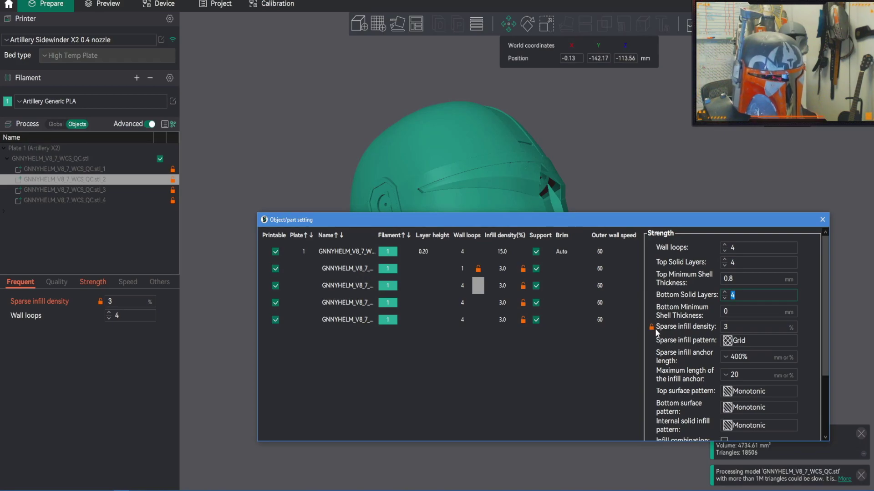
{"action": "left_click", "coordinate": [652, 325]}
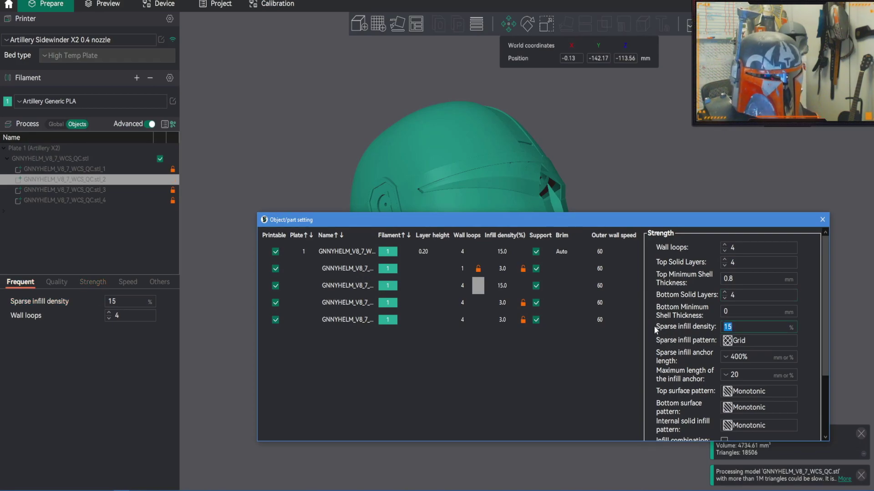
{"action": "left_click", "coordinate": [469, 270]}
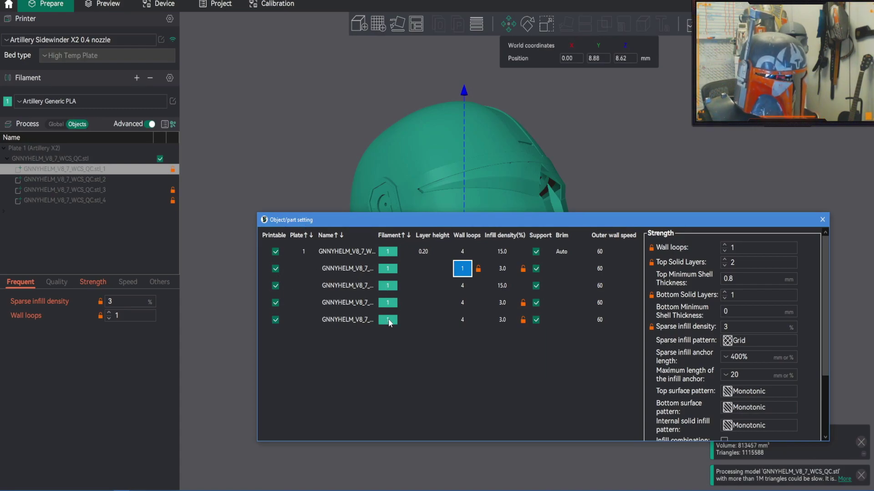
Step: Set the second helmet part's wall loops to 1 and its top solid layers to 2
{"action": "left_click", "coordinate": [465, 286]}
{"action": "left_click", "coordinate": [465, 288]}
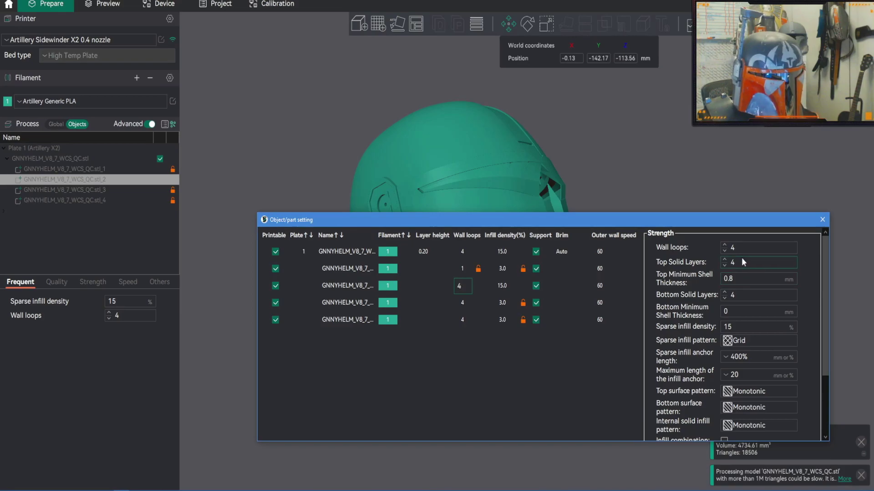
{"action": "double_click", "coordinate": [733, 248]}
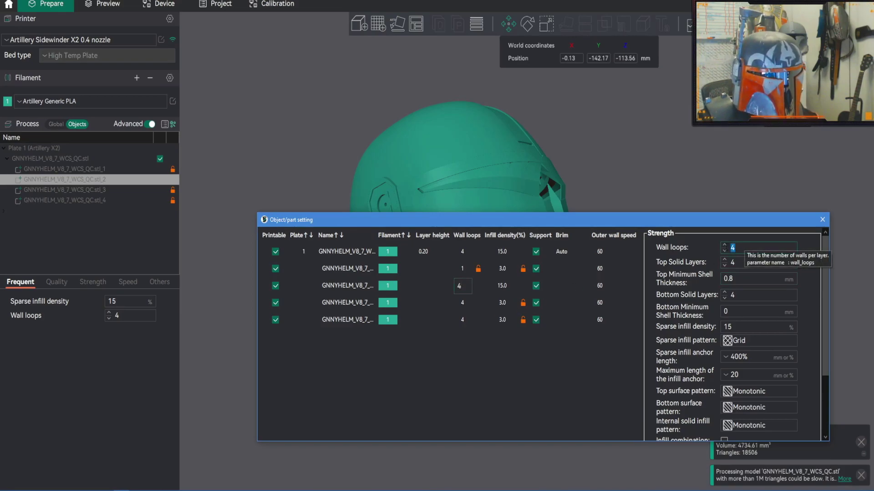
{"action": "type", "text": "1"}
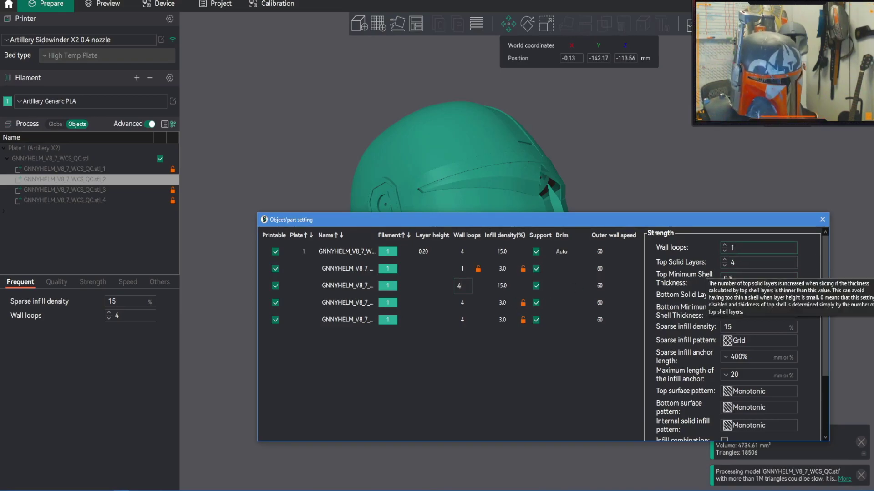
{"action": "key", "text": "Tab"}
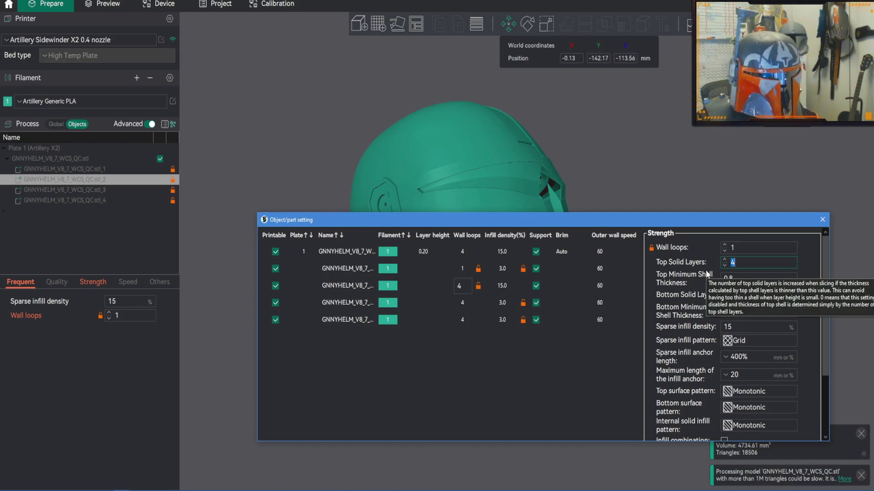
{"action": "type", "text": "2"}
{"action": "key", "text": "Tab"}
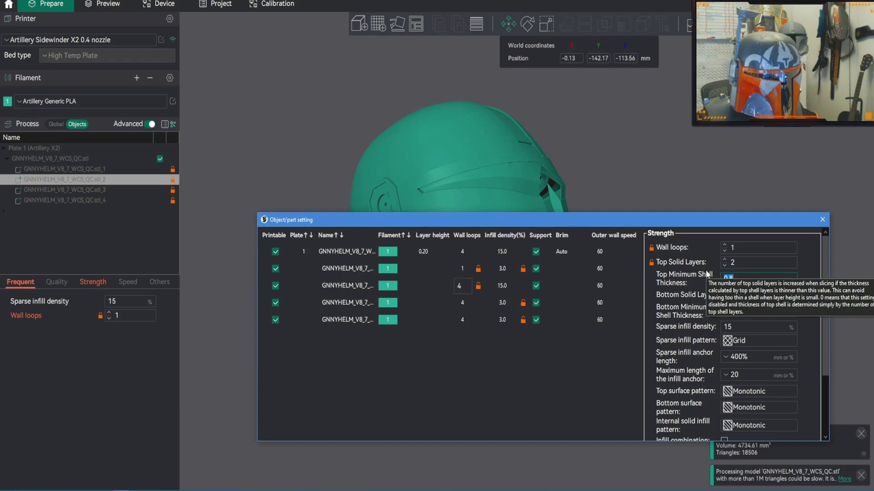
Step: Set the second helmet part's bottom solid layers to 1 and its sparse infill density to 3%
{"action": "key", "text": "Tab"}
{"action": "key", "text": "Tab"}
{"action": "type", "text": "3"}
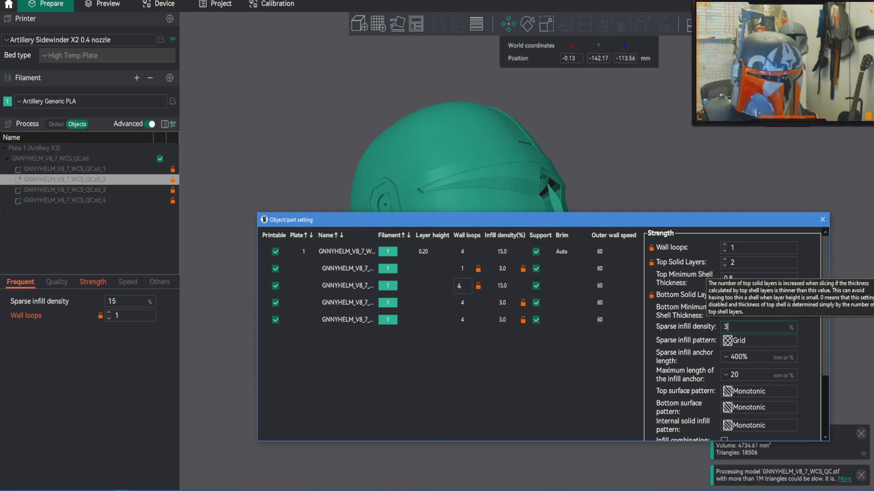
{"action": "key", "text": "Tab"}
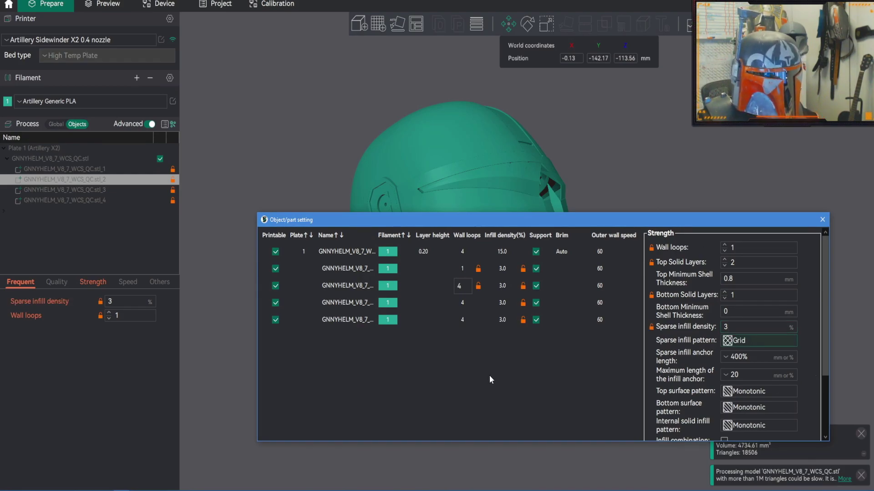
Step: Look through the remaining infill and surface pattern settings of the second helmet part
{"action": "left_click_drag", "start_coordinate": [826, 356], "coordinate": [830, 437]}
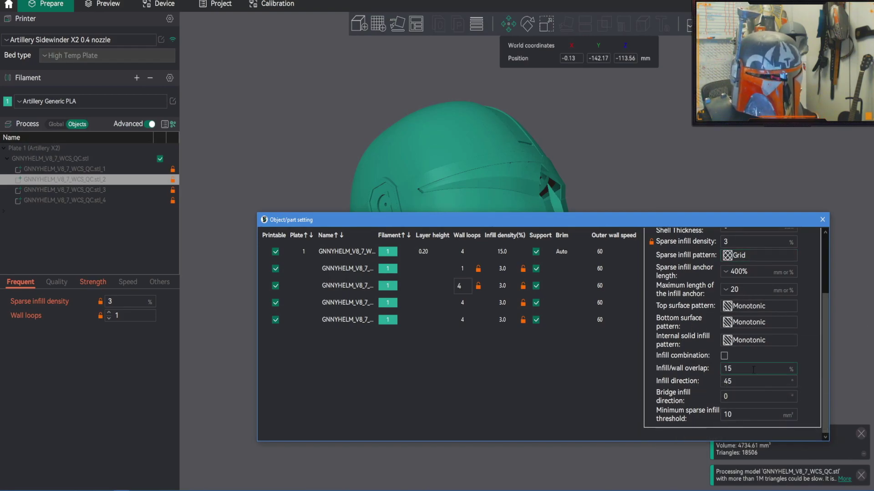
{"action": "left_click", "coordinate": [768, 342]}
{"action": "left_click", "coordinate": [826, 345]}
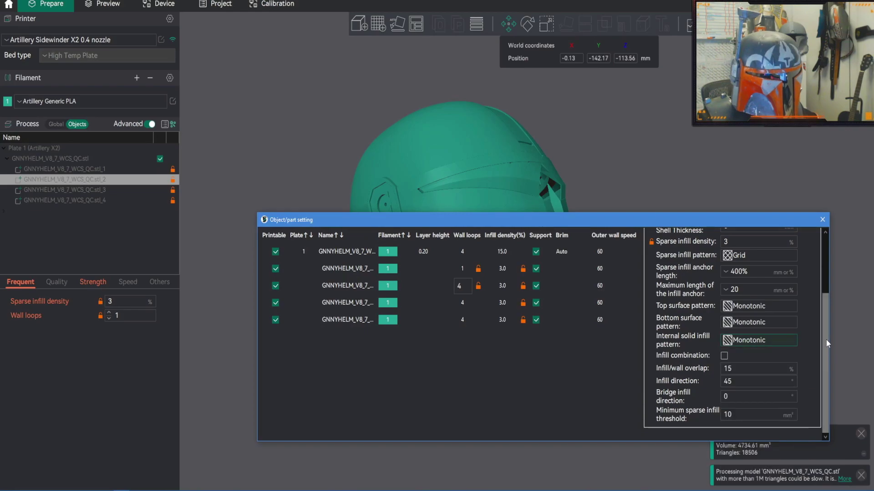
{"action": "left_click_drag", "start_coordinate": [826, 341], "coordinate": [825, 282]}
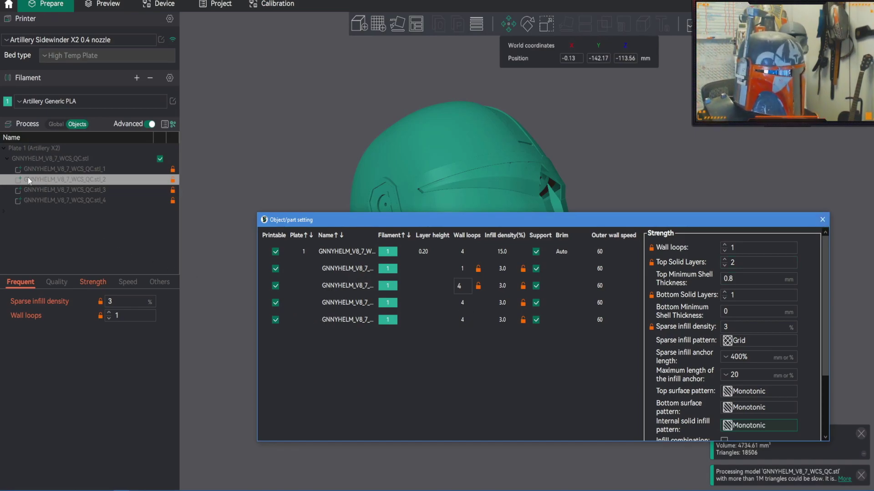
Step: Close the object settings table and delete the helmet model from the build plate
{"action": "left_click", "coordinate": [822, 220]}
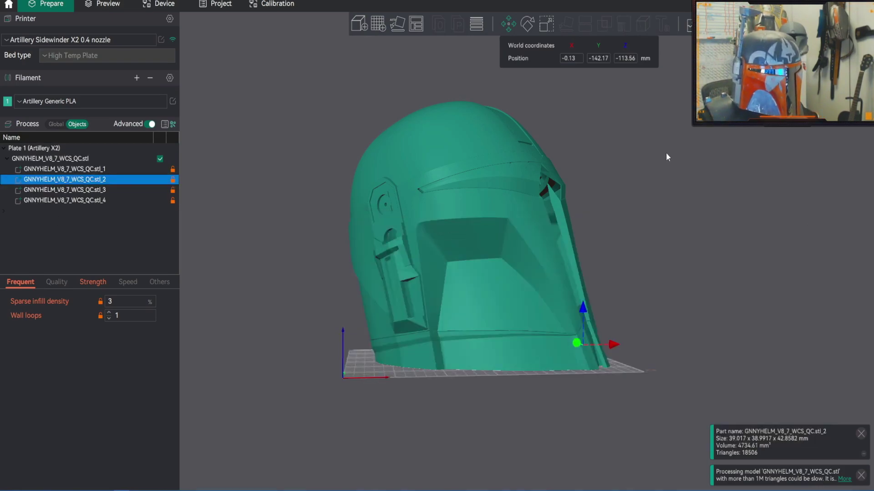
{"action": "key", "text": "0"}
{"action": "left_click_drag", "start_coordinate": [655, 156], "coordinate": [649, 155]}
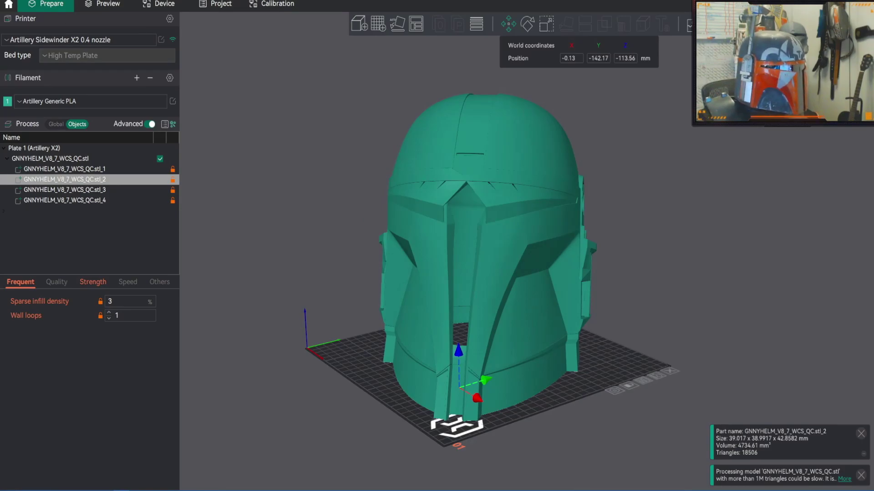
{"action": "mouse_move", "coordinate": [338, 129]}
{"action": "left_mouse_down"}
{"action": "mouse_move", "coordinate": [331, 123]}
{"action": "mouse_move", "coordinate": [364, 138]}
{"action": "mouse_move", "coordinate": [355, 143]}
{"action": "mouse_move", "coordinate": [380, 141]}
{"action": "mouse_move", "coordinate": [342, 143]}
{"action": "left_mouse_up"}
{"action": "left_click_drag", "start_coordinate": [568, 199], "coordinate": [569, 186]}
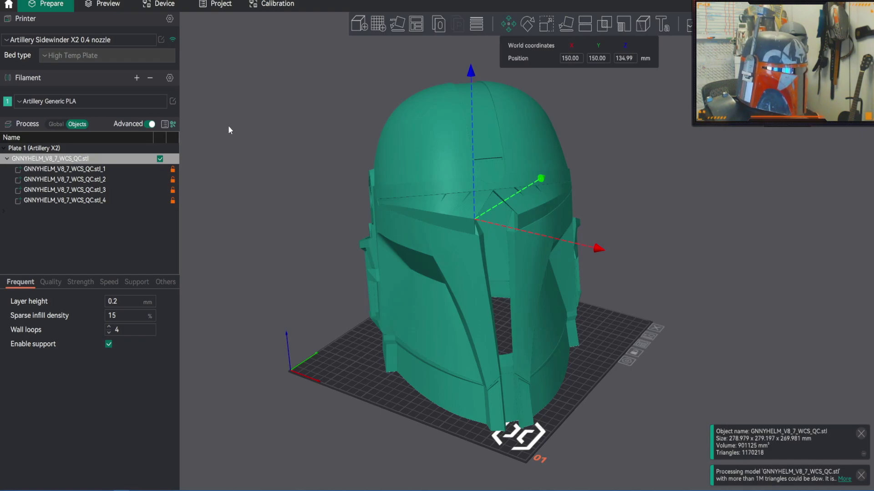
{"action": "left_click_drag", "start_coordinate": [338, 60], "coordinate": [318, 106]}
{"action": "left_click_drag", "start_coordinate": [263, 111], "coordinate": [399, 127]}
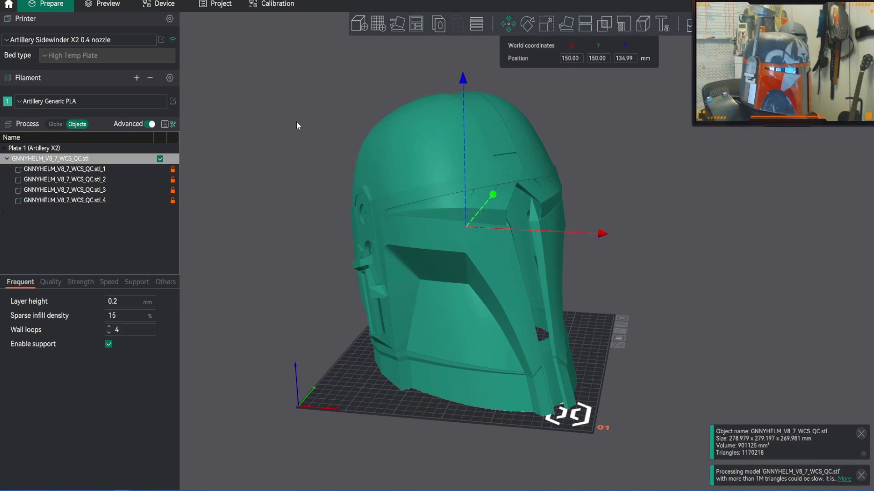
{"action": "left_click", "coordinate": [60, 159]}
{"action": "key", "text": "Delete"}
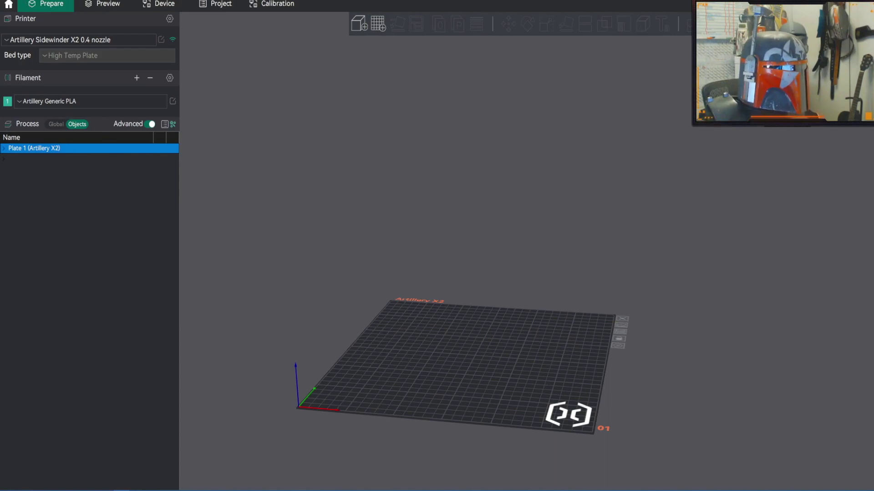
{"action": "left_click", "coordinate": [8, 4]}
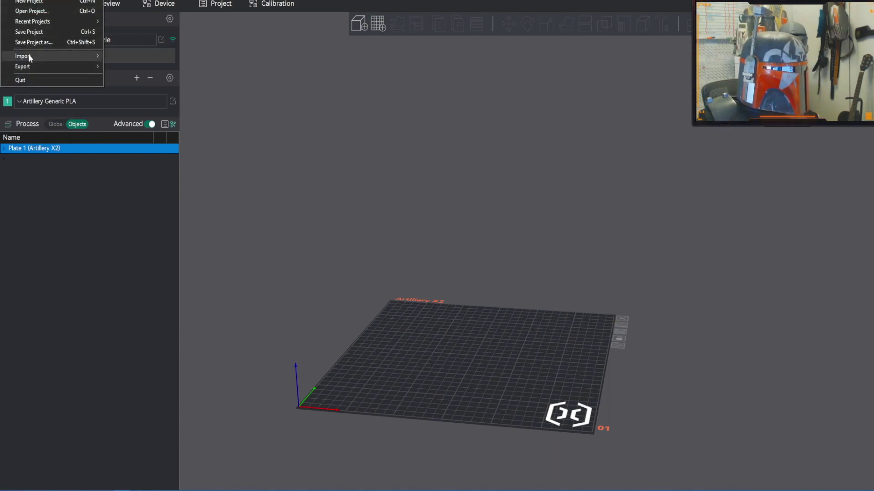
{"action": "mouse_move", "coordinate": [28, 54]}
{"action": "left_click", "coordinate": [183, 56]}
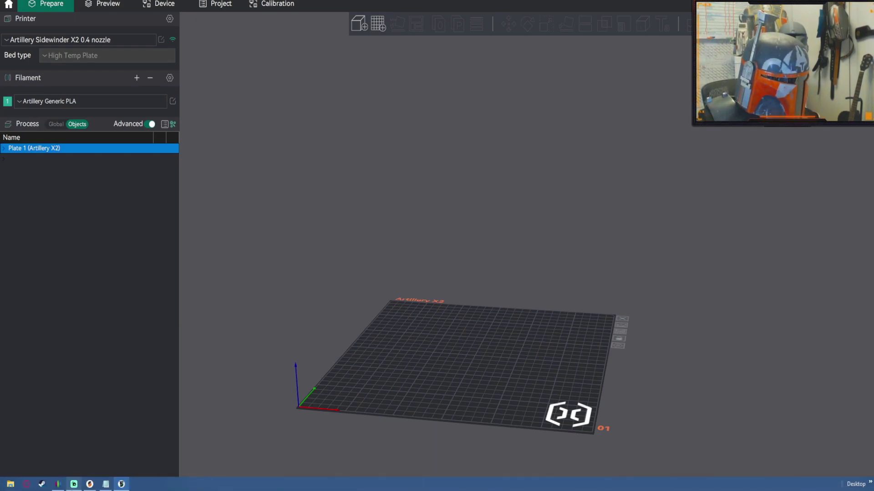
Step: Switch to PrusaSlicer and view the part with painted supports on the build plate
{"action": "left_click", "coordinate": [90, 485]}
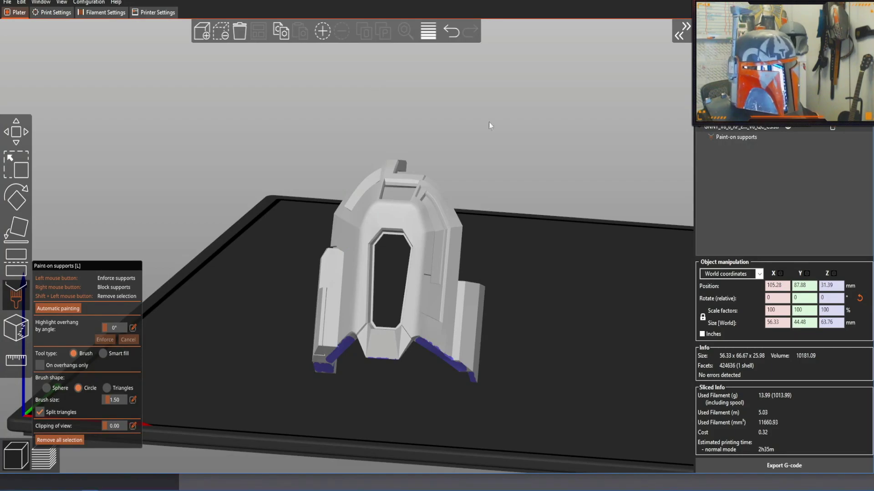
{"action": "mouse_move", "coordinate": [231, 113]}
{"action": "left_mouse_down"}
{"action": "mouse_move", "coordinate": [209, 121]}
{"action": "mouse_move", "coordinate": [222, 120]}
{"action": "left_mouse_up"}
{"action": "scroll", "coordinate": [466, 122], "scroll_direction": "down", "scroll_amount": 3}
{"action": "left_click_drag", "start_coordinate": [466, 121], "coordinate": [503, 132]}
Step: Try to switch the printer preset to MyEnder3, saving the modified support settings
{"action": "left_click", "coordinate": [783, 80]}
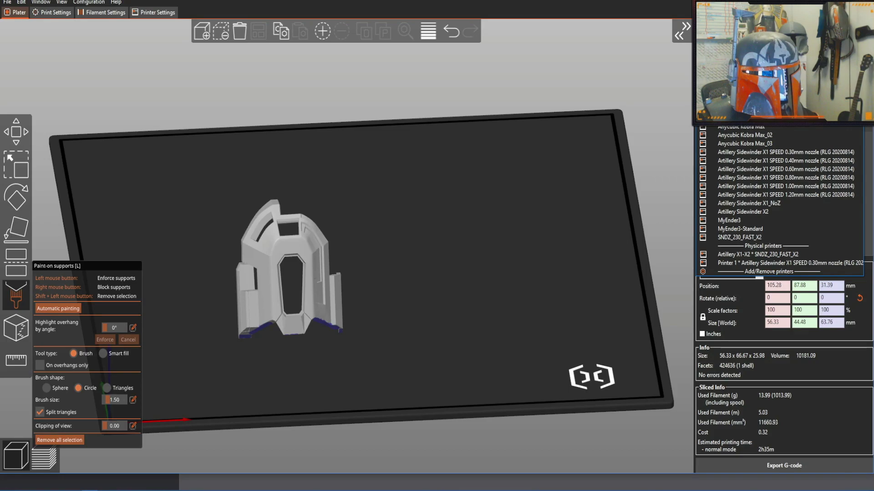
{"action": "left_click", "coordinate": [747, 221]}
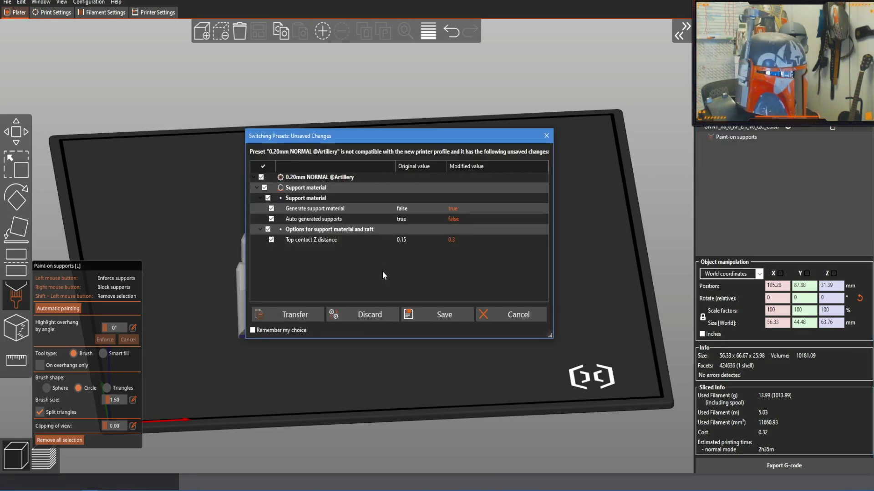
{"action": "left_click", "coordinate": [443, 315]}
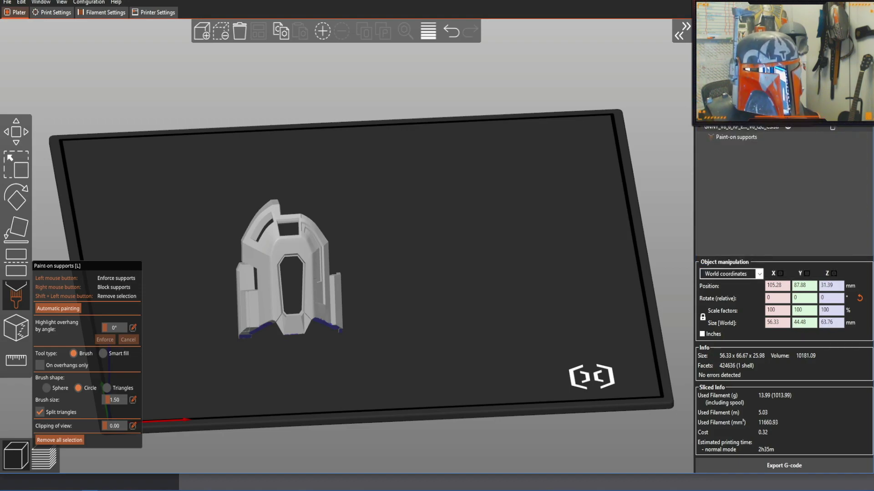
{"action": "left_click", "coordinate": [780, 79]}
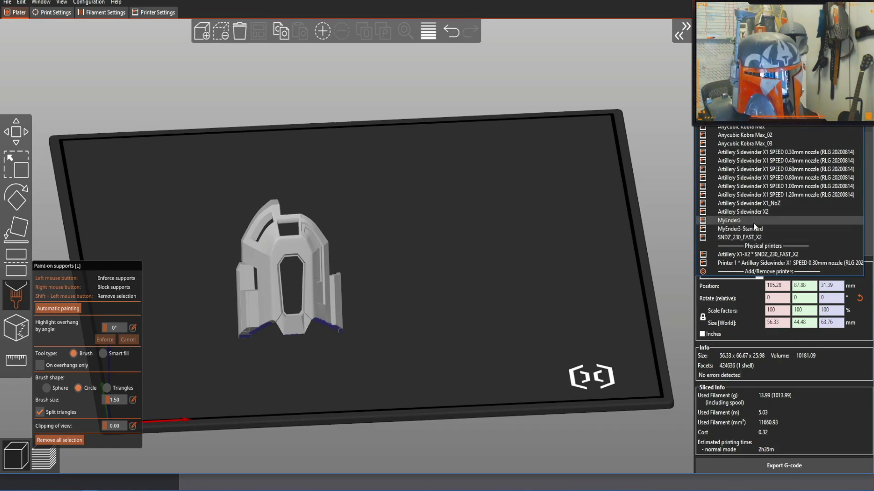
{"action": "left_click", "coordinate": [754, 229]}
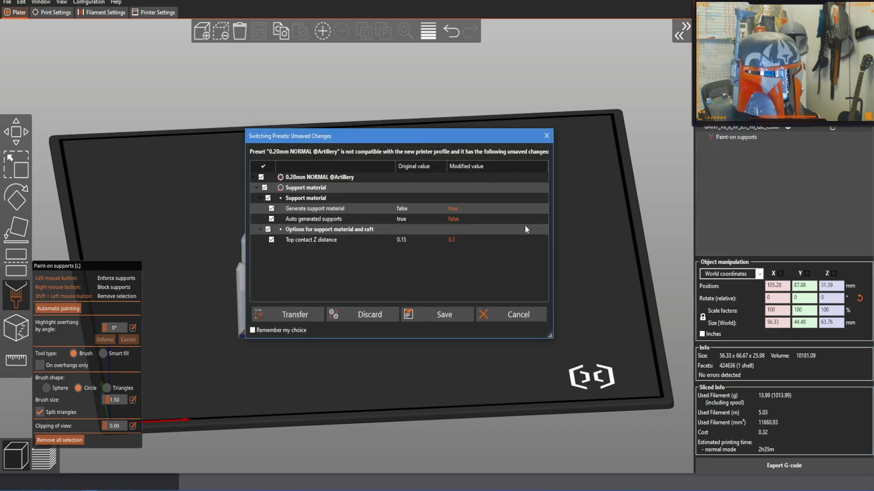
{"action": "left_click", "coordinate": [434, 313]}
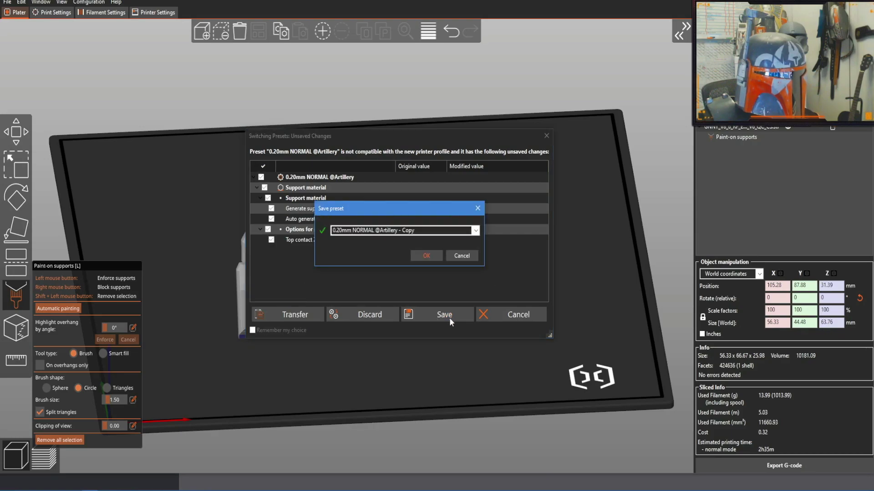
{"action": "left_click", "coordinate": [428, 255]}
Step: Remove the old part from the plate and import the Sentinel chestplate STL model
{"action": "left_click_drag", "start_coordinate": [429, 256], "coordinate": [360, 243]}
{"action": "key", "text": "Delete"}
{"action": "left_click", "coordinate": [6, 2]}
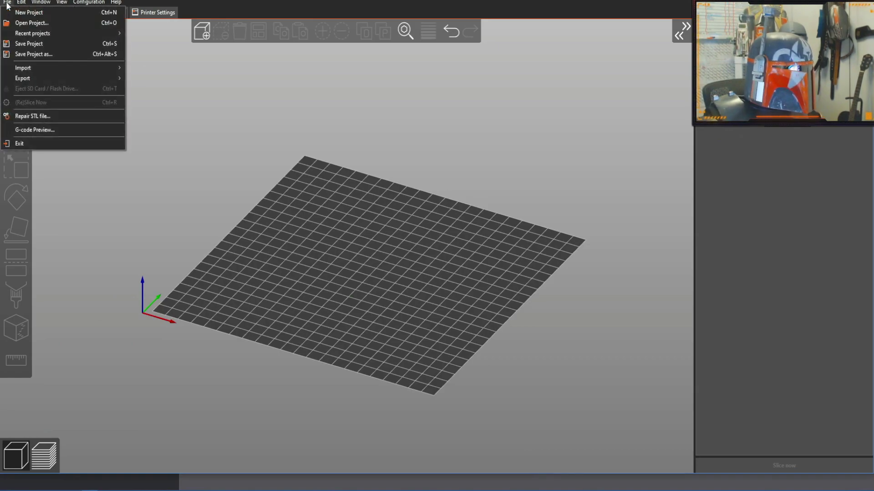
{"action": "mouse_move", "coordinate": [22, 68]}
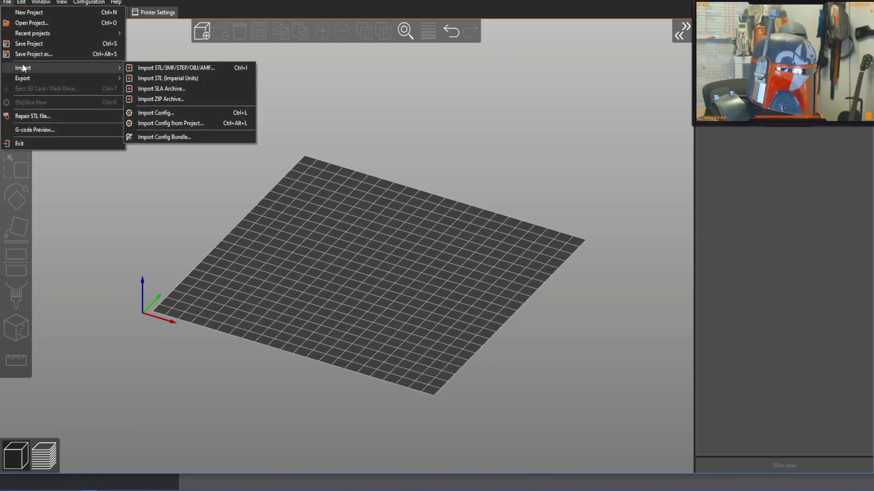
{"action": "left_click", "coordinate": [150, 68]}
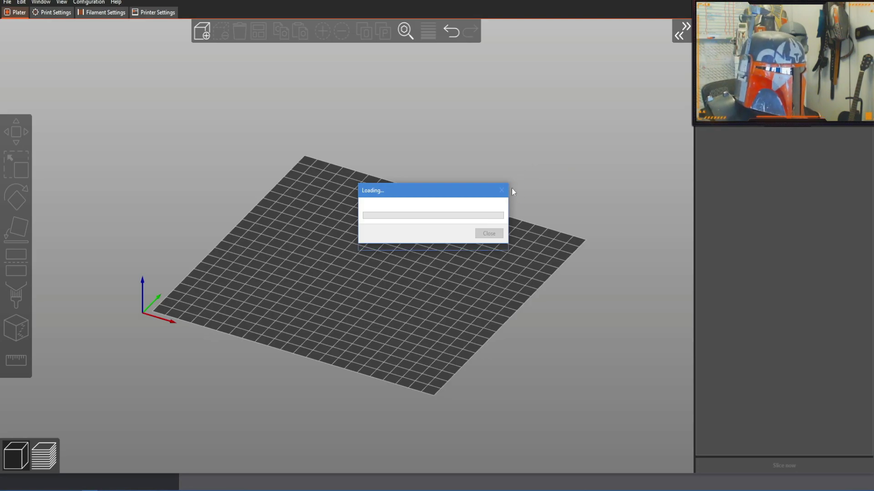
{"action": "scroll", "coordinate": [417, 209], "scroll_direction": "down", "scroll_amount": 7}
{"action": "left_click_drag", "start_coordinate": [333, 244], "coordinate": [399, 353]}
{"action": "scroll", "coordinate": [378, 328], "scroll_direction": "up", "scroll_amount": 3}
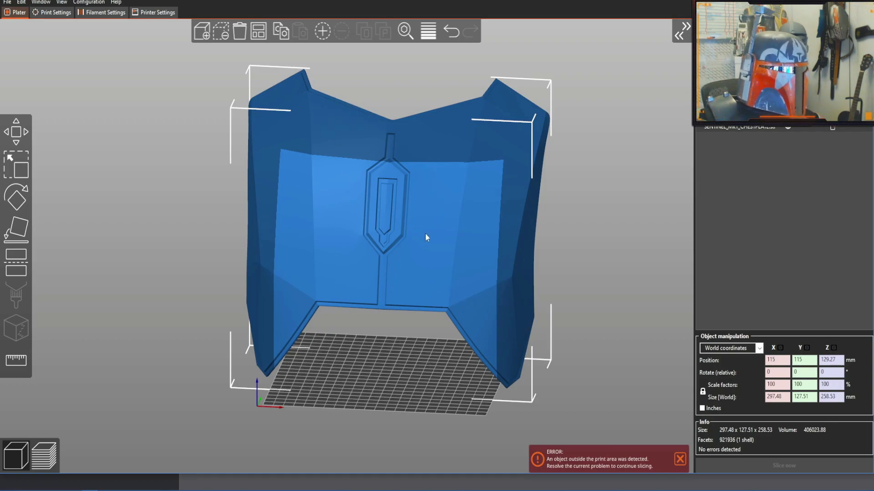
{"action": "left_click_drag", "start_coordinate": [309, 151], "coordinate": [312, 158]}
{"action": "middle_click_drag", "start_coordinate": [317, 172], "coordinate": [330, 181]}
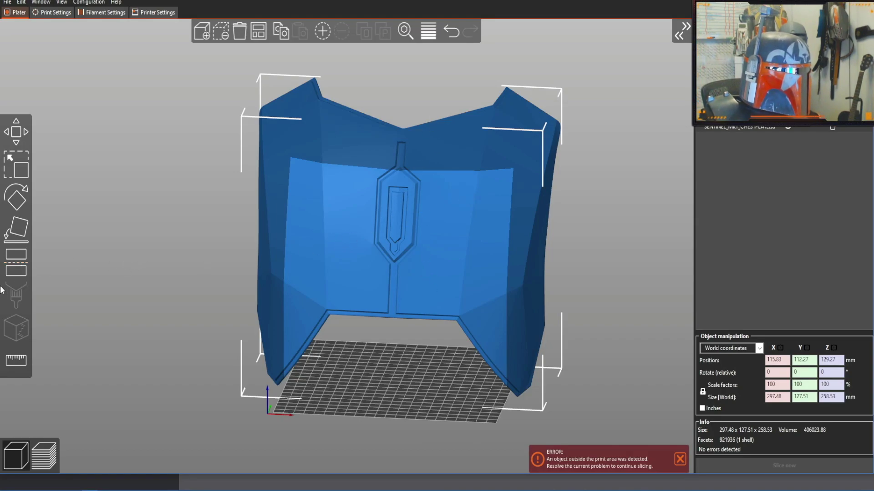
Step: Start a cut on the chestplate, set its mode to Dovetail and examine the groove preview
{"action": "left_click", "coordinate": [12, 273]}
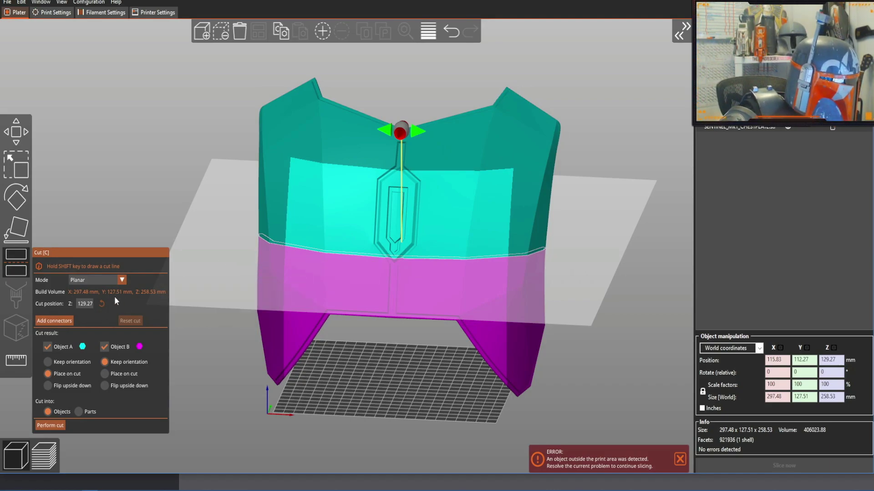
{"action": "left_click", "coordinate": [122, 281]}
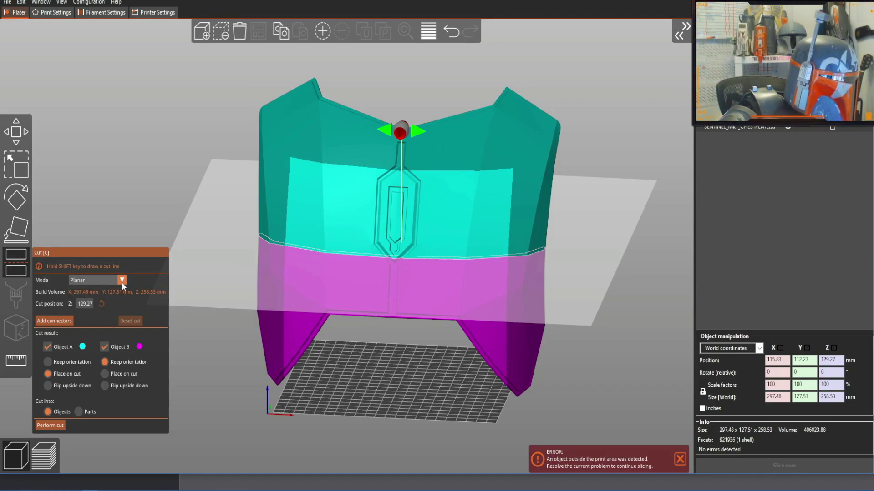
{"action": "left_click", "coordinate": [117, 300]}
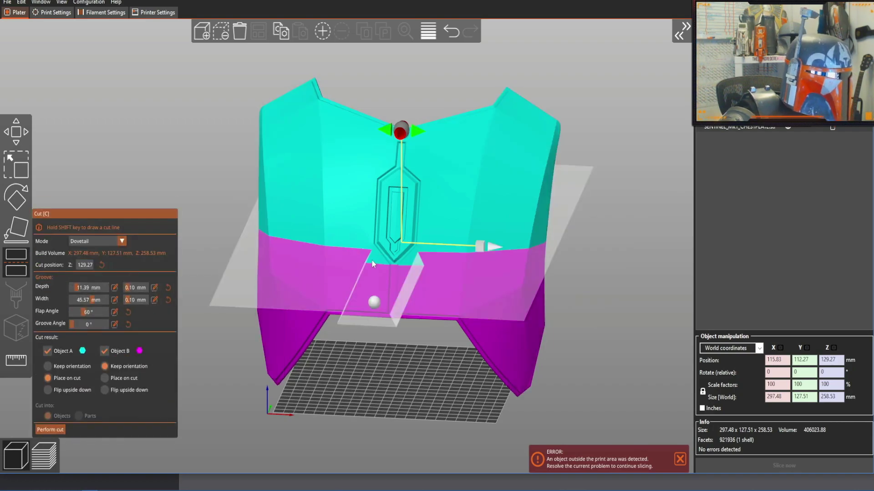
{"action": "left_click_drag", "start_coordinate": [228, 187], "coordinate": [210, 143]}
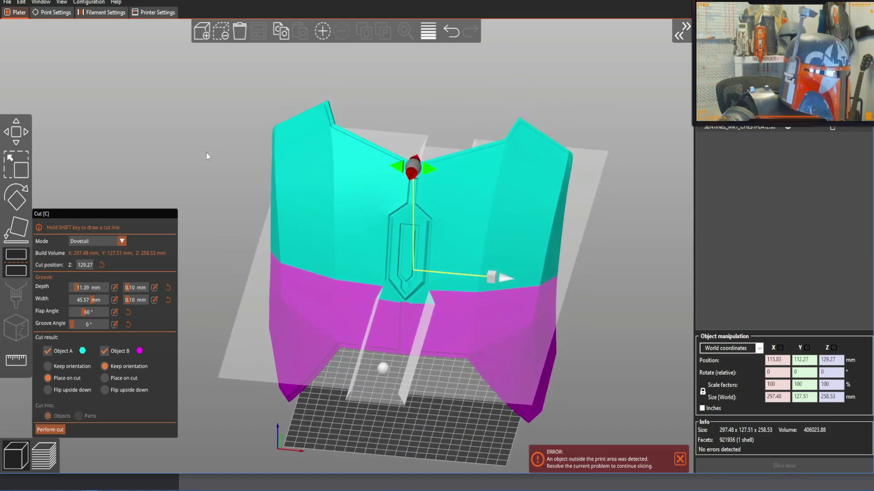
{"action": "left_click_drag", "start_coordinate": [217, 215], "coordinate": [214, 195]}
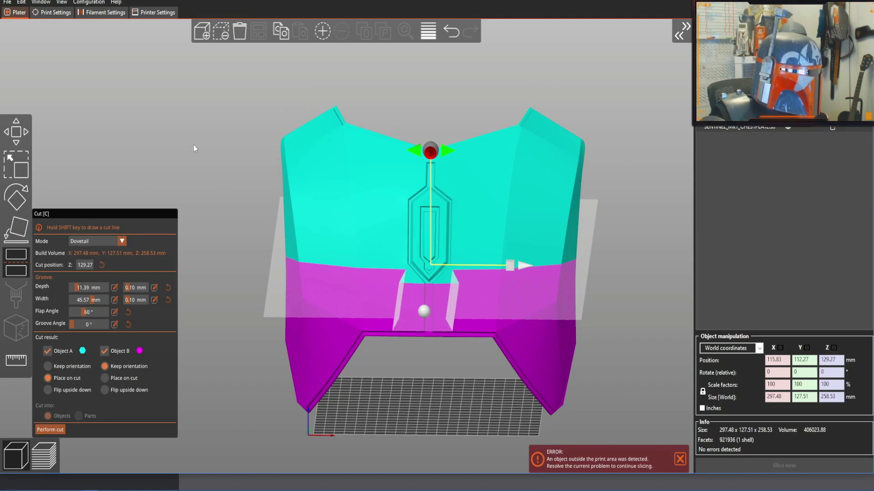
Step: Try to rotate the chestplate freehand onto its side about the Y axis
{"action": "left_click", "coordinate": [24, 142]}
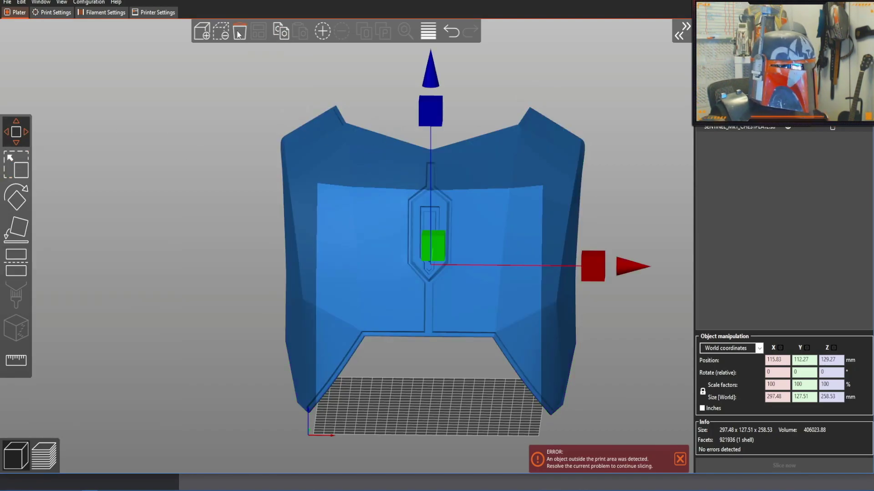
{"action": "left_click", "coordinate": [23, 199]}
{"action": "scroll", "coordinate": [508, 194], "scroll_direction": "down", "scroll_amount": 2}
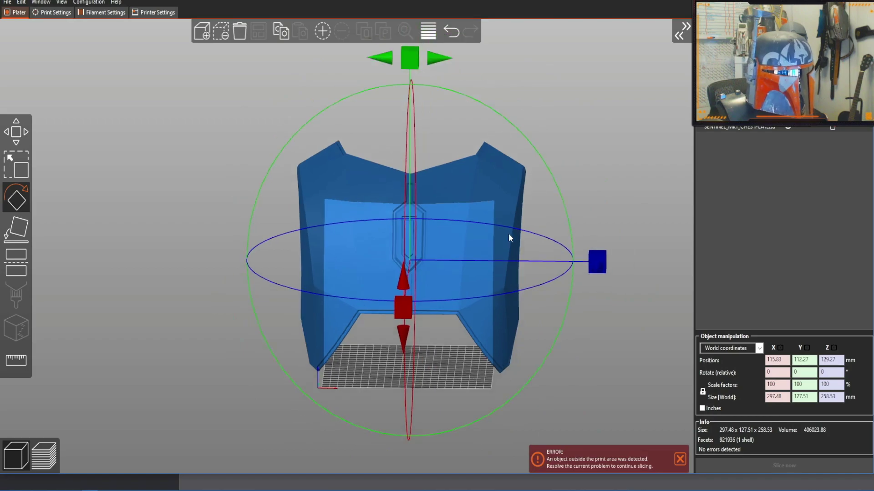
{"action": "left_click_drag", "start_coordinate": [429, 76], "coordinate": [558, 270]}
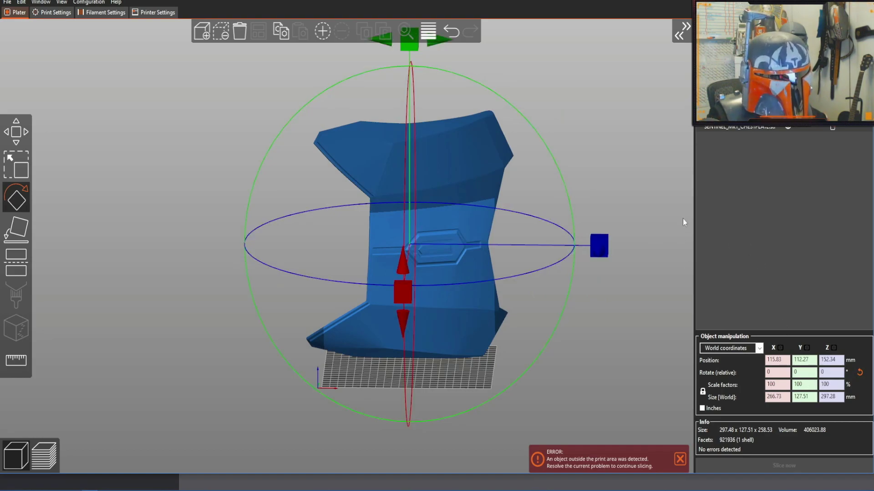
{"action": "right_click_drag", "start_coordinate": [659, 179], "coordinate": [627, 161]}
{"action": "left_click_drag", "start_coordinate": [627, 160], "coordinate": [626, 156]}
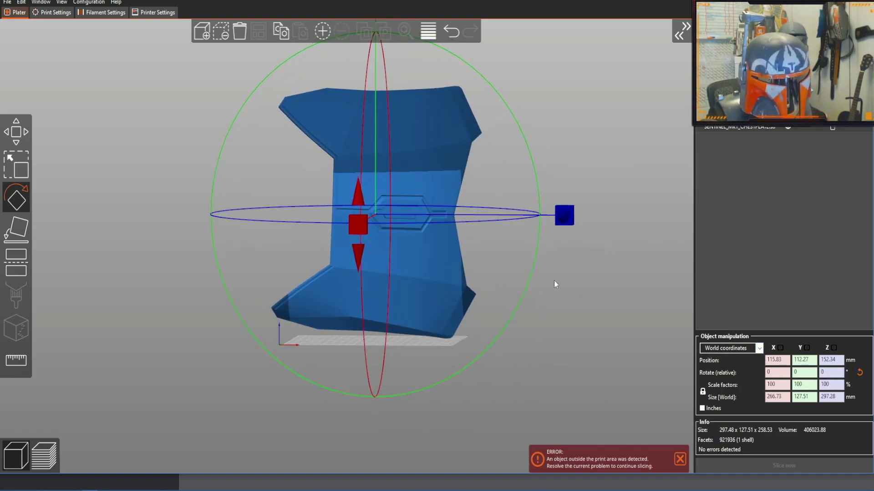
{"action": "key", "text": "ctrl+z"}
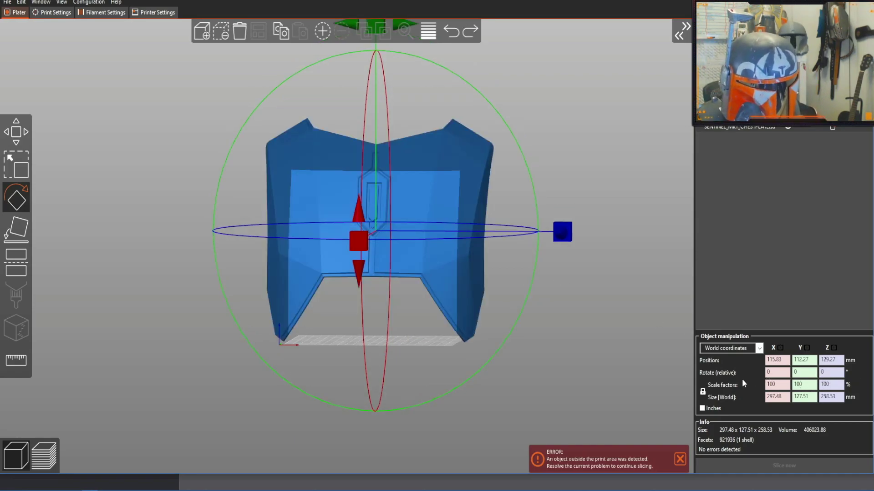
Step: Try to rotate the chestplate 90° about the X axis
{"action": "left_click", "coordinate": [778, 372]}
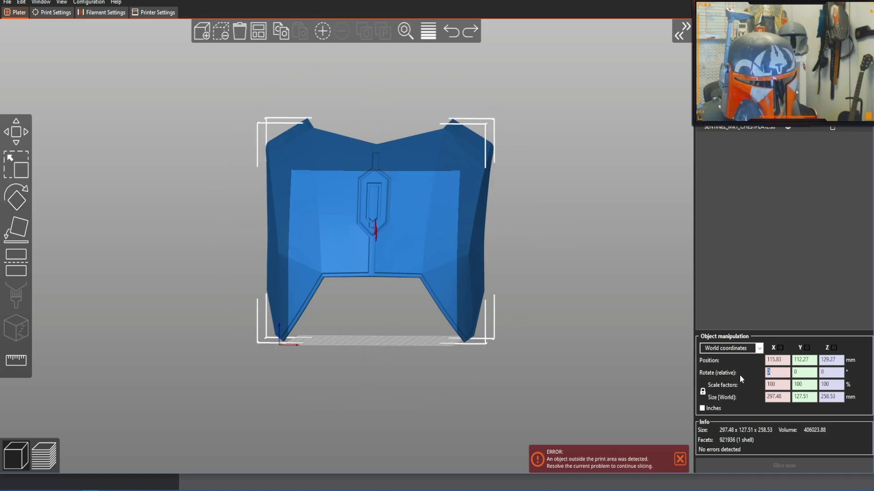
{"action": "type", "text": "90"}
{"action": "key", "text": "Return"}
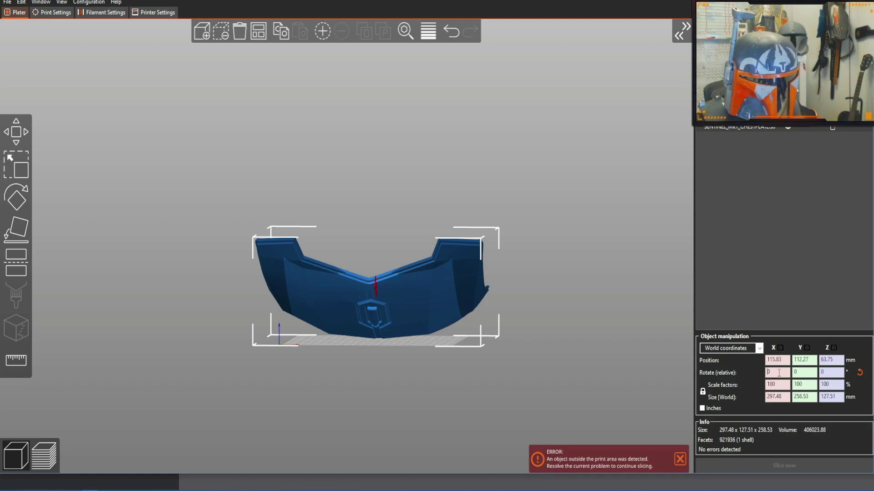
{"action": "left_click_drag", "start_coordinate": [523, 305], "coordinate": [573, 317]}
{"action": "key", "text": "ctrl+z"}
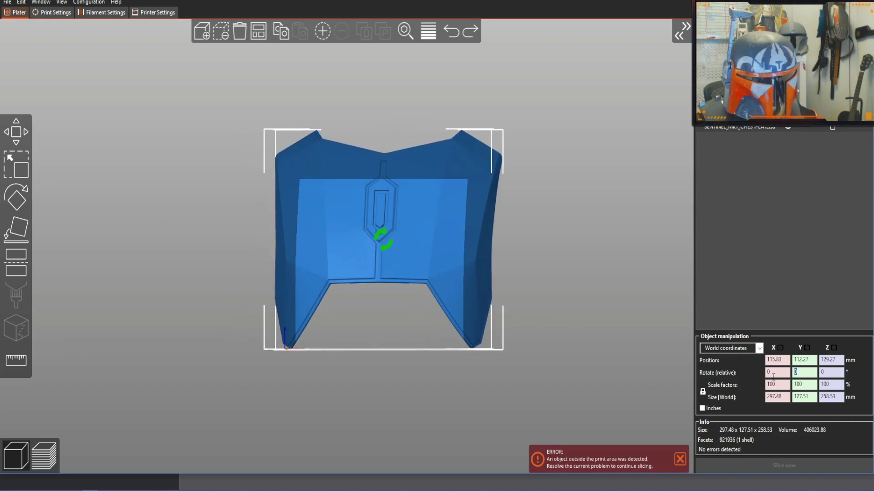
Step: Rotate the chestplate 90° about the Y axis so it stands on its side
{"action": "key", "text": "Return"}
{"action": "left_click_drag", "start_coordinate": [564, 208], "coordinate": [541, 240]}
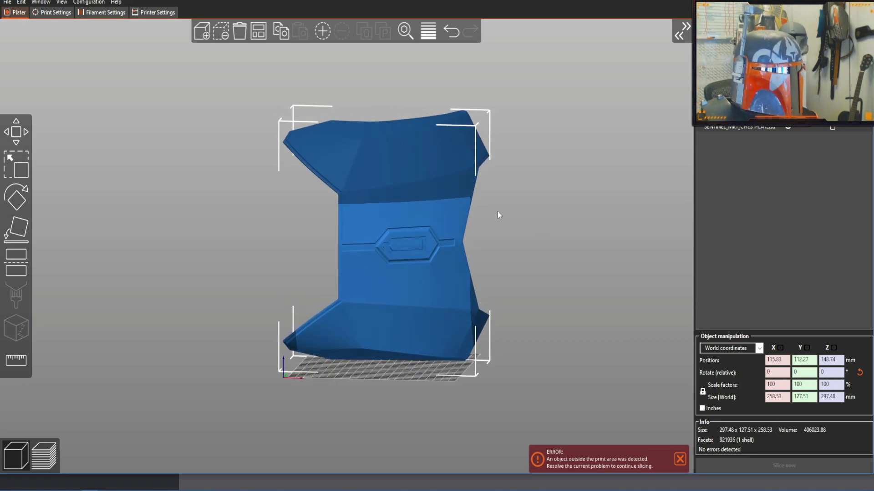
{"action": "scroll", "coordinate": [514, 247], "scroll_direction": "up", "scroll_amount": 3}
Step: Split the upright chestplate into two objects with a Planar cut at Z 148.74 mm
{"action": "left_click", "coordinate": [16, 266]}
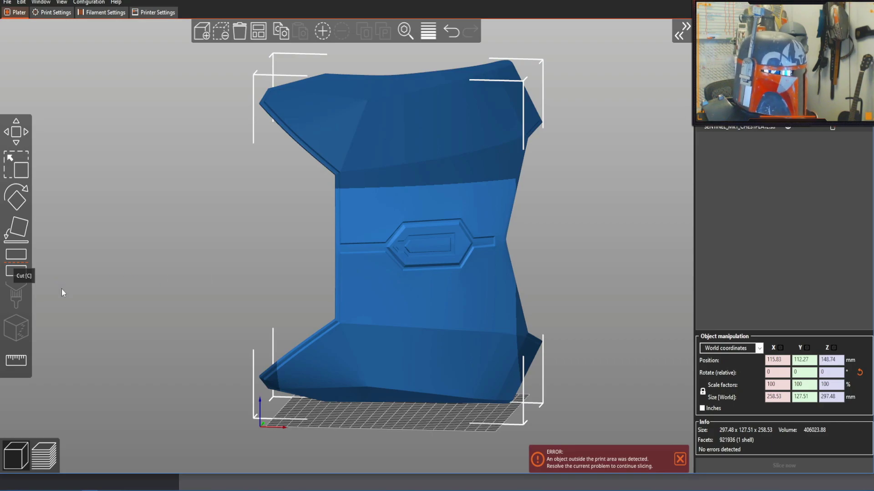
{"action": "left_click_drag", "start_coordinate": [671, 305], "coordinate": [634, 298]}
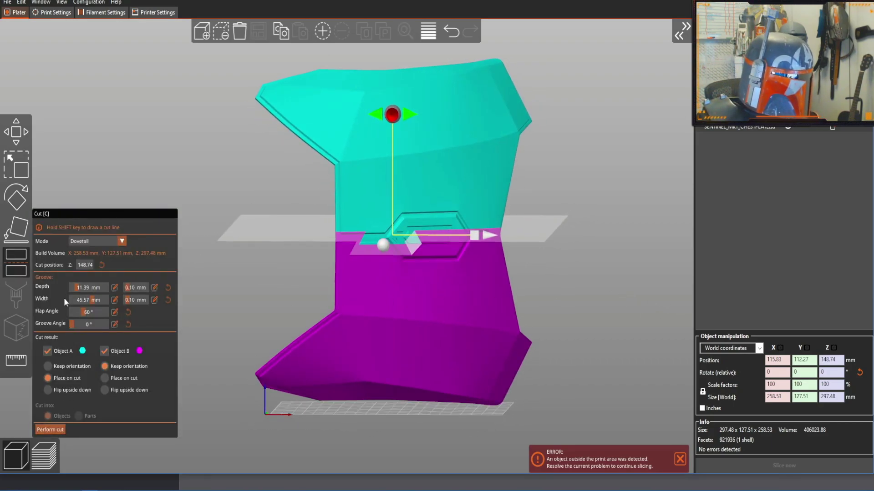
{"action": "left_click", "coordinate": [104, 242]}
{"action": "left_click", "coordinate": [109, 250]}
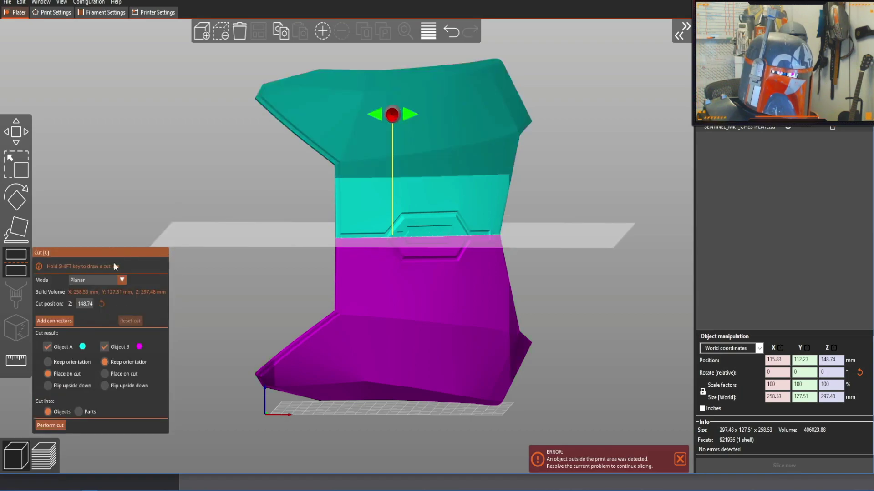
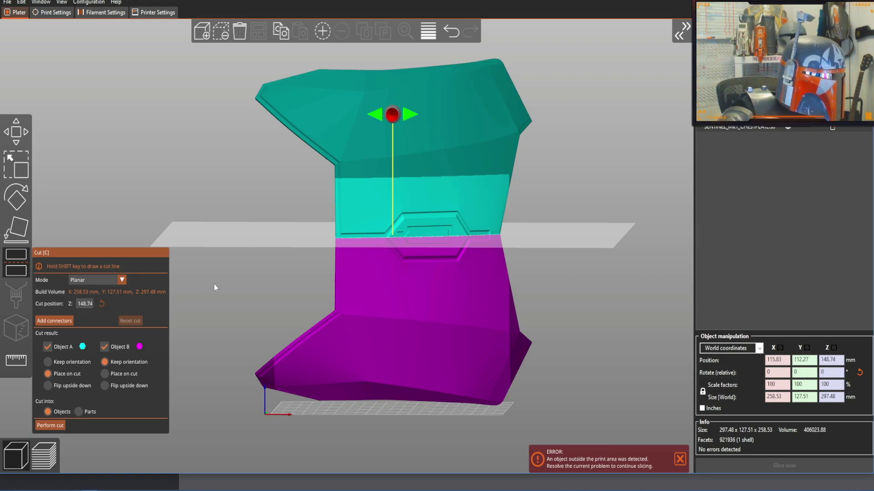
{"action": "left_click_drag", "start_coordinate": [564, 139], "coordinate": [564, 171]}
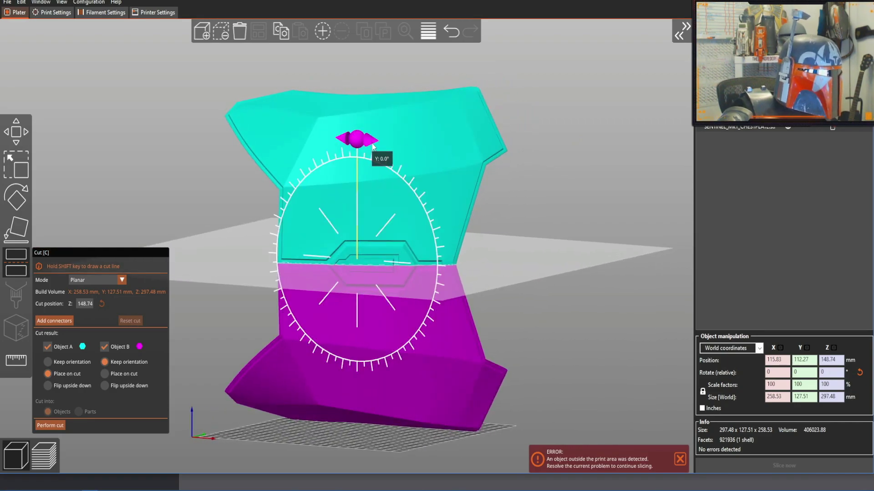
{"action": "left_click_drag", "start_coordinate": [568, 182], "coordinate": [457, 179]}
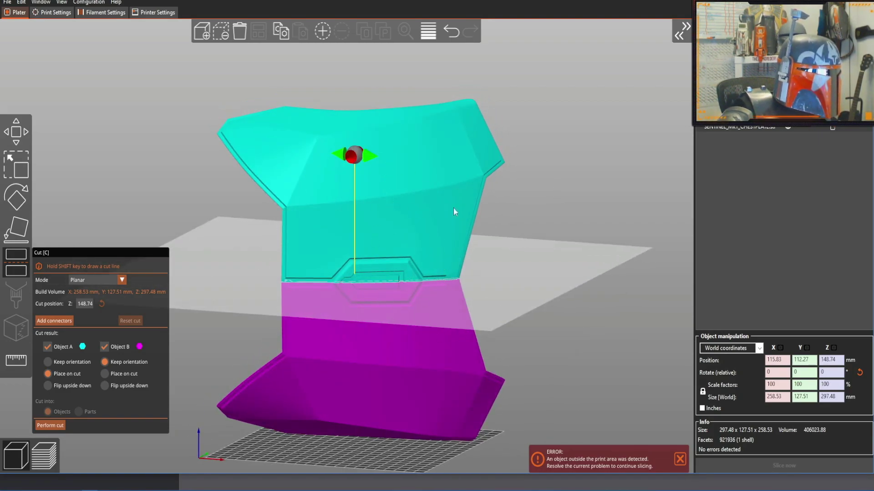
{"action": "mouse_move", "coordinate": [550, 187]}
{"action": "left_mouse_down"}
{"action": "mouse_move", "coordinate": [563, 181]}
{"action": "mouse_move", "coordinate": [561, 195]}
{"action": "left_mouse_up"}
{"action": "scroll", "coordinate": [574, 182], "scroll_direction": "up", "scroll_amount": 3}
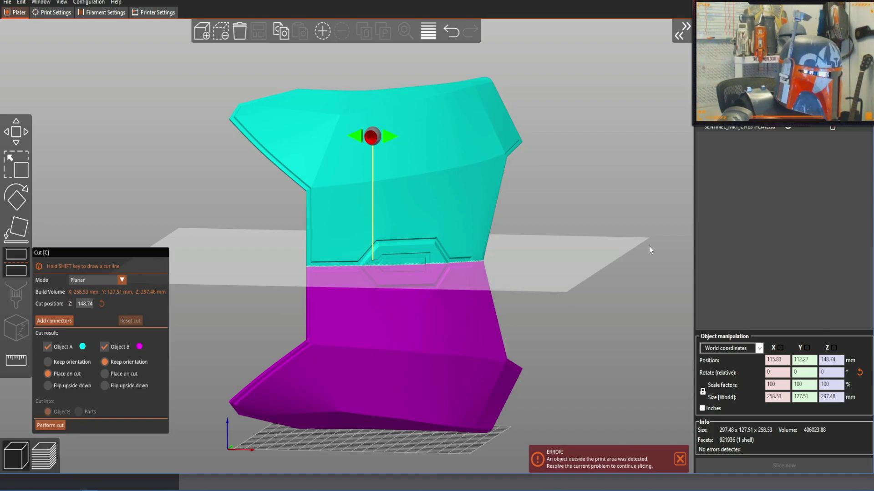
{"action": "left_click", "coordinate": [59, 427]}
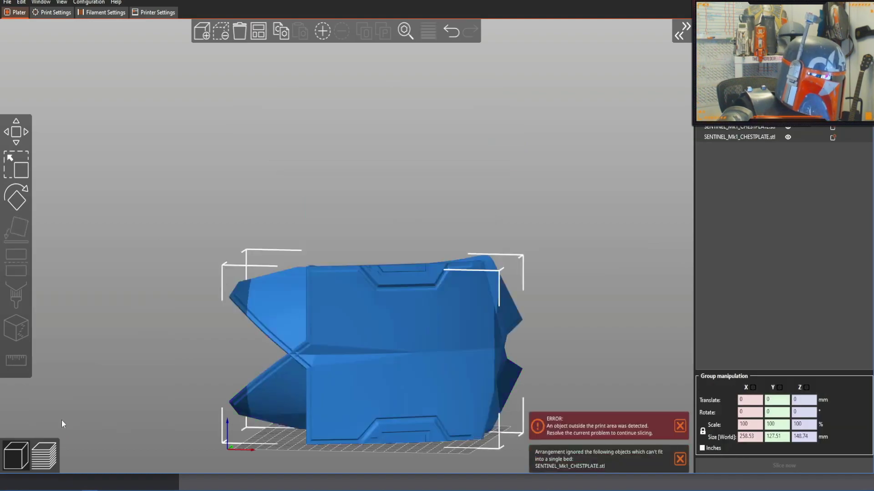
Step: Select one of the two chestplate halves and move it along Y to 182.73 mm, away from the other half
{"action": "left_click_drag", "start_coordinate": [227, 312], "coordinate": [232, 219]}
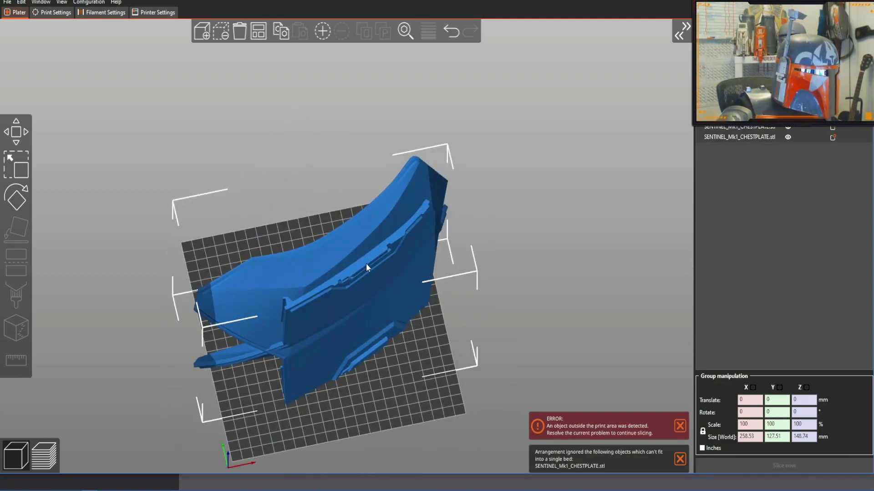
{"action": "left_click_drag", "start_coordinate": [249, 163], "coordinate": [332, 247]}
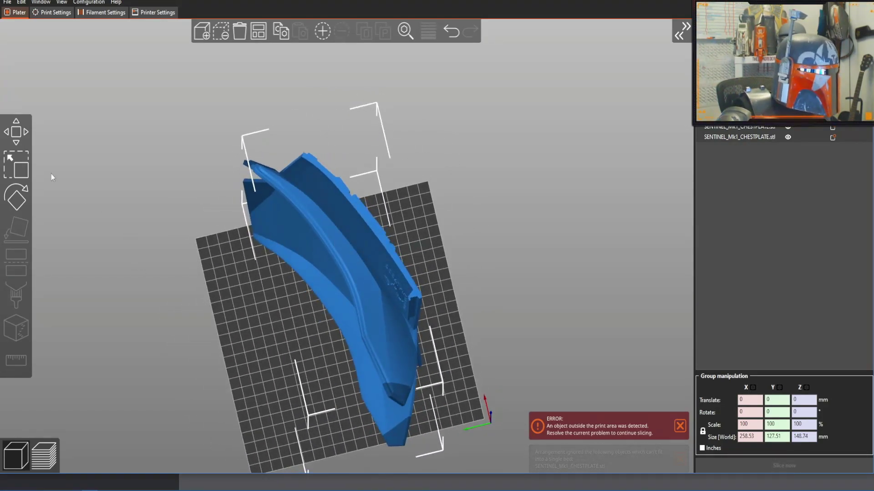
{"action": "left_click", "coordinate": [21, 133]}
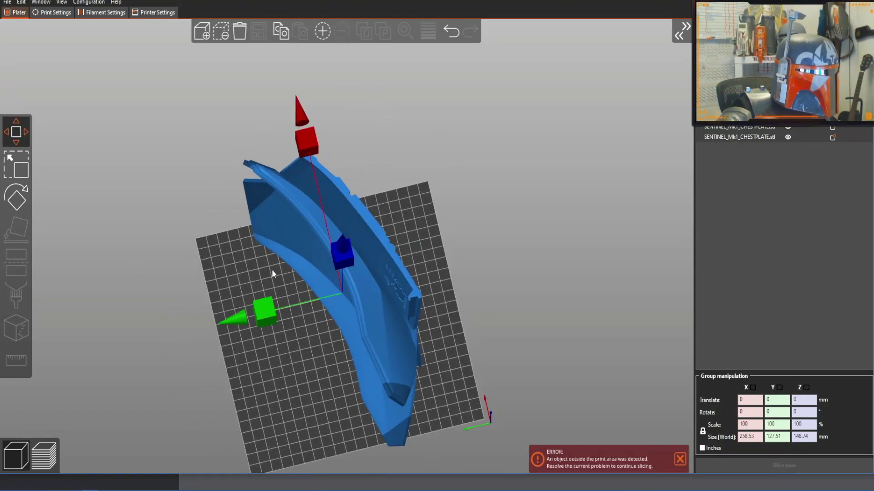
{"action": "left_click", "coordinate": [750, 138]}
{"action": "left_click_drag", "start_coordinate": [555, 196], "coordinate": [545, 193]}
{"action": "left_click_drag", "start_coordinate": [238, 282], "coordinate": [192, 253]}
{"action": "left_click_drag", "start_coordinate": [114, 233], "coordinate": [315, 241]}
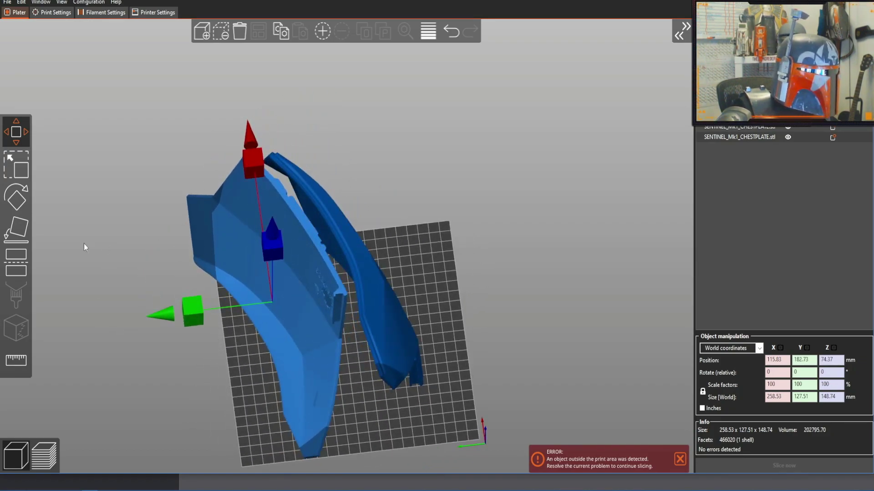
Step: Try to lay the moved half on one of its flat faces
{"action": "left_click", "coordinate": [16, 229]}
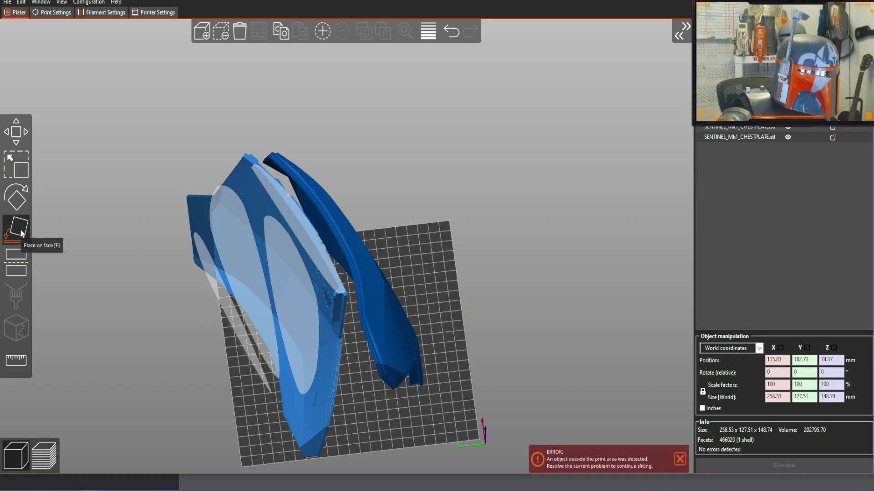
{"action": "left_click", "coordinate": [303, 235]}
{"action": "left_click_drag", "start_coordinate": [306, 231], "coordinate": [269, 266]}
{"action": "left_click_drag", "start_coordinate": [460, 238], "coordinate": [429, 234]}
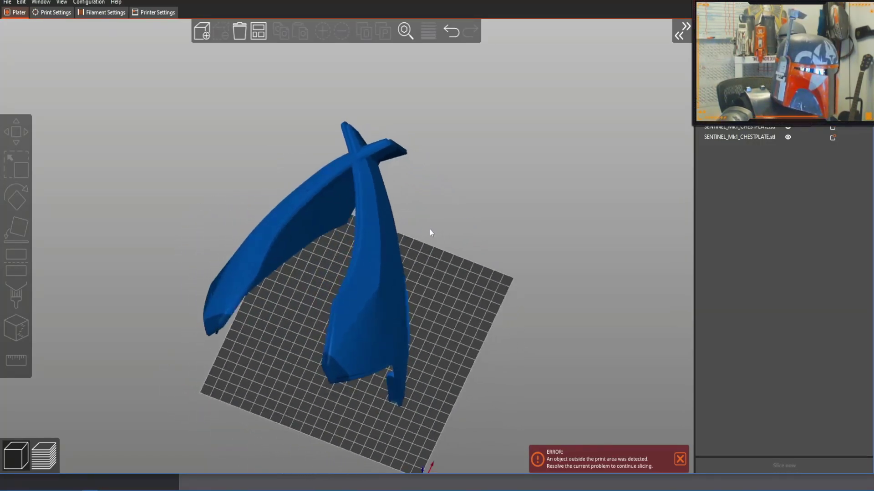
Step: Rotate the moved half freehand about the Z axis so it stands diagonally across the bed
{"action": "left_click", "coordinate": [273, 235]}
{"action": "left_click_drag", "start_coordinate": [176, 192], "coordinate": [146, 228]}
{"action": "left_click", "coordinate": [16, 198]}
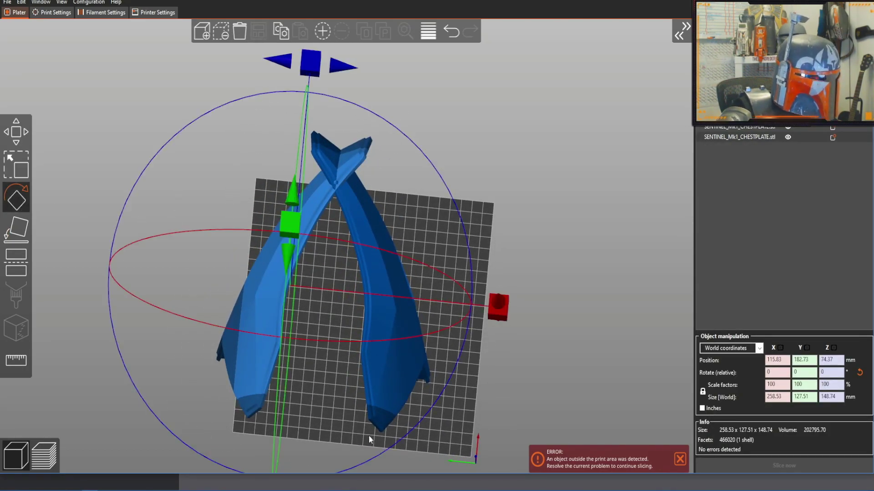
{"action": "left_click_drag", "start_coordinate": [378, 457], "coordinate": [76, 160]}
Step: Move the rotated half along Y to about 114.33 mm, back over the bed
{"action": "left_click", "coordinate": [16, 132]}
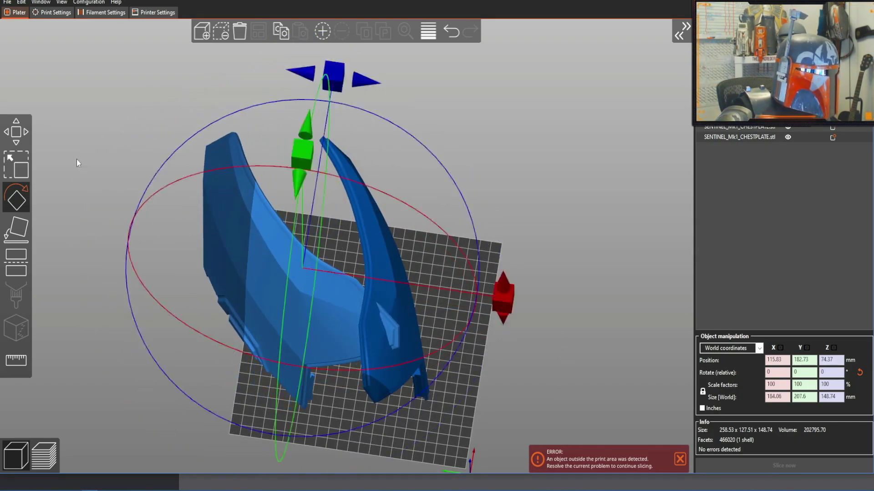
{"action": "left_click", "coordinate": [181, 249]}
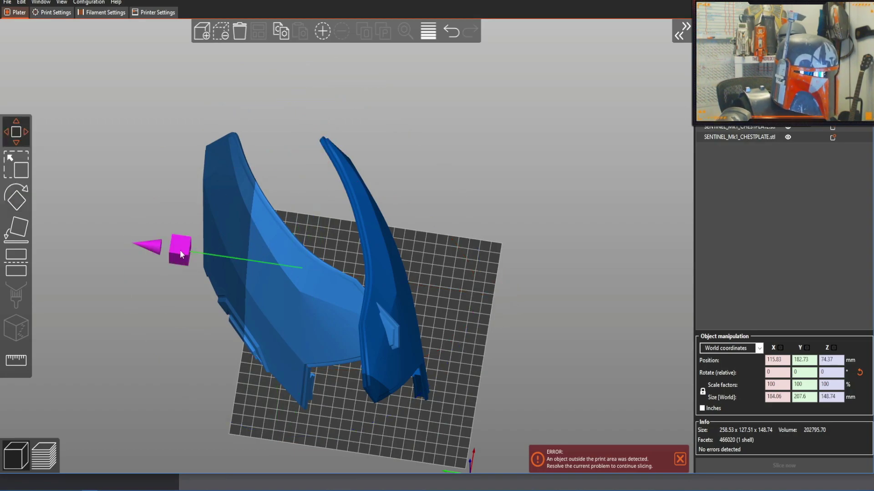
{"action": "left_click_drag", "start_coordinate": [181, 251], "coordinate": [254, 274]}
{"action": "mouse_move", "coordinate": [518, 259]}
{"action": "left_mouse_down"}
{"action": "mouse_move", "coordinate": [526, 198]}
{"action": "mouse_move", "coordinate": [540, 192]}
{"action": "mouse_move", "coordinate": [579, 247]}
{"action": "mouse_move", "coordinate": [572, 264]}
{"action": "mouse_move", "coordinate": [514, 259]}
{"action": "left_mouse_up"}
Step: Adjust the same half's rotation about Z in the top view until its footprint is about 198 by 192 mm
{"action": "left_click", "coordinate": [64, 3]}
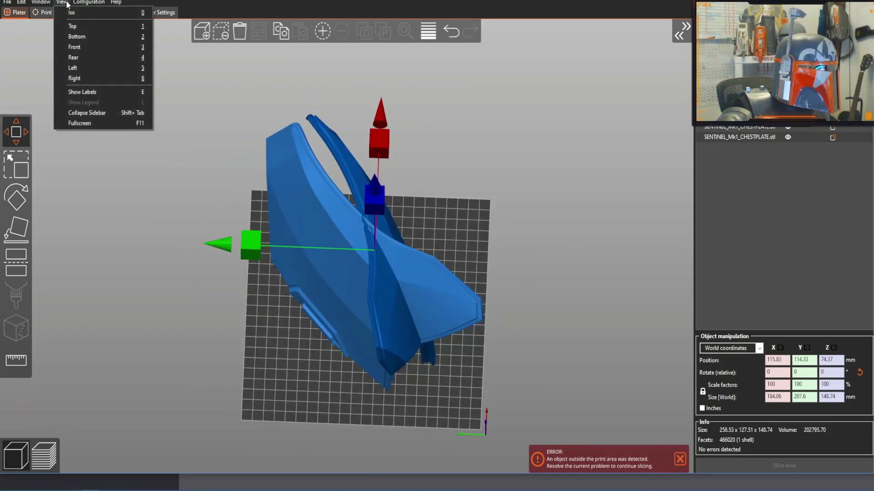
{"action": "left_click", "coordinate": [87, 26]}
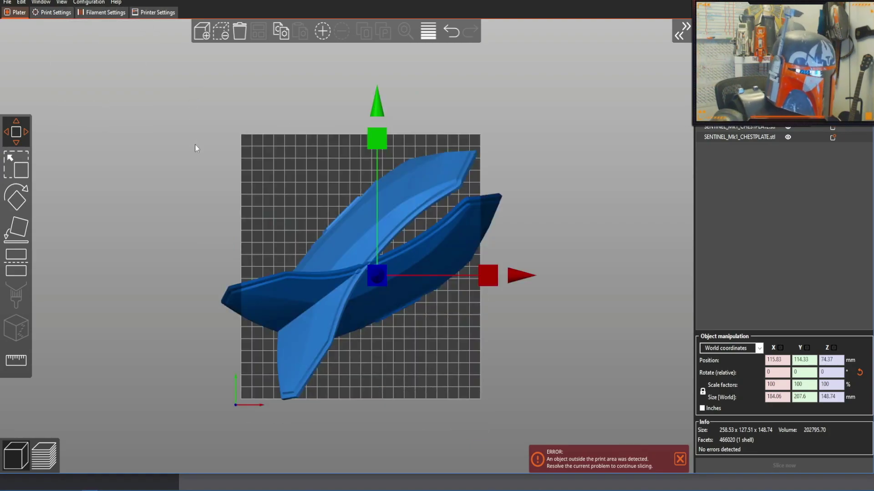
{"action": "left_click", "coordinate": [10, 198]}
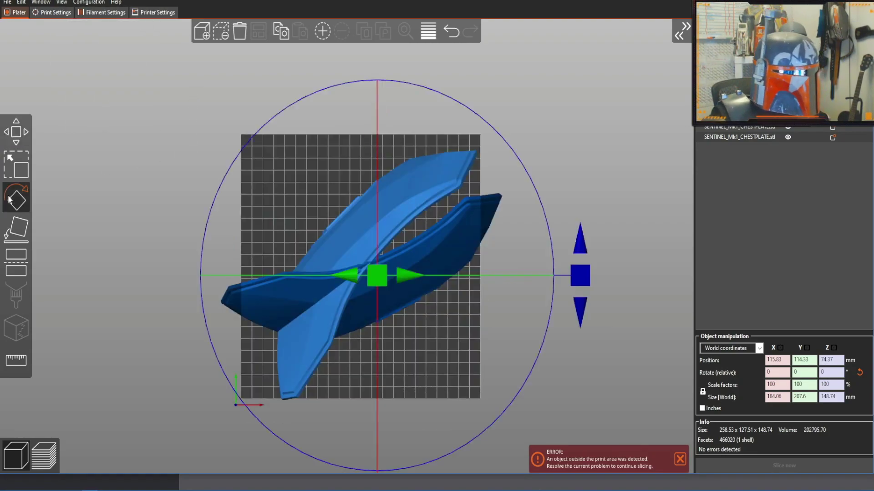
{"action": "left_click_drag", "start_coordinate": [502, 139], "coordinate": [508, 143]}
{"action": "left_click_drag", "start_coordinate": [577, 235], "coordinate": [588, 282]}
Step: Move the rotated half along X to about 102.98 mm so it lies within the print bed
{"action": "left_click", "coordinate": [14, 132]}
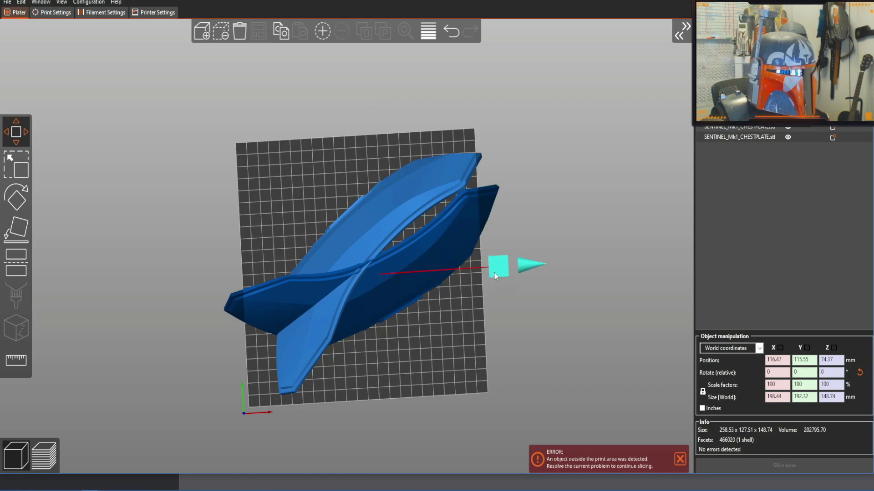
{"action": "left_click_drag", "start_coordinate": [405, 244], "coordinate": [389, 282]}
{"action": "left_click", "coordinate": [419, 212]}
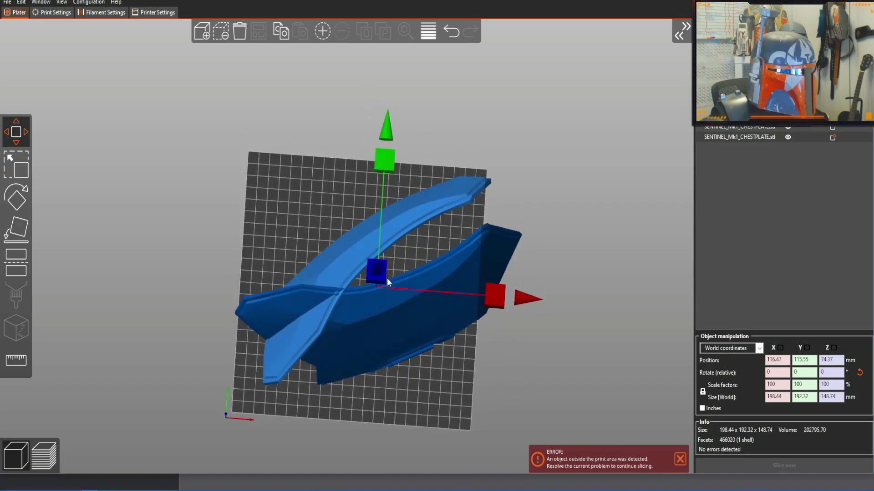
{"action": "left_click_drag", "start_coordinate": [512, 216], "coordinate": [444, 259]}
{"action": "left_click_drag", "start_coordinate": [523, 237], "coordinate": [542, 246]}
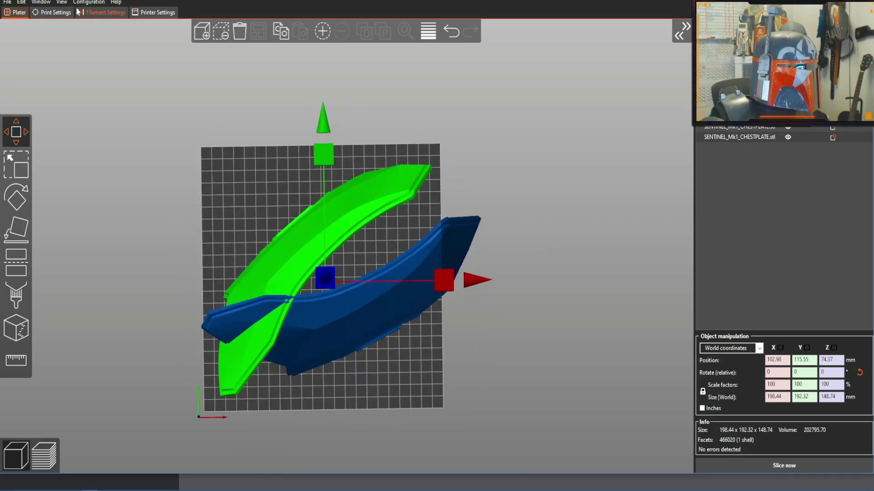
Step: From the top view, move this half along Y to about 133.7 mm, toward the bed's rear edge
{"action": "left_click", "coordinate": [71, 26]}
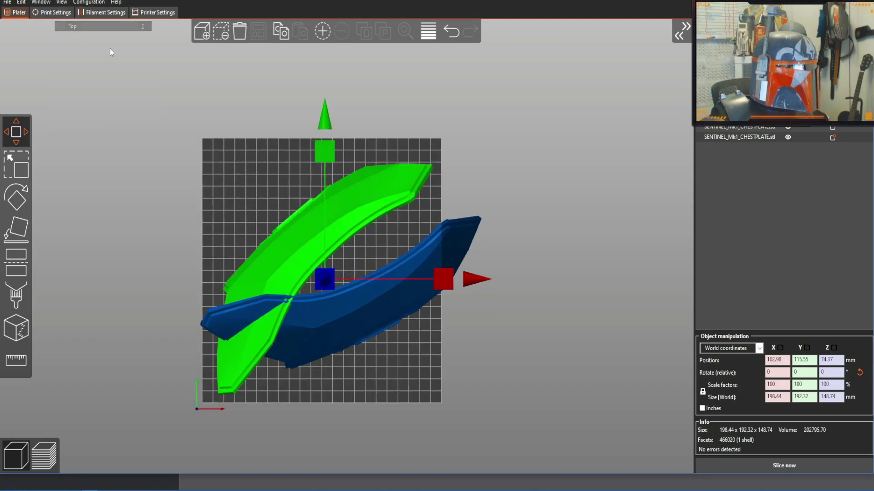
{"action": "middle_click_drag", "start_coordinate": [504, 124], "coordinate": [504, 94]}
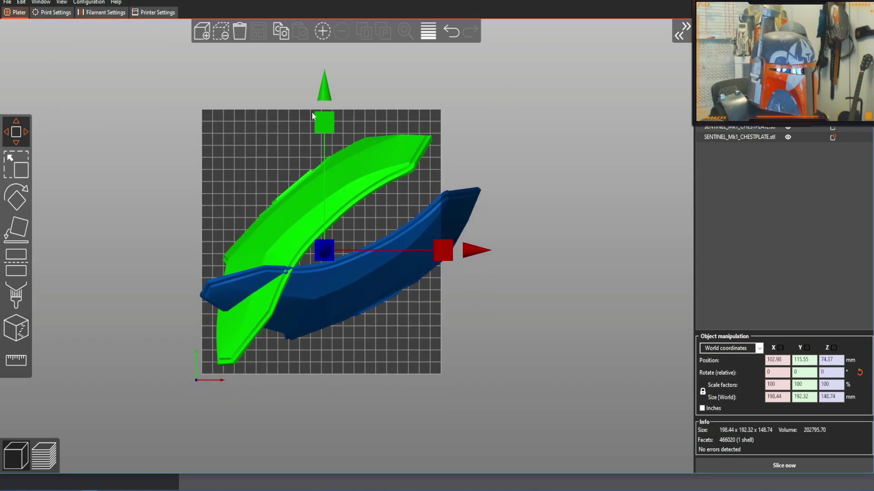
{"action": "mouse_move", "coordinate": [324, 121]}
{"action": "left_mouse_down"}
{"action": "mouse_move", "coordinate": [324, 88]}
{"action": "mouse_move", "coordinate": [323, 105]}
{"action": "left_mouse_up"}
{"action": "left_click_drag", "start_coordinate": [325, 74], "coordinate": [321, 100]}
Step: Select the other half and rotate it freehand about Z to run diagonally beside the first half
{"action": "left_click", "coordinate": [401, 267]}
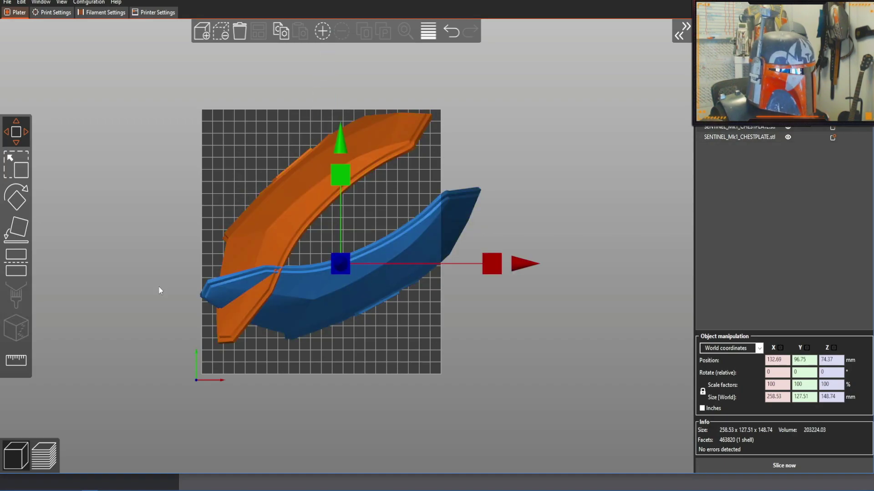
{"action": "left_click", "coordinate": [28, 200]}
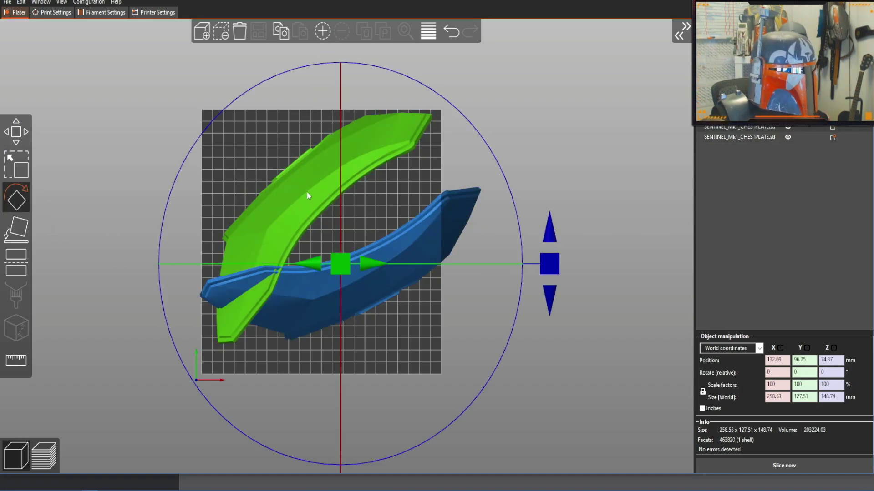
{"action": "left_click_drag", "start_coordinate": [577, 179], "coordinate": [596, 150]}
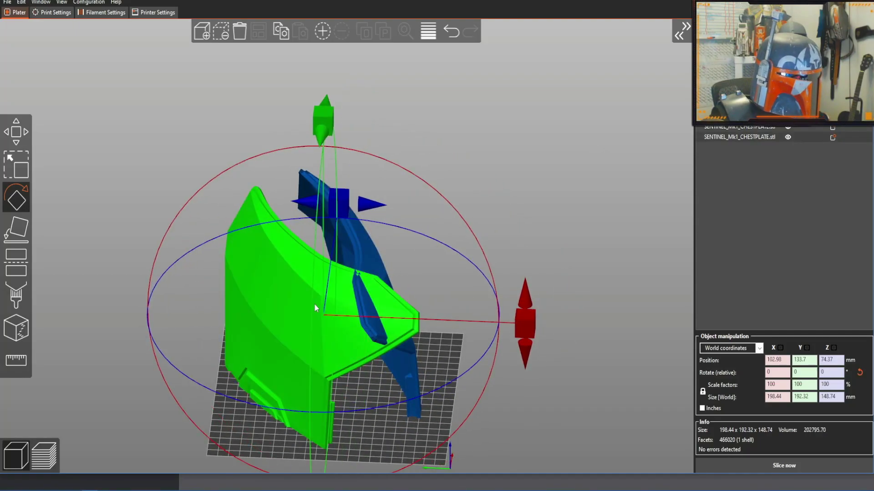
{"action": "left_click_drag", "start_coordinate": [417, 211], "coordinate": [293, 207]}
{"action": "right_click_drag", "start_coordinate": [482, 190], "coordinate": [503, 171]}
{"action": "left_click_drag", "start_coordinate": [503, 171], "coordinate": [472, 215]}
Step: Shift the first half slightly along X and Y to widen the gap between the two pieces
{"action": "left_click", "coordinate": [239, 317]}
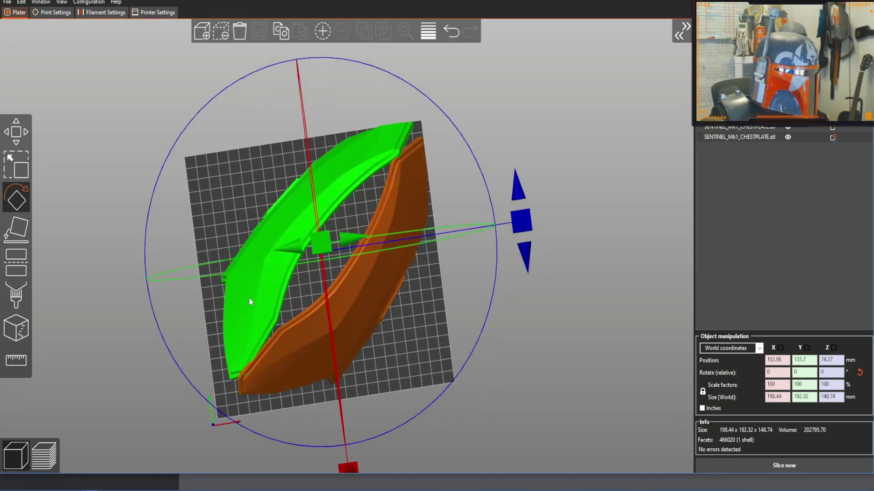
{"action": "left_click", "coordinate": [16, 132]}
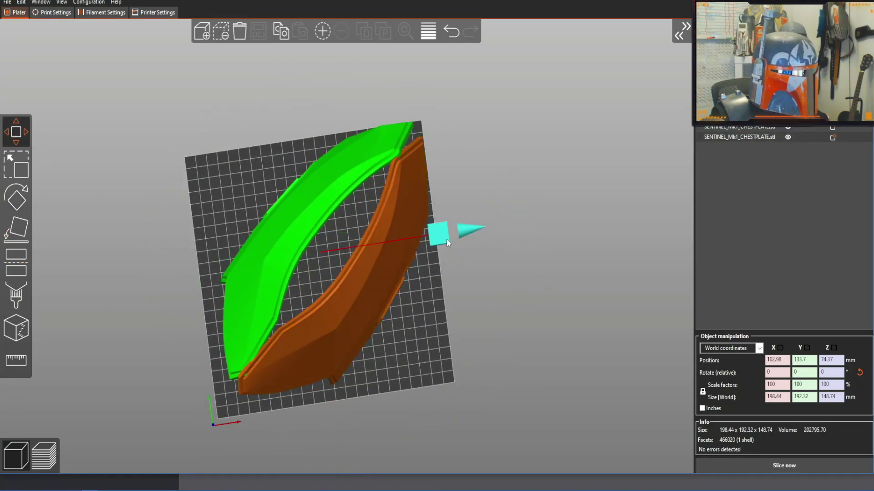
{"action": "left_click_drag", "start_coordinate": [438, 237], "coordinate": [427, 245]}
{"action": "left_click_drag", "start_coordinate": [292, 129], "coordinate": [292, 133]}
{"action": "left_click_drag", "start_coordinate": [597, 307], "coordinate": [572, 296]}
Step: Position the second half at about X 128.09 and Y 84.61 mm, clear of the first half
{"action": "left_click", "coordinate": [376, 325]}
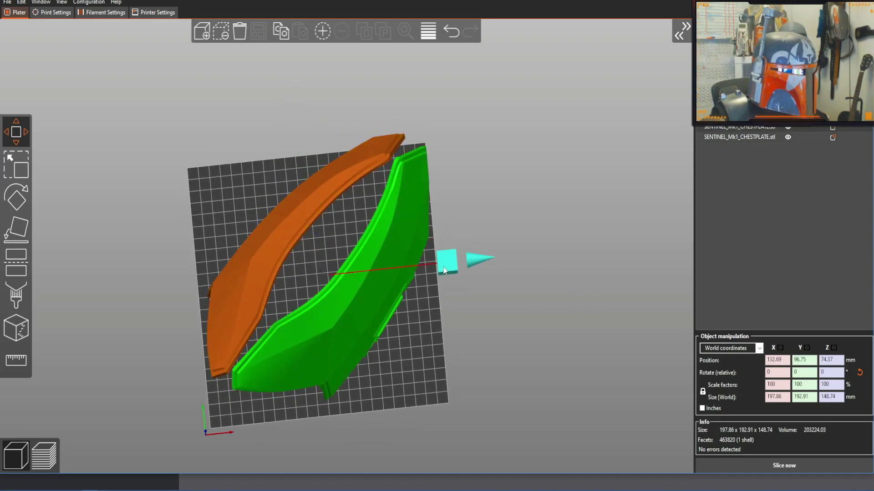
{"action": "left_click_drag", "start_coordinate": [448, 268], "coordinate": [445, 268]}
{"action": "left_click_drag", "start_coordinate": [313, 141], "coordinate": [317, 169]}
{"action": "left_click_drag", "start_coordinate": [579, 209], "coordinate": [562, 209]}
{"action": "left_click_drag", "start_coordinate": [436, 306], "coordinate": [429, 306]}
Step: Examine both upright chestplate halves from several sides, including their contact with the bed and overhanging edges
{"action": "left_click_drag", "start_coordinate": [529, 282], "coordinate": [551, 263]}
{"action": "right_click_drag", "start_coordinate": [573, 275], "coordinate": [560, 261]}
{"action": "left_click_drag", "start_coordinate": [559, 263], "coordinate": [630, 269]}
{"action": "left_click_drag", "start_coordinate": [566, 376], "coordinate": [597, 327]}
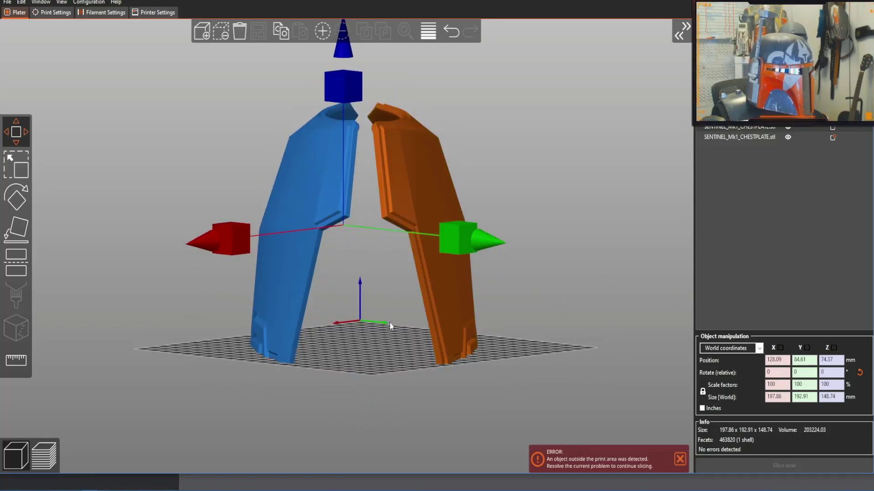
{"action": "left_click_drag", "start_coordinate": [397, 383], "coordinate": [337, 361]}
{"action": "scroll", "coordinate": [368, 310], "scroll_direction": "up", "scroll_amount": 3}
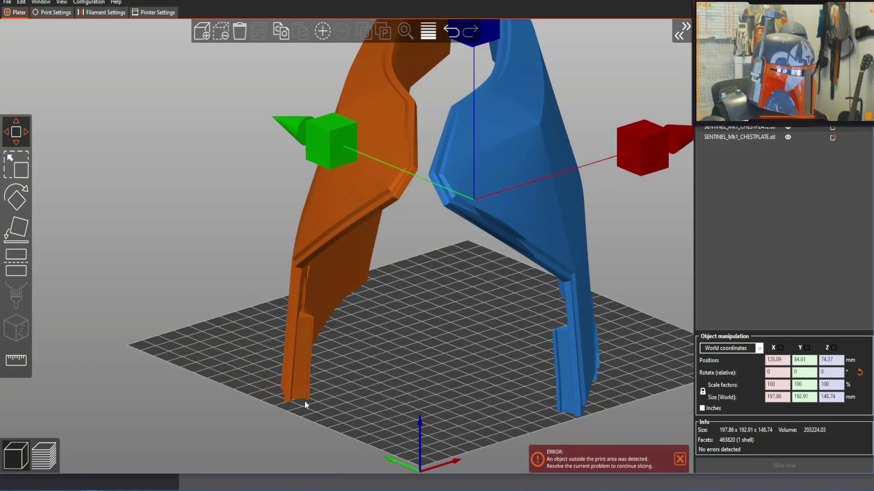
{"action": "right_click_drag", "start_coordinate": [362, 399], "coordinate": [391, 372]}
{"action": "left_click_drag", "start_coordinate": [391, 372], "coordinate": [351, 406]}
{"action": "left_click_drag", "start_coordinate": [424, 375], "coordinate": [436, 374]}
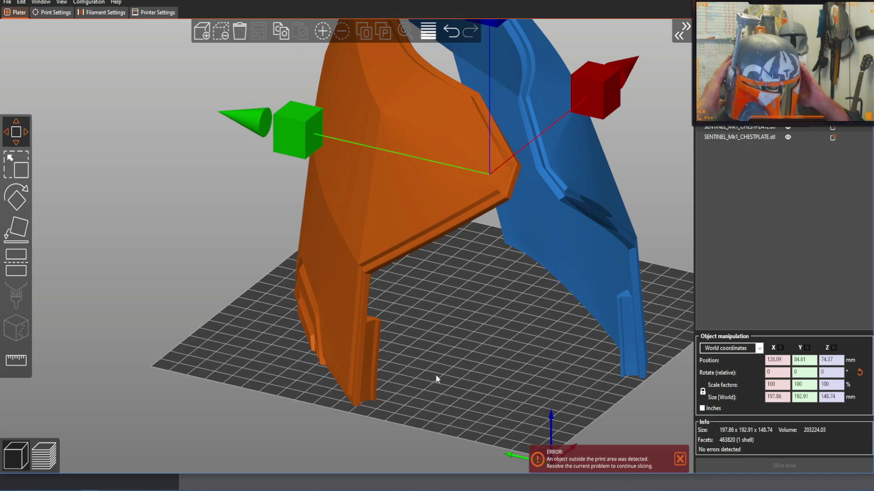
{"action": "left_click_drag", "start_coordinate": [436, 375], "coordinate": [319, 338]}
{"action": "scroll", "coordinate": [381, 376], "scroll_direction": "up", "scroll_amount": 3}
{"action": "mouse_move", "coordinate": [544, 324]}
{"action": "left_mouse_down"}
{"action": "mouse_move", "coordinate": [559, 313]}
{"action": "mouse_move", "coordinate": [533, 310]}
{"action": "mouse_move", "coordinate": [544, 313]}
{"action": "left_mouse_up"}
{"action": "scroll", "coordinate": [577, 308], "scroll_direction": "up", "scroll_amount": 4}
{"action": "scroll", "coordinate": [599, 298], "scroll_direction": "down", "scroll_amount": 3}
{"action": "left_click_drag", "start_coordinate": [603, 296], "coordinate": [591, 260]}
{"action": "scroll", "coordinate": [591, 261], "scroll_direction": "up", "scroll_amount": 4}
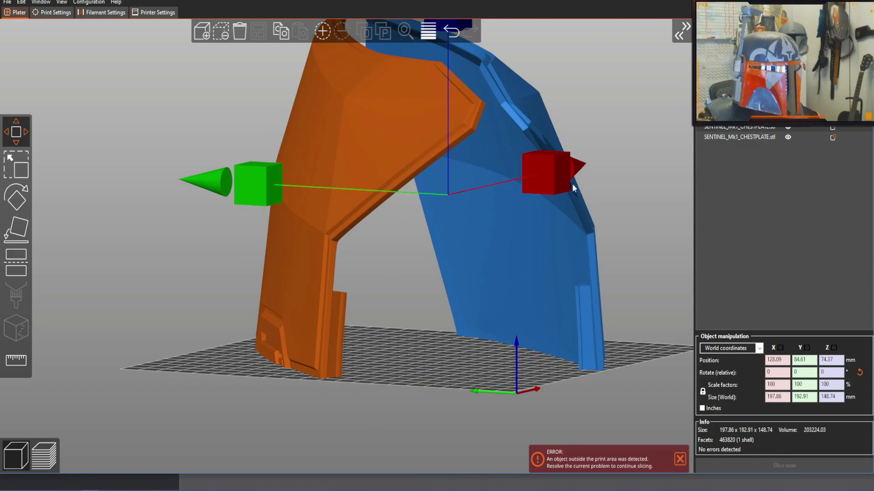
Step: Paint an enforced seam along the underside edge of the first half's overhang with the size 2.00 sphere brush
{"action": "right_click_drag", "start_coordinate": [413, 194], "coordinate": [405, 201]}
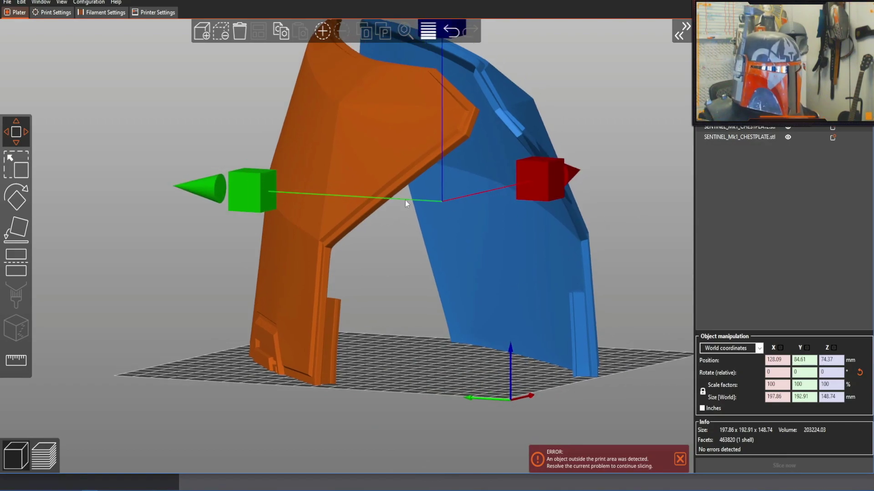
{"action": "left_click_drag", "start_coordinate": [141, 324], "coordinate": [279, 351]}
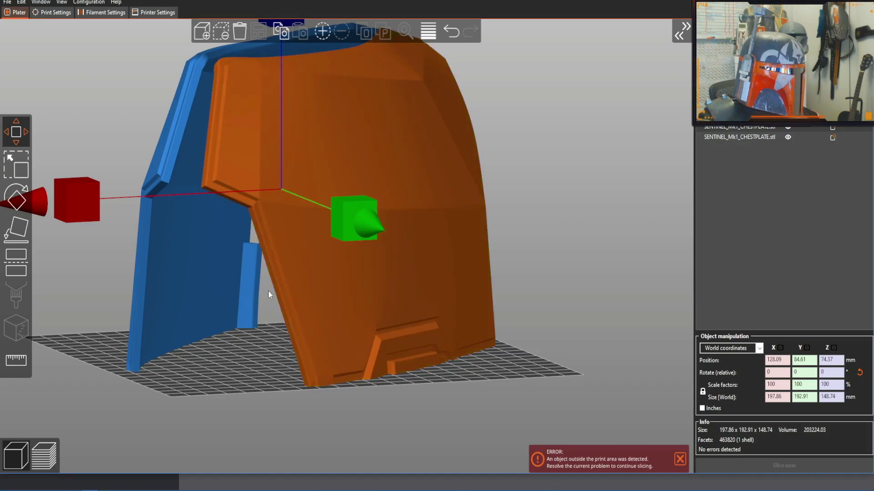
{"action": "left_click_drag", "start_coordinate": [237, 359], "coordinate": [252, 359]}
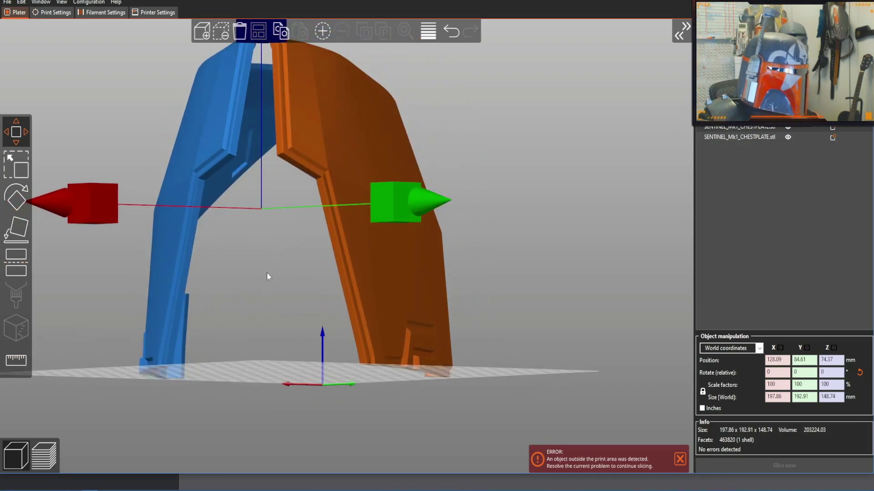
{"action": "left_click", "coordinate": [355, 261]}
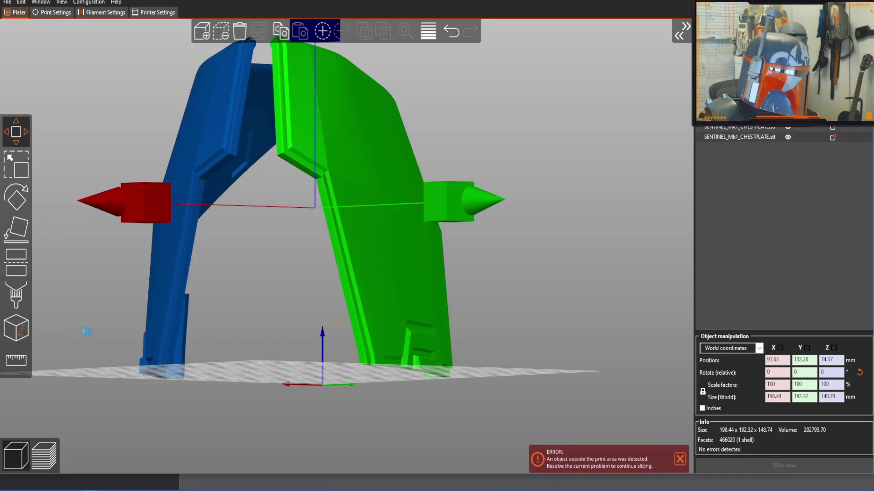
{"action": "mouse_move", "coordinate": [258, 328]}
{"action": "left_mouse_down"}
{"action": "mouse_move", "coordinate": [305, 283]}
{"action": "mouse_move", "coordinate": [492, 243]}
{"action": "mouse_move", "coordinate": [476, 209]}
{"action": "mouse_move", "coordinate": [369, 135]}
{"action": "left_mouse_up"}
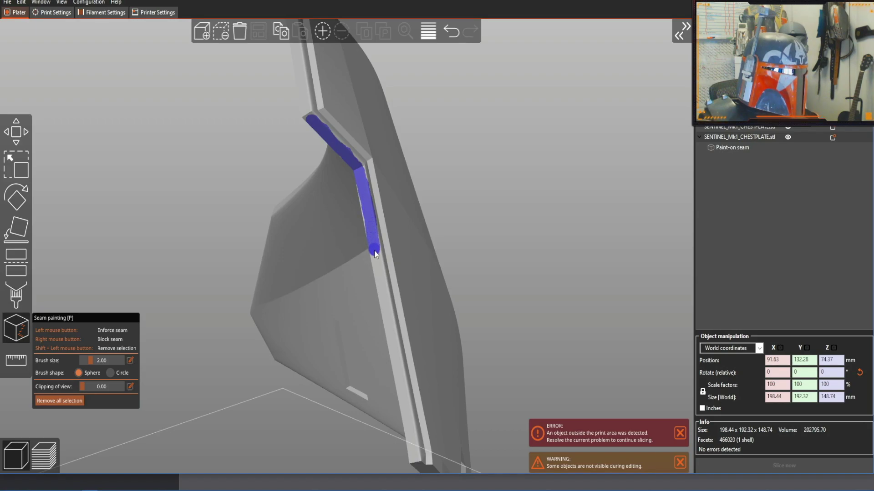
{"action": "left_click_drag", "start_coordinate": [444, 266], "coordinate": [428, 220]}
{"action": "mouse_move", "coordinate": [397, 249]}
{"action": "left_mouse_down"}
{"action": "mouse_move", "coordinate": [370, 258]}
{"action": "mouse_move", "coordinate": [432, 234]}
{"action": "mouse_move", "coordinate": [417, 203]}
{"action": "left_mouse_up"}
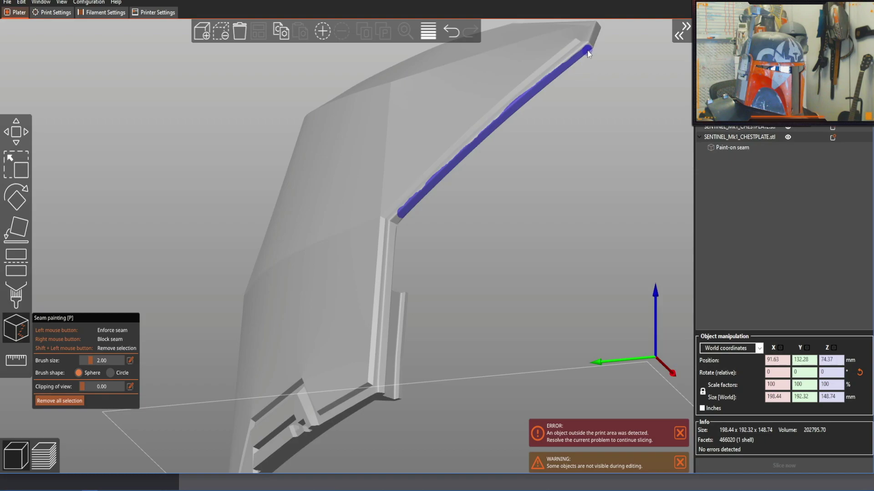
{"action": "scroll", "coordinate": [582, 150], "scroll_direction": "down", "scroll_amount": 5}
{"action": "mouse_move", "coordinate": [585, 141]}
{"action": "left_mouse_down"}
{"action": "mouse_move", "coordinate": [540, 168]}
{"action": "mouse_move", "coordinate": [554, 171]}
{"action": "mouse_move", "coordinate": [466, 253]}
{"action": "mouse_move", "coordinate": [492, 255]}
{"action": "left_mouse_up"}
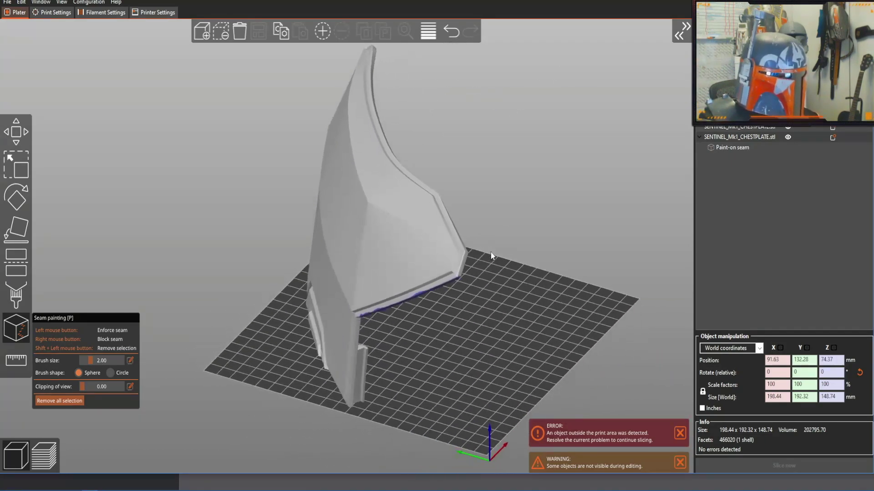
Step: Finish seam painting and briefly preview the sliced plate with both chestplate halves
{"action": "left_click", "coordinate": [18, 137]}
{"action": "left_click_drag", "start_coordinate": [64, 352], "coordinate": [87, 321]}
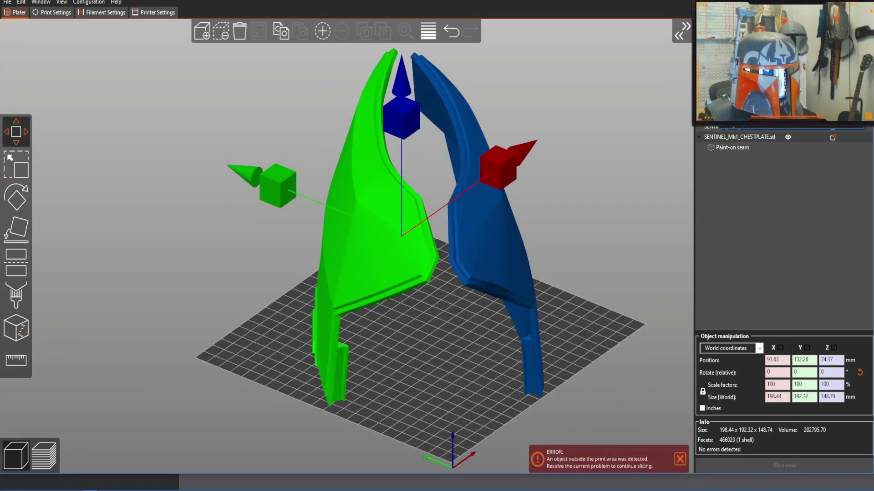
{"action": "left_click_drag", "start_coordinate": [691, 201], "coordinate": [588, 233]}
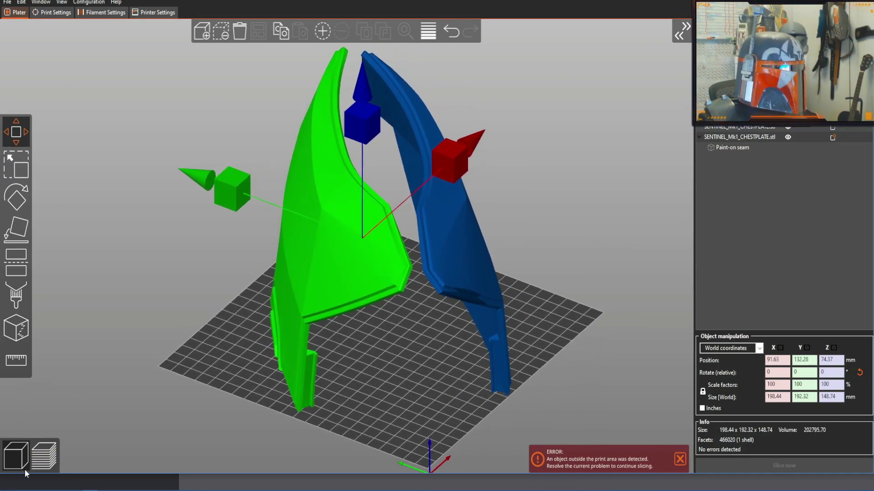
{"action": "left_click", "coordinate": [49, 464]}
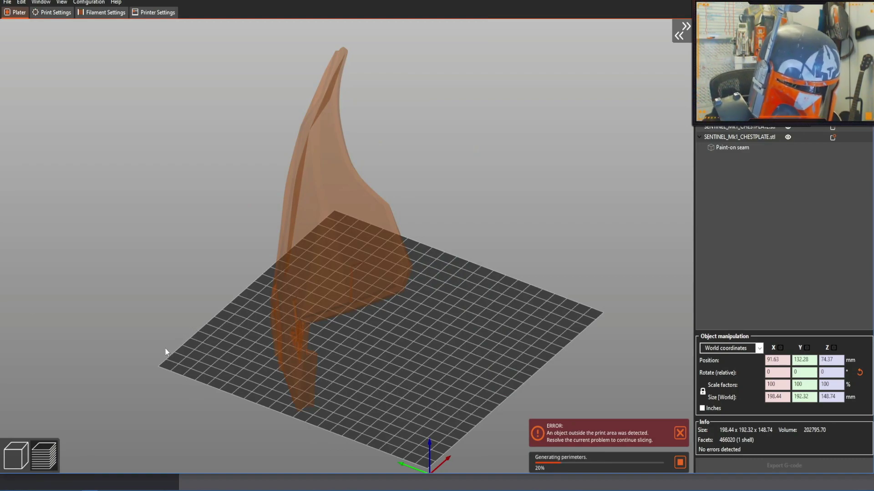
{"action": "left_click", "coordinate": [23, 455]}
Step: From the top view, move the first half to about X 96.38 and Y 130.49 mm
{"action": "left_click_drag", "start_coordinate": [108, 316], "coordinate": [171, 220]}
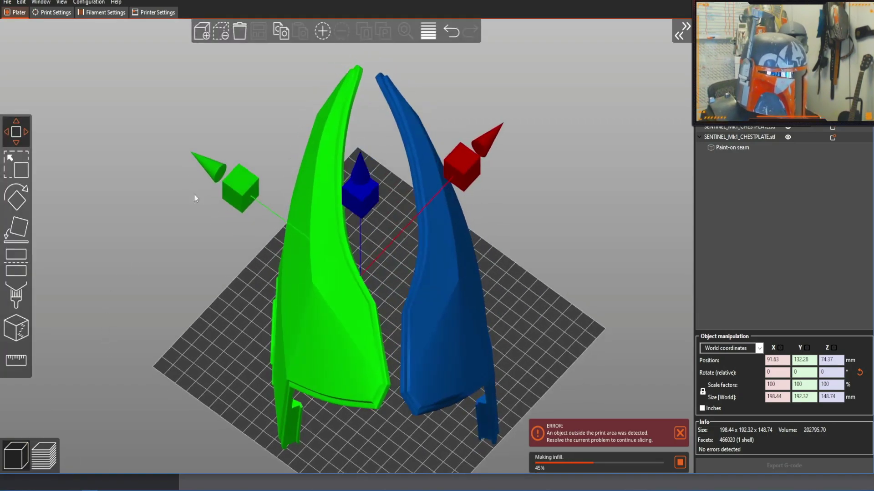
{"action": "left_click", "coordinate": [62, 3]}
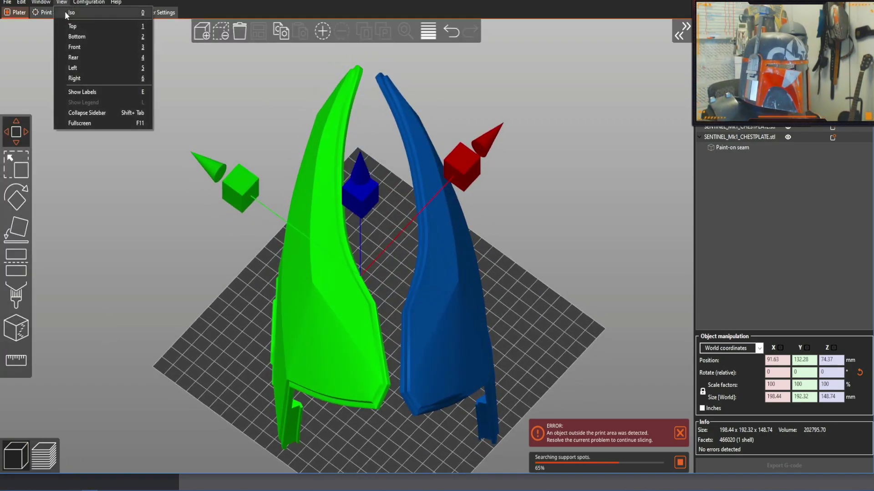
{"action": "left_click", "coordinate": [91, 27]}
{"action": "middle_click_drag", "start_coordinate": [119, 103], "coordinate": [125, 84]}
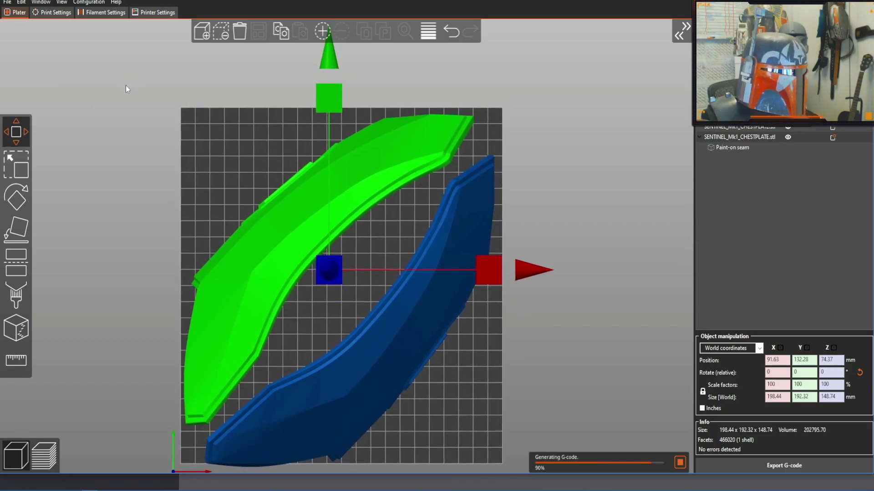
{"action": "middle_click_drag", "start_coordinate": [95, 209], "coordinate": [100, 189]}
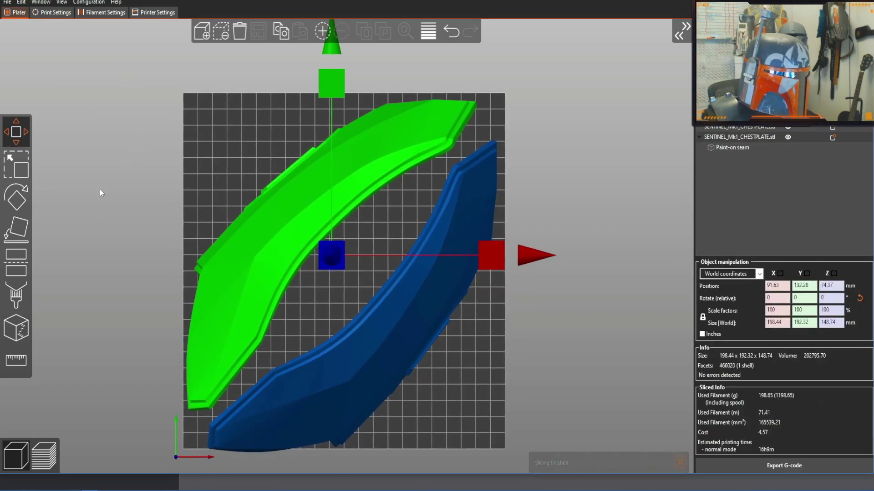
{"action": "left_click_drag", "start_coordinate": [485, 255], "coordinate": [499, 259]}
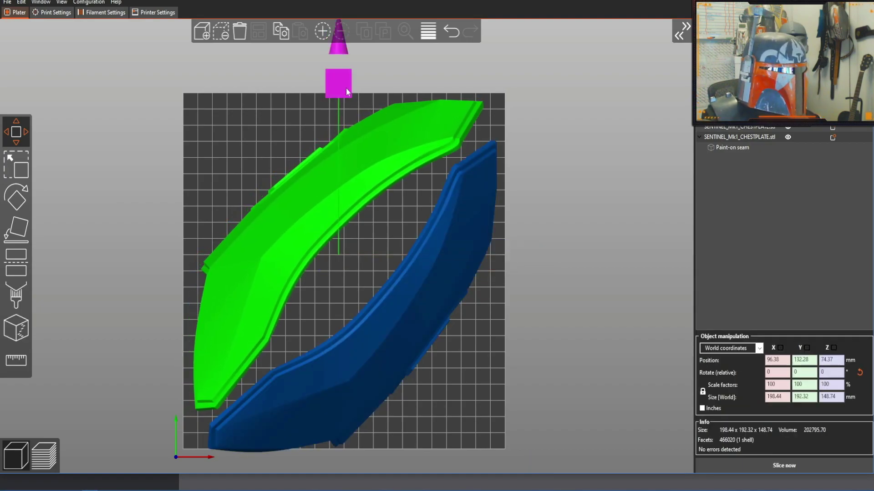
{"action": "left_click_drag", "start_coordinate": [347, 91], "coordinate": [346, 94]}
Step: Move the second half closer to the first, to about X 126.99 and Y 95.57 mm
{"action": "left_click", "coordinate": [427, 258]}
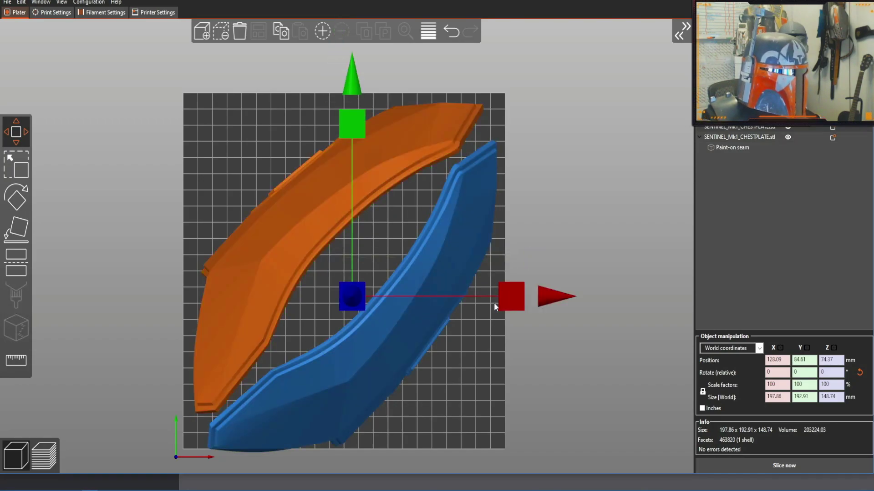
{"action": "left_click_drag", "start_coordinate": [518, 301], "coordinate": [516, 301]}
{"action": "left_click_drag", "start_coordinate": [351, 124], "coordinate": [359, 109]}
{"action": "left_click_drag", "start_coordinate": [553, 299], "coordinate": [413, 285]}
Step: Check the painted seam on the first half and delete the second half from the bed
{"action": "left_click", "coordinate": [16, 135]}
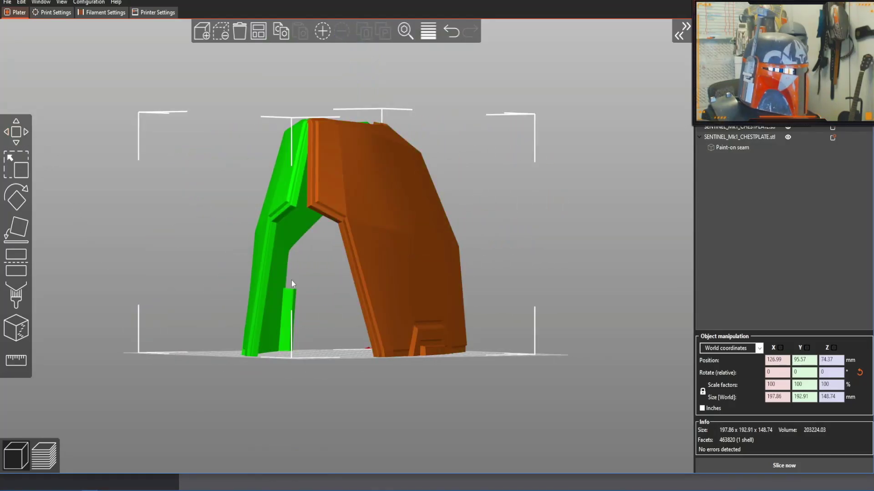
{"action": "left_click", "coordinate": [273, 269]}
{"action": "left_click_drag", "start_coordinate": [167, 252], "coordinate": [166, 253]}
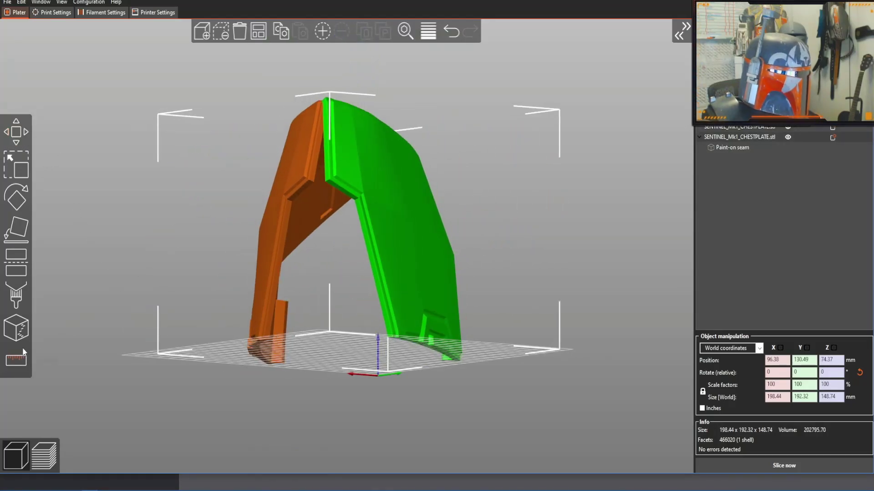
{"action": "left_click", "coordinate": [18, 337]}
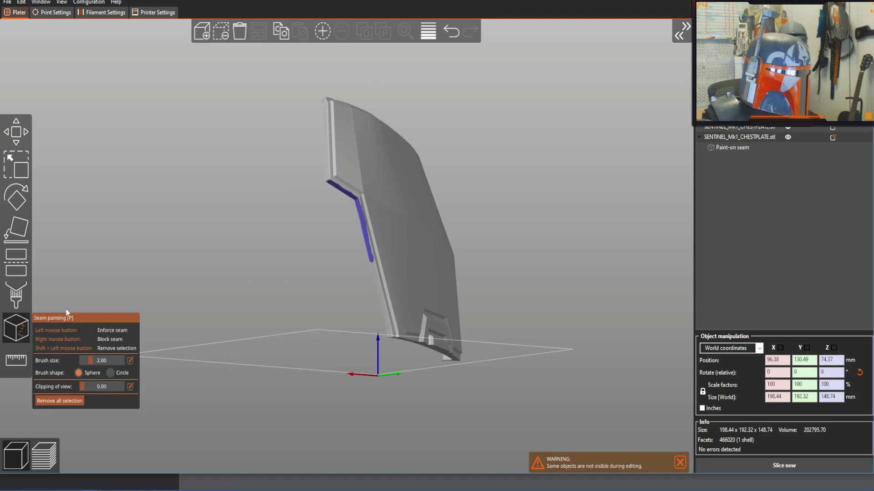
{"action": "left_click", "coordinate": [9, 143]}
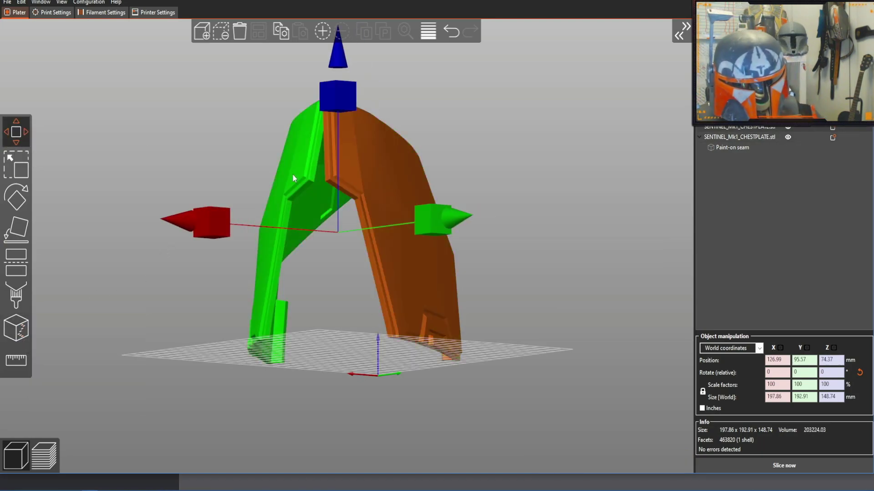
{"action": "key", "text": "Delete"}
{"action": "left_click_drag", "start_coordinate": [249, 156], "coordinate": [356, 209]}
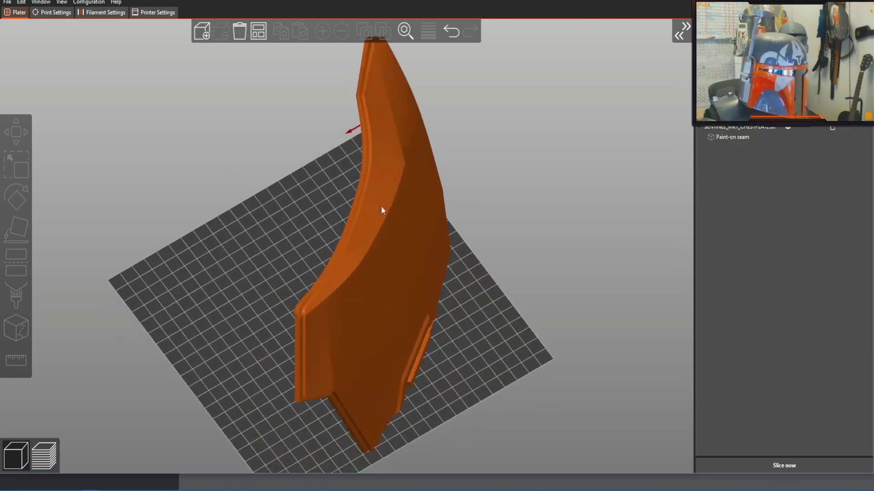
Step: Select the remaining chestplate half and rotate it slightly freehand about Z in the top view
{"action": "left_click", "coordinate": [406, 214]}
{"action": "left_click", "coordinate": [62, 2]}
{"action": "left_click", "coordinate": [67, 29]}
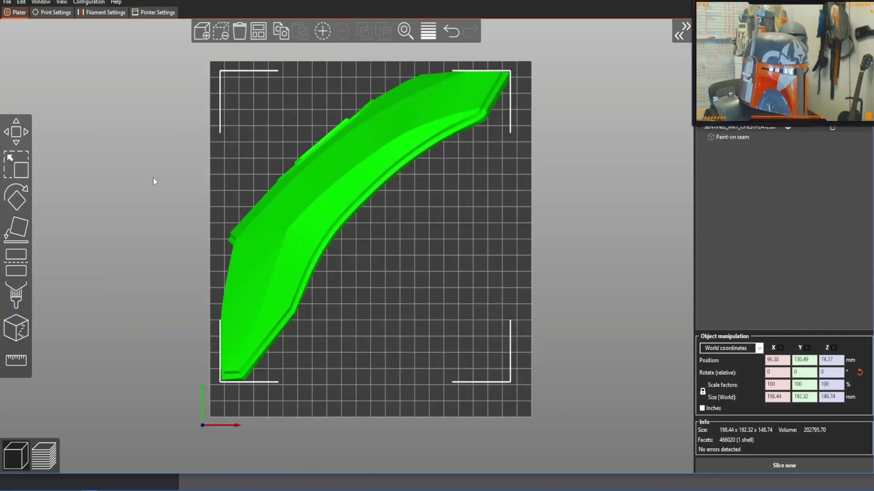
{"action": "left_click", "coordinate": [16, 198]}
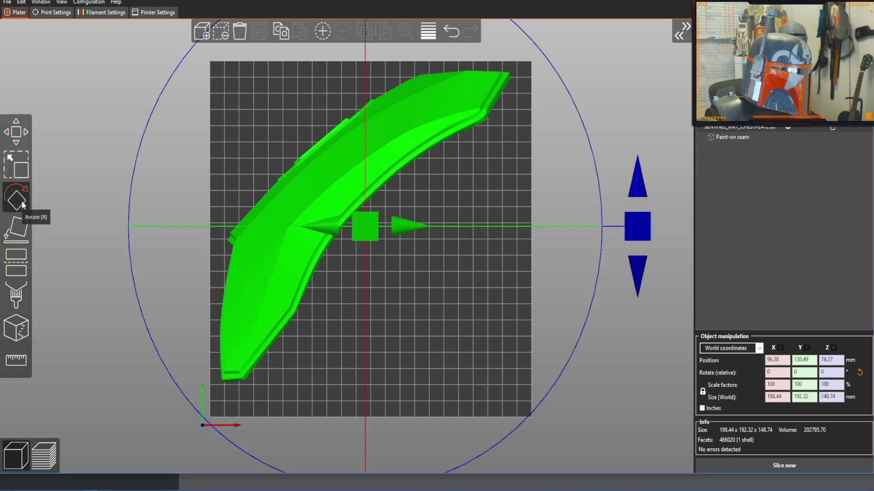
{"action": "left_click_drag", "start_coordinate": [645, 193], "coordinate": [649, 231]}
Step: Move the remaining half closer to the bed's centre, to about X 101.87 and Y 121.92 mm
{"action": "left_click", "coordinate": [16, 135]}
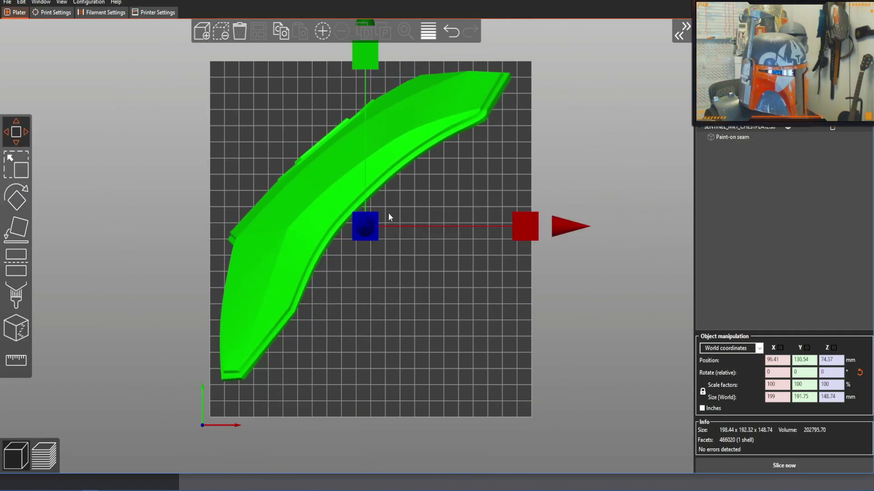
{"action": "left_click_drag", "start_coordinate": [521, 226], "coordinate": [533, 228]}
{"action": "left_click_drag", "start_coordinate": [373, 58], "coordinate": [370, 71]}
Step: Slice the single half and inspect the seam placement along its edges in the layer preview
{"action": "left_click_drag", "start_coordinate": [622, 328], "coordinate": [400, 393]}
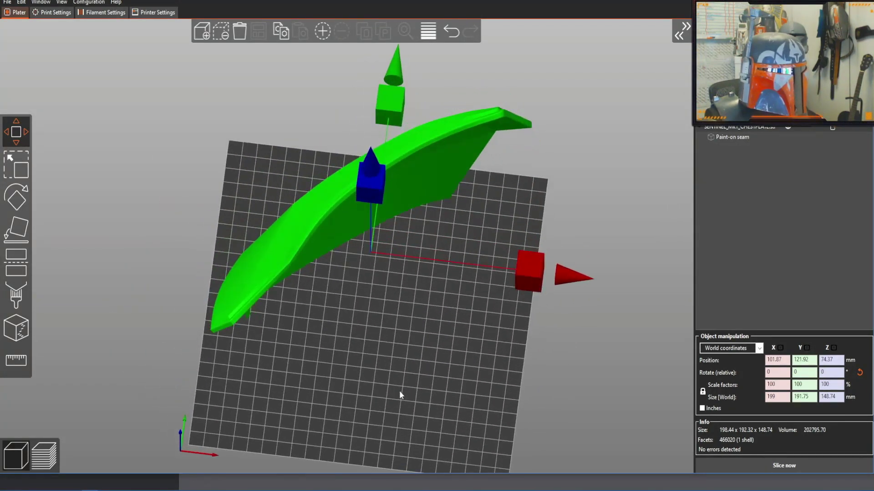
{"action": "mouse_move", "coordinate": [406, 364]}
{"action": "left_mouse_down"}
{"action": "mouse_move", "coordinate": [392, 353]}
{"action": "mouse_move", "coordinate": [376, 384]}
{"action": "mouse_move", "coordinate": [394, 355]}
{"action": "mouse_move", "coordinate": [414, 350]}
{"action": "left_mouse_up"}
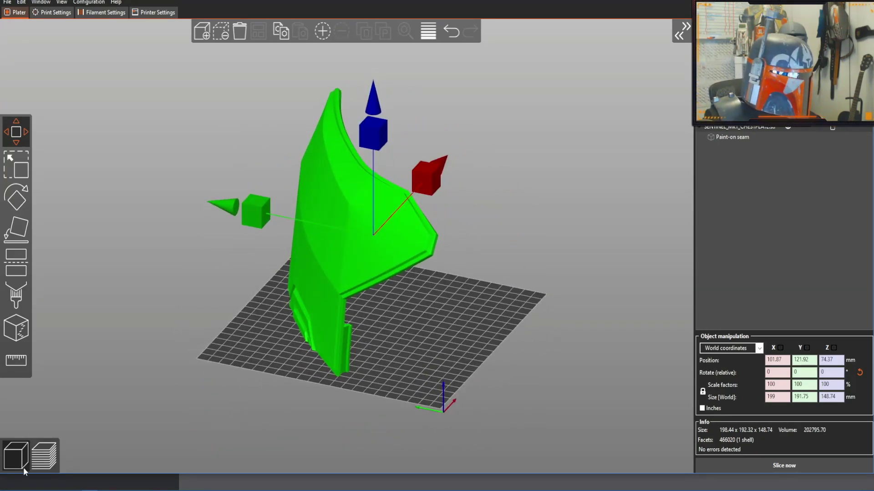
{"action": "left_click", "coordinate": [44, 455]}
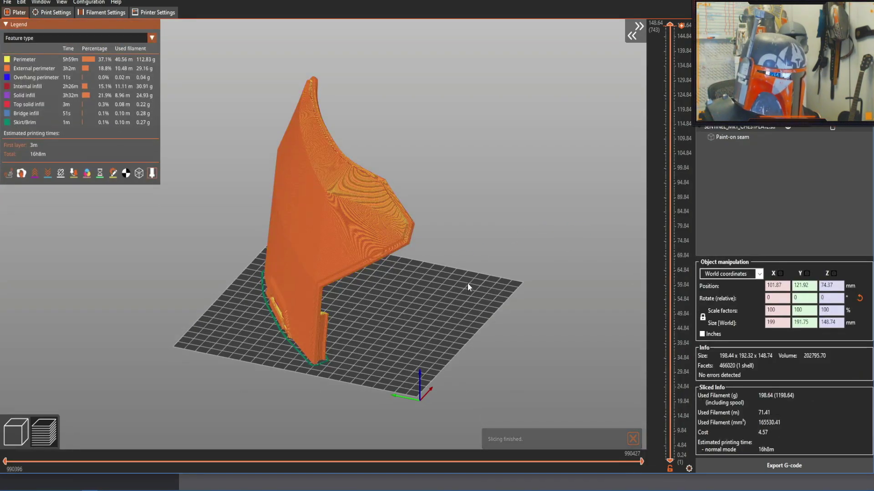
{"action": "mouse_move", "coordinate": [470, 296]}
{"action": "left_mouse_down"}
{"action": "mouse_move", "coordinate": [497, 284]}
{"action": "mouse_move", "coordinate": [388, 275]}
{"action": "mouse_move", "coordinate": [427, 288]}
{"action": "mouse_move", "coordinate": [472, 286]}
{"action": "left_mouse_up"}
{"action": "scroll", "coordinate": [393, 322], "scroll_direction": "up", "scroll_amount": 5}
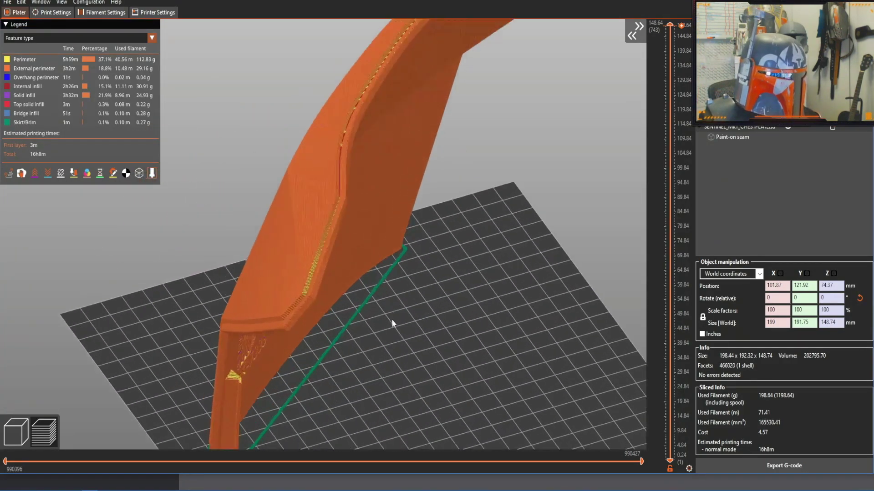
Step: Return to the model, review its painted seam and enable support generation for the print
{"action": "left_click", "coordinate": [12, 439]}
{"action": "left_click", "coordinate": [21, 336]}
{"action": "mouse_move", "coordinate": [217, 294]}
{"action": "left_mouse_down"}
{"action": "mouse_move", "coordinate": [233, 282]}
{"action": "mouse_move", "coordinate": [236, 291]}
{"action": "mouse_move", "coordinate": [264, 286]}
{"action": "left_mouse_up"}
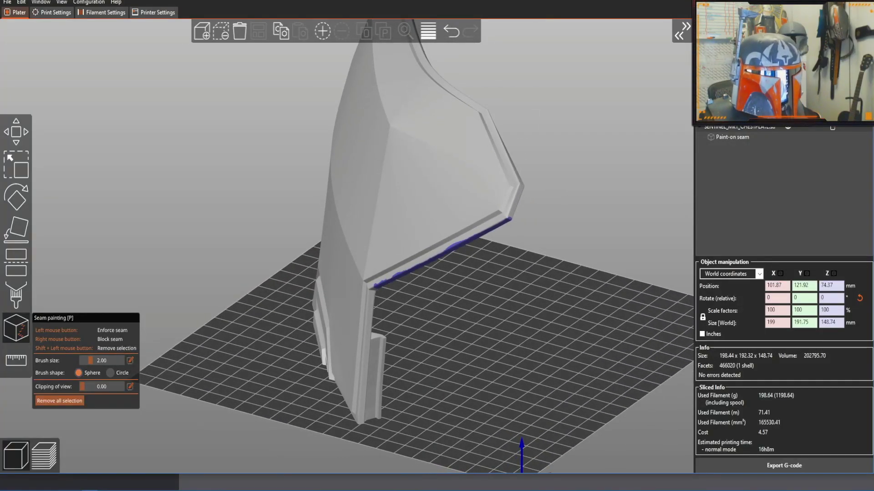
{"action": "left_click", "coordinate": [792, 88]}
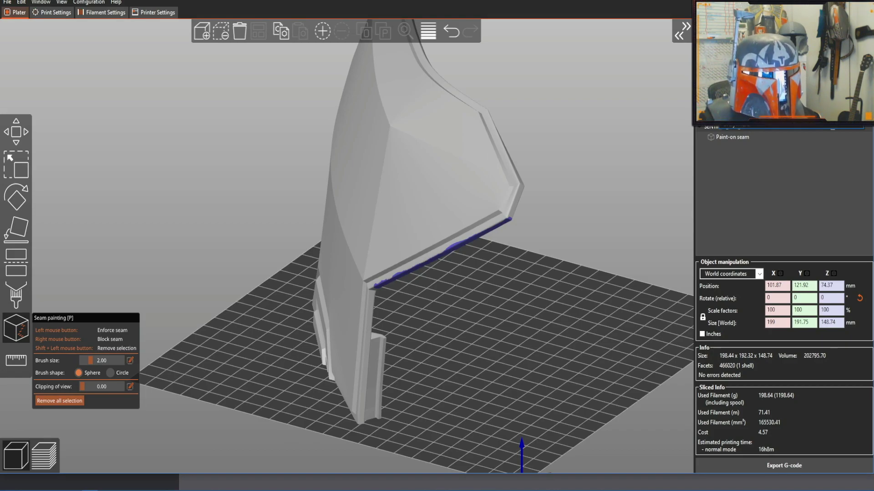
{"action": "left_click", "coordinate": [792, 97]}
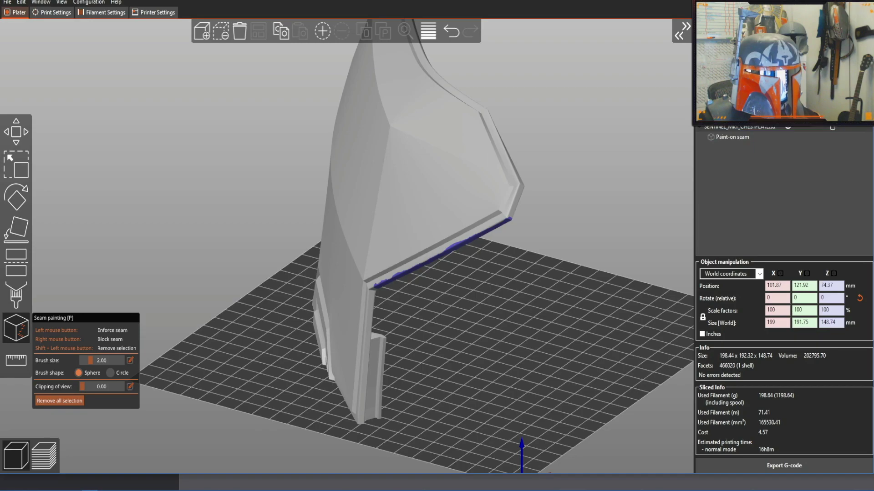
{"action": "scroll", "coordinate": [642, 174], "scroll_direction": "down", "scroll_amount": 1}
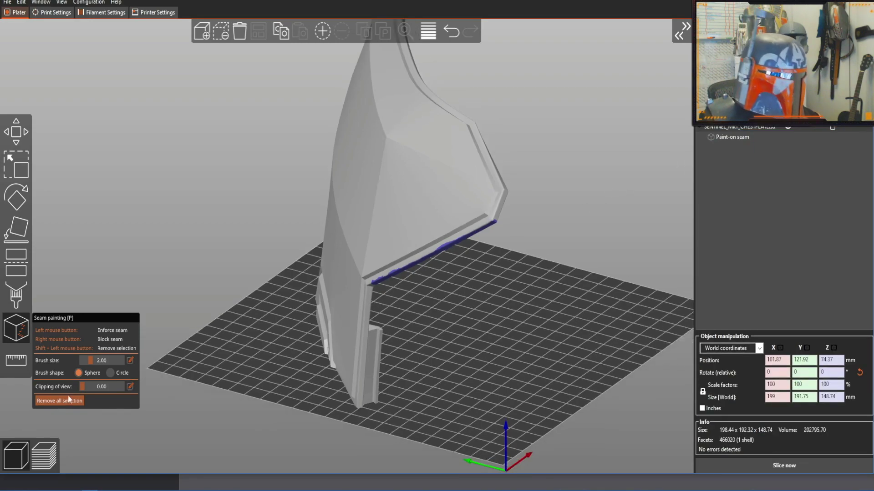
Step: Slice the half with supports and examine the support material beneath its overhang from several sides
{"action": "left_click", "coordinate": [42, 464]}
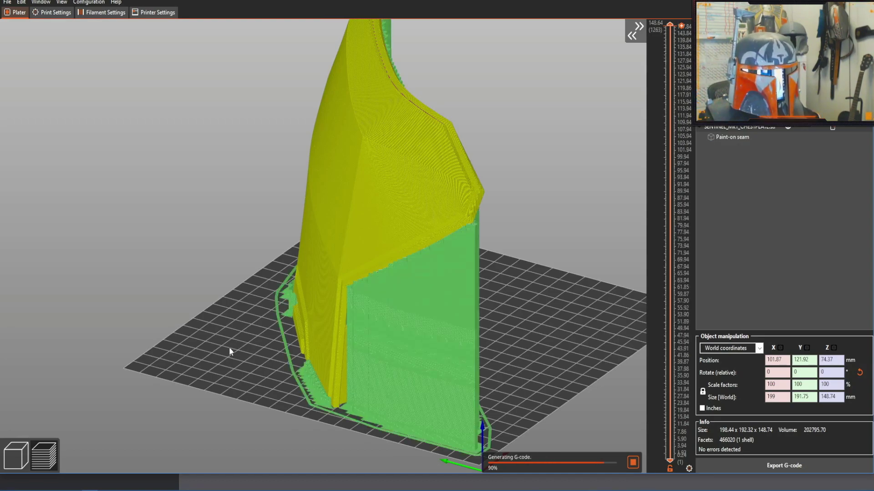
{"action": "left_click_drag", "start_coordinate": [215, 332], "coordinate": [255, 210]}
{"action": "left_click_drag", "start_coordinate": [524, 69], "coordinate": [515, 42]}
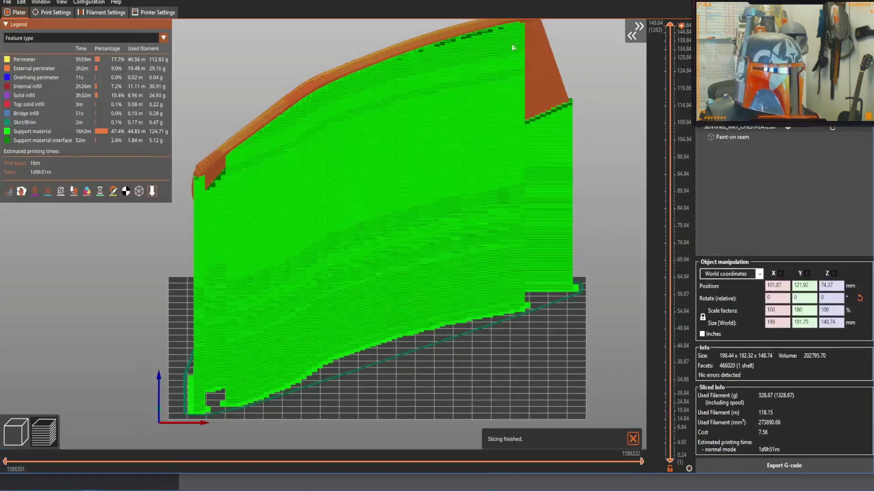
{"action": "left_click_drag", "start_coordinate": [412, 370], "coordinate": [506, 375]}
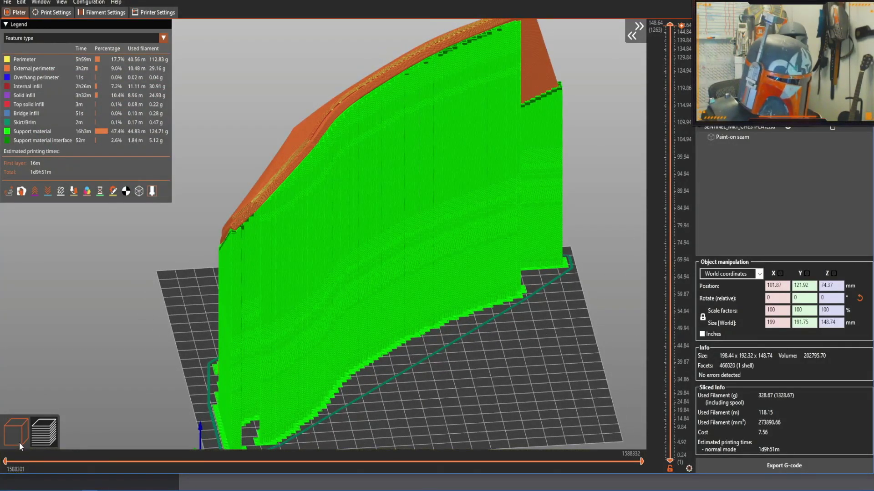
Step: Return to the model and review the painted seam along the half's overhanging edge and opposite side edge
{"action": "left_click", "coordinate": [18, 439]}
{"action": "left_click_drag", "start_coordinate": [544, 335], "coordinate": [555, 310]}
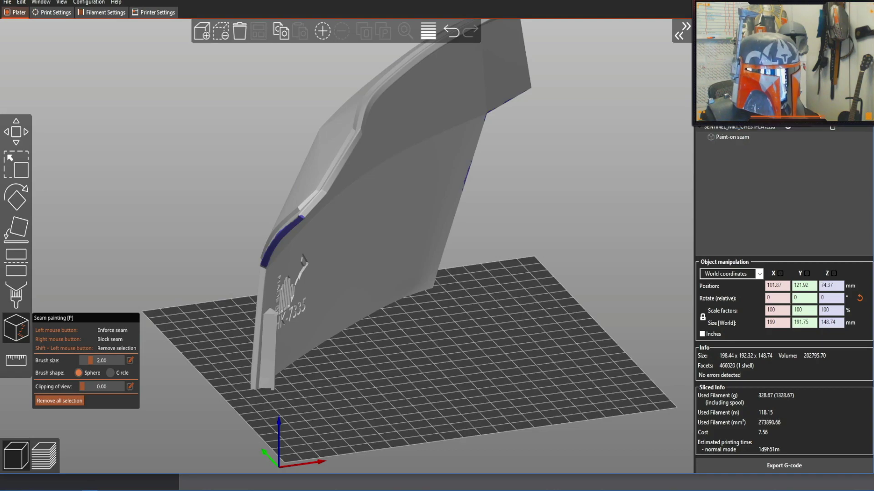
{"action": "left_click_drag", "start_coordinate": [500, 292], "coordinate": [398, 171]}
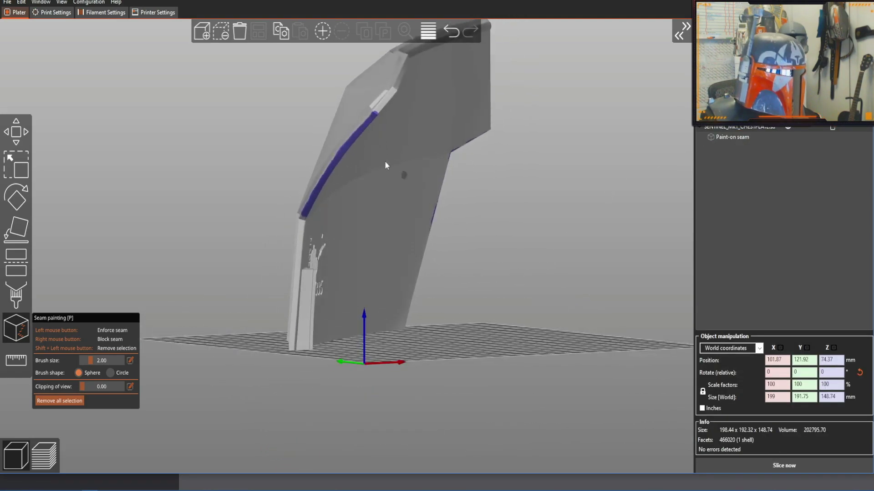
{"action": "left_click_drag", "start_coordinate": [501, 225], "coordinate": [480, 263]}
{"action": "scroll", "coordinate": [446, 264], "scroll_direction": "up", "scroll_amount": 5}
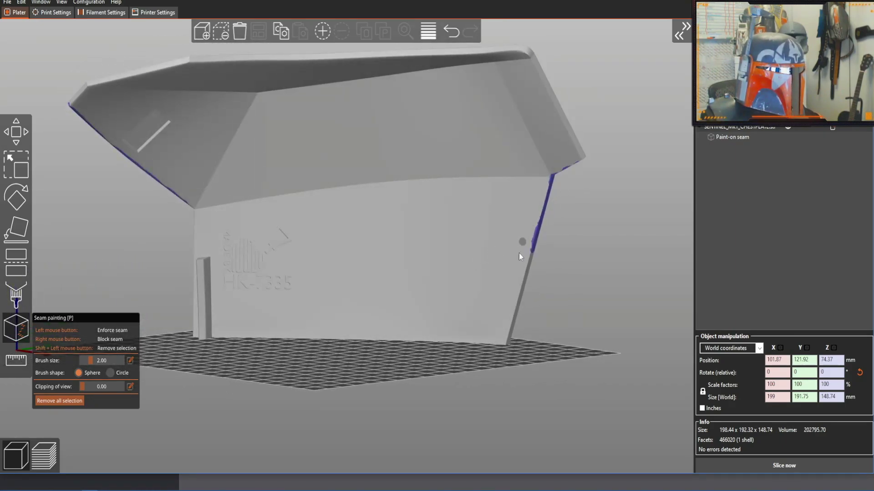
{"action": "mouse_move", "coordinate": [247, 382]}
{"action": "left_mouse_down"}
{"action": "mouse_move", "coordinate": [280, 363]}
{"action": "mouse_move", "coordinate": [311, 364]}
{"action": "mouse_move", "coordinate": [305, 376]}
{"action": "mouse_move", "coordinate": [264, 379]}
{"action": "left_mouse_up"}
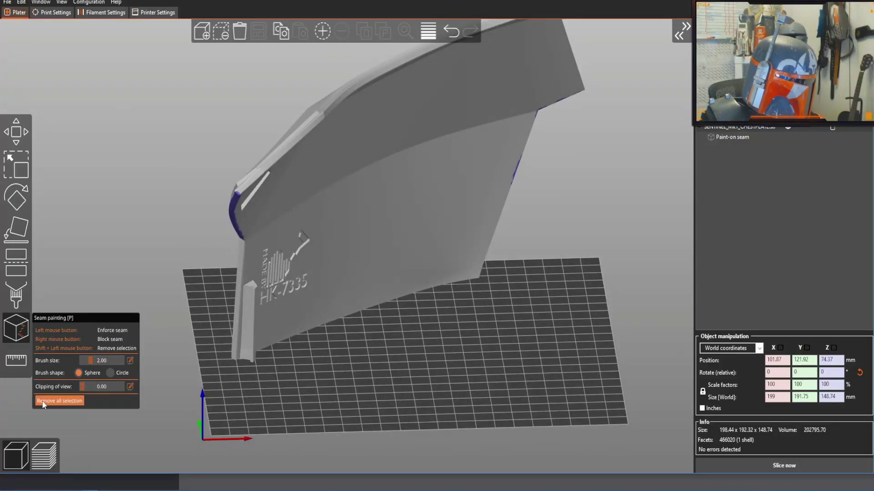
Step: Leave seam painting, slice the half without supports and inspect its inner face in the layer preview
{"action": "left_click", "coordinate": [18, 138]}
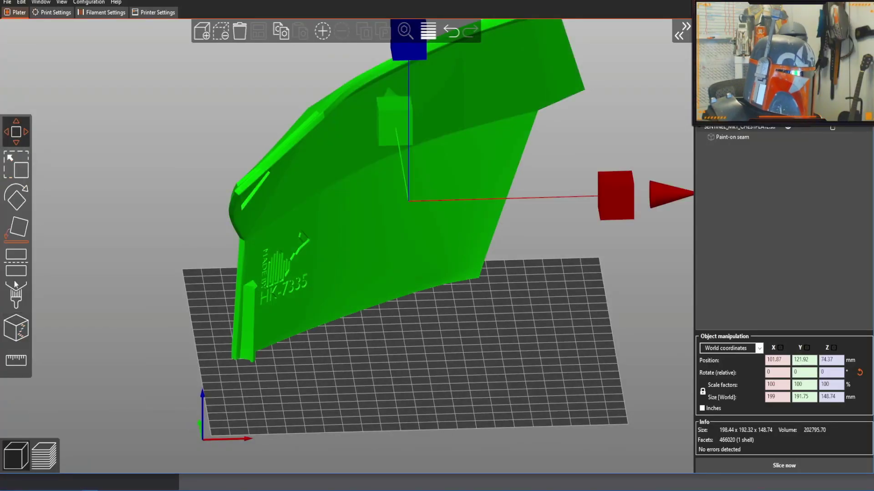
{"action": "left_click", "coordinate": [46, 458]}
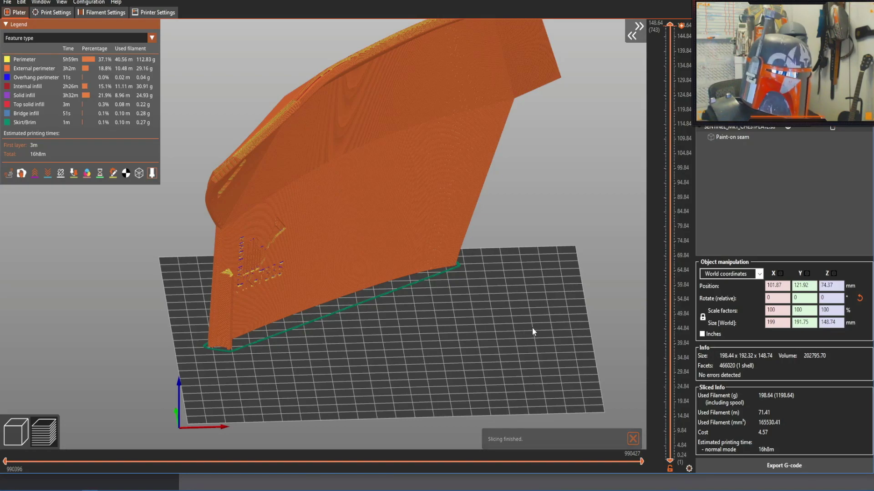
{"action": "left_click_drag", "start_coordinate": [525, 340], "coordinate": [468, 342]}
Step: Reopen seam painting on the half and extend the enforced seam just below the corner of its overhanging edge
{"action": "left_click", "coordinate": [16, 431]}
{"action": "left_click_drag", "start_coordinate": [147, 339], "coordinate": [406, 364]}
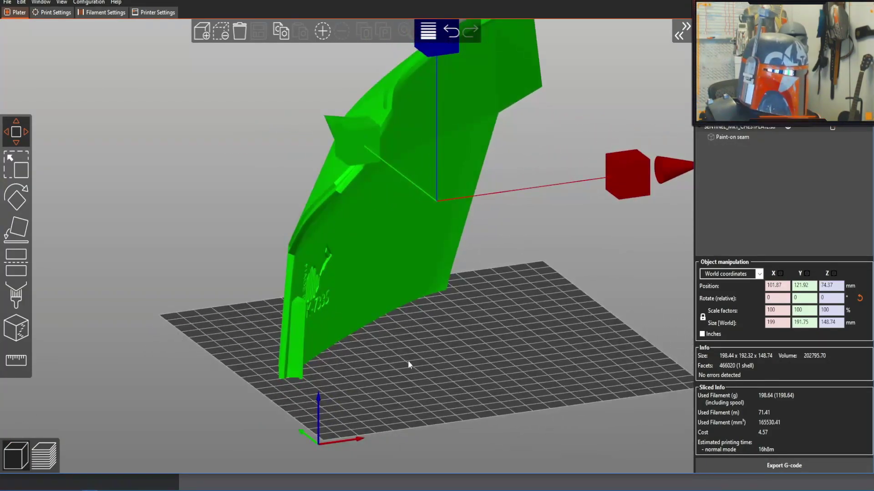
{"action": "scroll", "coordinate": [405, 361], "scroll_direction": "up", "scroll_amount": 3}
{"action": "key", "text": "p"}
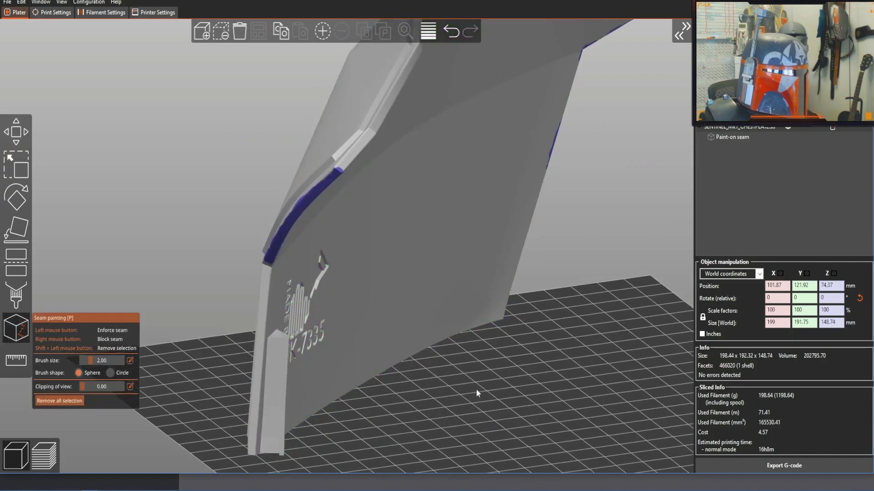
{"action": "scroll", "coordinate": [486, 383], "scroll_direction": "up", "scroll_amount": 3}
{"action": "scroll", "coordinate": [477, 384], "scroll_direction": "down", "scroll_amount": 3}
{"action": "mouse_move", "coordinate": [476, 384]}
{"action": "left_mouse_down"}
{"action": "mouse_move", "coordinate": [499, 380]}
{"action": "mouse_move", "coordinate": [513, 389]}
{"action": "mouse_move", "coordinate": [523, 329]}
{"action": "left_mouse_up"}
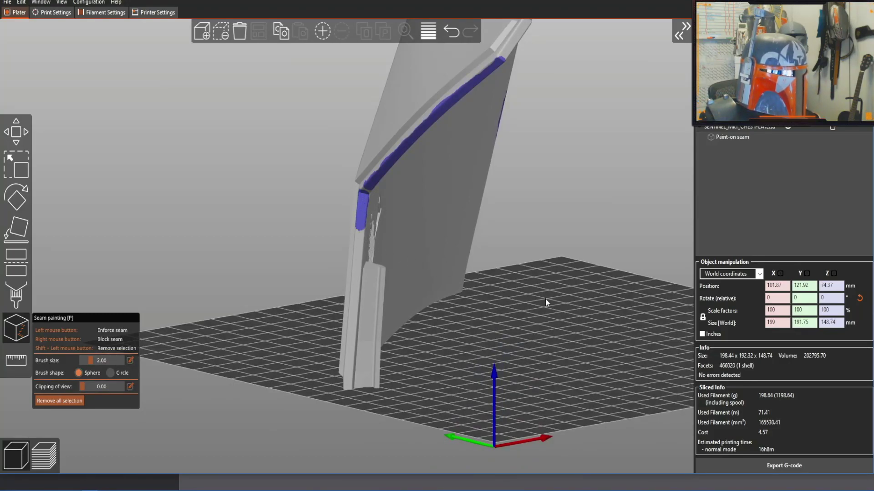
{"action": "scroll", "coordinate": [560, 293], "scroll_direction": "up", "scroll_amount": 6}
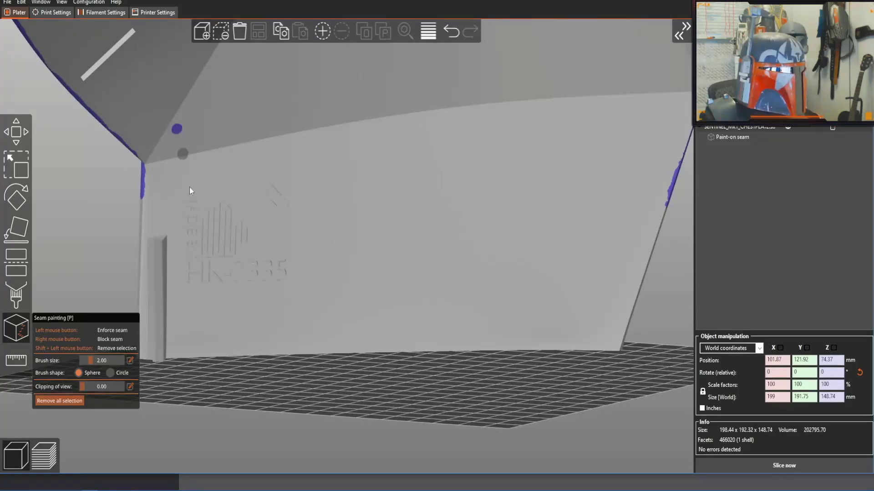
Step: Dab enforced seam spots on the inner face near the engraved lettering, and undo the last dab
{"action": "left_click", "coordinate": [191, 259]}
{"action": "left_click", "coordinate": [344, 212]}
{"action": "right_click_drag", "start_coordinate": [440, 182], "coordinate": [447, 283]}
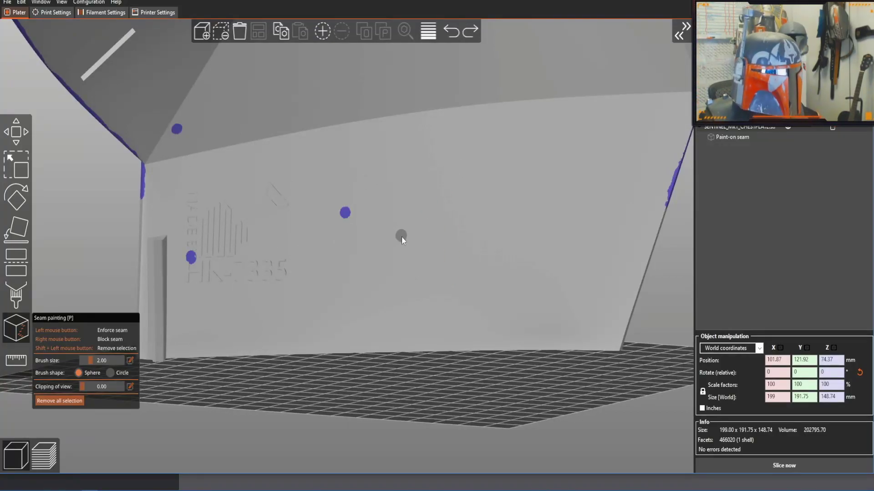
{"action": "key", "text": "ctrl+z"}
Step: Paint enforced seam strokes on the inner face along the two upper end edges of the chestplate half
{"action": "scroll", "coordinate": [396, 248], "scroll_direction": "down", "scroll_amount": 3}
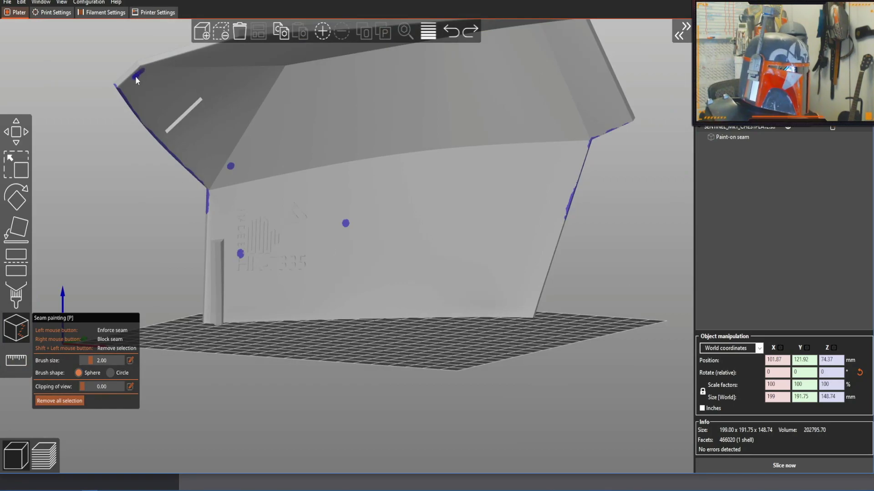
{"action": "left_click", "coordinate": [124, 84]}
{"action": "mouse_move", "coordinate": [102, 127]}
{"action": "left_mouse_down"}
{"action": "mouse_move", "coordinate": [119, 214]}
{"action": "mouse_move", "coordinate": [136, 226]}
{"action": "mouse_move", "coordinate": [135, 209]}
{"action": "mouse_move", "coordinate": [172, 228]}
{"action": "mouse_move", "coordinate": [160, 198]}
{"action": "mouse_move", "coordinate": [167, 294]}
{"action": "mouse_move", "coordinate": [252, 258]}
{"action": "mouse_move", "coordinate": [296, 255]}
{"action": "left_mouse_up"}
{"action": "scroll", "coordinate": [564, 188], "scroll_direction": "down", "scroll_amount": 2}
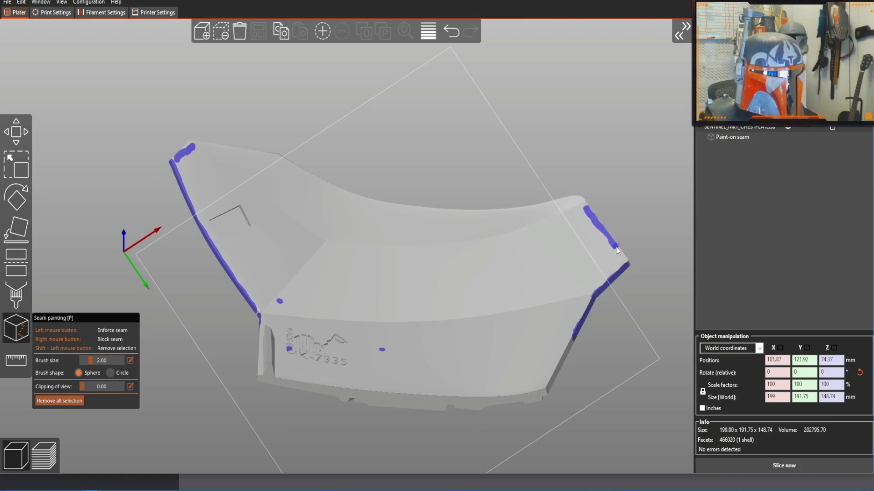
{"action": "left_click_drag", "start_coordinate": [623, 257], "coordinate": [602, 203]}
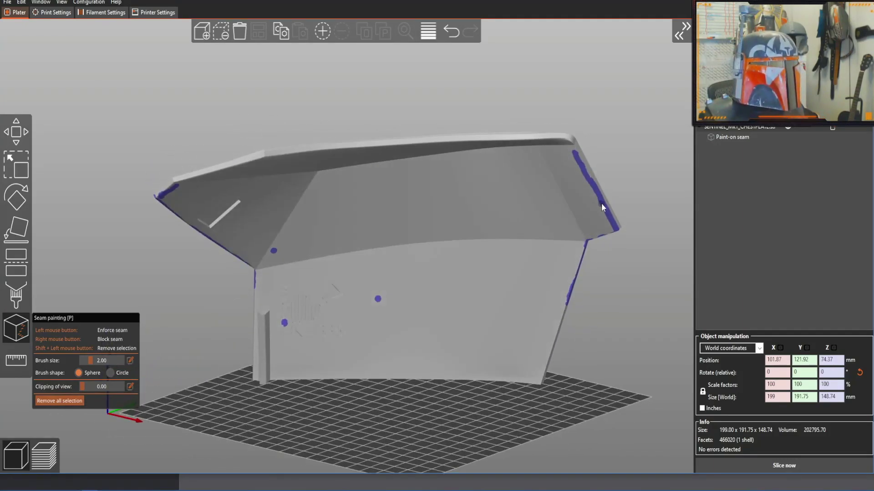
Step: Check the extended seam paint from outside and inside, then slice the half to preview the result
{"action": "left_click_drag", "start_coordinate": [184, 281], "coordinate": [195, 203]}
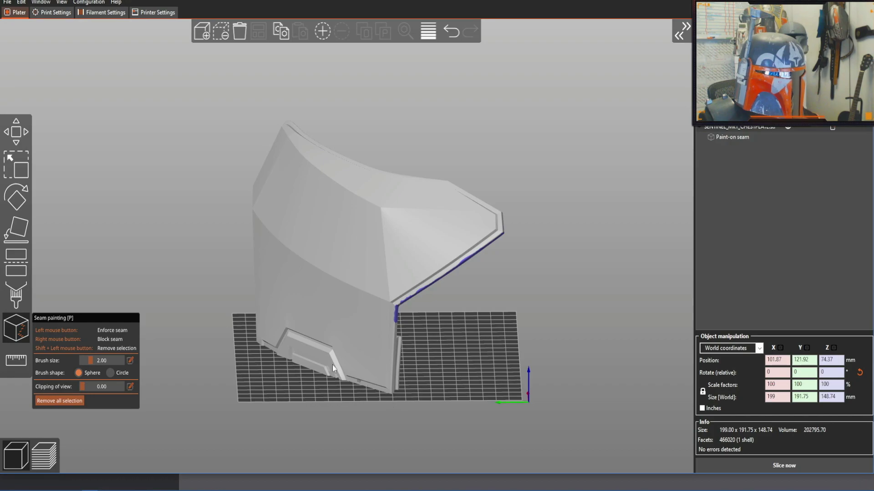
{"action": "left_click_drag", "start_coordinate": [186, 241], "coordinate": [157, 241]}
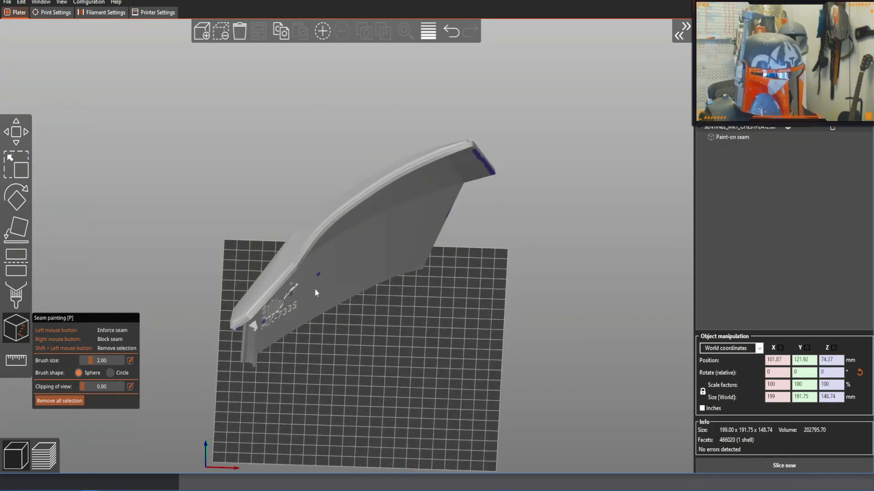
{"action": "left_click_drag", "start_coordinate": [221, 128], "coordinate": [455, 186]}
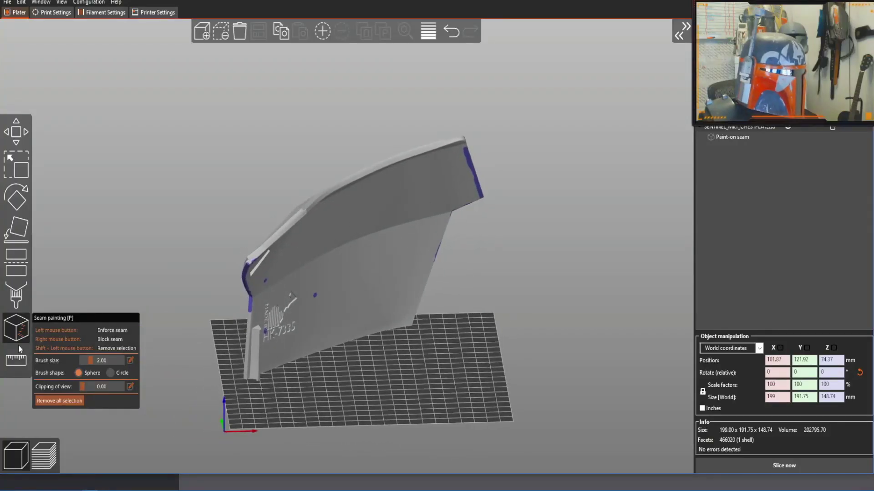
{"action": "left_click", "coordinate": [23, 133]}
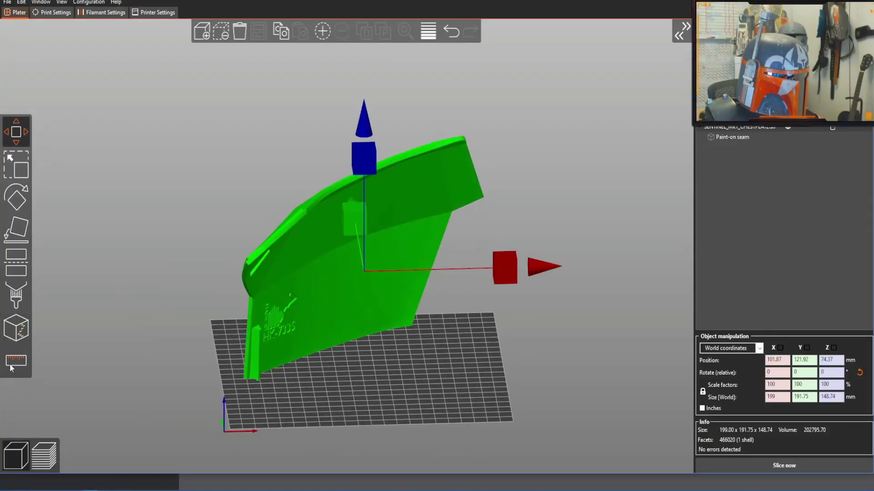
{"action": "left_click", "coordinate": [44, 455]}
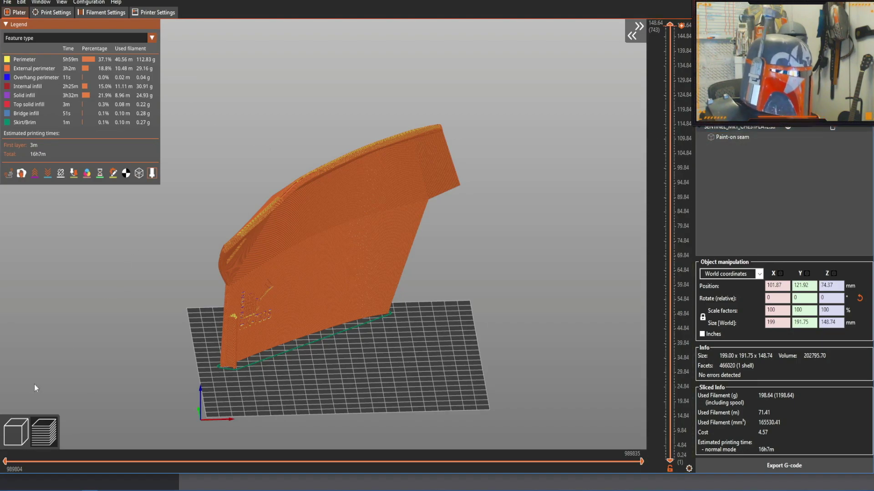
Step: Return to seam painting, set the brush shape to Circle and remove all painted seams from the half
{"action": "left_click", "coordinate": [16, 432]}
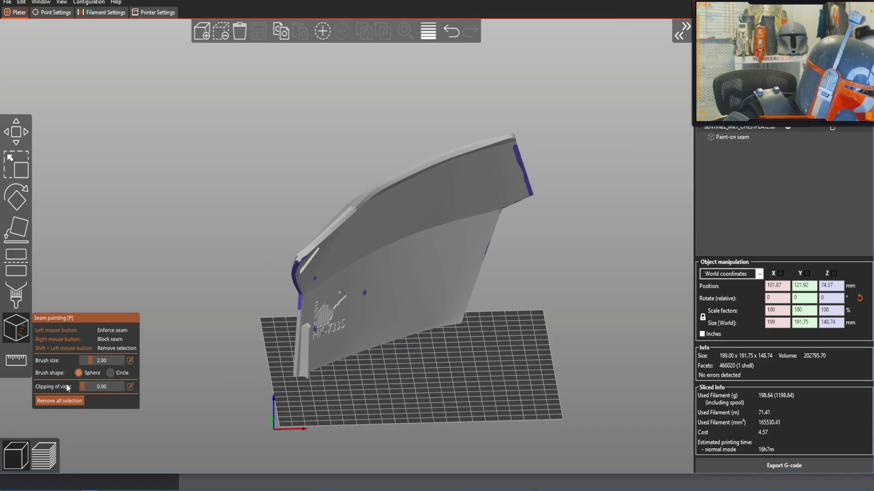
{"action": "left_click", "coordinate": [109, 372]}
{"action": "mouse_move", "coordinate": [252, 349]}
{"action": "left_mouse_down"}
{"action": "mouse_move", "coordinate": [226, 310]}
{"action": "mouse_move", "coordinate": [259, 274]}
{"action": "left_mouse_up"}
{"action": "scroll", "coordinate": [259, 274], "scroll_direction": "up", "scroll_amount": 3}
{"action": "left_click", "coordinate": [57, 404]}
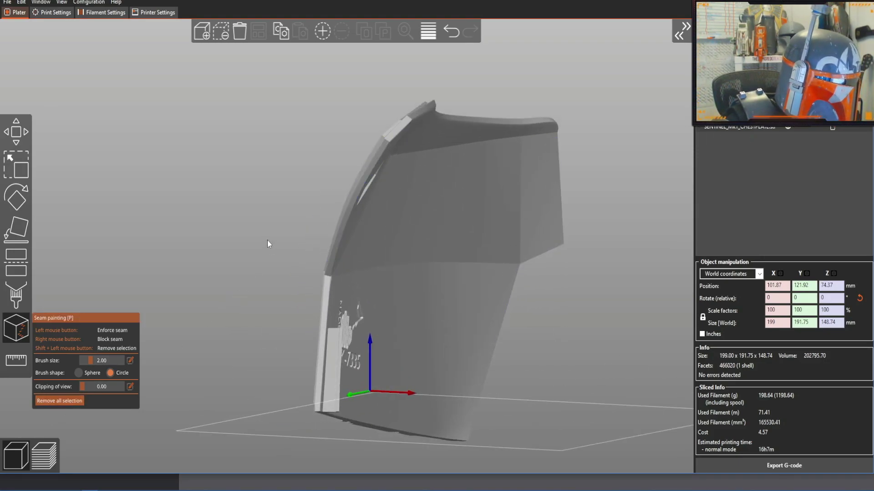
Step: Start Paint-on supports and paint support enforcers along the overhanging cut edge with the 1.50 circle brush
{"action": "left_click", "coordinate": [17, 297]}
{"action": "mouse_move", "coordinate": [209, 250]}
{"action": "left_mouse_down"}
{"action": "mouse_move", "coordinate": [214, 228]}
{"action": "mouse_move", "coordinate": [233, 218]}
{"action": "left_mouse_up"}
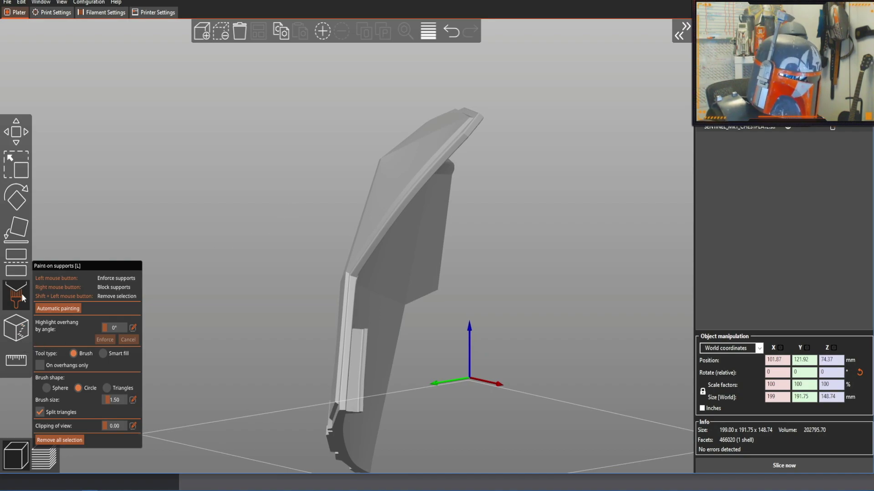
{"action": "scroll", "coordinate": [334, 172], "scroll_direction": "up", "scroll_amount": 3}
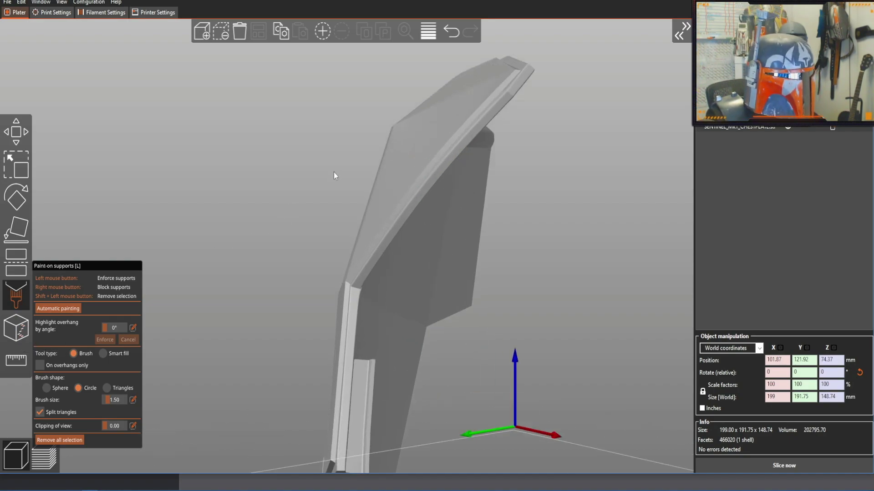
{"action": "right_click_drag", "start_coordinate": [333, 170], "coordinate": [313, 141]}
{"action": "left_click_drag", "start_coordinate": [313, 141], "coordinate": [299, 148]}
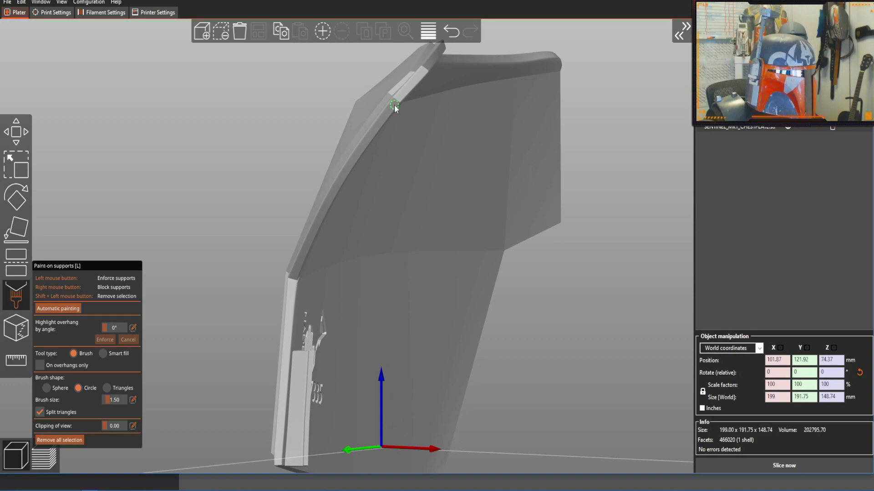
{"action": "left_click_drag", "start_coordinate": [393, 103], "coordinate": [392, 106]}
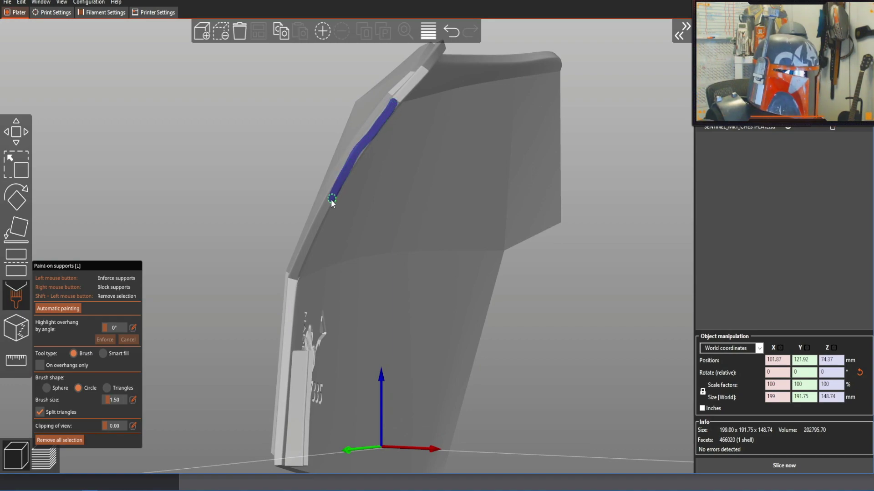
{"action": "left_click_drag", "start_coordinate": [300, 268], "coordinate": [295, 276]}
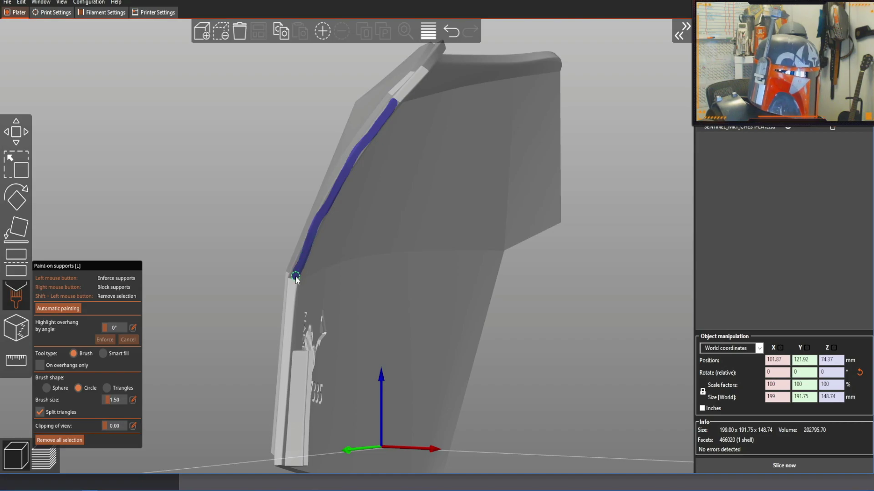
Step: Paint support enforcers down the opposite side edge of the half, from its overhanging tip past the corner
{"action": "right_click_drag", "start_coordinate": [276, 148], "coordinate": [279, 127]}
{"action": "left_click_drag", "start_coordinate": [280, 127], "coordinate": [221, 129]}
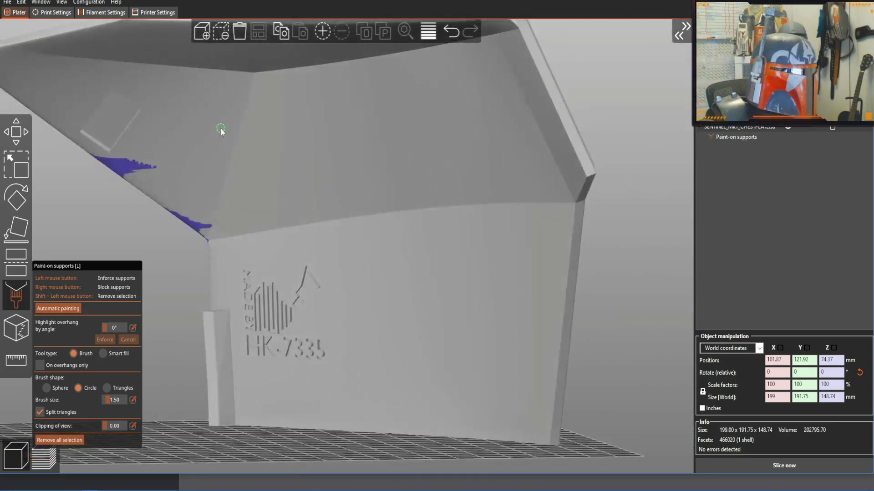
{"action": "left_click_drag", "start_coordinate": [621, 255], "coordinate": [594, 214]}
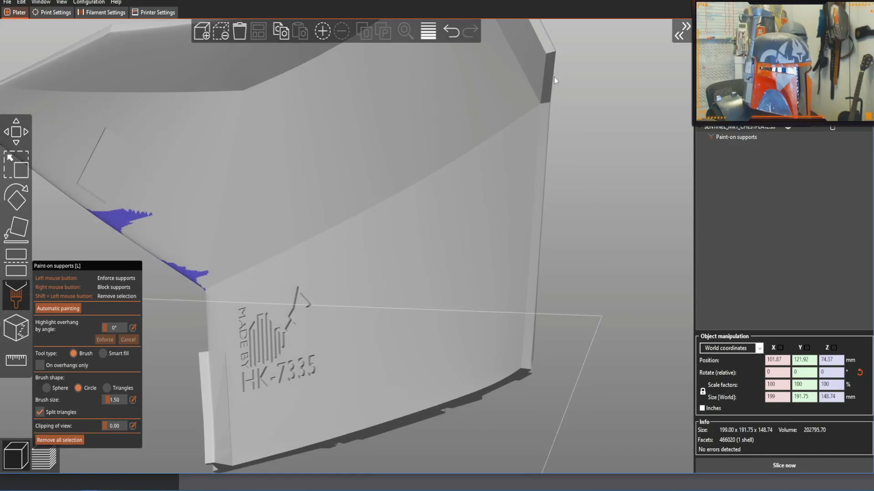
{"action": "left_click_drag", "start_coordinate": [548, 65], "coordinate": [543, 136]}
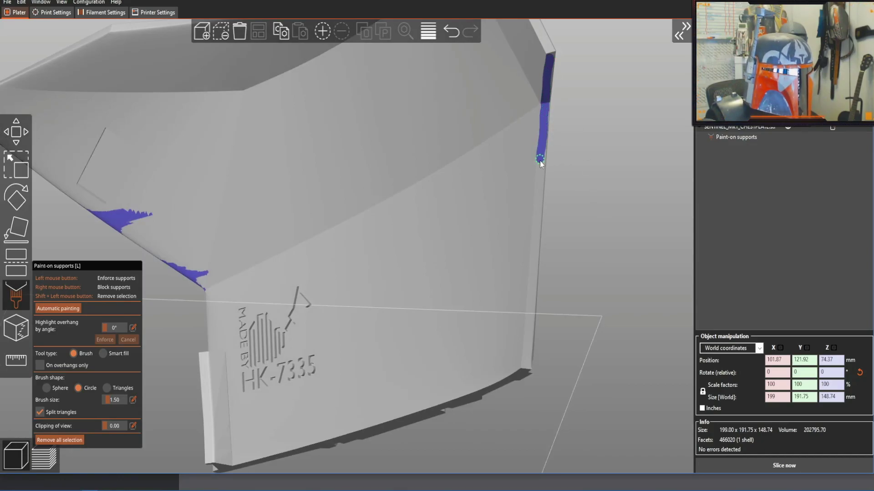
{"action": "right_click_drag", "start_coordinate": [611, 238], "coordinate": [675, 226]}
Step: Erase the support paint that spilled onto the inner face beside the overhanging edge
{"action": "right_click_drag", "start_coordinate": [190, 299], "coordinate": [214, 289]}
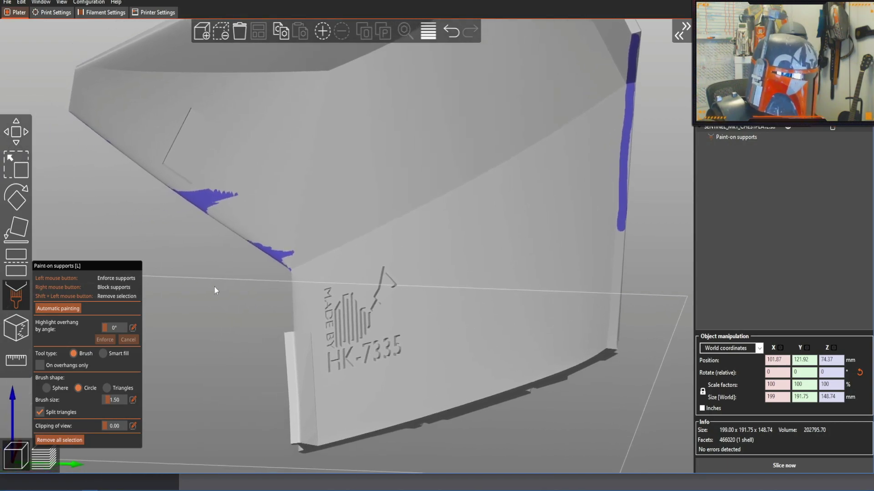
{"action": "left_click_drag", "start_coordinate": [225, 192], "coordinate": [209, 188], "text": "shift"}
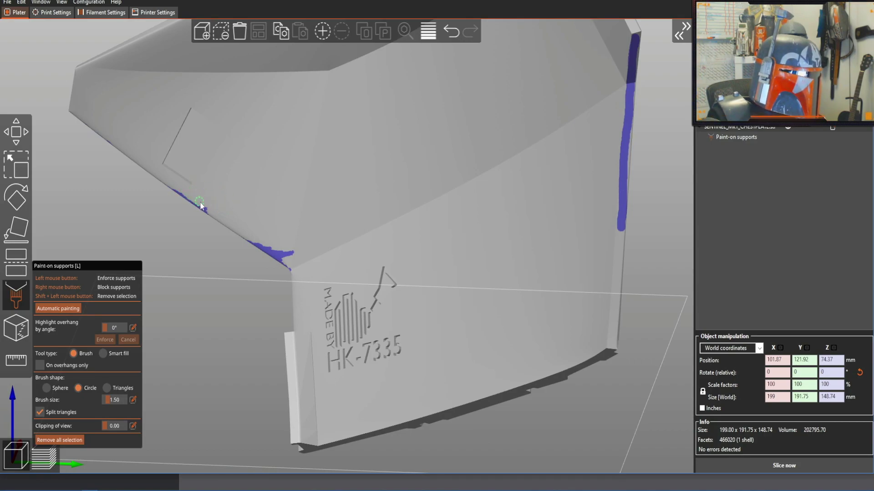
{"action": "left_click_drag", "start_coordinate": [261, 245], "coordinate": [288, 261], "text": "shift"}
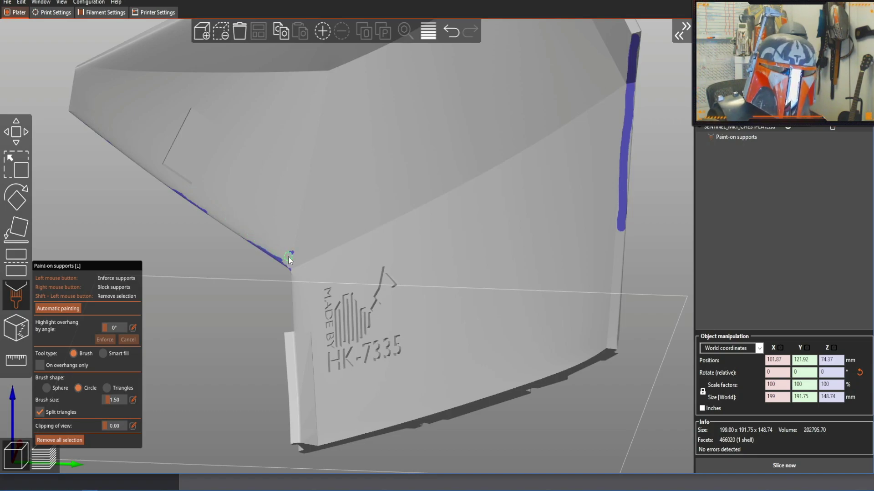
Step: Examine the painted support enforcers along both edges of the half from outside and inside
{"action": "mouse_move", "coordinate": [282, 270]}
{"action": "left_mouse_down"}
{"action": "mouse_move", "coordinate": [227, 319]}
{"action": "mouse_move", "coordinate": [335, 314]}
{"action": "left_mouse_up"}
{"action": "scroll", "coordinate": [523, 152], "scroll_direction": "up", "scroll_amount": 3}
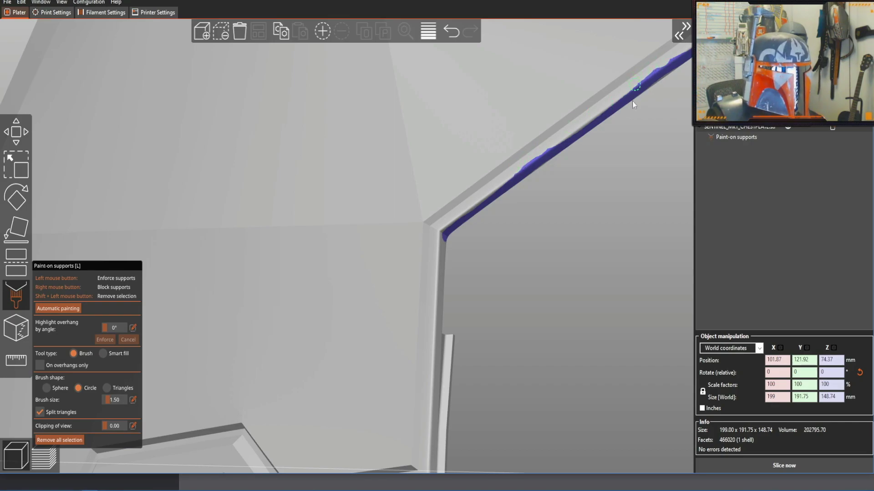
{"action": "scroll", "coordinate": [636, 94], "scroll_direction": "down", "scroll_amount": 5}
{"action": "left_click_drag", "start_coordinate": [577, 190], "coordinate": [524, 219]}
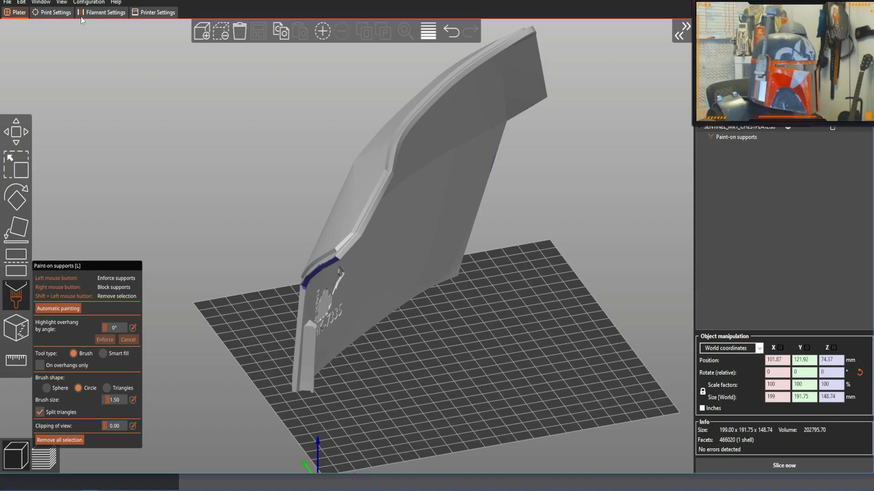
{"action": "mouse_move", "coordinate": [240, 182]}
{"action": "left_mouse_down"}
{"action": "mouse_move", "coordinate": [250, 185]}
{"action": "mouse_move", "coordinate": [244, 175]}
{"action": "left_mouse_up"}
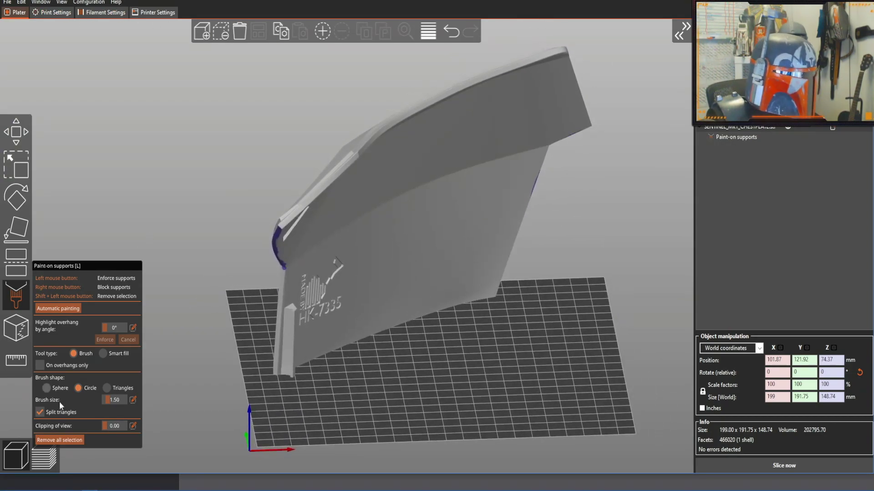
Step: Slice the chestplate half and inspect the generated supports beneath both painted edges in the preview
{"action": "left_click", "coordinate": [44, 457]}
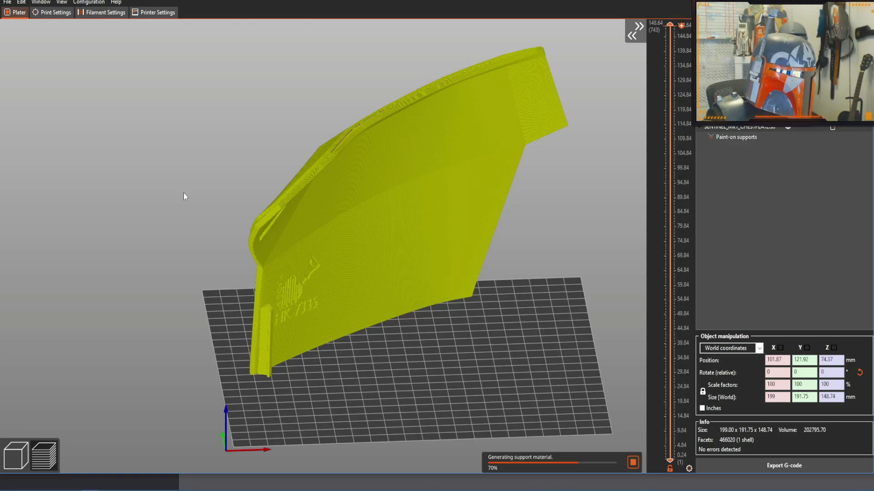
{"action": "left_click_drag", "start_coordinate": [177, 180], "coordinate": [462, 265]}
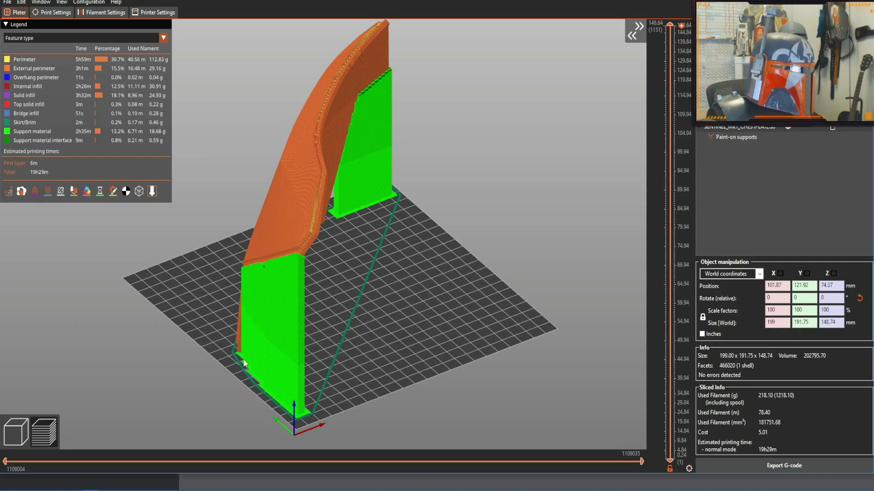
{"action": "left_click_drag", "start_coordinate": [269, 386], "coordinate": [321, 369]}
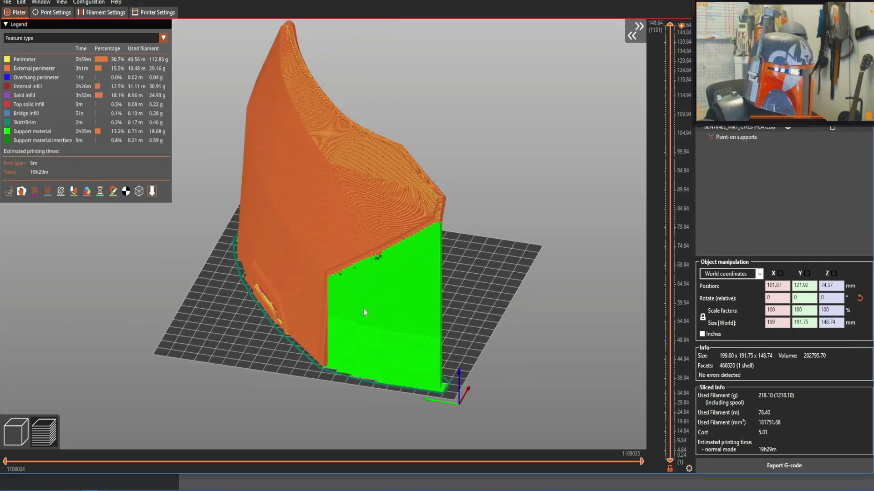
{"action": "left_click_drag", "start_coordinate": [537, 247], "coordinate": [474, 216]}
{"action": "scroll", "coordinate": [264, 243], "scroll_direction": "up", "scroll_amount": 5}
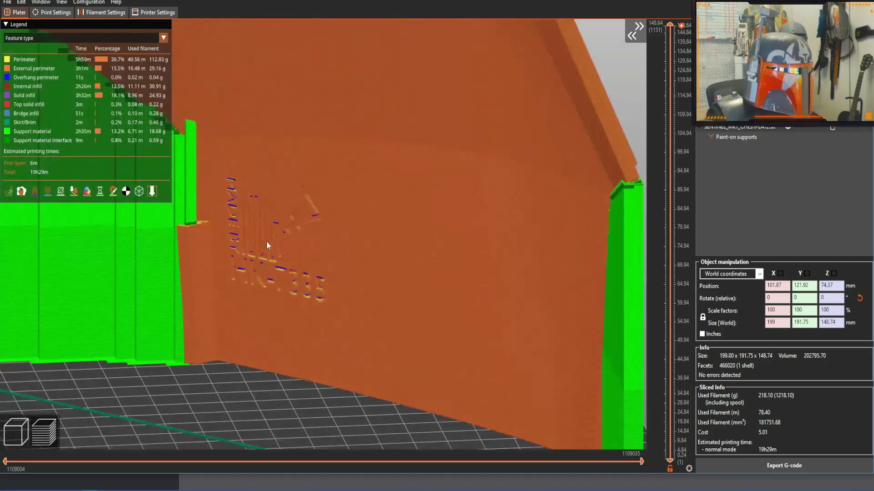
Step: Examine how the supports meet the outer face and the side edges of the sliced half
{"action": "scroll", "coordinate": [206, 352], "scroll_direction": "down", "scroll_amount": 4}
{"action": "left_click_drag", "start_coordinate": [205, 348], "coordinate": [227, 312]}
{"action": "left_click_drag", "start_coordinate": [142, 312], "coordinate": [425, 350]}
{"action": "scroll", "coordinate": [512, 318], "scroll_direction": "up", "scroll_amount": 5}
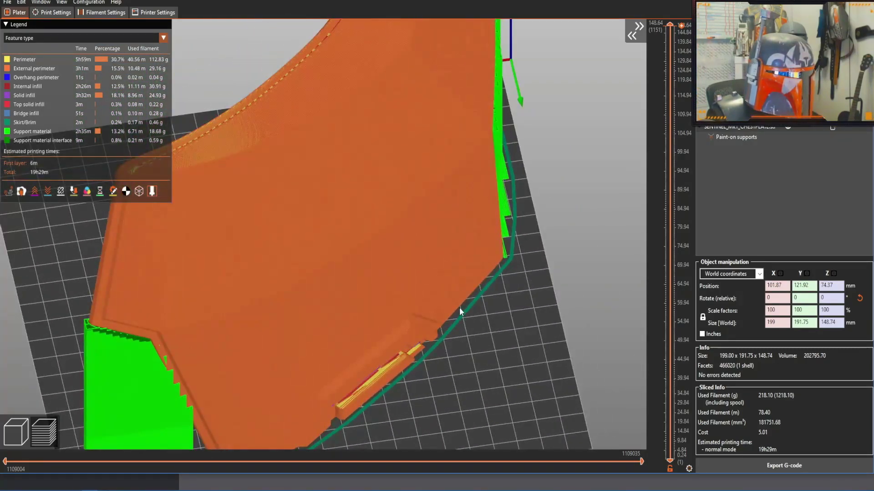
{"action": "left_click_drag", "start_coordinate": [483, 325], "coordinate": [458, 259]}
{"action": "scroll", "coordinate": [408, 316], "scroll_direction": "up", "scroll_amount": 3}
{"action": "scroll", "coordinate": [410, 317], "scroll_direction": "down", "scroll_amount": 2}
{"action": "left_click_drag", "start_coordinate": [422, 340], "coordinate": [391, 348]}
{"action": "scroll", "coordinate": [393, 346], "scroll_direction": "down", "scroll_amount": 1}
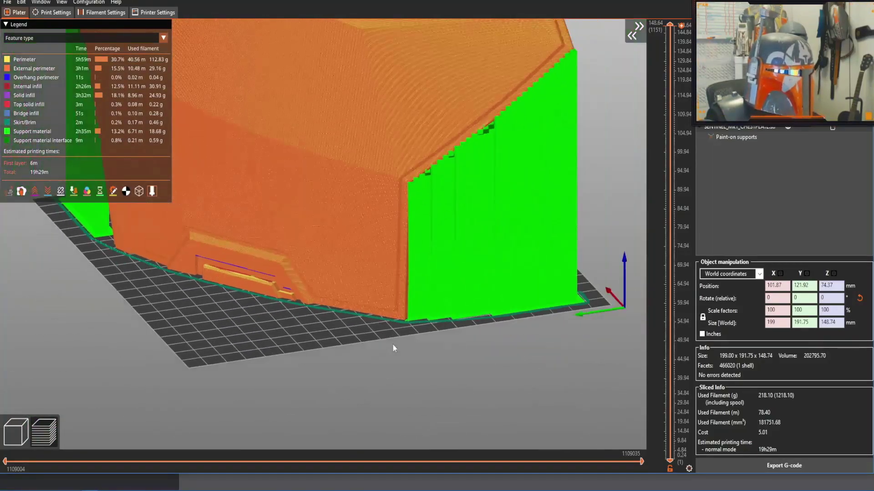
Step: Examine the half's first layer from beneath the bed and the lower edge beside the support wall
{"action": "scroll", "coordinate": [268, 324], "scroll_direction": "down", "scroll_amount": 2}
{"action": "left_click_drag", "start_coordinate": [269, 324], "coordinate": [322, 239]}
{"action": "scroll", "coordinate": [282, 219], "scroll_direction": "up", "scroll_amount": 3}
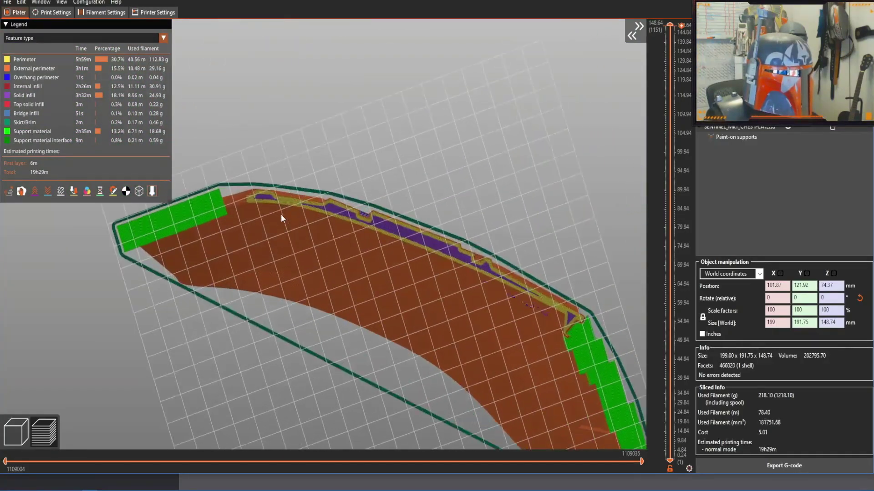
{"action": "scroll", "coordinate": [282, 218], "scroll_direction": "up", "scroll_amount": 1}
{"action": "scroll", "coordinate": [470, 294], "scroll_direction": "up", "scroll_amount": 2}
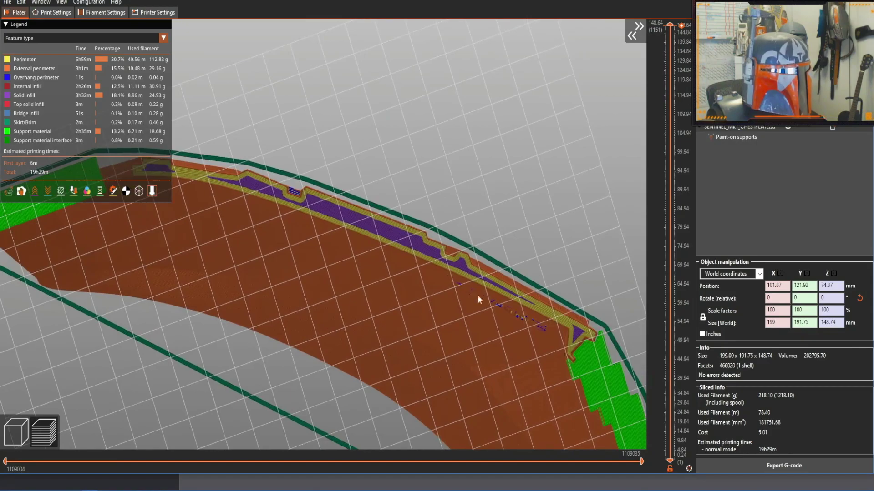
{"action": "left_click_drag", "start_coordinate": [411, 152], "coordinate": [486, 236]}
{"action": "scroll", "coordinate": [234, 354], "scroll_direction": "up", "scroll_amount": 1}
{"action": "scroll", "coordinate": [248, 402], "scroll_direction": "up", "scroll_amount": 2}
{"action": "scroll", "coordinate": [269, 386], "scroll_direction": "up", "scroll_amount": 1}
{"action": "scroll", "coordinate": [321, 319], "scroll_direction": "up", "scroll_amount": 1}
{"action": "left_click_drag", "start_coordinate": [320, 323], "coordinate": [363, 297]}
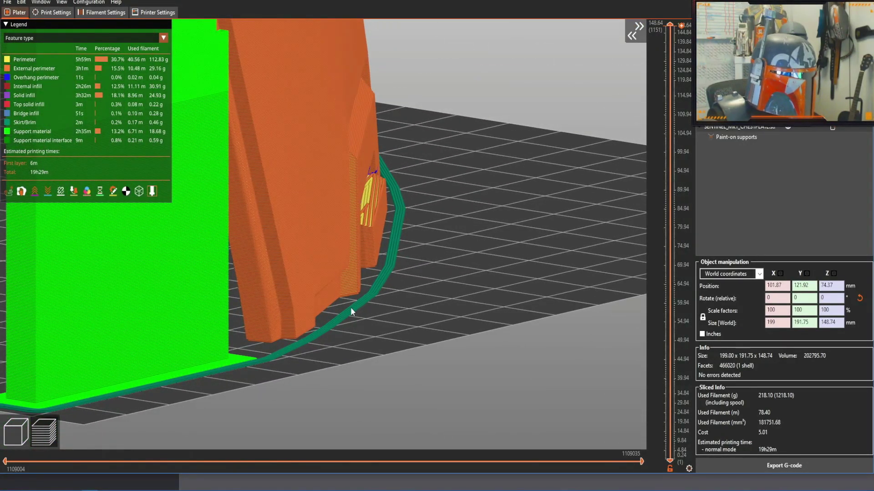
Step: Review the whole sliced half from outside with the support walls on either side
{"action": "left_click_drag", "start_coordinate": [373, 350], "coordinate": [340, 240]}
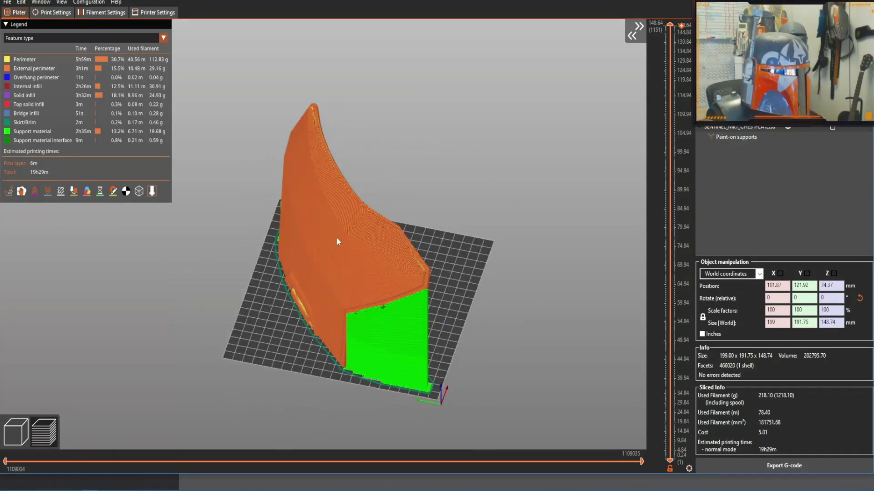
{"action": "left_click_drag", "start_coordinate": [253, 288], "coordinate": [361, 149]}
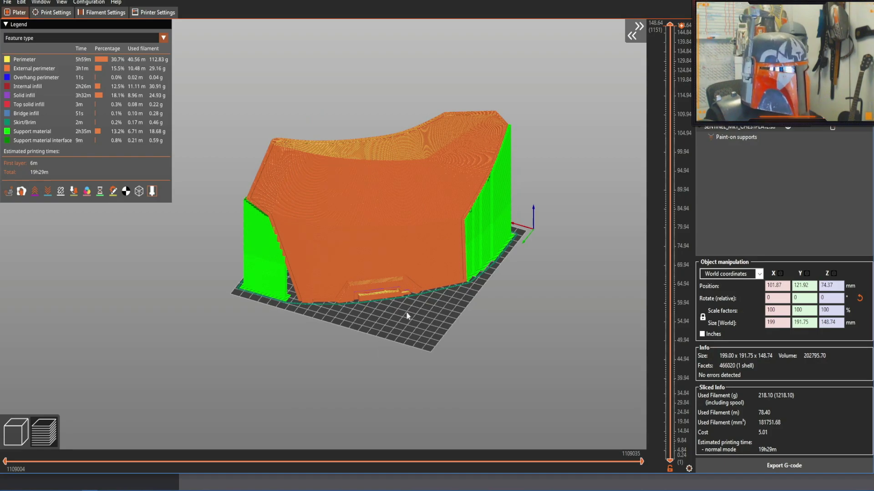
{"action": "left_click_drag", "start_coordinate": [432, 321], "coordinate": [404, 359]}
{"action": "scroll", "coordinate": [389, 362], "scroll_direction": "up", "scroll_amount": 2}
{"action": "scroll", "coordinate": [392, 362], "scroll_direction": "up", "scroll_amount": 2}
{"action": "scroll", "coordinate": [394, 362], "scroll_direction": "down", "scroll_amount": 2}
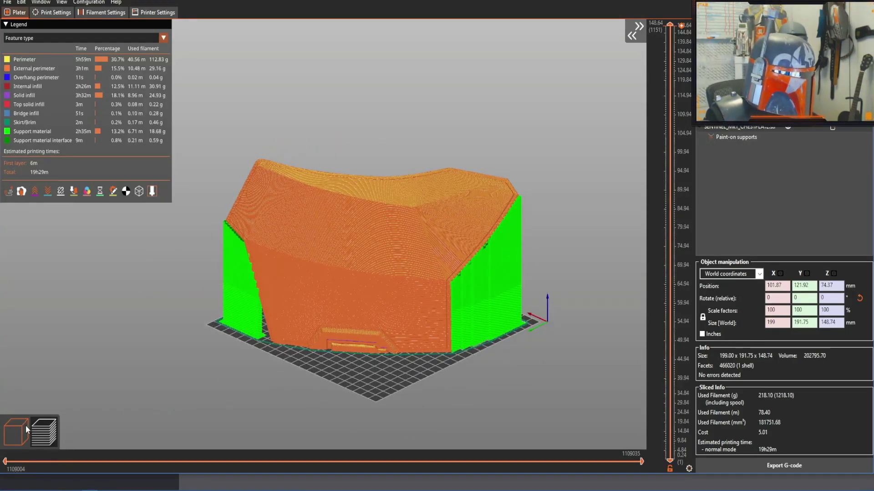
Step: Leave the sliced preview, switch to OrcaSlicer and load SENTINEL_Mk2_CHESTPLATE.stl onto the plate
{"action": "left_click", "coordinate": [16, 431]}
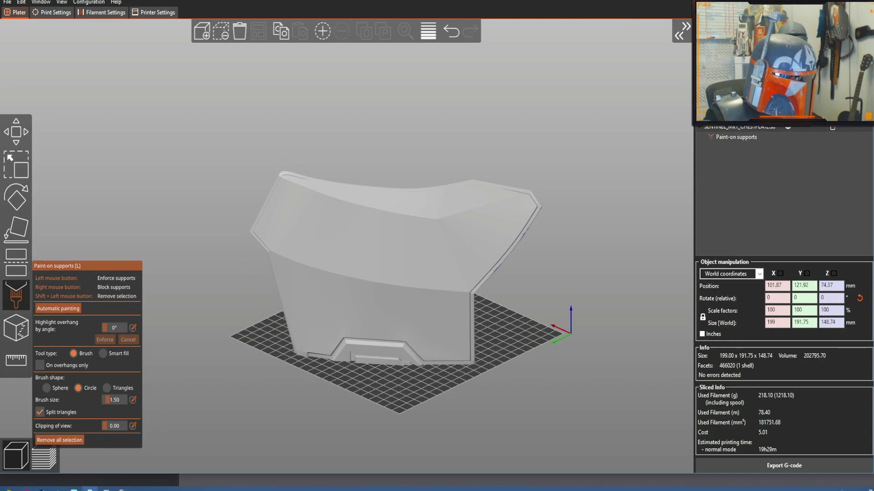
{"action": "left_click", "coordinate": [121, 484]}
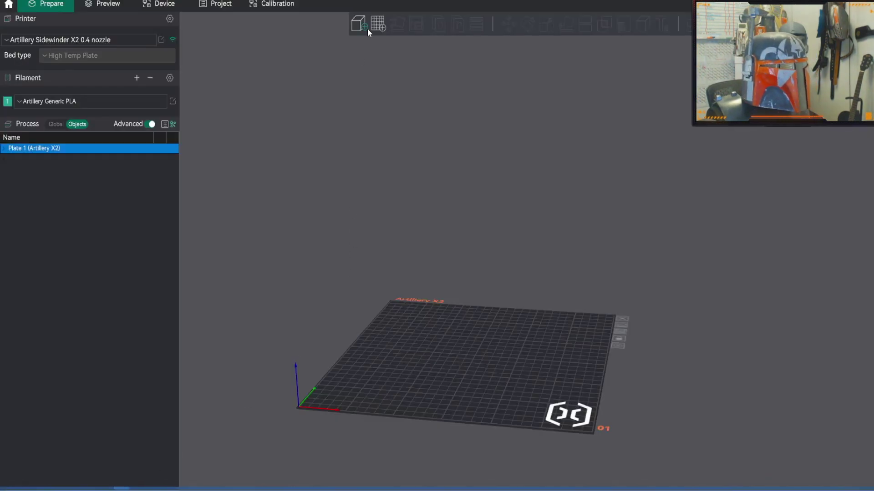
{"action": "left_click", "coordinate": [9, 3]}
{"action": "mouse_move", "coordinate": [23, 56]}
{"action": "left_click", "coordinate": [137, 56]}
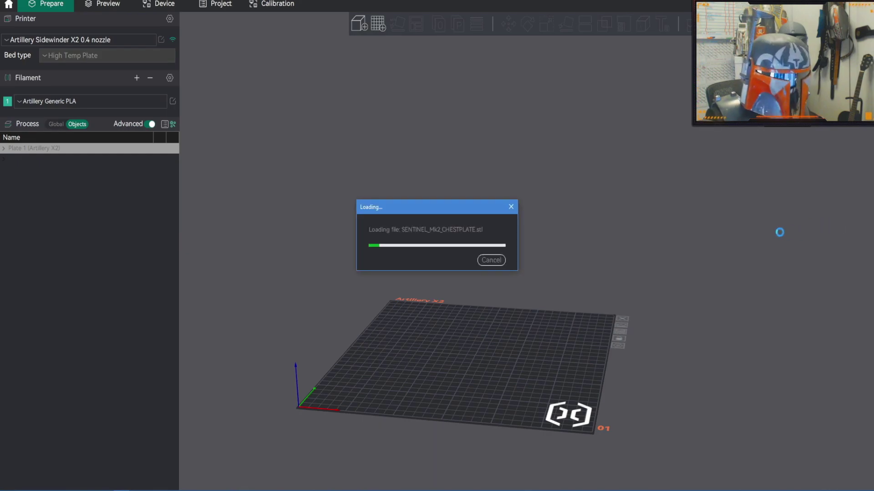
Step: Start the Cut tool on the chestplate, try turning the cutting plane upright by hand and reset it
{"action": "left_click_drag", "start_coordinate": [700, 236], "coordinate": [412, 217]}
{"action": "left_click_drag", "start_coordinate": [300, 236], "coordinate": [291, 244]}
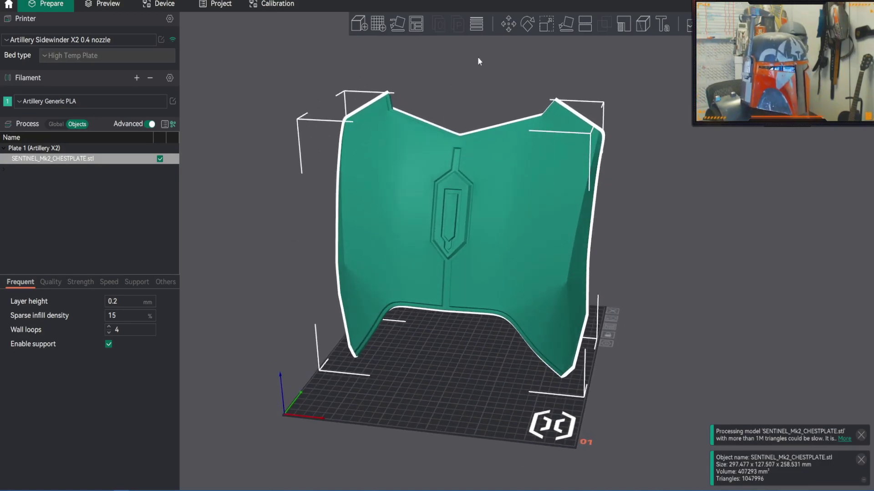
{"action": "left_click_drag", "start_coordinate": [485, 54], "coordinate": [461, 78]}
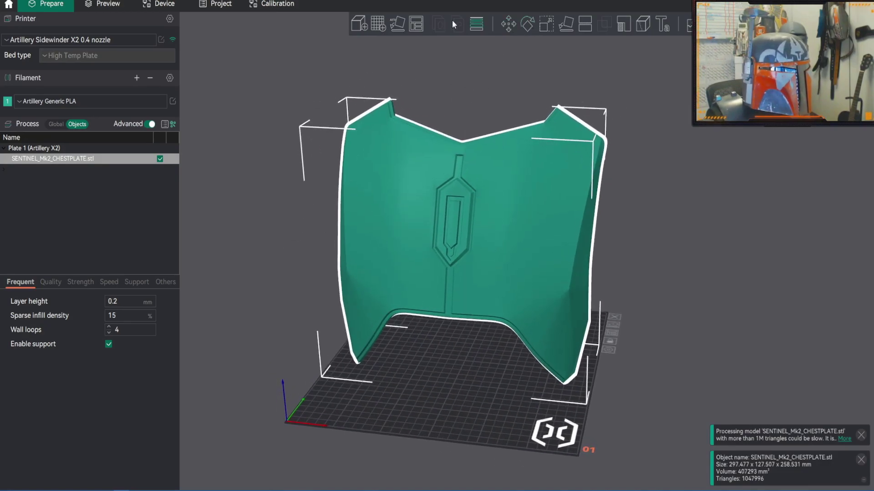
{"action": "left_click", "coordinate": [587, 25]}
{"action": "middle_click_drag", "start_coordinate": [234, 140], "coordinate": [231, 155]}
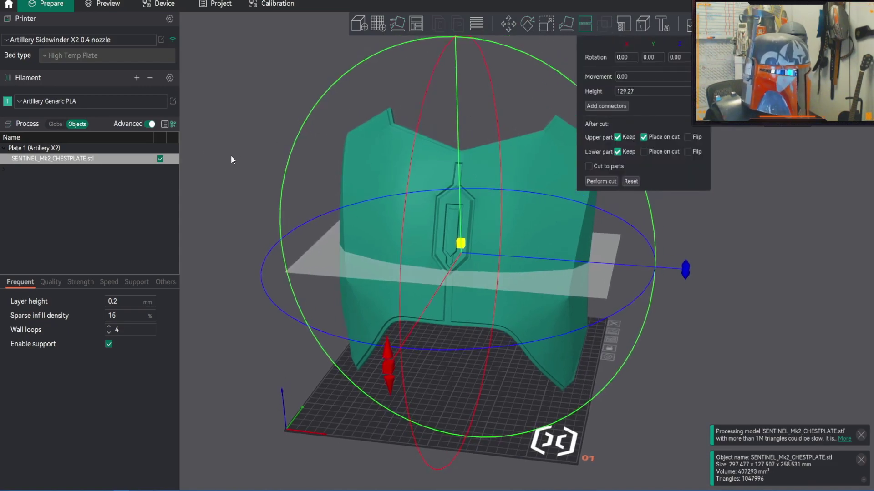
{"action": "scroll", "coordinate": [749, 271], "scroll_direction": "down", "scroll_amount": 3}
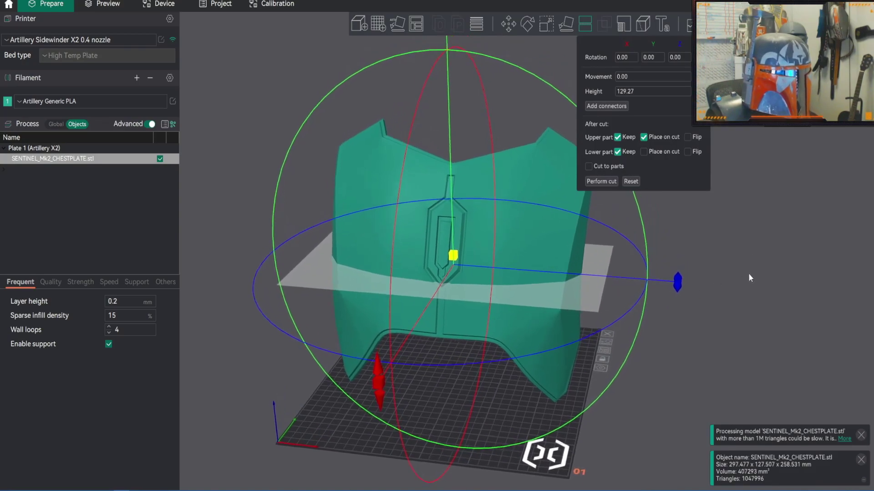
{"action": "scroll", "coordinate": [740, 261], "scroll_direction": "down", "scroll_amount": 1}
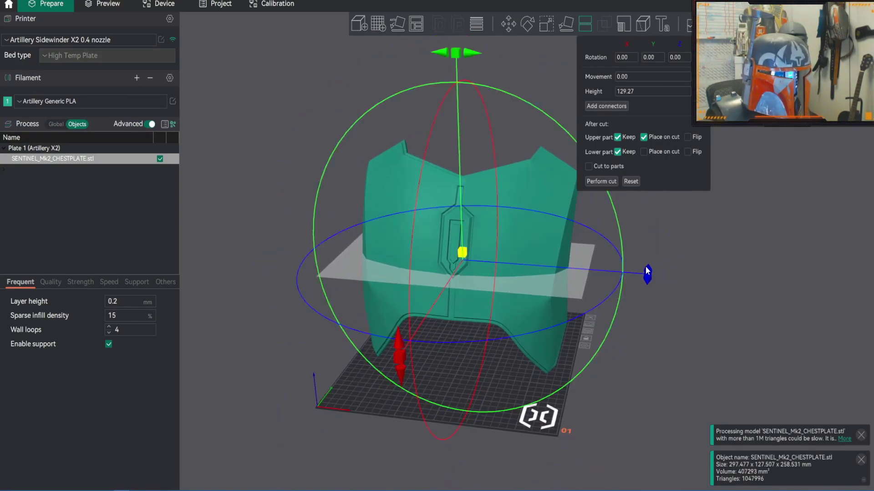
{"action": "left_click_drag", "start_coordinate": [471, 59], "coordinate": [605, 271]}
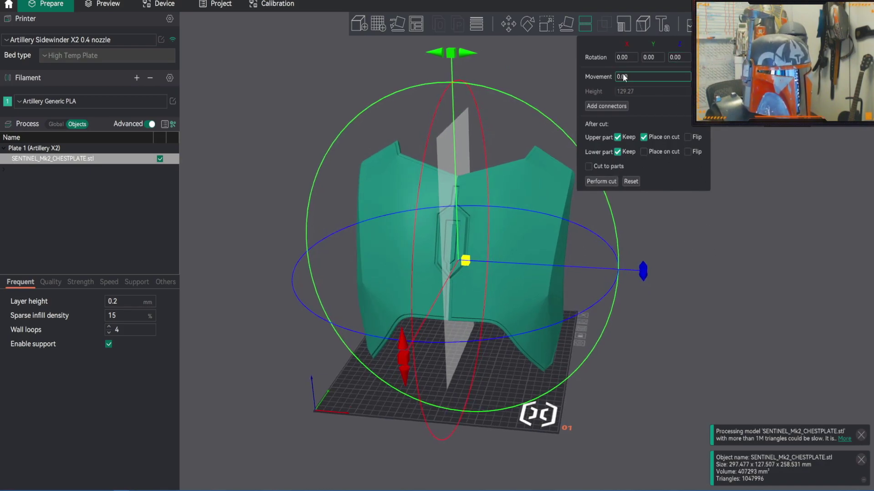
{"action": "left_click", "coordinate": [639, 182]}
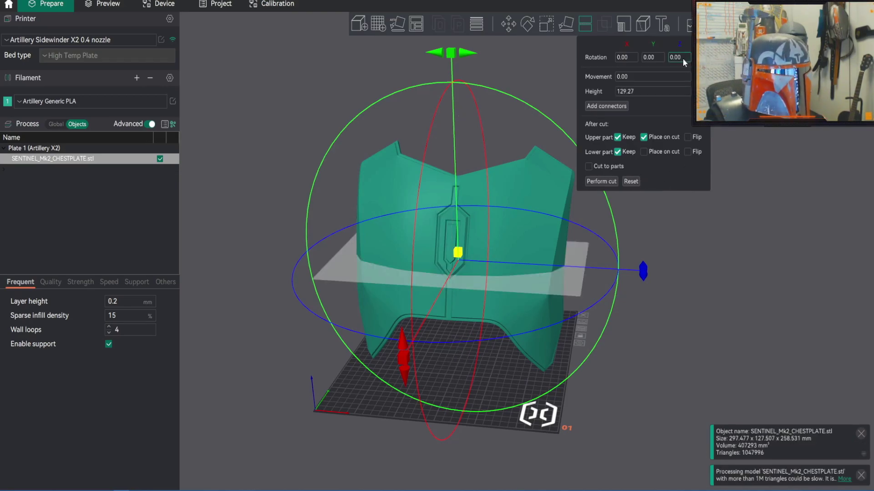
Step: Set the cutting plane's Y rotation to 90° so it divides the chestplate vertically
{"action": "left_click", "coordinate": [659, 57]}
{"action": "left_click_drag", "start_coordinate": [656, 56], "coordinate": [631, 57]}
{"action": "type", "text": "90"}
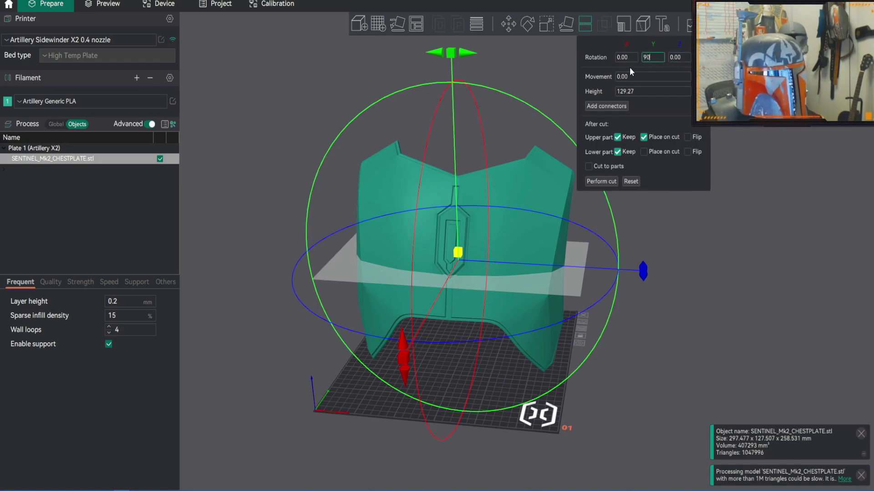
{"action": "key", "text": "Return"}
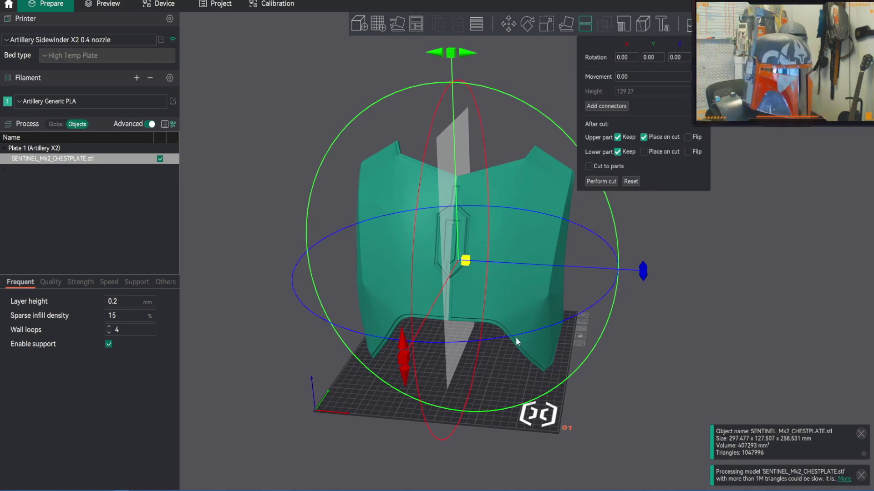
Step: Discard the lower part and perform the cut, keeping only the upper part placed on its cut face
{"action": "left_click_drag", "start_coordinate": [713, 283], "coordinate": [719, 280]}
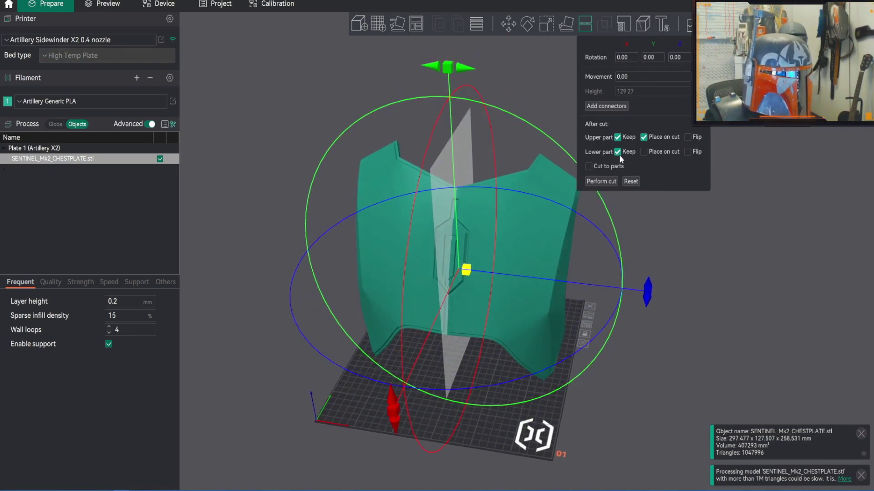
{"action": "left_click", "coordinate": [617, 152]}
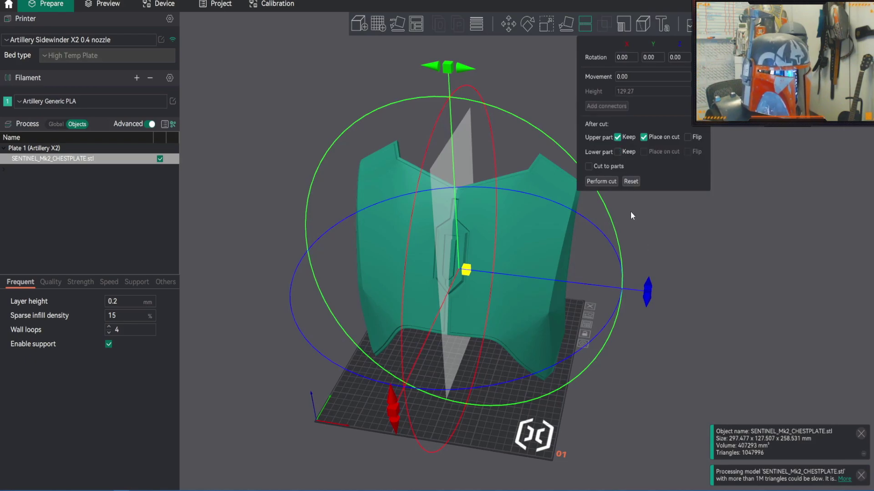
{"action": "left_click", "coordinate": [610, 181]}
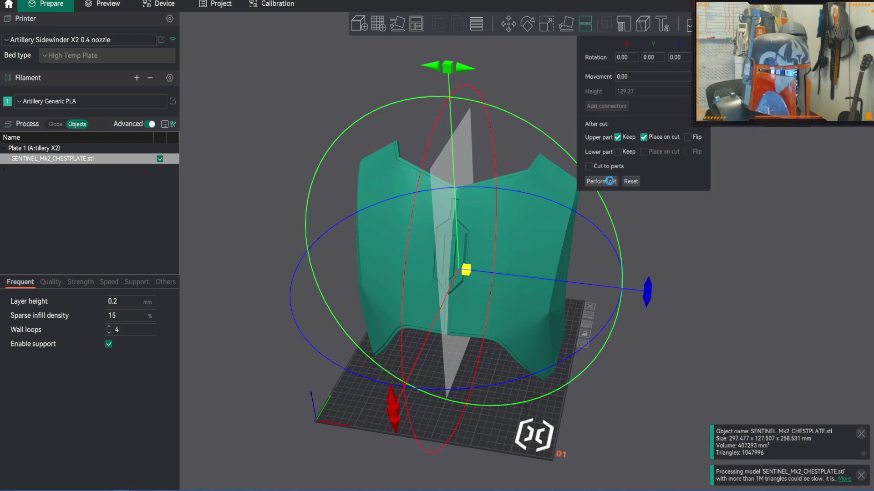
Step: Examine the cut chestplate half on the bed from the front, side, cut edge and above
{"action": "left_click_drag", "start_coordinate": [691, 263], "coordinate": [638, 235]}
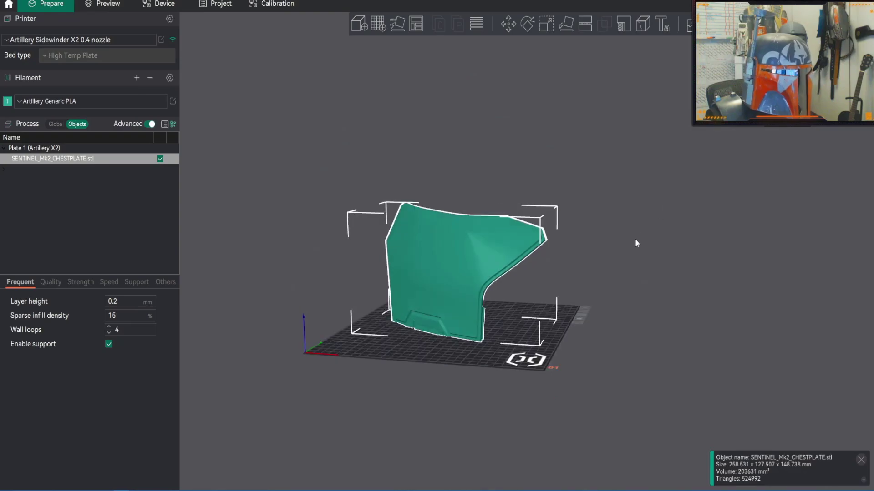
{"action": "scroll", "coordinate": [636, 239], "scroll_direction": "up", "scroll_amount": 6}
{"action": "mouse_move", "coordinate": [683, 181]}
{"action": "left_mouse_down"}
{"action": "mouse_move", "coordinate": [677, 190]}
{"action": "mouse_move", "coordinate": [665, 181]}
{"action": "left_mouse_up"}
{"action": "scroll", "coordinate": [437, 329], "scroll_direction": "down", "scroll_amount": 2}
{"action": "left_click_drag", "start_coordinate": [710, 232], "coordinate": [463, 220]}
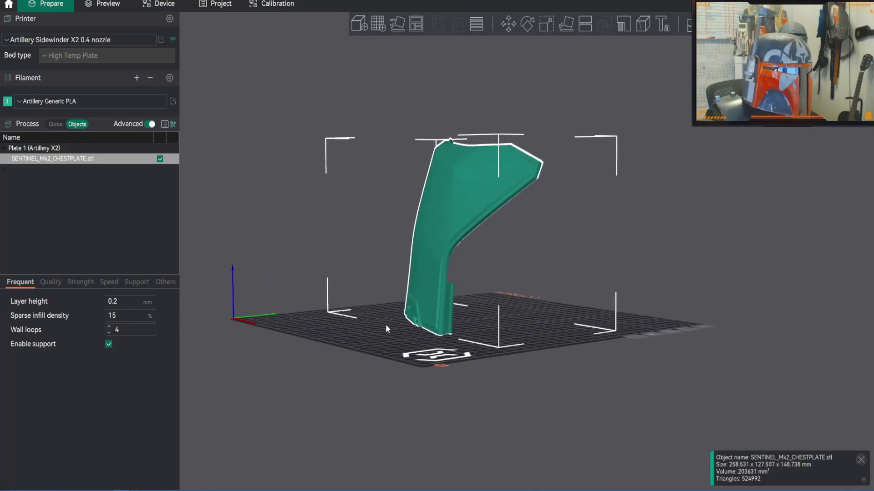
{"action": "left_click_drag", "start_coordinate": [357, 354], "coordinate": [336, 233]}
{"action": "scroll", "coordinate": [364, 266], "scroll_direction": "up", "scroll_amount": 3}
{"action": "scroll", "coordinate": [421, 293], "scroll_direction": "up", "scroll_amount": 3}
{"action": "scroll", "coordinate": [420, 293], "scroll_direction": "down", "scroll_amount": 5}
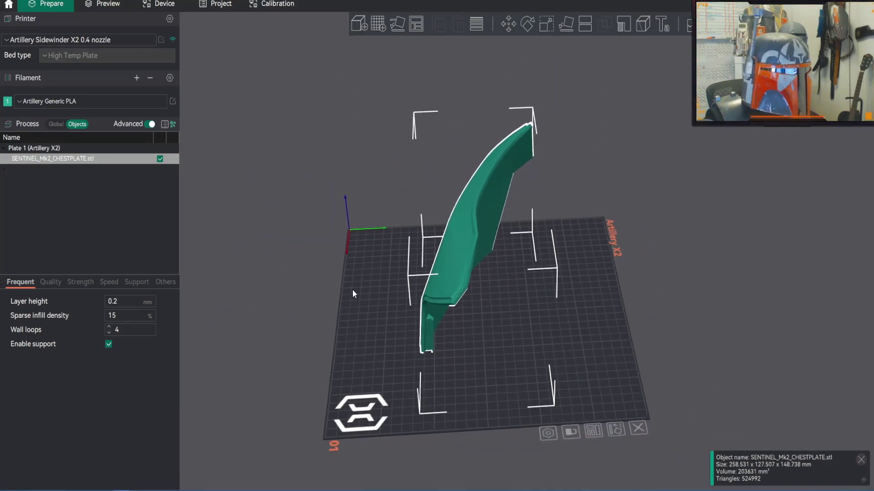
{"action": "left_click_drag", "start_coordinate": [661, 279], "coordinate": [600, 346]}
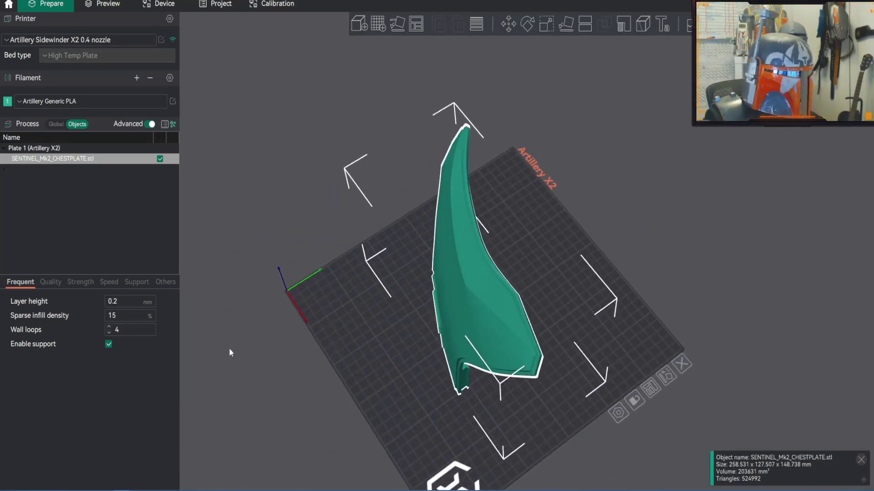
Step: Move the chestplate half along the Y axis to about 89.65 mm
{"action": "left_click", "coordinate": [507, 25]}
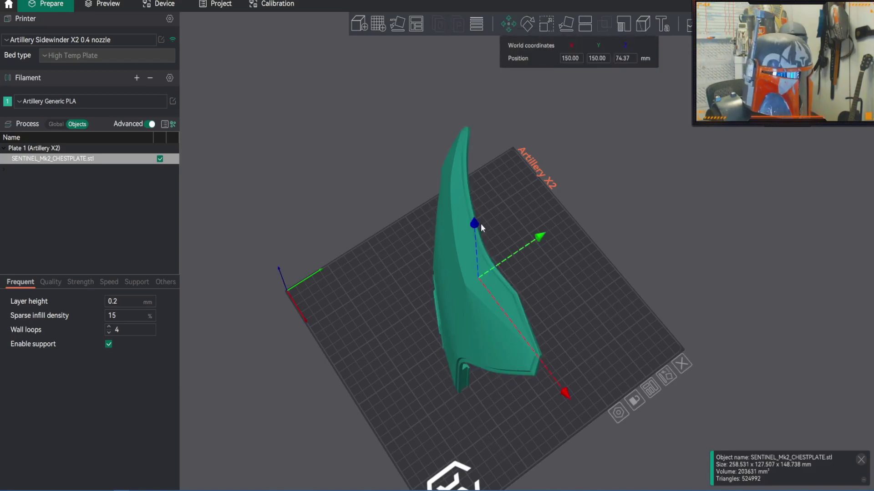
{"action": "left_click_drag", "start_coordinate": [541, 236], "coordinate": [486, 280]}
{"action": "mouse_move", "coordinate": [567, 222]}
{"action": "left_mouse_down"}
{"action": "mouse_move", "coordinate": [532, 239]}
{"action": "mouse_move", "coordinate": [597, 228]}
{"action": "mouse_move", "coordinate": [599, 237]}
{"action": "mouse_move", "coordinate": [582, 223]}
{"action": "left_mouse_up"}
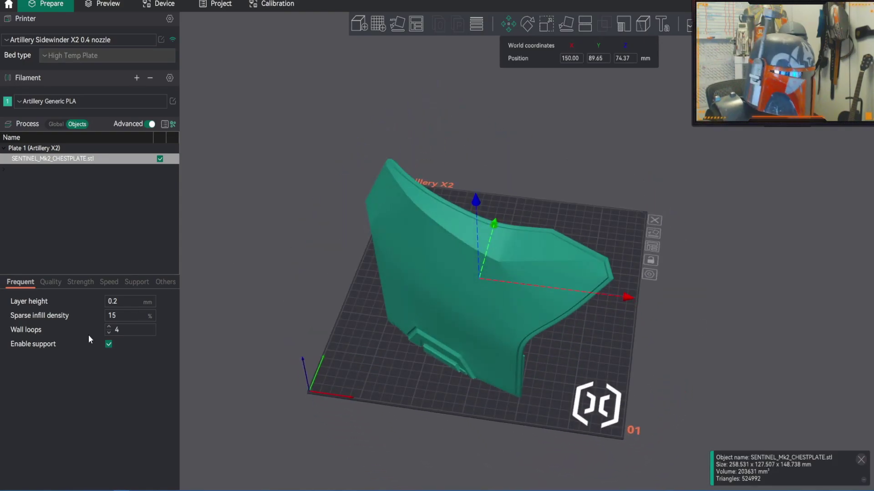
Step: Rotate the chestplate half about its vertical axis so it runs lengthwise along the bed's Y direction, and check its fit from above
{"action": "left_click", "coordinate": [528, 23]}
{"action": "left_click_drag", "start_coordinate": [681, 315], "coordinate": [513, 424]}
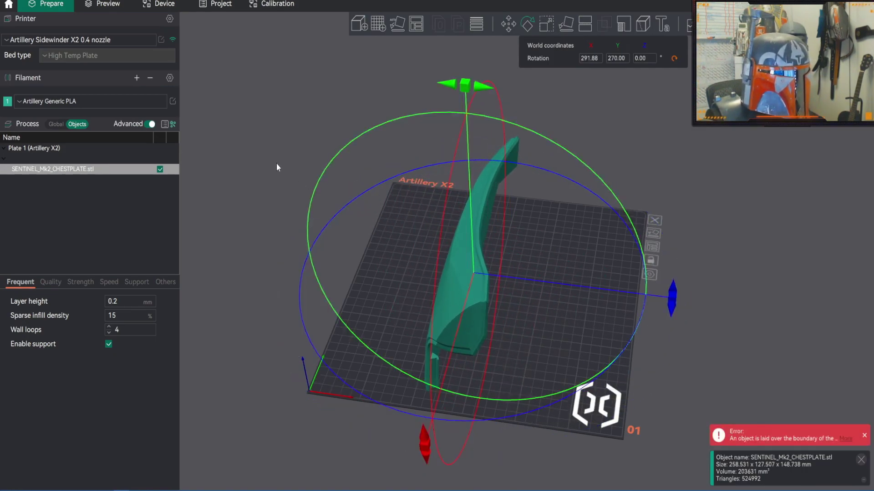
{"action": "left_click_drag", "start_coordinate": [276, 167], "coordinate": [274, 163]}
{"action": "right_click_drag", "start_coordinate": [270, 132], "coordinate": [271, 111]}
{"action": "left_click_drag", "start_coordinate": [271, 110], "coordinate": [271, 121]}
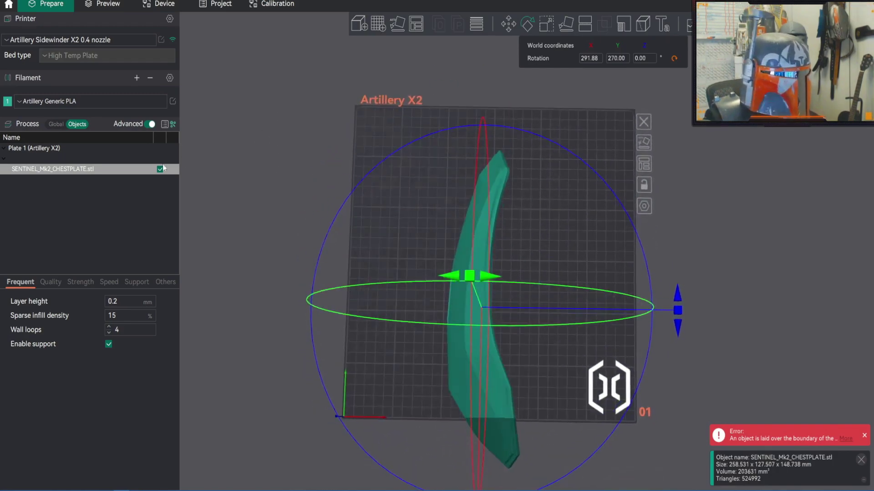
Step: Move the chestplate half fully onto the bed, to about X 121.29 mm and Y 132.99 mm
{"action": "left_click", "coordinate": [506, 25]}
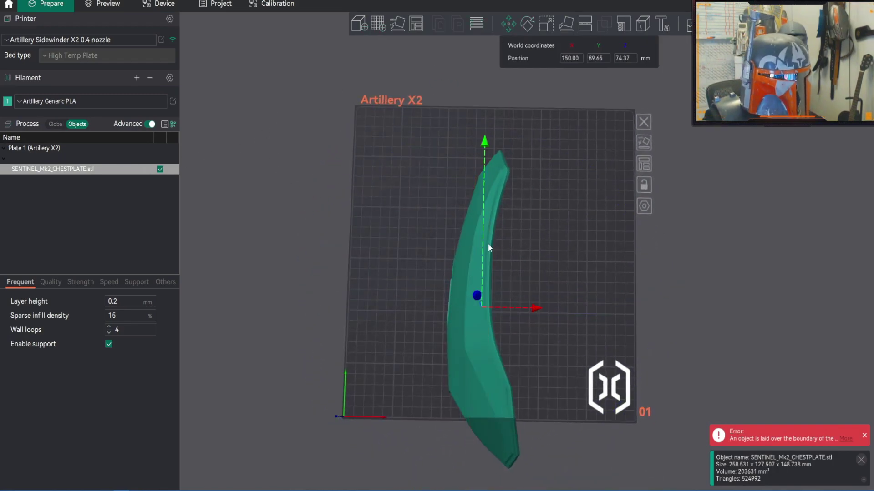
{"action": "left_click_drag", "start_coordinate": [483, 243], "coordinate": [484, 191]}
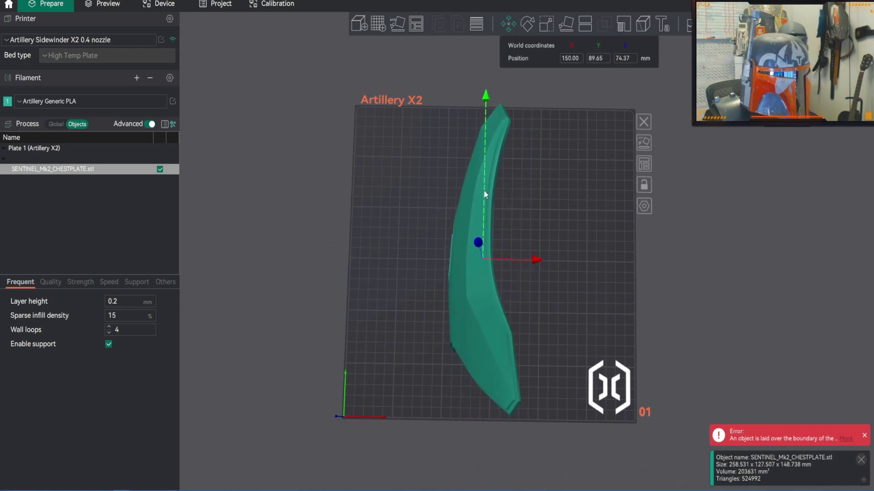
{"action": "left_click_drag", "start_coordinate": [540, 260], "coordinate": [510, 269]}
{"action": "left_click_drag", "start_coordinate": [561, 298], "coordinate": [575, 236]}
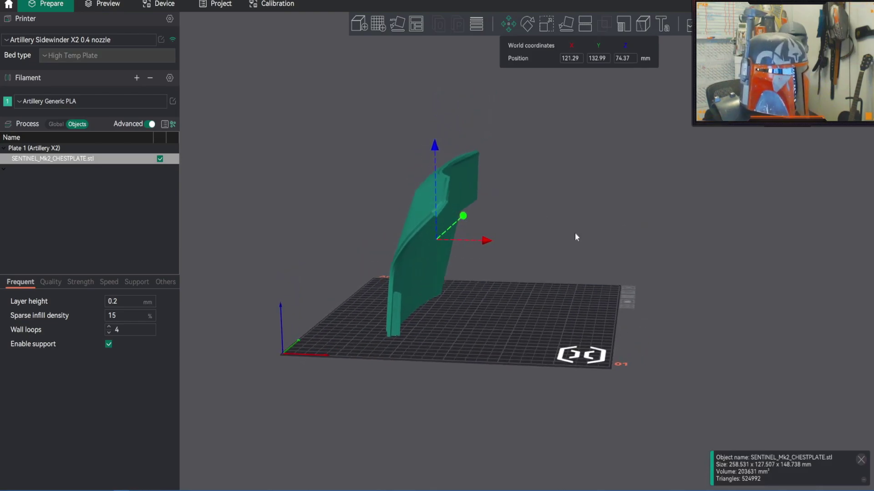
Step: Paint support enforcers along the overhanging lower edge of the chestplate half, from the curved side section out to the corner
{"action": "left_click", "coordinate": [619, 26]}
{"action": "left_click_drag", "start_coordinate": [541, 205], "coordinate": [533, 166]}
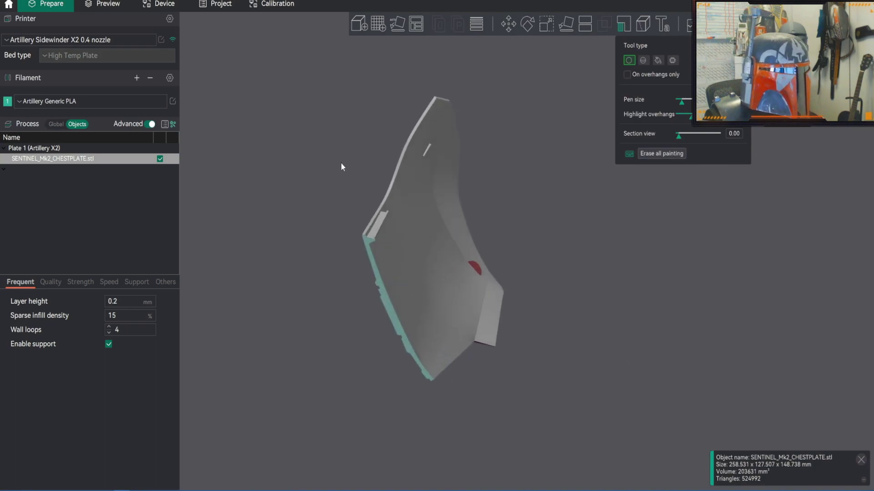
{"action": "scroll", "coordinate": [340, 163], "scroll_direction": "up", "scroll_amount": 5}
{"action": "right_click_drag", "start_coordinate": [543, 185], "coordinate": [633, 213]}
{"action": "scroll", "coordinate": [562, 155], "scroll_direction": "up", "scroll_amount": 4}
{"action": "right_click_drag", "start_coordinate": [561, 152], "coordinate": [636, 282]}
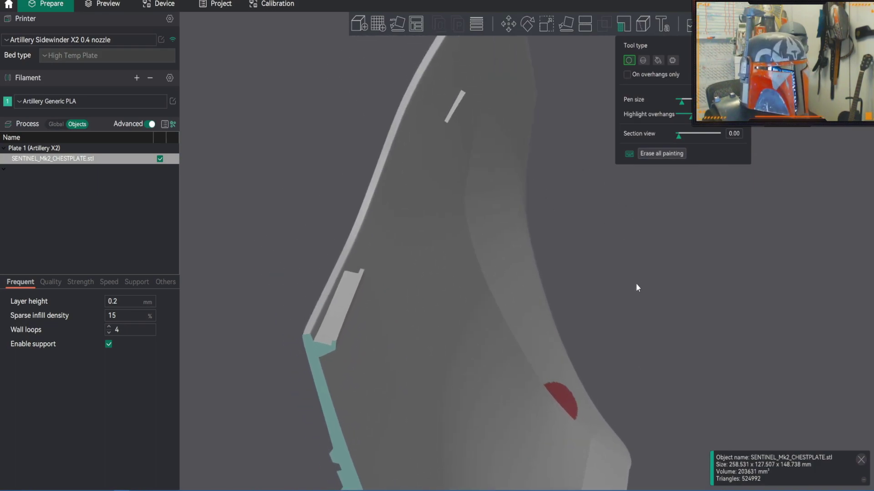
{"action": "left_click_drag", "start_coordinate": [413, 88], "coordinate": [409, 94]}
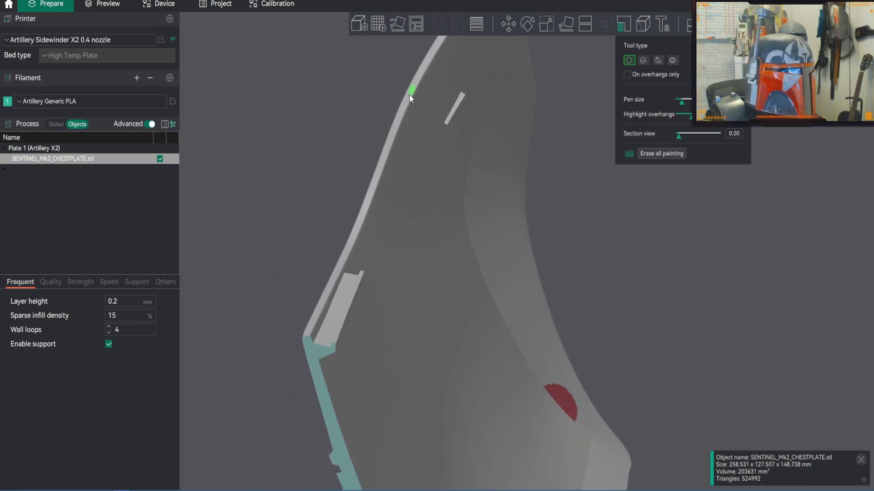
{"action": "left_click_drag", "start_coordinate": [386, 149], "coordinate": [381, 166]}
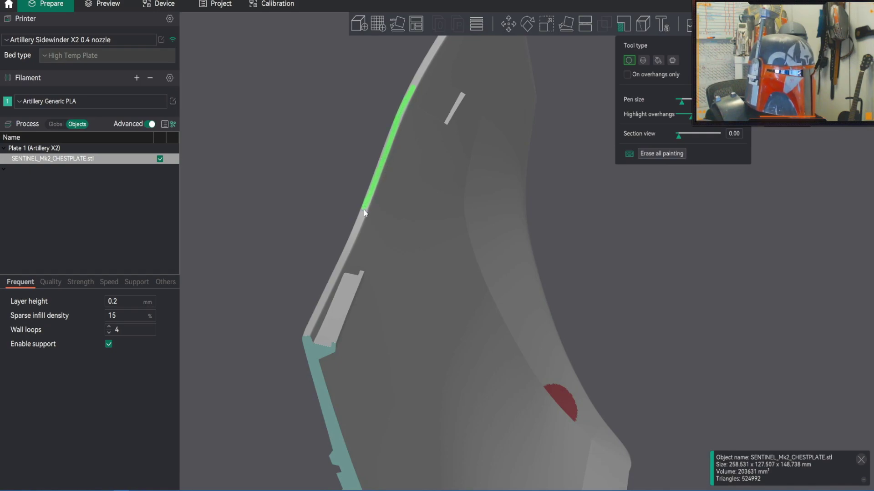
{"action": "left_click_drag", "start_coordinate": [357, 223], "coordinate": [346, 247]}
{"action": "left_click_drag", "start_coordinate": [317, 119], "coordinate": [337, 166]}
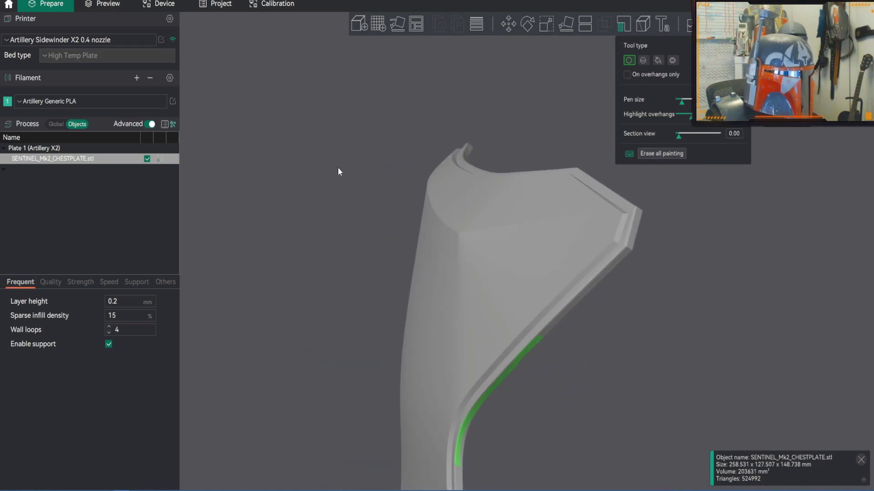
{"action": "left_click_drag", "start_coordinate": [617, 264], "coordinate": [566, 317]}
Step: Paint supports over the two red-marked overhang spots on the inner face and along the adjoining edge, and finish support painting
{"action": "left_click_drag", "start_coordinate": [595, 350], "coordinate": [552, 218]}
{"action": "scroll", "coordinate": [541, 173], "scroll_direction": "up", "scroll_amount": 3}
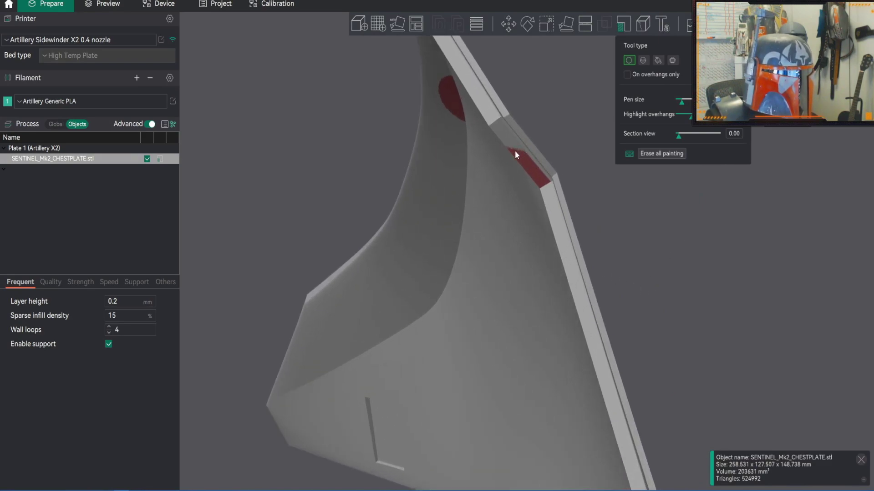
{"action": "left_click_drag", "start_coordinate": [534, 173], "coordinate": [545, 185]}
{"action": "left_click_drag", "start_coordinate": [563, 243], "coordinate": [568, 264]}
{"action": "left_click_drag", "start_coordinate": [558, 146], "coordinate": [568, 147]}
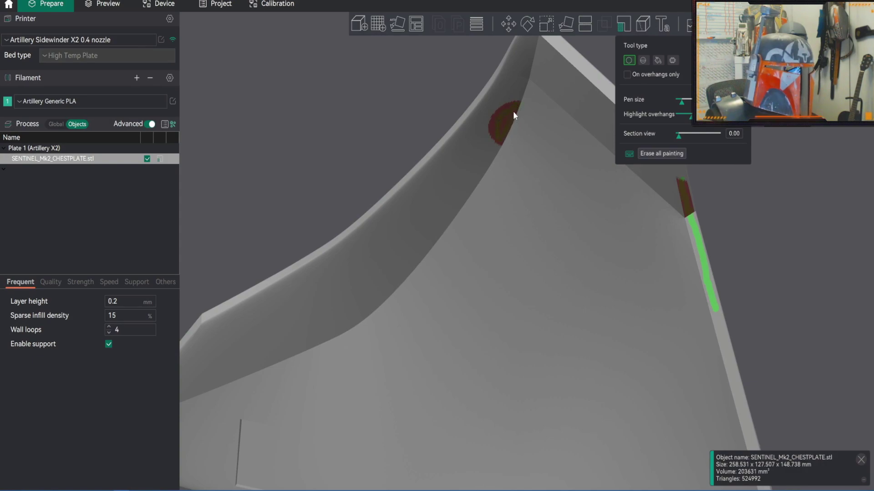
{"action": "scroll", "coordinate": [400, 86], "scroll_direction": "down", "scroll_amount": 5}
{"action": "left_click_drag", "start_coordinate": [400, 105], "coordinate": [404, 152]}
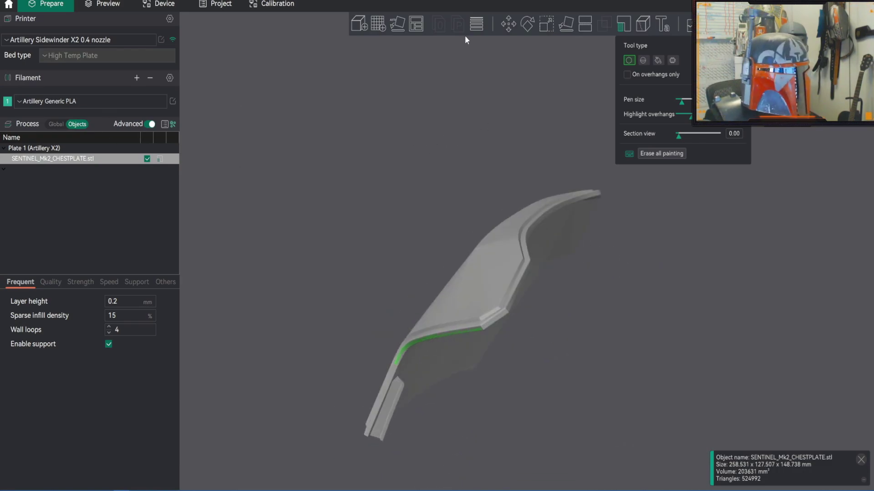
{"action": "left_click", "coordinate": [505, 25]}
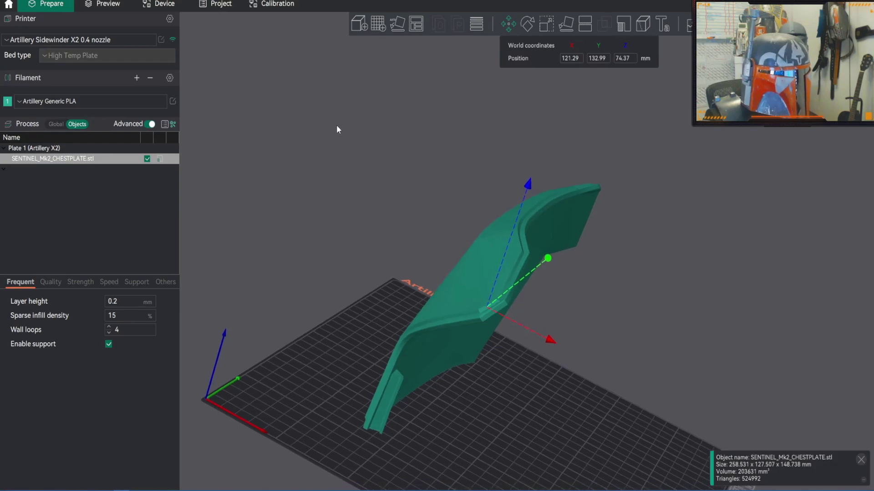
Step: Clone the support-painted chestplate half once
{"action": "scroll", "coordinate": [340, 134], "scroll_direction": "up", "scroll_amount": 3}
{"action": "scroll", "coordinate": [341, 135], "scroll_direction": "down", "scroll_amount": 5}
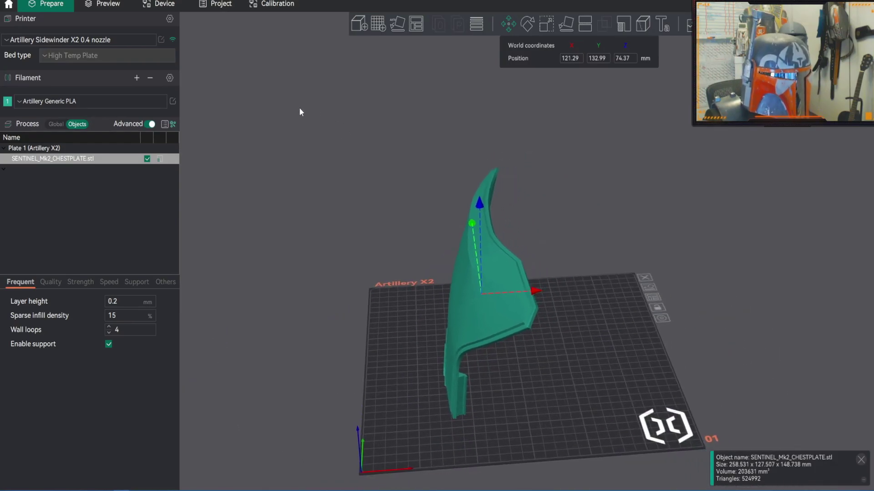
{"action": "left_click_drag", "start_coordinate": [361, 166], "coordinate": [452, 311]}
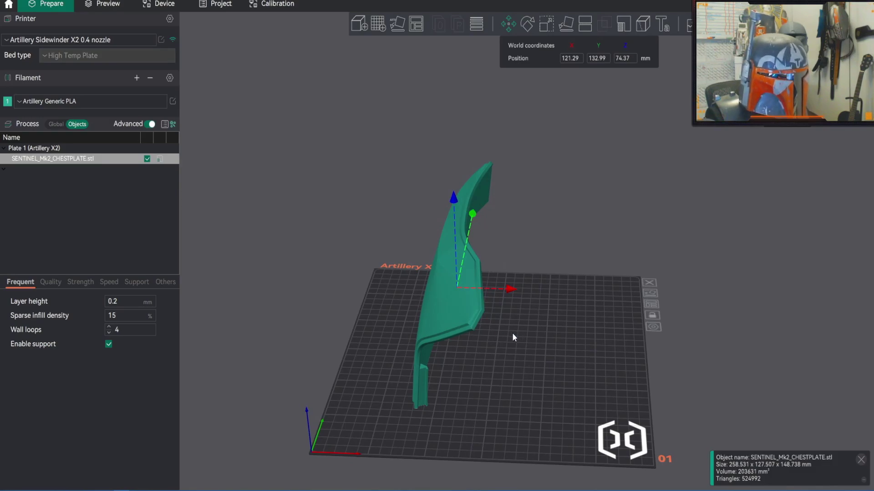
{"action": "left_click_drag", "start_coordinate": [467, 322], "coordinate": [333, 119]}
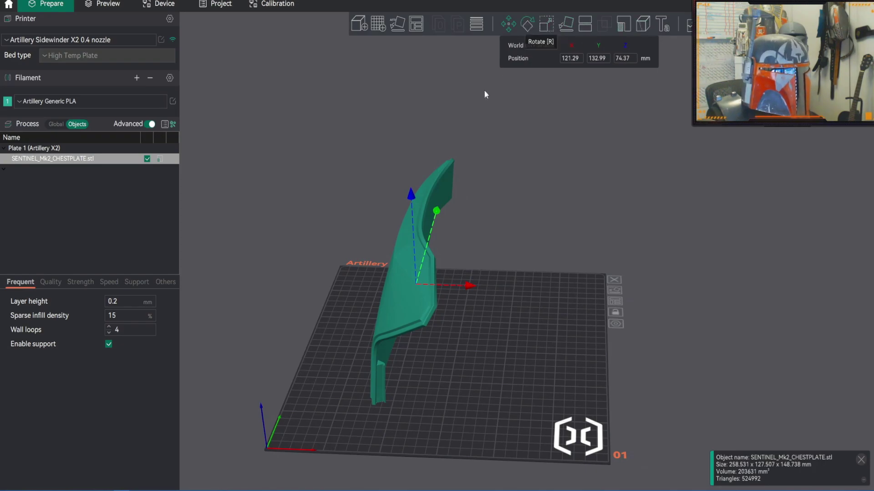
{"action": "right_click", "coordinate": [405, 271]}
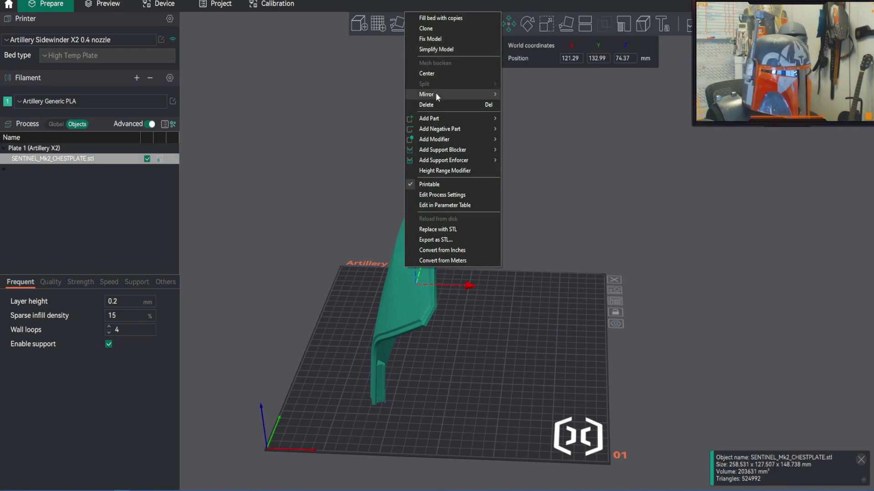
{"action": "left_click", "coordinate": [440, 31]}
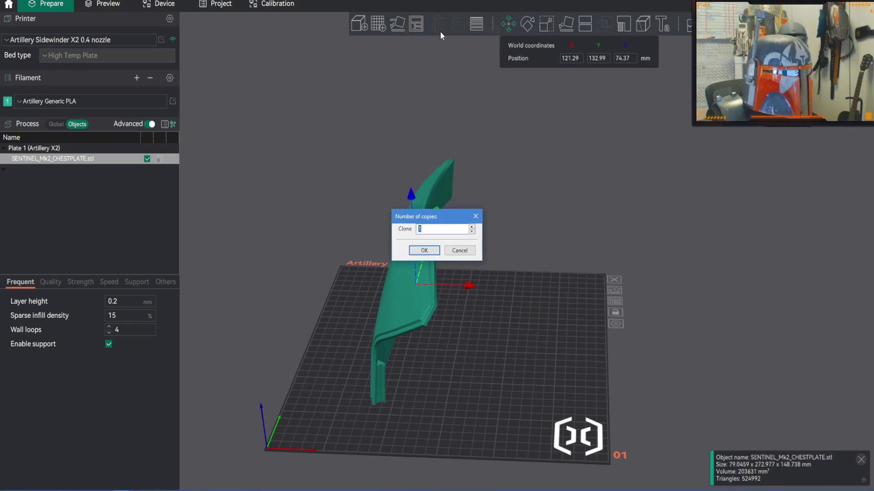
{"action": "left_click", "coordinate": [424, 251]}
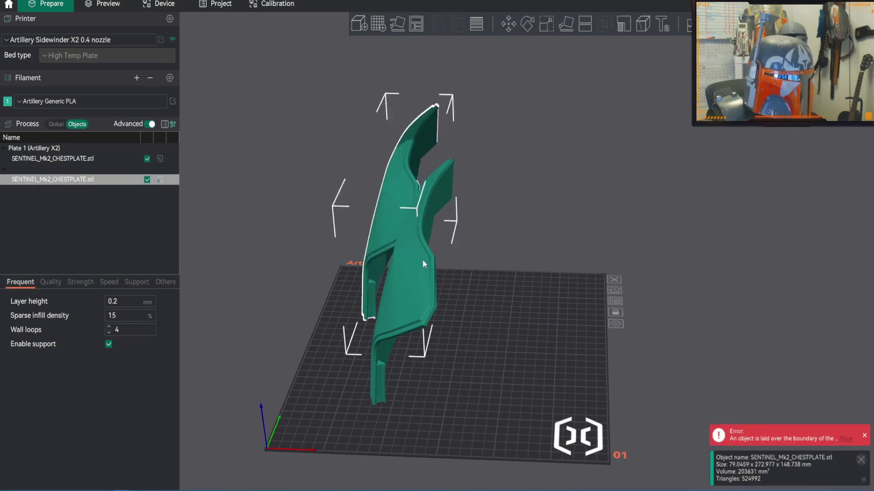
Step: Move the clone beside the original to about X 221.74 mm and Y 128.50 mm, and check its painted supports
{"action": "left_click_drag", "start_coordinate": [523, 228], "coordinate": [586, 191]}
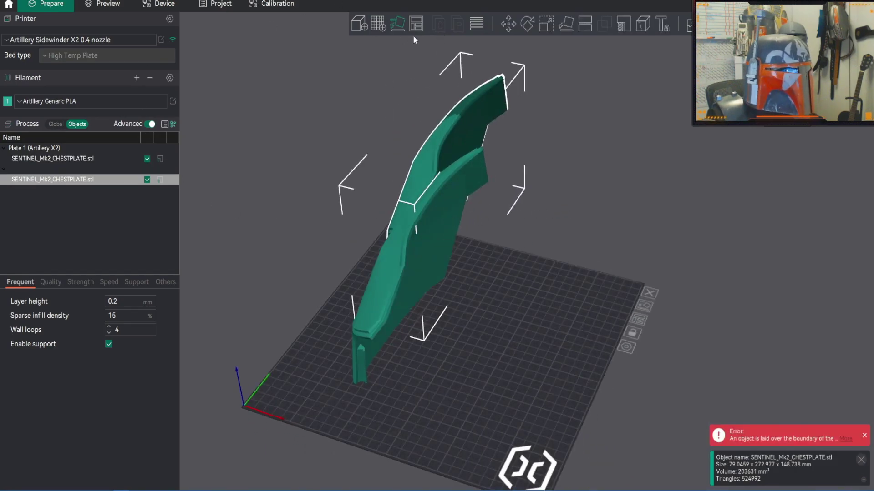
{"action": "left_click", "coordinate": [503, 25]}
{"action": "left_click_drag", "start_coordinate": [492, 201], "coordinate": [572, 232]}
{"action": "left_click_drag", "start_coordinate": [575, 137], "coordinate": [599, 241]}
{"action": "left_click", "coordinate": [627, 27]}
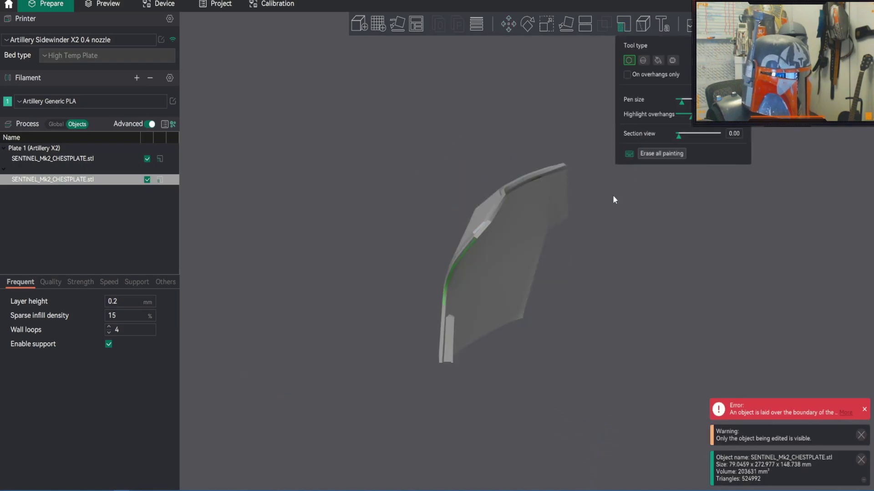
{"action": "left_click", "coordinate": [505, 23]}
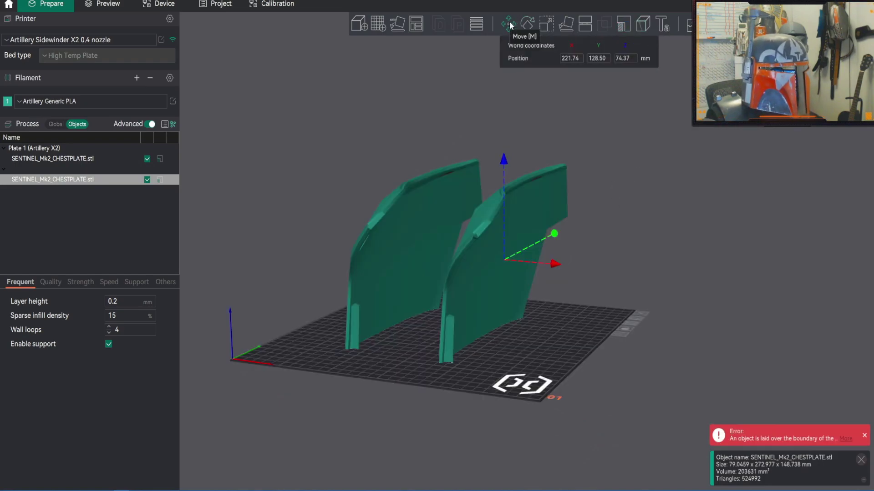
Step: Try mirroring the cloned half along the Y axis, and undo it
{"action": "scroll", "coordinate": [472, 111], "scroll_direction": "up", "scroll_amount": 2}
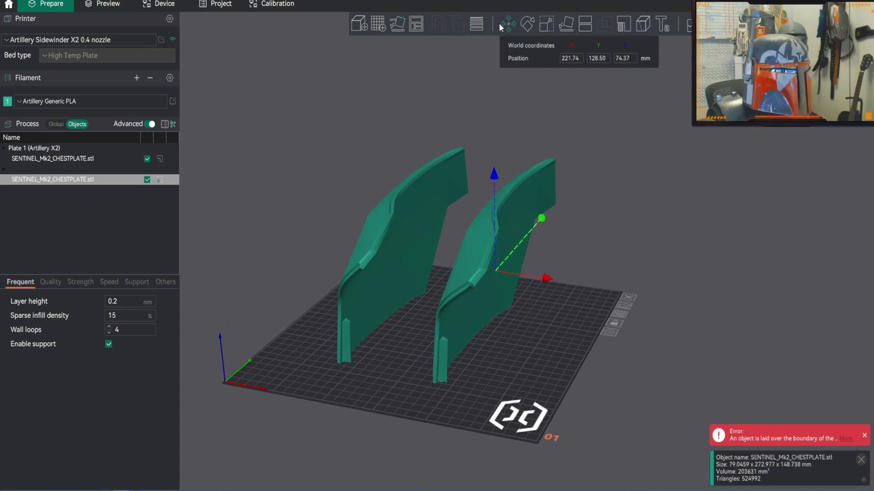
{"action": "middle_click_drag", "start_coordinate": [528, 122], "coordinate": [511, 124]}
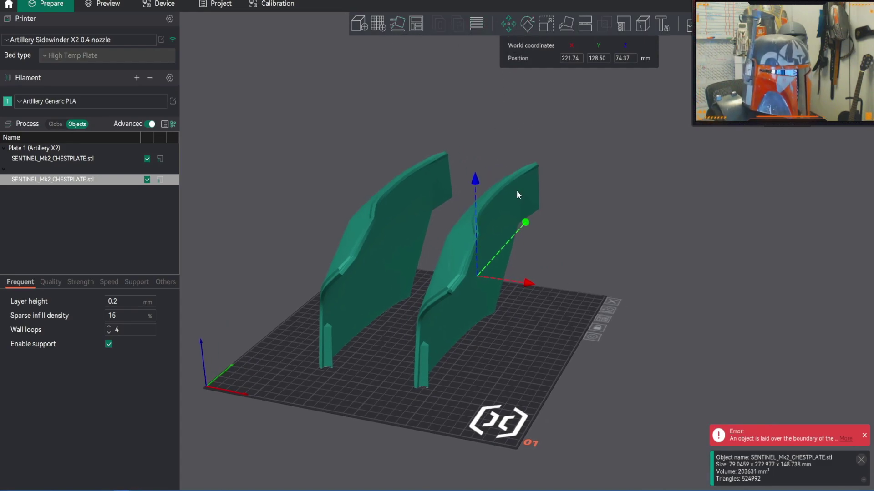
{"action": "right_click", "coordinate": [506, 202]}
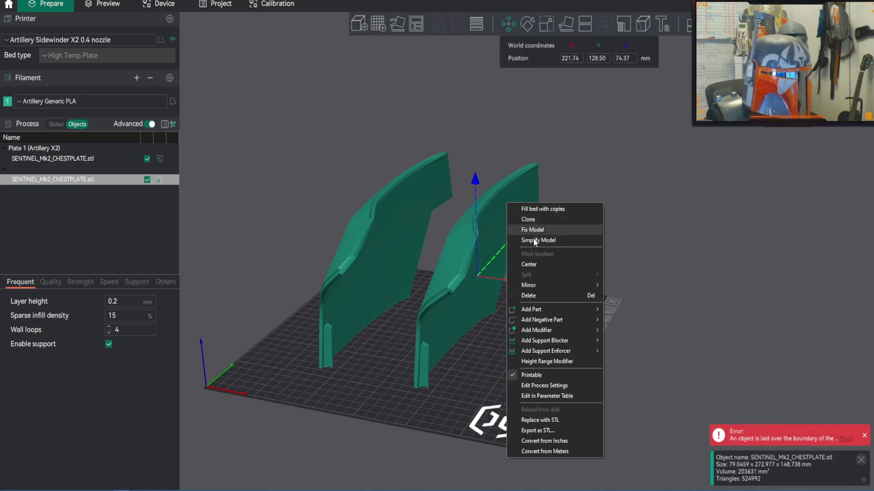
{"action": "mouse_move", "coordinate": [542, 285]}
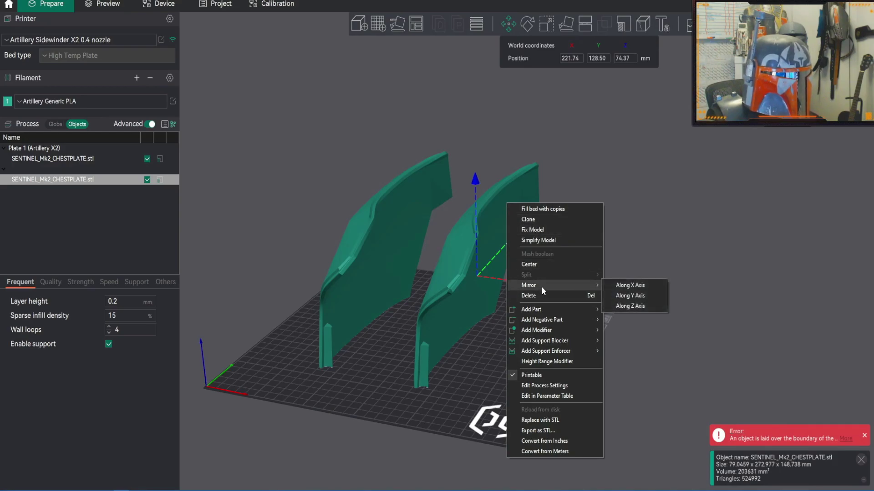
{"action": "left_click", "coordinate": [627, 297]}
{"action": "left_click_drag", "start_coordinate": [626, 296], "coordinate": [622, 182]}
{"action": "key", "text": "ctrl+z"}
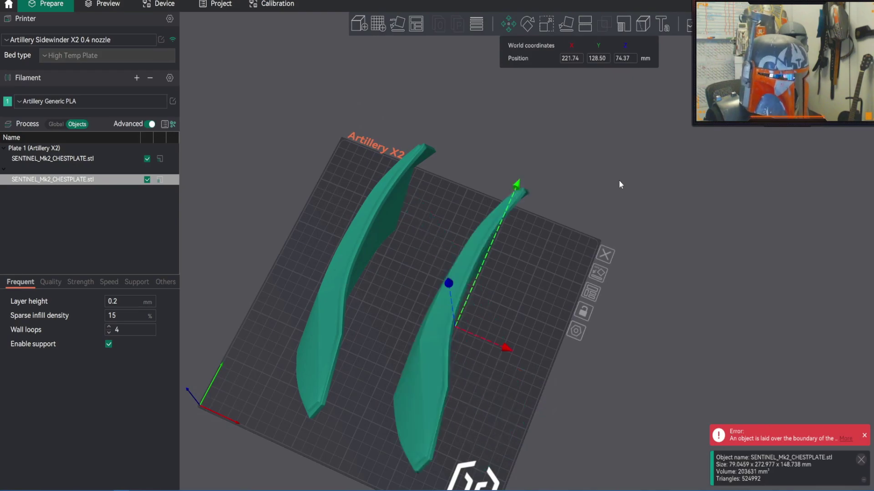
Step: Try mirroring the cloned half along the X axis and compare it with the original
{"action": "right_click", "coordinate": [482, 252]}
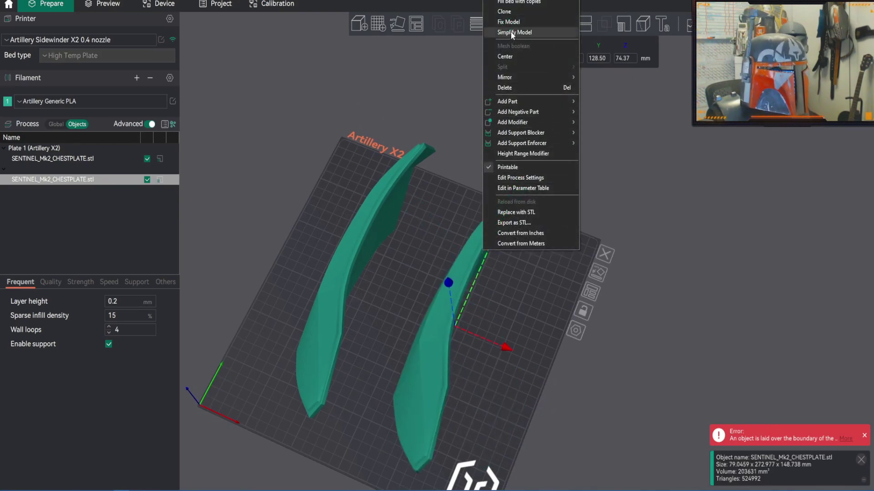
{"action": "mouse_move", "coordinate": [523, 77]}
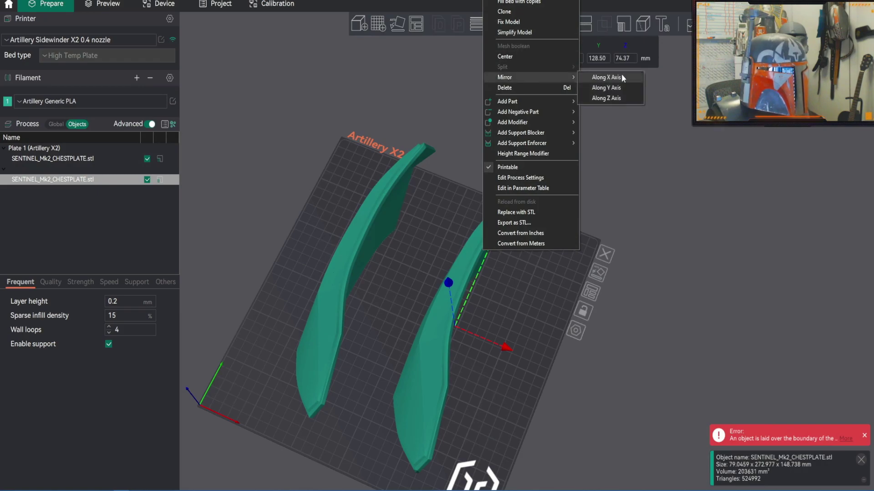
{"action": "left_click", "coordinate": [614, 77]}
{"action": "left_click_drag", "start_coordinate": [591, 134], "coordinate": [469, 177]}
Step: Mirror the clone along the Y axis and rotate it about 44° around the vertical axis so it runs lengthwise along the bed's Y direction
{"action": "right_click", "coordinate": [467, 192]}
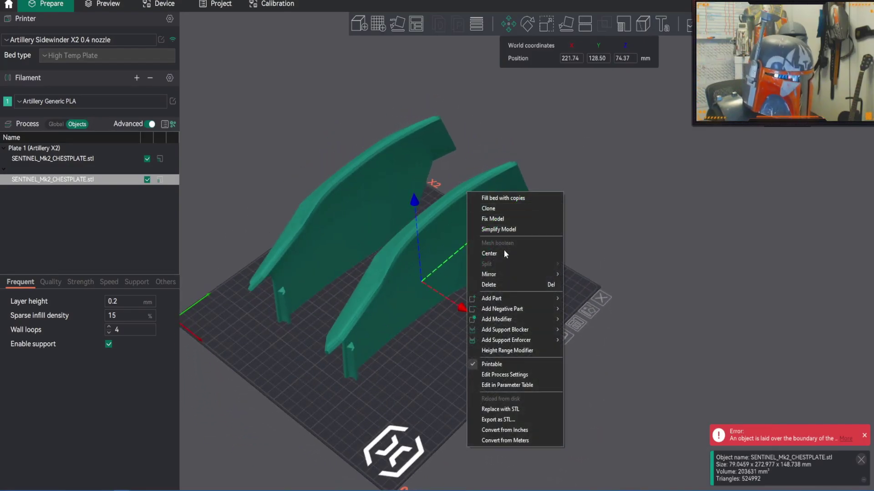
{"action": "mouse_move", "coordinate": [512, 274]}
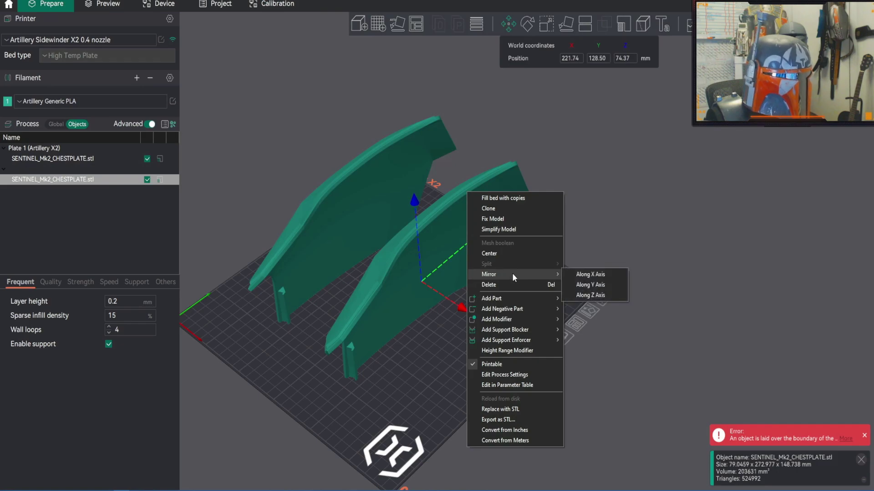
{"action": "left_click", "coordinate": [595, 286]}
{"action": "mouse_move", "coordinate": [618, 229]}
{"action": "left_mouse_down"}
{"action": "mouse_move", "coordinate": [587, 214]}
{"action": "mouse_move", "coordinate": [586, 227]}
{"action": "mouse_move", "coordinate": [623, 213]}
{"action": "left_mouse_up"}
{"action": "left_click", "coordinate": [527, 27]}
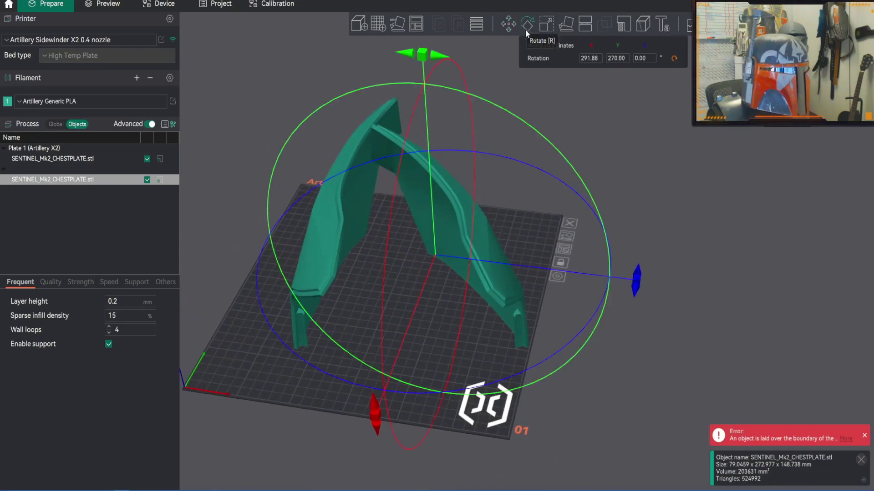
{"action": "left_click_drag", "start_coordinate": [581, 341], "coordinate": [592, 110]}
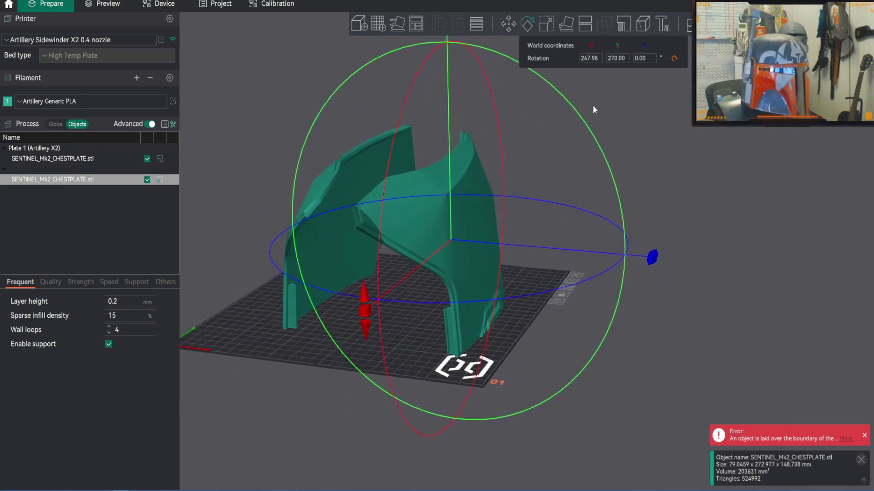
Step: Inspect the painted support enforcers on the mirrored half in the support painting tool
{"action": "left_click", "coordinate": [501, 24]}
{"action": "left_click", "coordinate": [621, 27]}
{"action": "mouse_move", "coordinate": [575, 183]}
{"action": "left_mouse_down"}
{"action": "mouse_move", "coordinate": [563, 171]}
{"action": "mouse_move", "coordinate": [466, 155]}
{"action": "mouse_move", "coordinate": [573, 182]}
{"action": "left_mouse_up"}
{"action": "left_click_drag", "start_coordinate": [350, 150], "coordinate": [437, 132]}
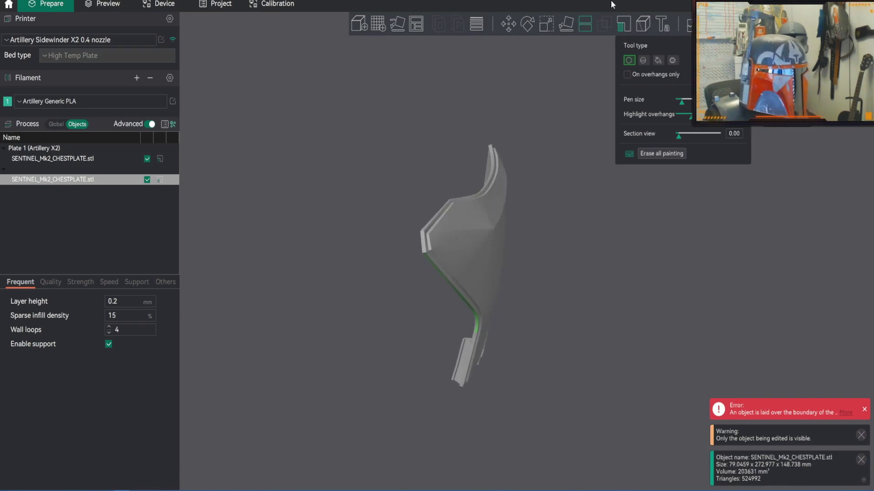
{"action": "left_click", "coordinate": [510, 23]}
Step: Move the mirrored half along the Y axis to about 136.16 mm so it lies within the bed
{"action": "left_click_drag", "start_coordinate": [458, 104], "coordinate": [456, 100]}
{"action": "scroll", "coordinate": [450, 99], "scroll_direction": "down", "scroll_amount": 2}
{"action": "right_click_drag", "start_coordinate": [616, 178], "coordinate": [616, 166]}
{"action": "left_click_drag", "start_coordinate": [617, 170], "coordinate": [569, 183]}
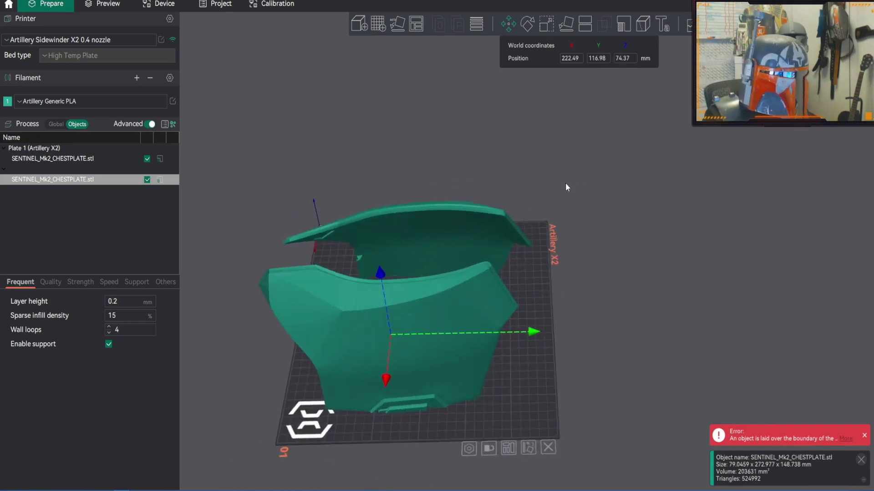
{"action": "left_click_drag", "start_coordinate": [533, 335], "coordinate": [547, 335]}
{"action": "left_click_drag", "start_coordinate": [632, 269], "coordinate": [580, 193]}
{"action": "scroll", "coordinate": [220, 219], "scroll_direction": "down", "scroll_amount": 3}
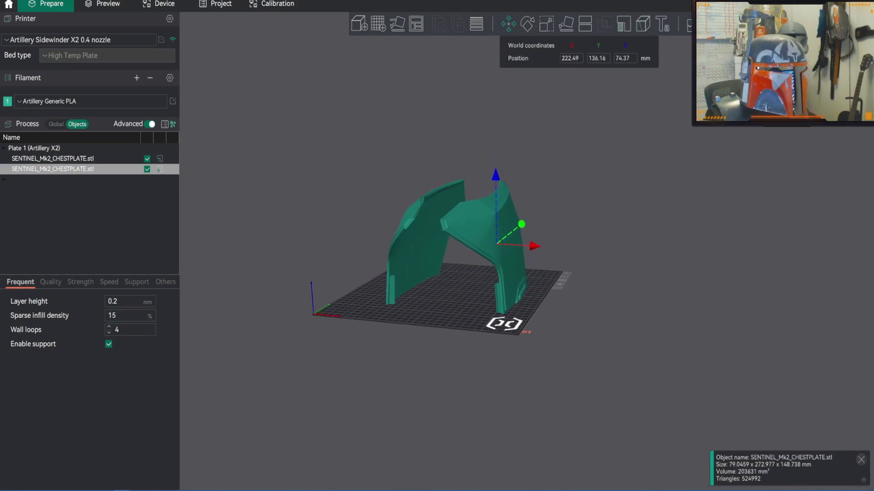
Step: Slice the plate with both chestplate halves and inspect the generated supports around the legs, lower edge details and inner sides
{"action": "left_click", "coordinate": [760, 4]}
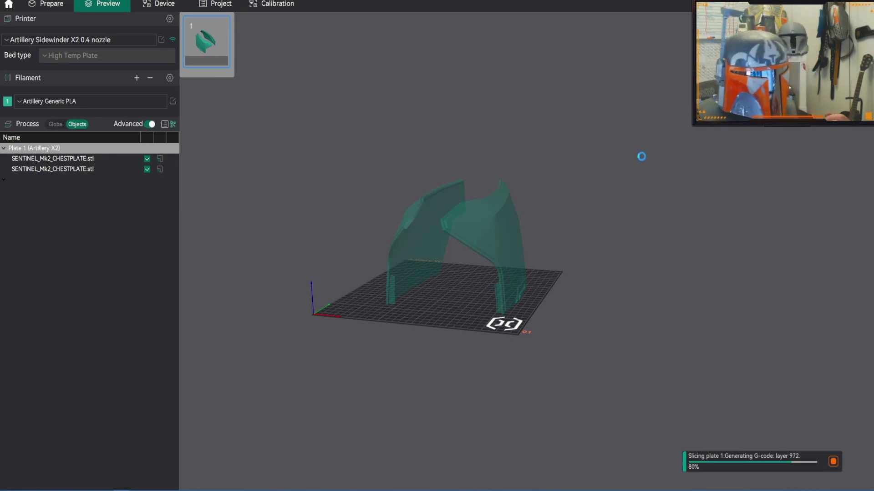
{"action": "left_click_drag", "start_coordinate": [637, 154], "coordinate": [473, 182]}
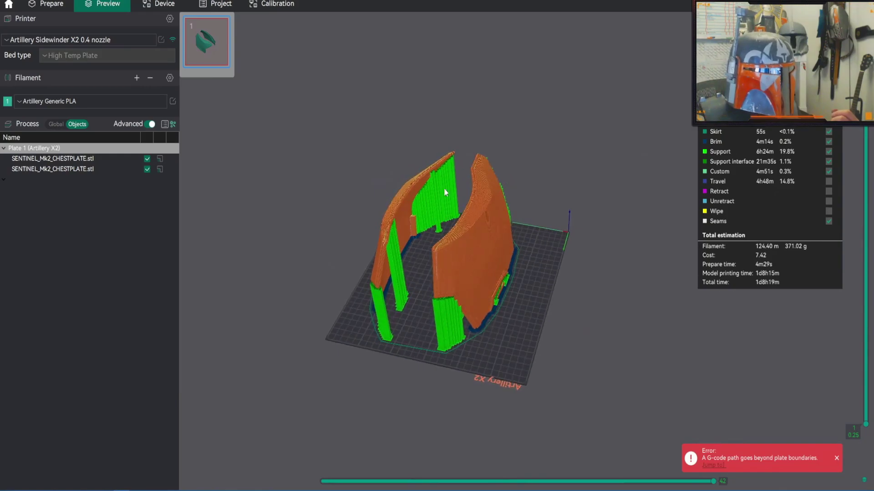
{"action": "scroll", "coordinate": [339, 210], "scroll_direction": "up", "scroll_amount": 5}
{"action": "left_click_drag", "start_coordinate": [553, 184], "coordinate": [576, 247]}
{"action": "scroll", "coordinate": [583, 280], "scroll_direction": "up", "scroll_amount": 5}
{"action": "left_click_drag", "start_coordinate": [583, 281], "coordinate": [662, 187]}
{"action": "scroll", "coordinate": [565, 283], "scroll_direction": "up", "scroll_amount": 3}
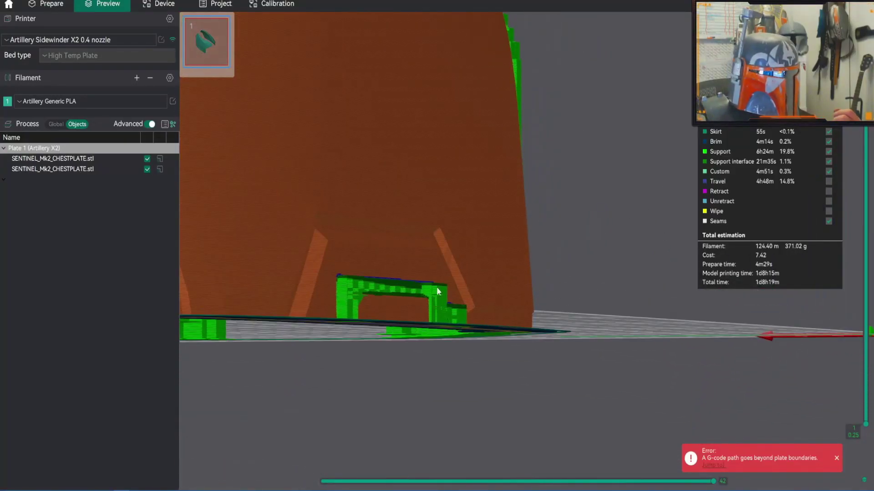
{"action": "left_click_drag", "start_coordinate": [613, 315], "coordinate": [564, 300]}
{"action": "left_click_drag", "start_coordinate": [304, 305], "coordinate": [267, 329]}
{"action": "scroll", "coordinate": [449, 350], "scroll_direction": "down", "scroll_amount": 5}
{"action": "left_click_drag", "start_coordinate": [587, 340], "coordinate": [306, 246]}
{"action": "left_click_drag", "start_coordinate": [251, 273], "coordinate": [439, 333]}
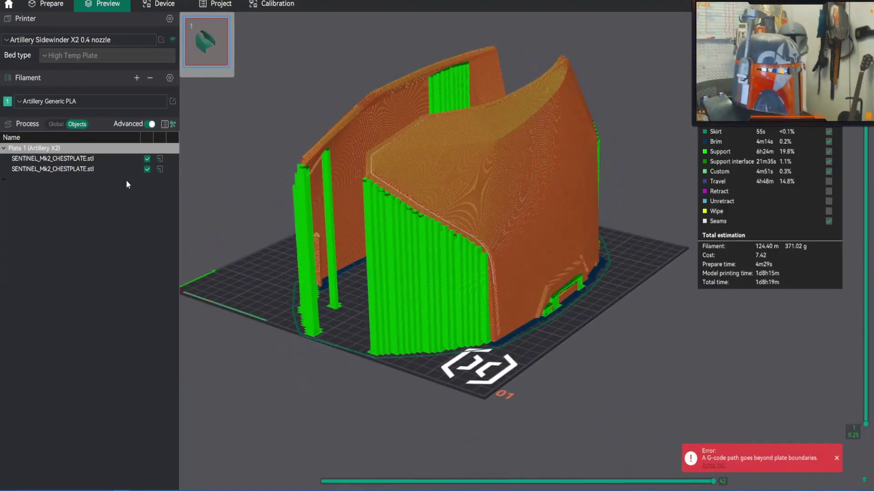
Step: Return to the model setup, toggle support off and on for the selected chestplate half, and reset that override
{"action": "left_click", "coordinate": [55, 4]}
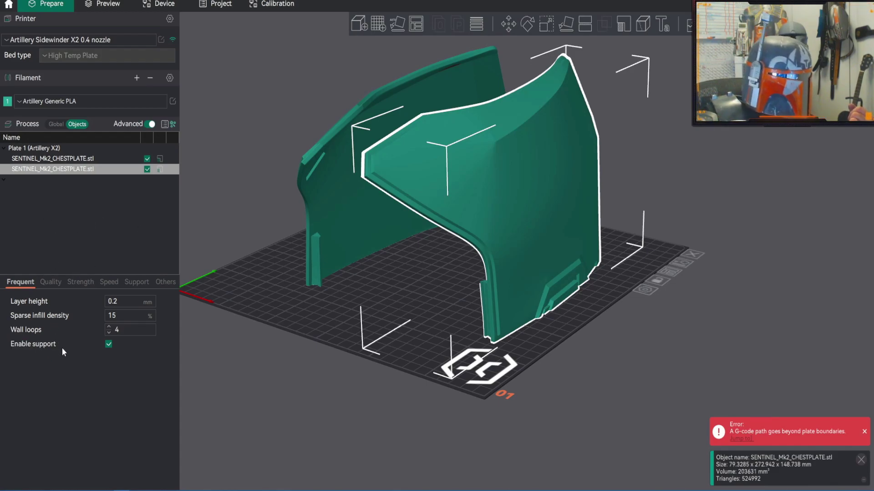
{"action": "left_click", "coordinate": [108, 344]}
{"action": "left_click", "coordinate": [108, 345]}
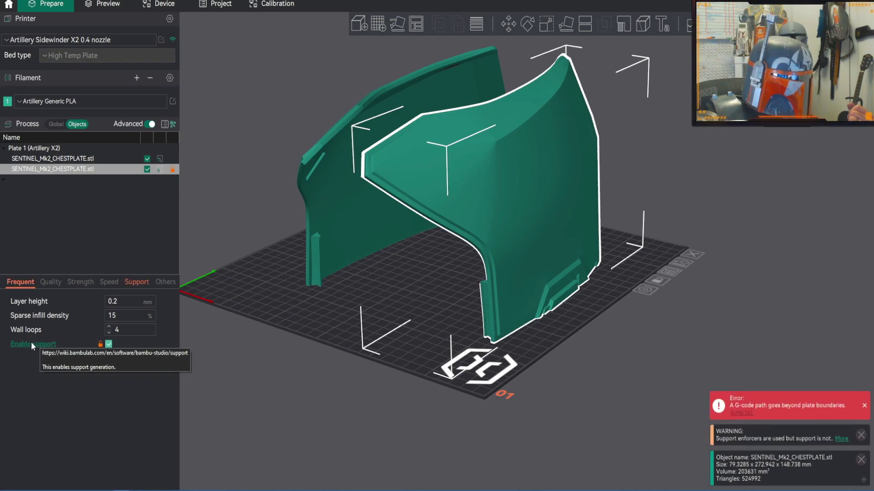
{"action": "left_click", "coordinate": [100, 344]}
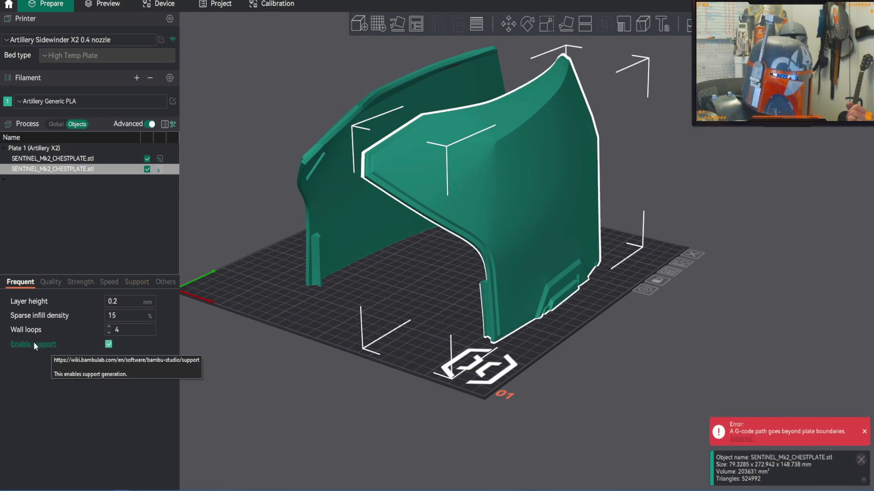
{"action": "left_click", "coordinate": [33, 345]}
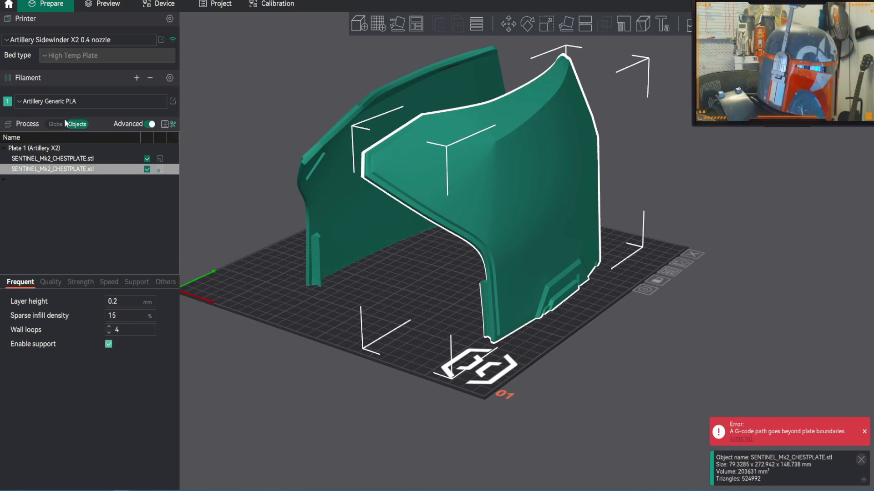
Step: Switch to the global process settings and review the quality, strength, speed and support parameters
{"action": "left_click", "coordinate": [49, 124]}
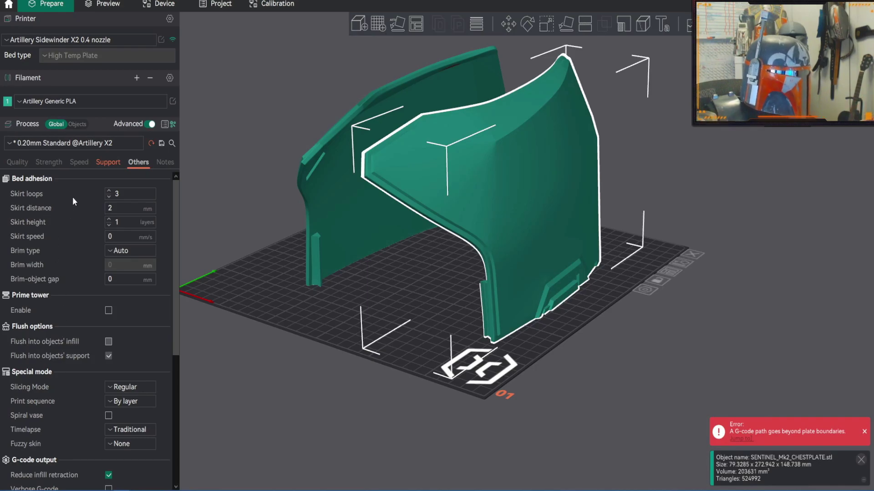
{"action": "left_click", "coordinate": [21, 161]}
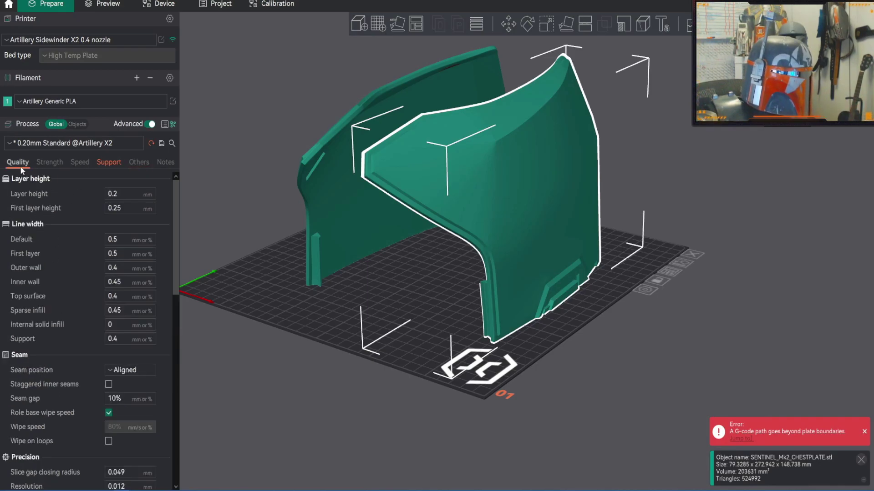
{"action": "left_click", "coordinate": [51, 162]}
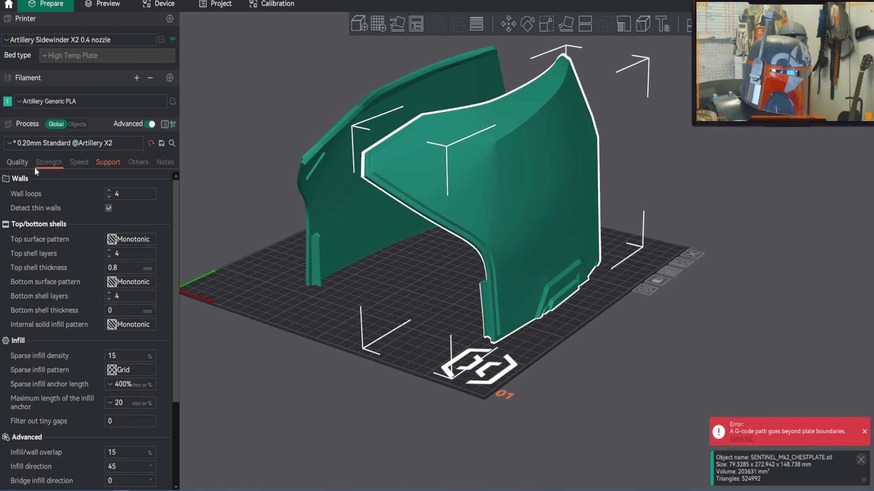
{"action": "left_click", "coordinate": [34, 166]}
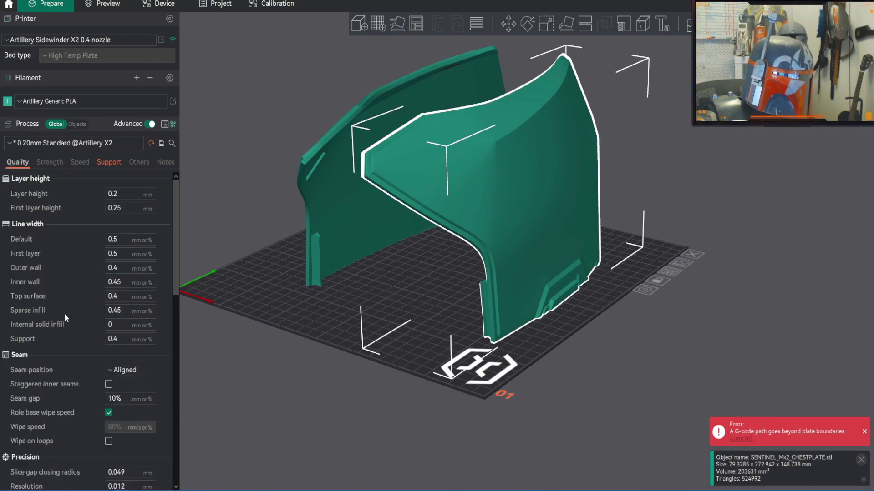
{"action": "left_click", "coordinate": [51, 162]}
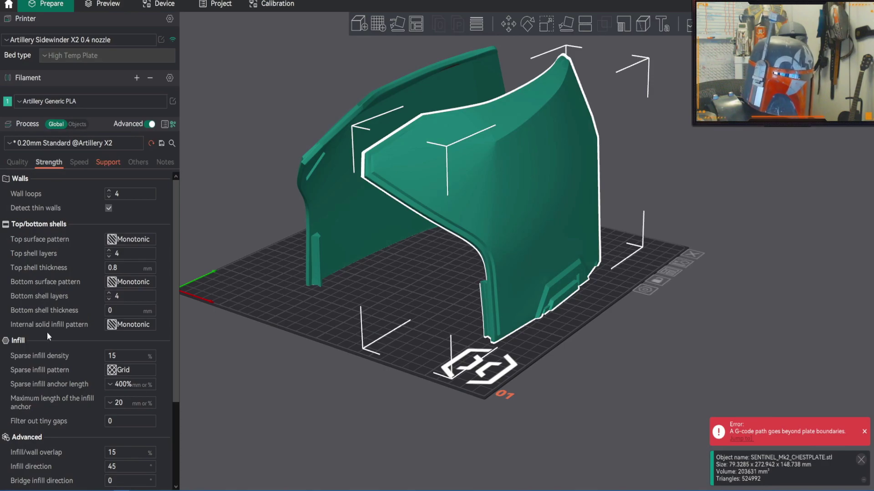
{"action": "left_click", "coordinate": [77, 162]}
{"action": "left_click", "coordinate": [102, 163]}
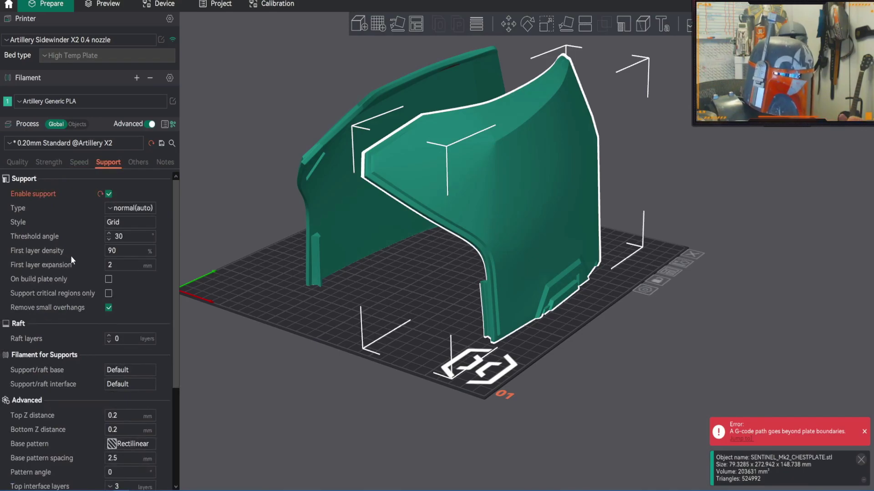
Step: Examine the available support types, keeping normal(auto), and look through the remaining support parameters
{"action": "left_click", "coordinate": [129, 210]}
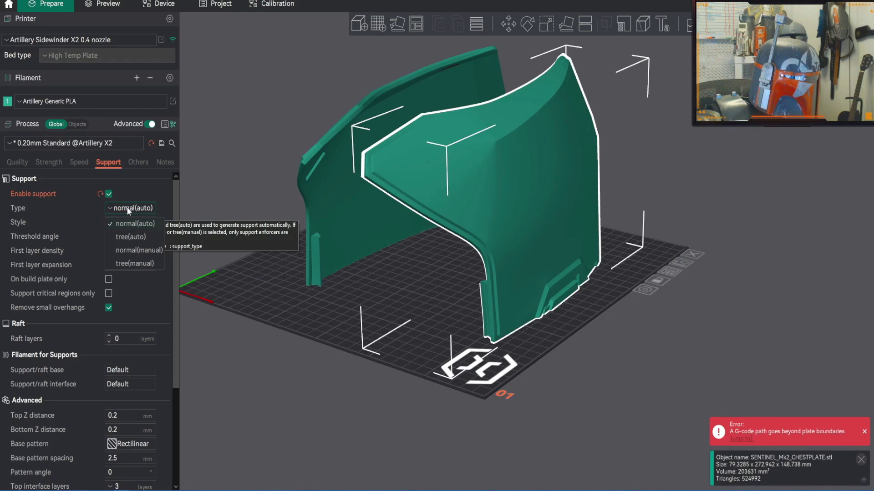
{"action": "left_click", "coordinate": [126, 222]}
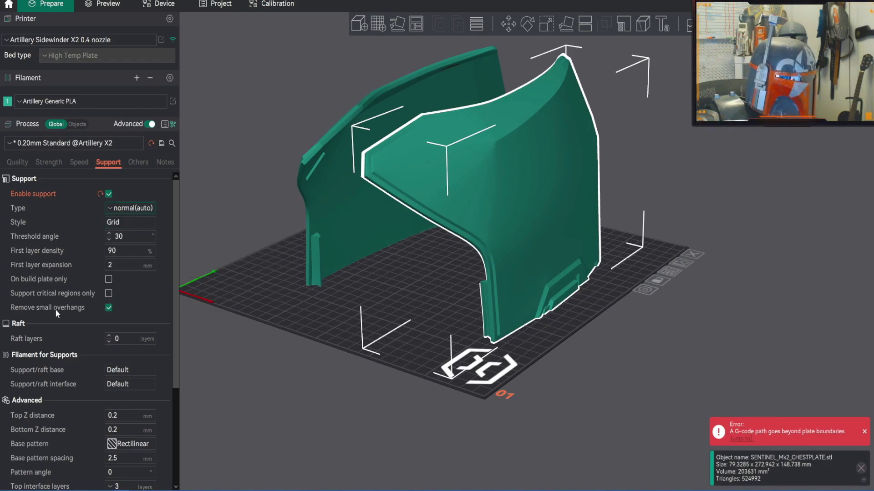
{"action": "scroll", "coordinate": [68, 312], "scroll_direction": "down", "scroll_amount": 6}
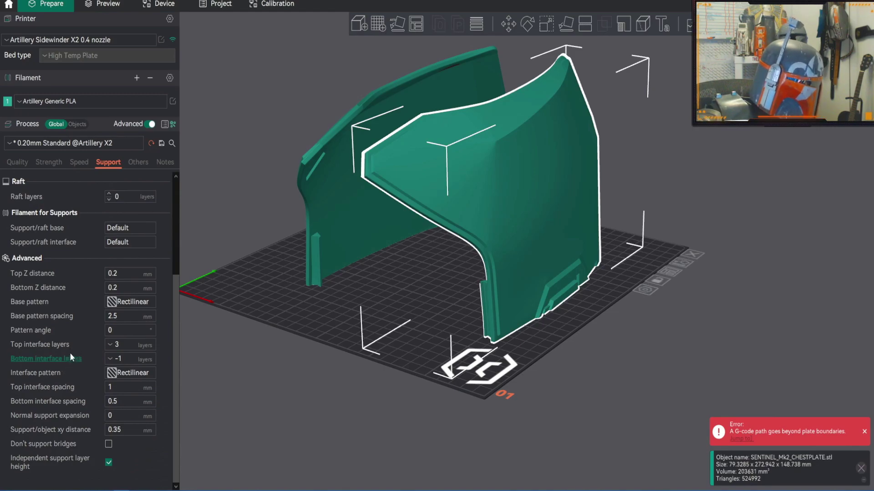
{"action": "scroll", "coordinate": [72, 337], "scroll_direction": "up", "scroll_amount": 3}
{"action": "scroll", "coordinate": [72, 338], "scroll_direction": "up", "scroll_amount": 3}
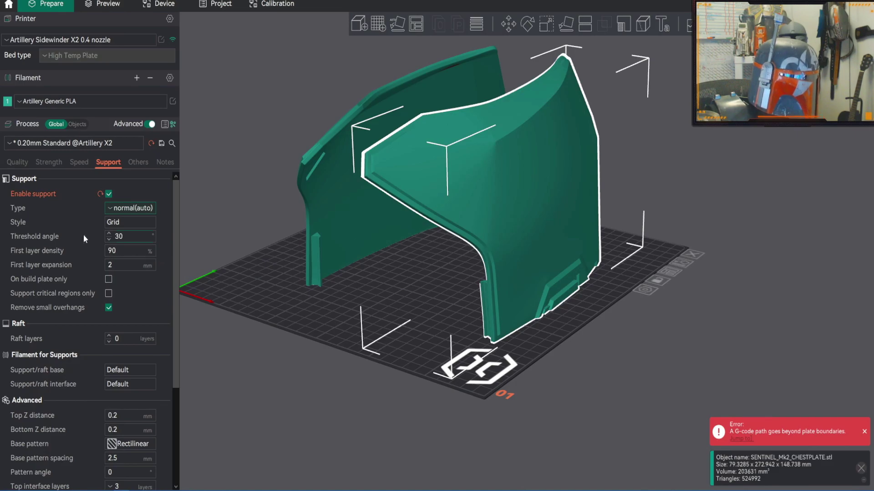
Step: Reset and re-enable support in the global process, and turn on Don't support bridges
{"action": "left_click", "coordinate": [98, 193]}
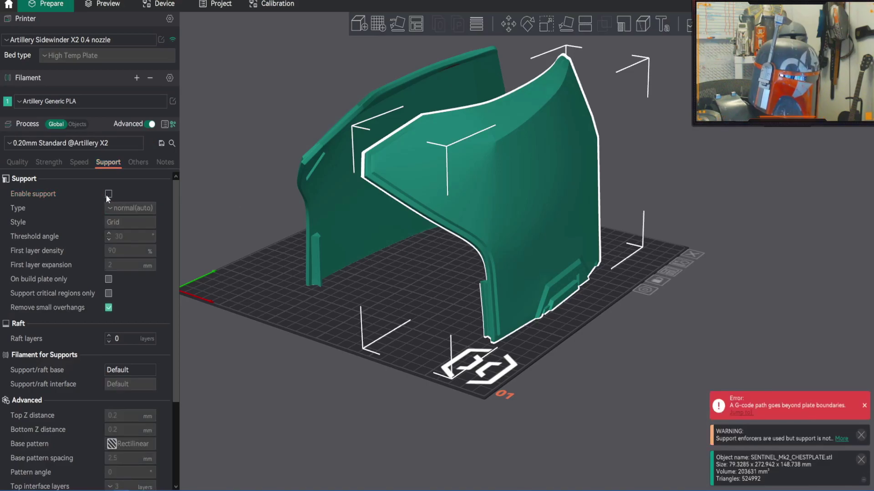
{"action": "left_click", "coordinate": [109, 194]}
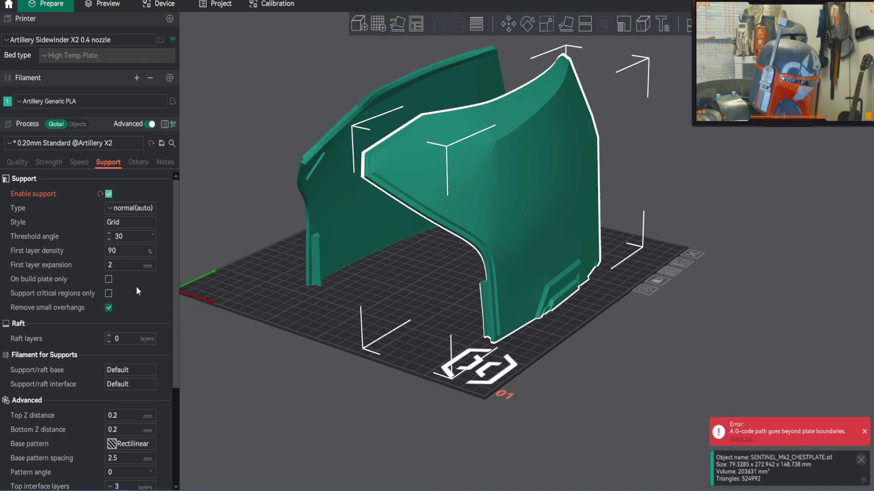
{"action": "scroll", "coordinate": [136, 285], "scroll_direction": "down", "scroll_amount": 3}
{"action": "scroll", "coordinate": [136, 286], "scroll_direction": "down", "scroll_amount": 3}
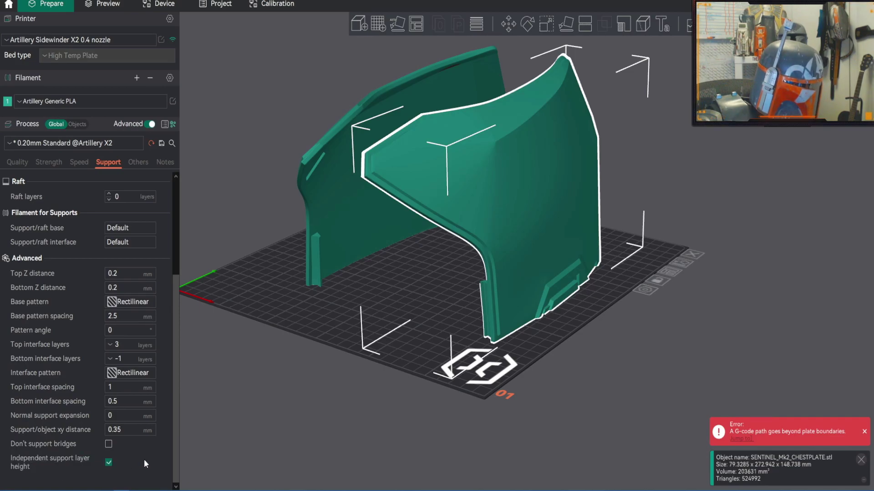
{"action": "left_click", "coordinate": [109, 444]}
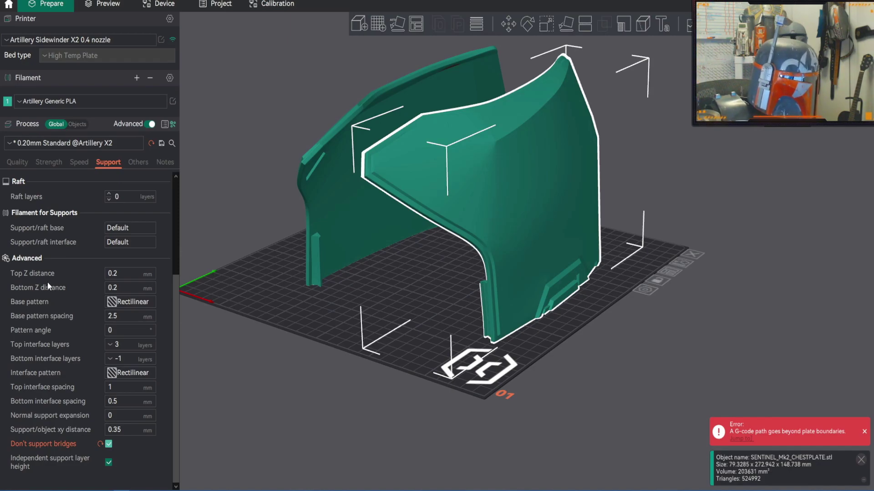
Step: Review the global bed adhesion, special mode, G-code output, speed and quality settings
{"action": "scroll", "coordinate": [68, 286], "scroll_direction": "up", "scroll_amount": 3}
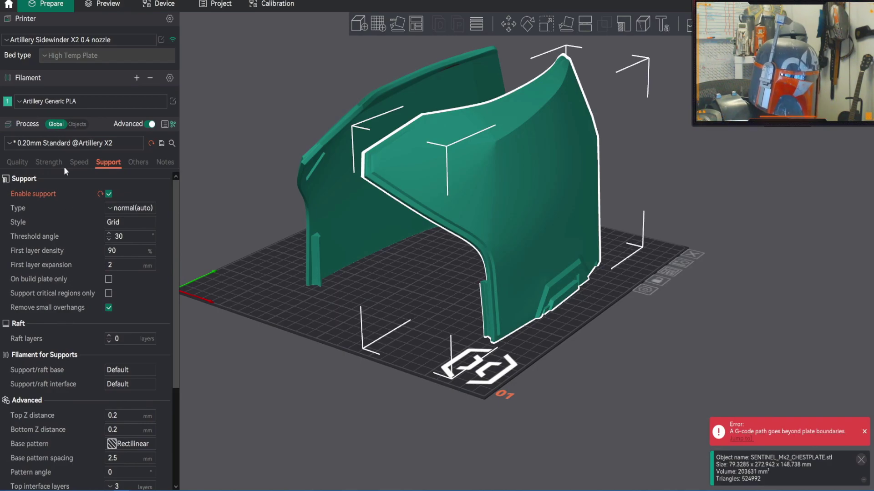
{"action": "left_click", "coordinate": [135, 163]}
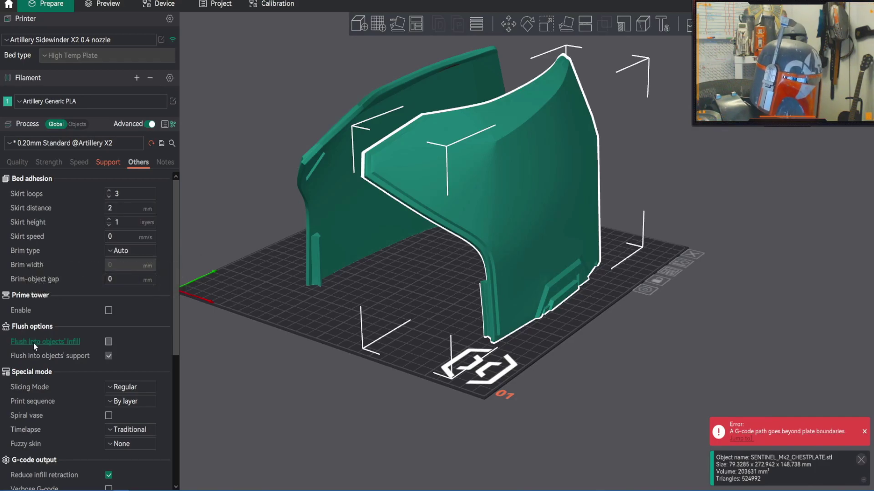
{"action": "mouse_move", "coordinate": [36, 341]}
{"action": "scroll", "coordinate": [36, 338], "scroll_direction": "down", "scroll_amount": 5}
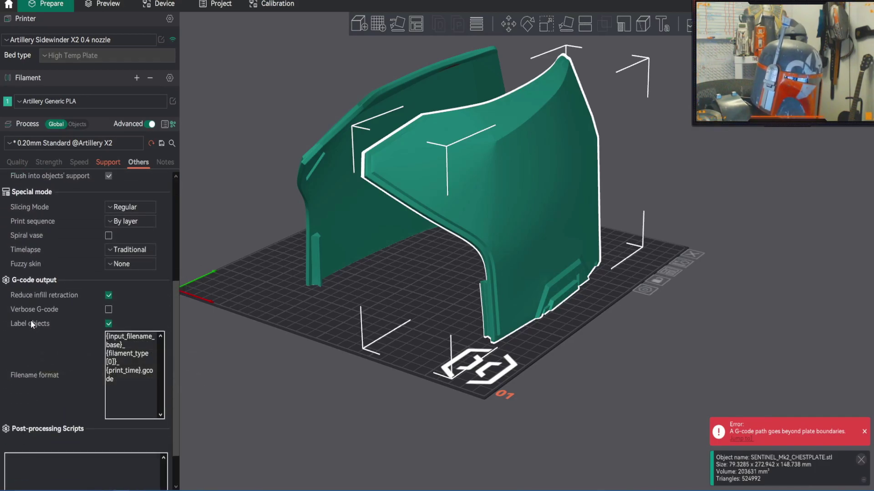
{"action": "scroll", "coordinate": [60, 224], "scroll_direction": "up", "scroll_amount": 5}
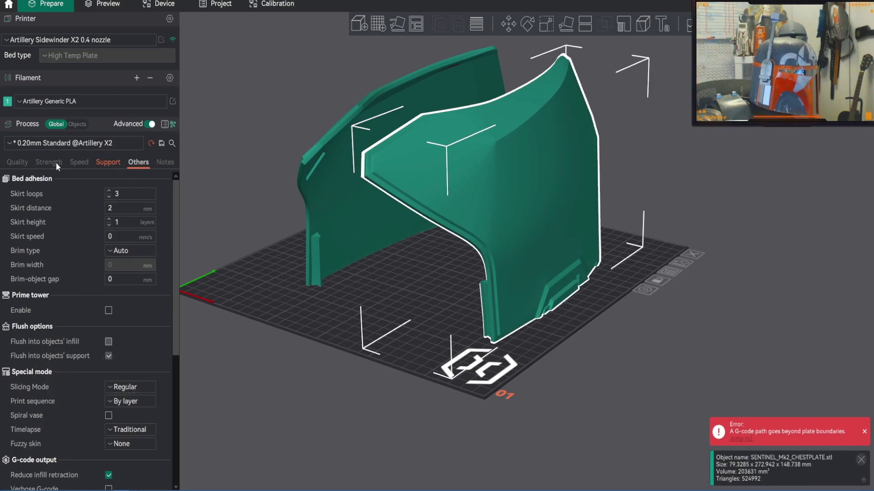
{"action": "left_click", "coordinate": [76, 163]}
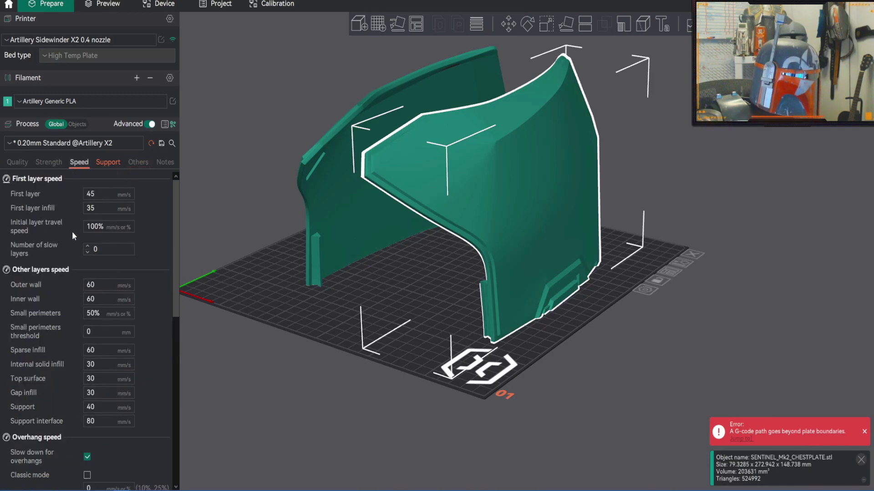
{"action": "left_click", "coordinate": [21, 162]}
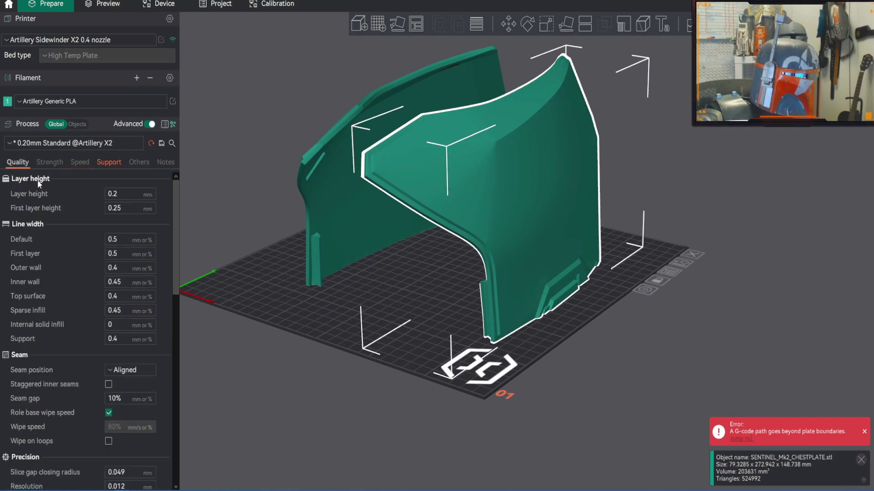
{"action": "scroll", "coordinate": [84, 303], "scroll_direction": "down", "scroll_amount": 10}
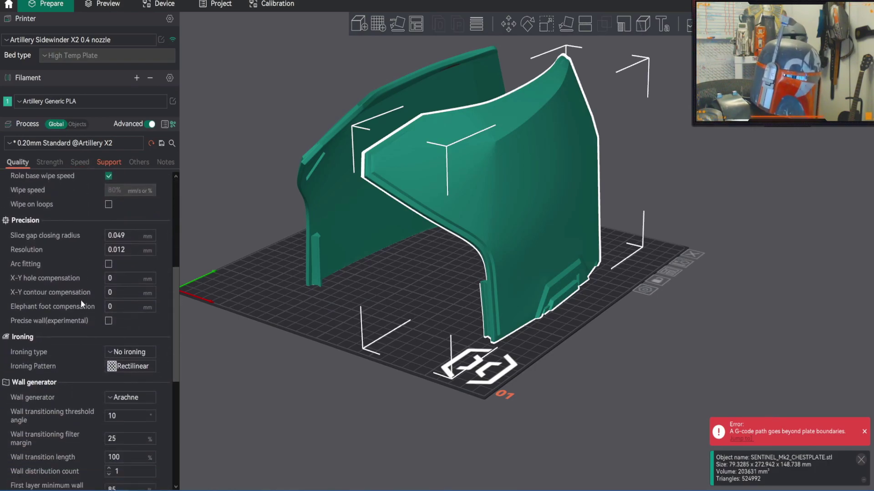
{"action": "scroll", "coordinate": [78, 304], "scroll_direction": "up", "scroll_amount": 10}
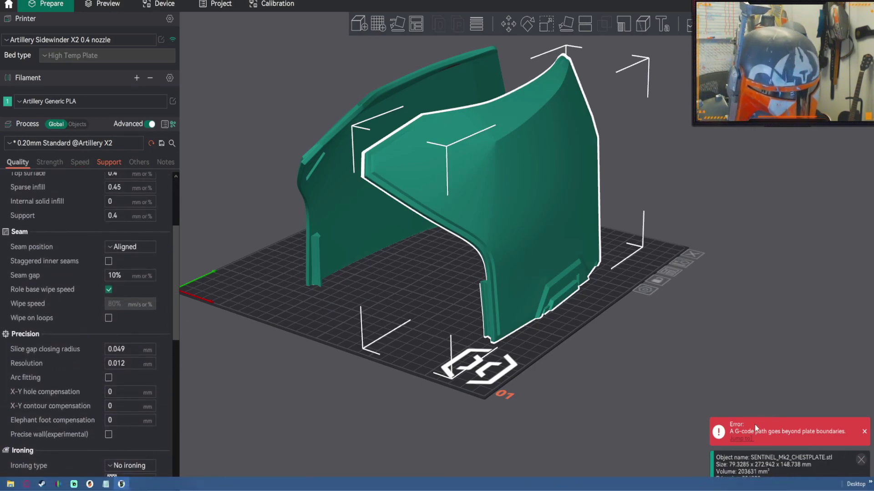
Step: Jump to the object flagged by the plate boundary error and check from above how both halves fit on the bed
{"action": "left_click", "coordinate": [753, 440]}
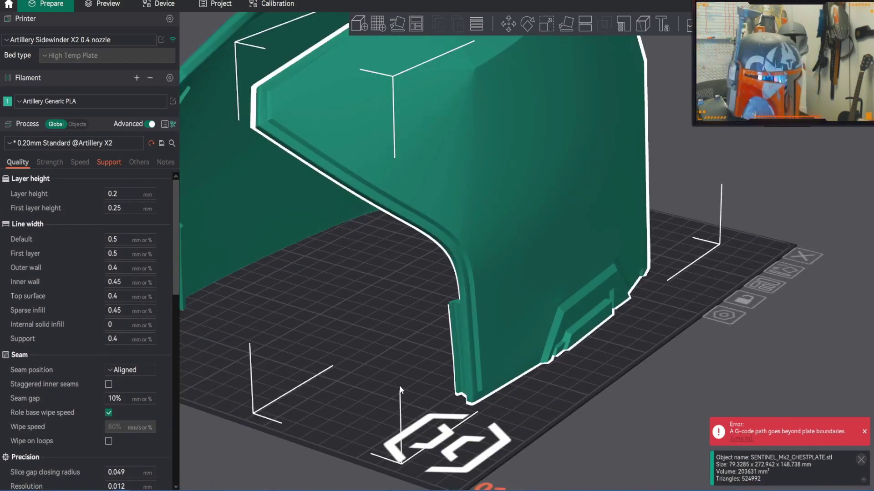
{"action": "scroll", "coordinate": [391, 378], "scroll_direction": "down", "scroll_amount": 3}
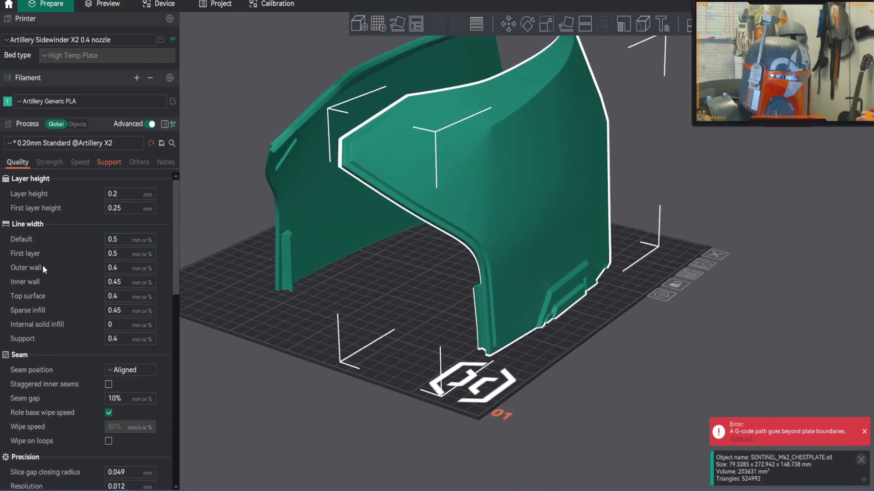
{"action": "scroll", "coordinate": [42, 264], "scroll_direction": "down", "scroll_amount": 5}
{"action": "scroll", "coordinate": [51, 283], "scroll_direction": "up", "scroll_amount": 4}
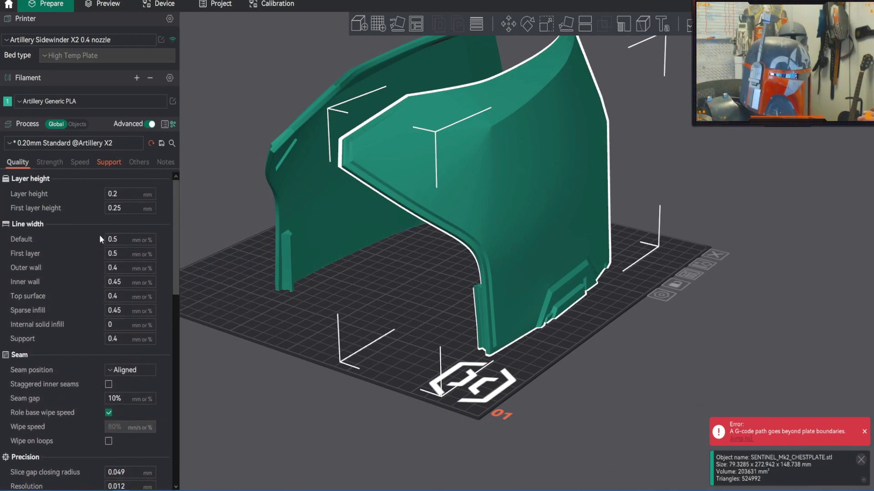
{"action": "scroll", "coordinate": [103, 256], "scroll_direction": "down", "scroll_amount": 5}
{"action": "scroll", "coordinate": [103, 256], "scroll_direction": "down", "scroll_amount": 3}
{"action": "left_click_drag", "start_coordinate": [255, 310], "coordinate": [354, 392]}
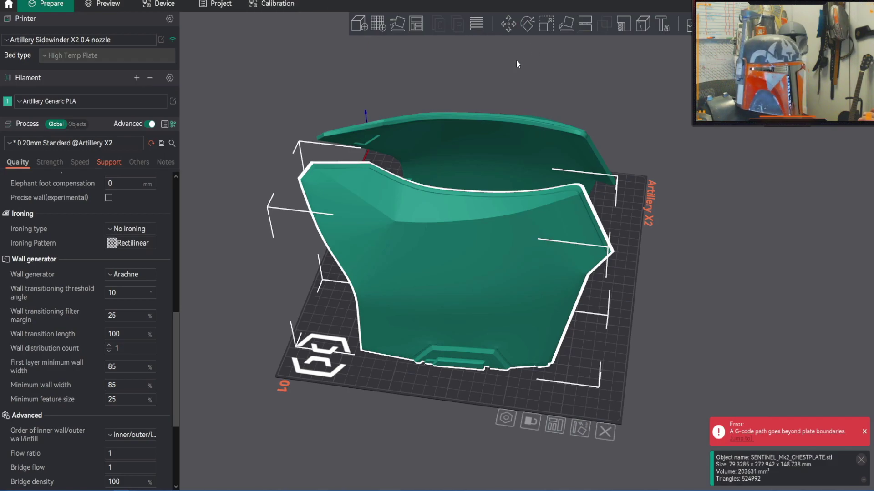
{"action": "left_click_drag", "start_coordinate": [285, 80], "coordinate": [305, 118]}
{"action": "key", "text": "1"}
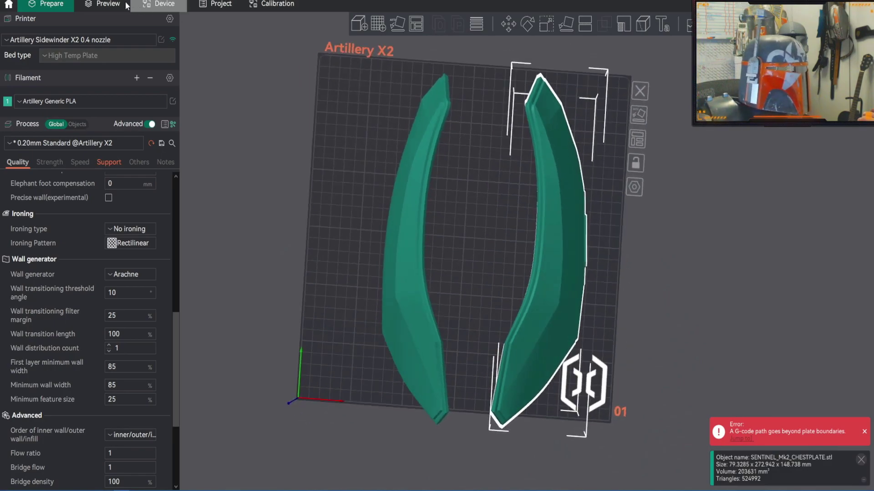
Step: Switch to the top view and shift the left chestplate half slightly along Y toward the back of the bed
{"action": "left_click", "coordinate": [8, 5]}
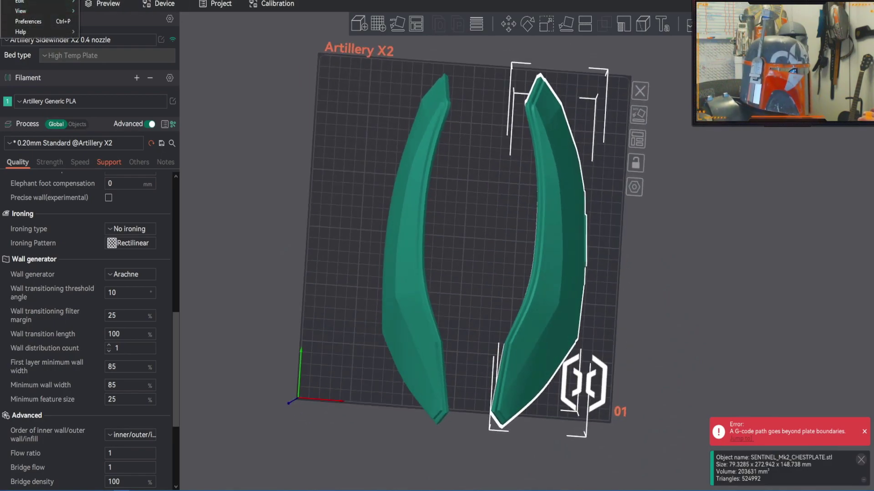
{"action": "mouse_move", "coordinate": [34, 10]}
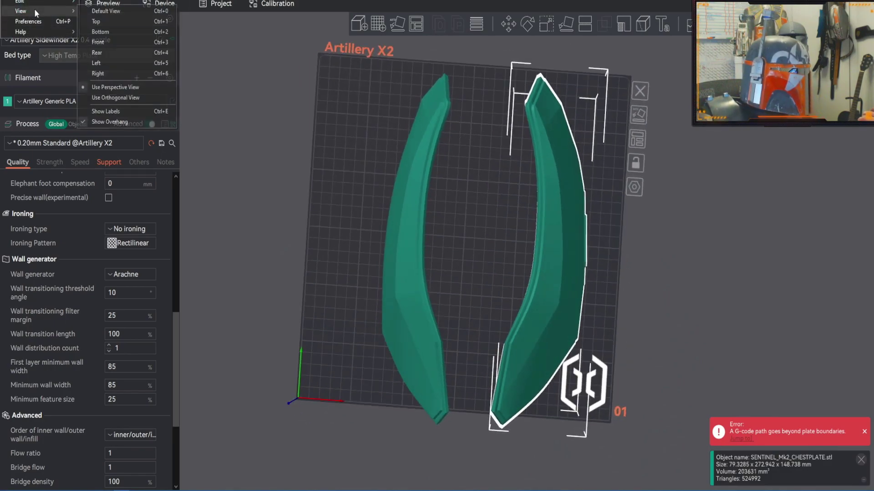
{"action": "left_click", "coordinate": [114, 22]}
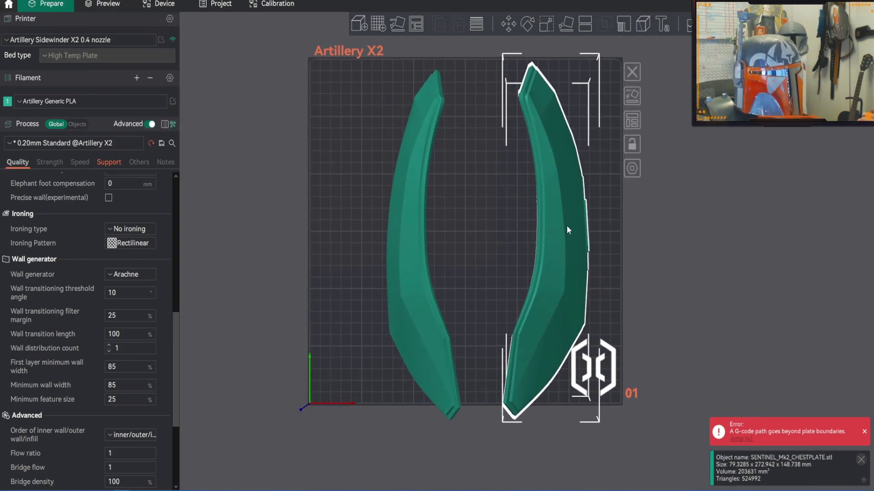
{"action": "left_click", "coordinate": [419, 231]}
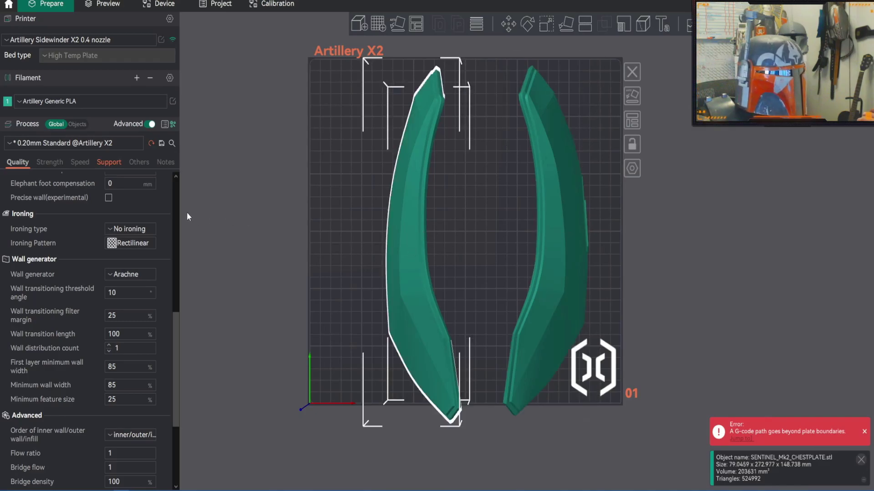
{"action": "left_click", "coordinate": [508, 25]}
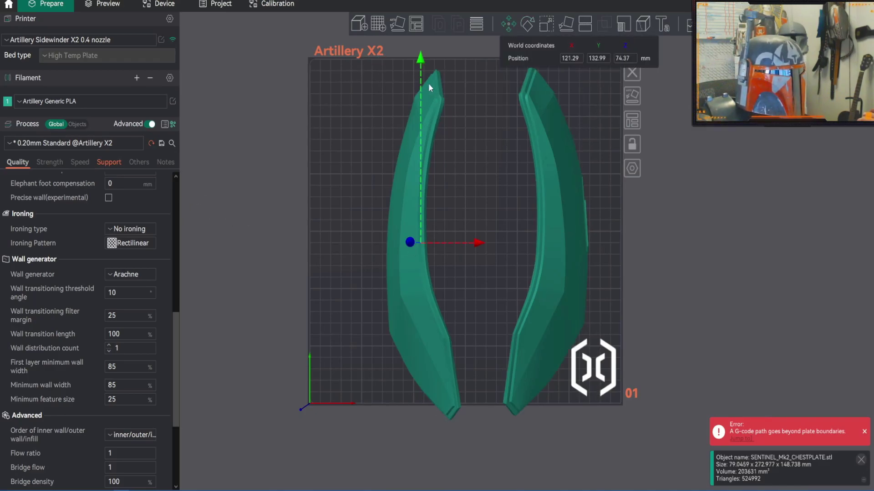
{"action": "left_click_drag", "start_coordinate": [422, 64], "coordinate": [420, 55]}
Step: Rotate the left half about the vertical axis, to about 267° in the first rotation value, so its rear tip swings inward
{"action": "left_click", "coordinate": [527, 25]}
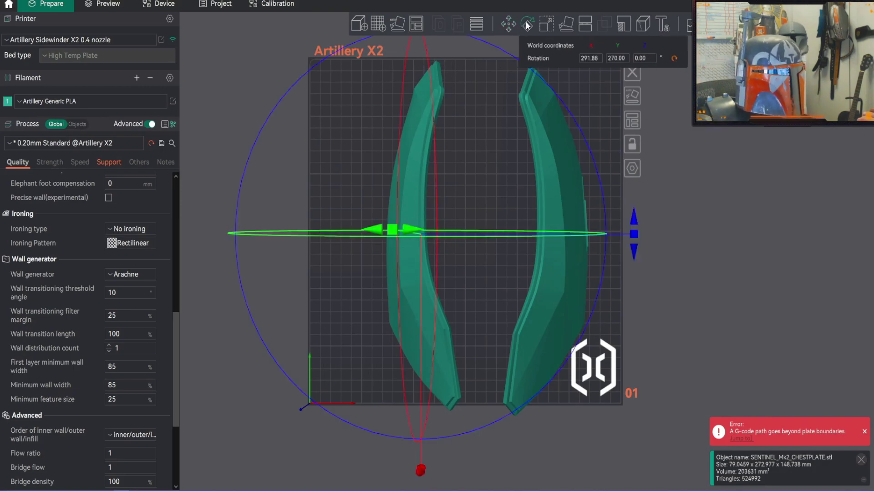
{"action": "left_click_drag", "start_coordinate": [517, 60], "coordinate": [563, 183]}
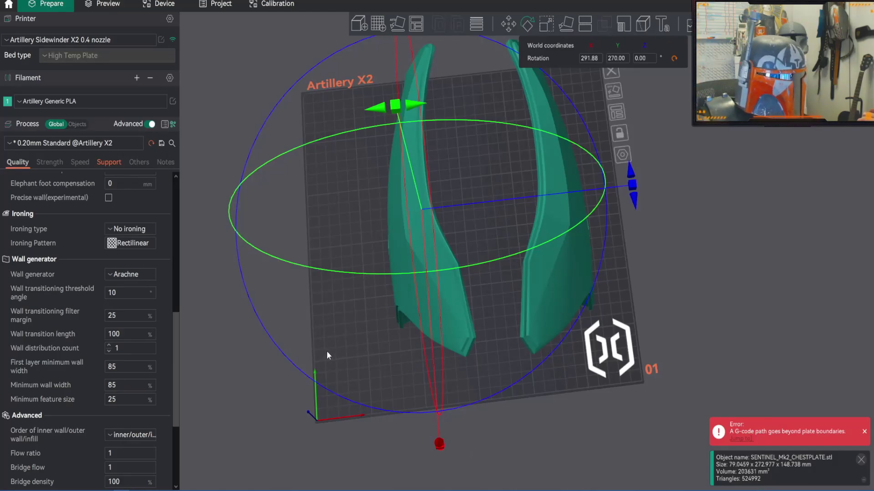
{"action": "mouse_move", "coordinate": [327, 389]}
{"action": "left_mouse_down"}
{"action": "mouse_move", "coordinate": [318, 391]}
{"action": "mouse_move", "coordinate": [326, 389]}
{"action": "left_mouse_up"}
{"action": "left_click_drag", "start_coordinate": [633, 204], "coordinate": [604, 266]}
{"action": "left_click_drag", "start_coordinate": [637, 210], "coordinate": [639, 214]}
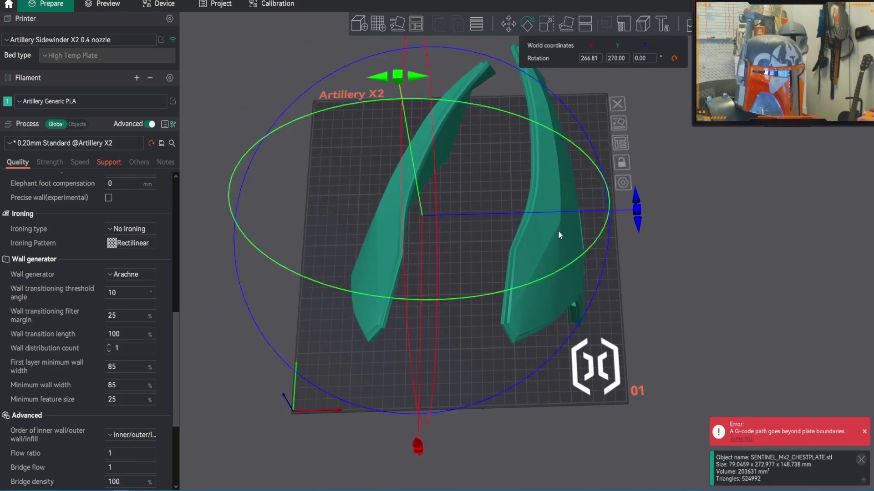
Step: Rotate the right half to mirror the left one, to about 275° in the first rotation value, and view both from above
{"action": "left_click", "coordinate": [558, 232]}
{"action": "left_click_drag", "start_coordinate": [755, 216], "coordinate": [756, 186]}
{"action": "key", "text": "1"}
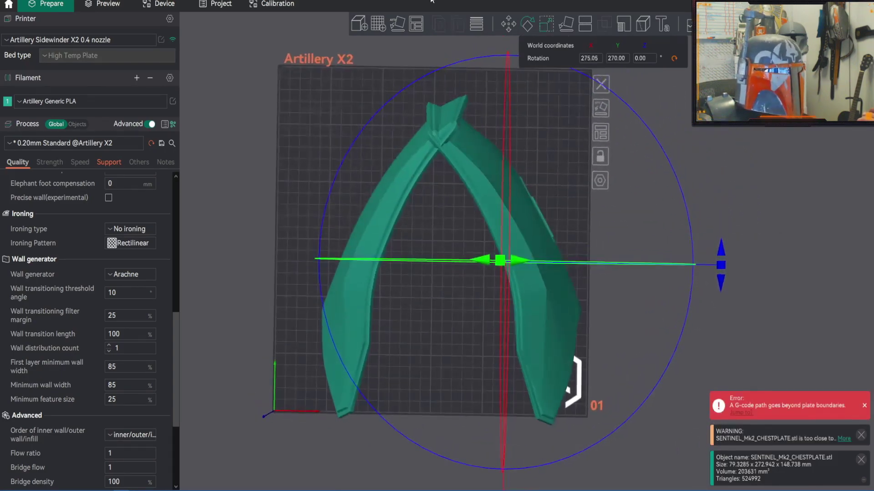
Step: Move both halves along Y toward the back of the bed and shift the left half outward along X to separate the tips
{"action": "key", "text": "m"}
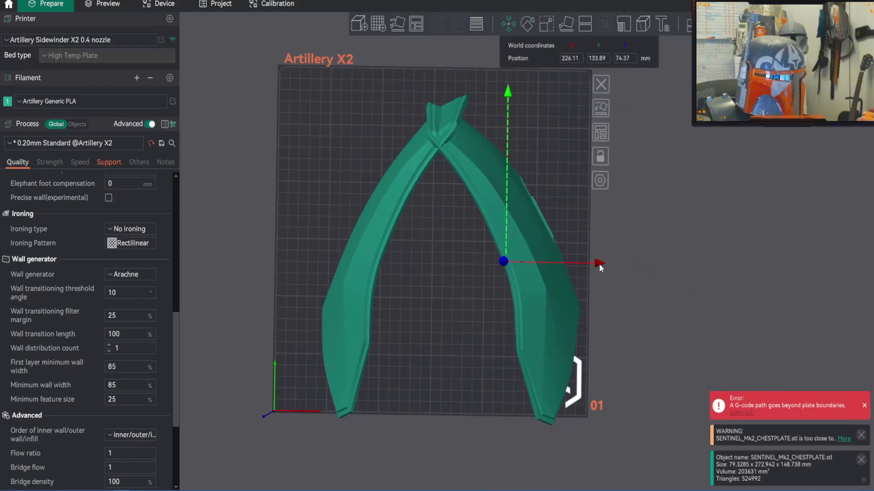
{"action": "mouse_move", "coordinate": [511, 93]}
{"action": "left_mouse_down"}
{"action": "mouse_move", "coordinate": [497, 116]}
{"action": "mouse_move", "coordinate": [519, 80]}
{"action": "left_mouse_up"}
{"action": "left_click", "coordinate": [407, 203]}
{"action": "left_click_drag", "start_coordinate": [479, 261], "coordinate": [447, 260]}
{"action": "left_click_drag", "start_coordinate": [370, 86], "coordinate": [371, 65]}
{"action": "left_click_drag", "start_coordinate": [451, 238], "coordinate": [438, 242]}
Step: Fine-tune the gap between the halves, moving the right half to about X 228, Y 156 and the left half to about X 77, Y 154
{"action": "left_click", "coordinate": [500, 206]}
{"action": "left_click_drag", "start_coordinate": [643, 244], "coordinate": [732, 198]}
{"action": "left_click_drag", "start_coordinate": [239, 301], "coordinate": [293, 318]}
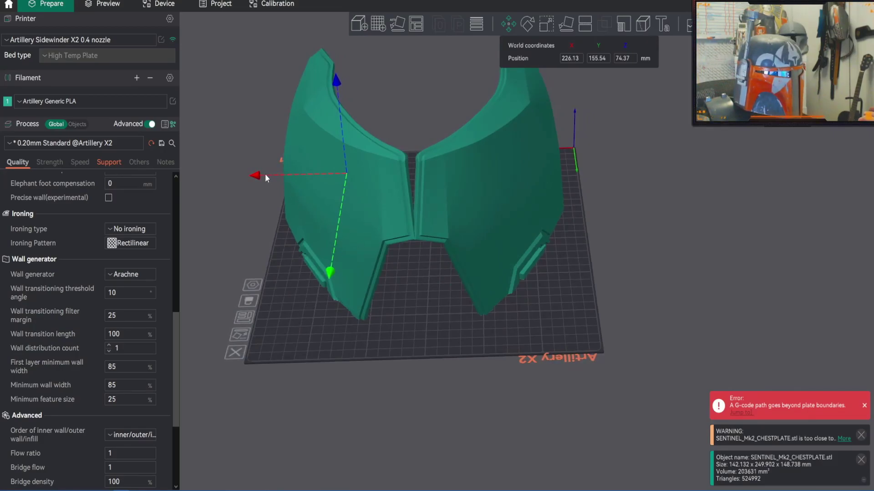
{"action": "left_click_drag", "start_coordinate": [260, 175], "coordinate": [298, 247]}
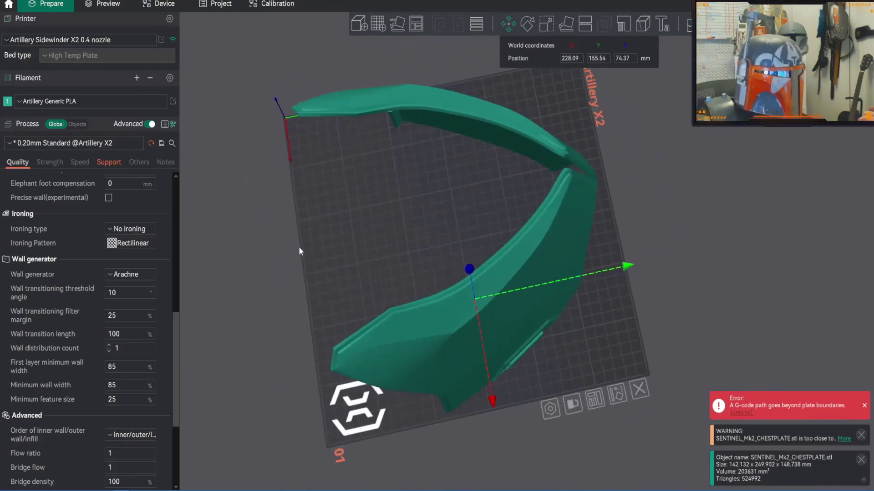
{"action": "left_click_drag", "start_coordinate": [362, 202], "coordinate": [352, 233]}
{"action": "left_click", "coordinate": [390, 172]}
{"action": "left_click_drag", "start_coordinate": [453, 271], "coordinate": [452, 258]}
{"action": "left_click_drag", "start_coordinate": [395, 283], "coordinate": [172, 325]}
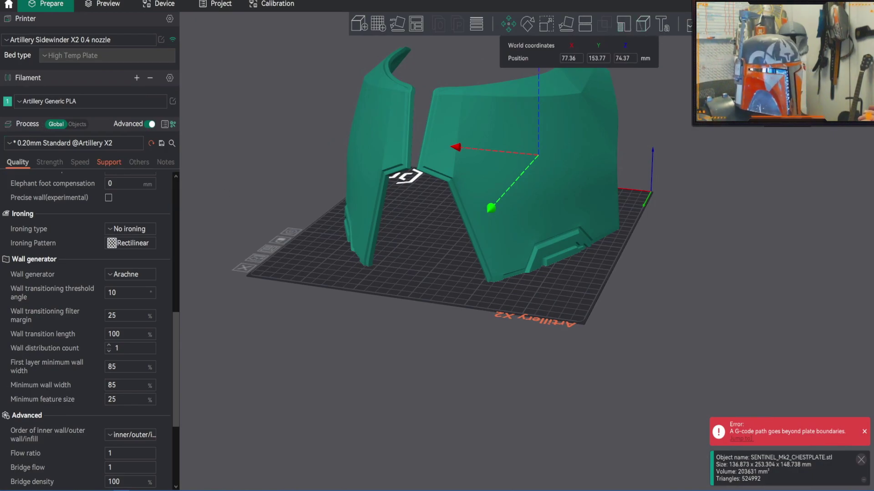
Step: Slice the plate and inspect the generated supports under the inner edges, outer details and centre of the chestplate halves
{"action": "key", "text": "ctrl+r"}
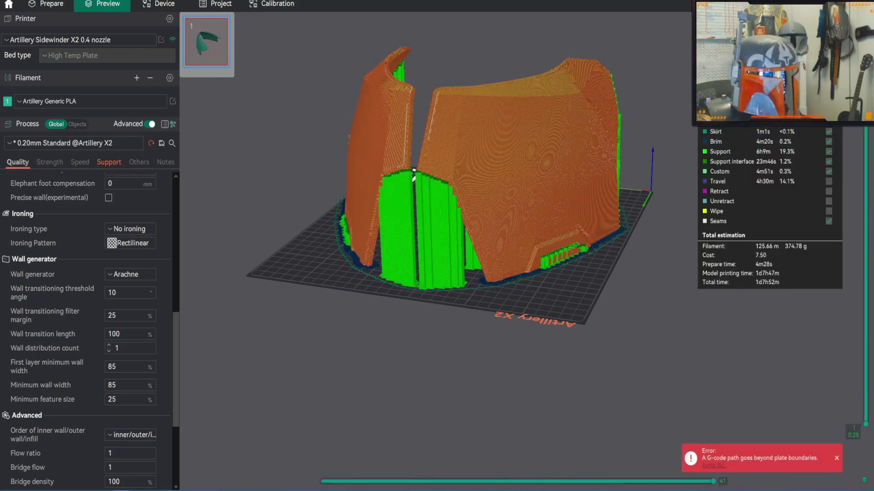
{"action": "left_click_drag", "start_coordinate": [334, 270], "coordinate": [498, 289]}
{"action": "scroll", "coordinate": [497, 288], "scroll_direction": "up", "scroll_amount": 10}
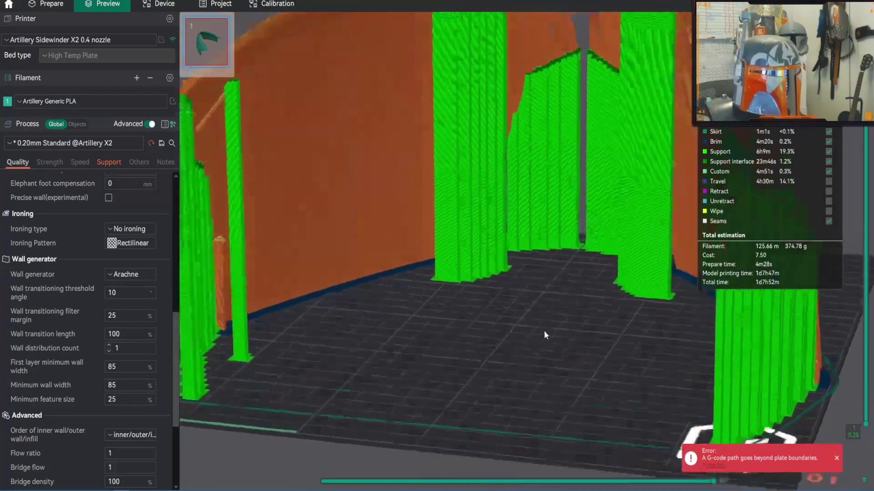
{"action": "left_click_drag", "start_coordinate": [544, 331], "coordinate": [574, 288]}
{"action": "scroll", "coordinate": [554, 215], "scroll_direction": "up", "scroll_amount": 8}
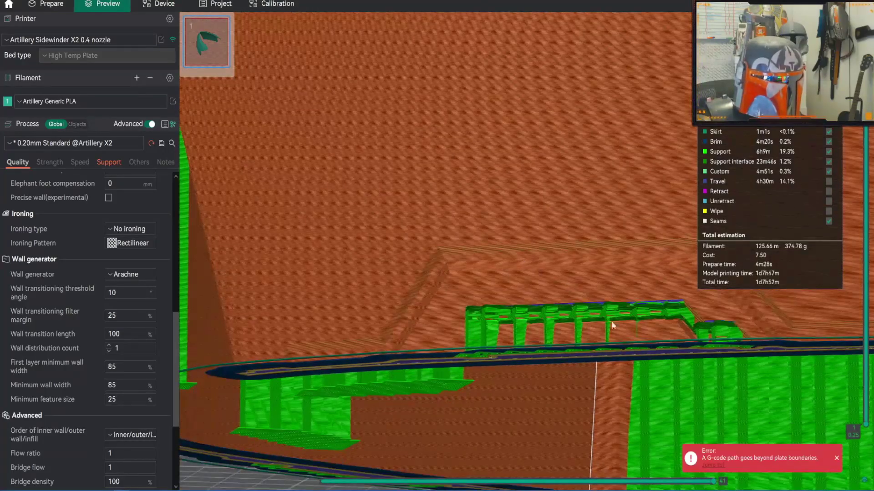
{"action": "left_click_drag", "start_coordinate": [502, 225], "coordinate": [447, 208]}
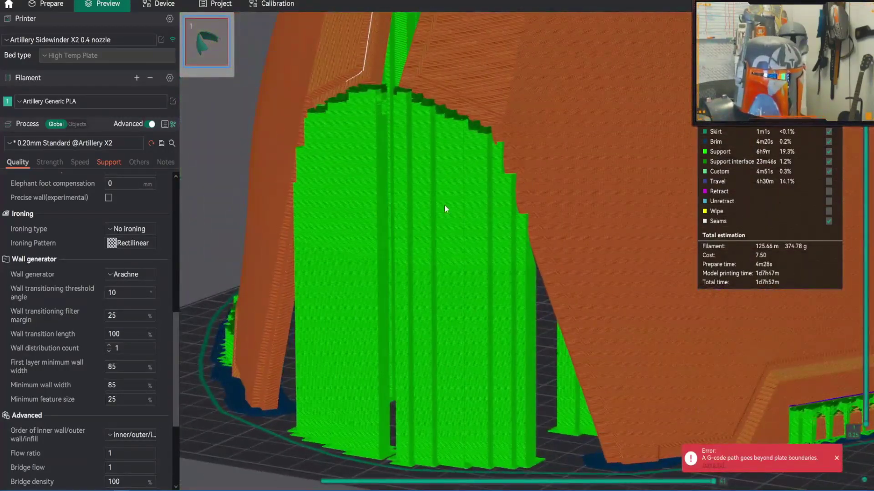
Step: Review the speed settings and the full list of support settings, from threshold angle and first layer density to the advanced spacings
{"action": "left_click", "coordinate": [79, 162]}
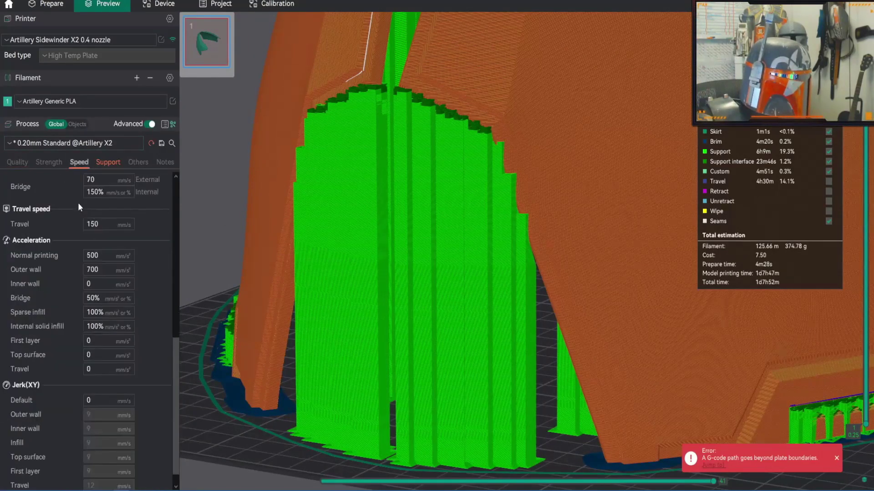
{"action": "left_click", "coordinate": [108, 162]}
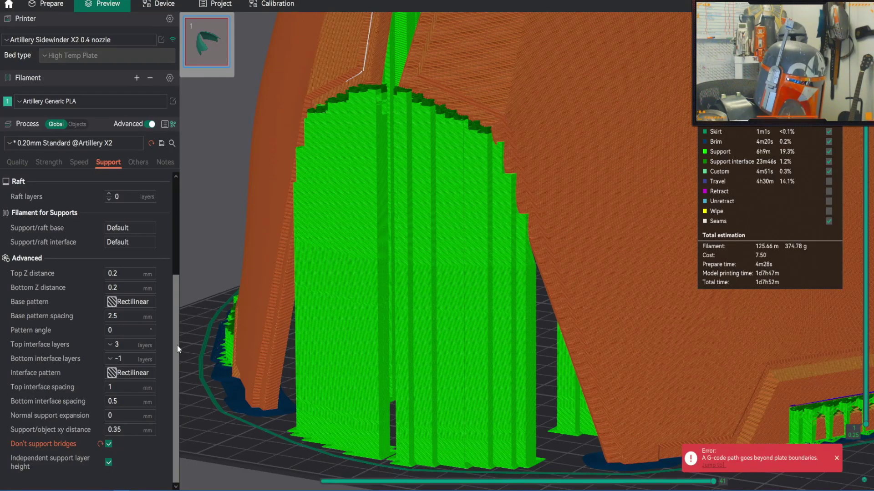
{"action": "mouse_move", "coordinate": [178, 350]}
{"action": "left_mouse_down"}
{"action": "mouse_move", "coordinate": [179, 324]}
{"action": "mouse_move", "coordinate": [175, 348]}
{"action": "left_mouse_up"}
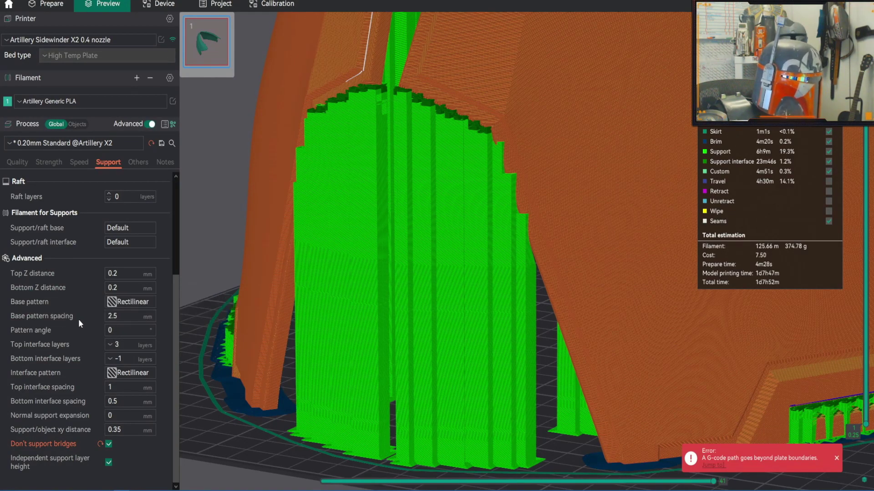
{"action": "left_click_drag", "start_coordinate": [178, 297], "coordinate": [166, 334]}
{"action": "left_click_drag", "start_coordinate": [168, 295], "coordinate": [183, 203]}
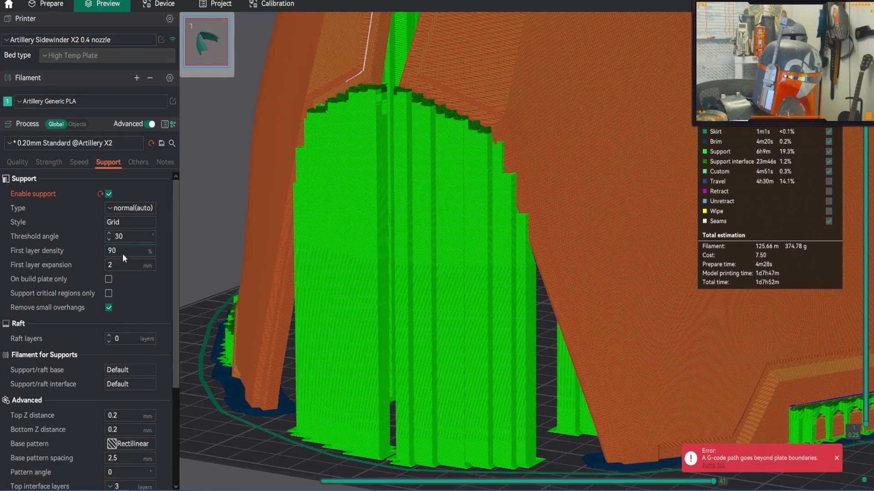
{"action": "mouse_move", "coordinate": [122, 253]}
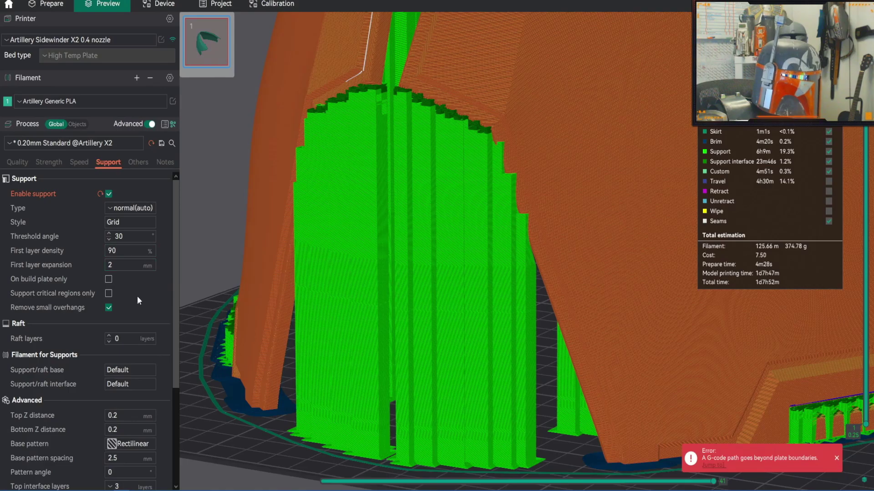
{"action": "left_click_drag", "start_coordinate": [177, 298], "coordinate": [173, 426]}
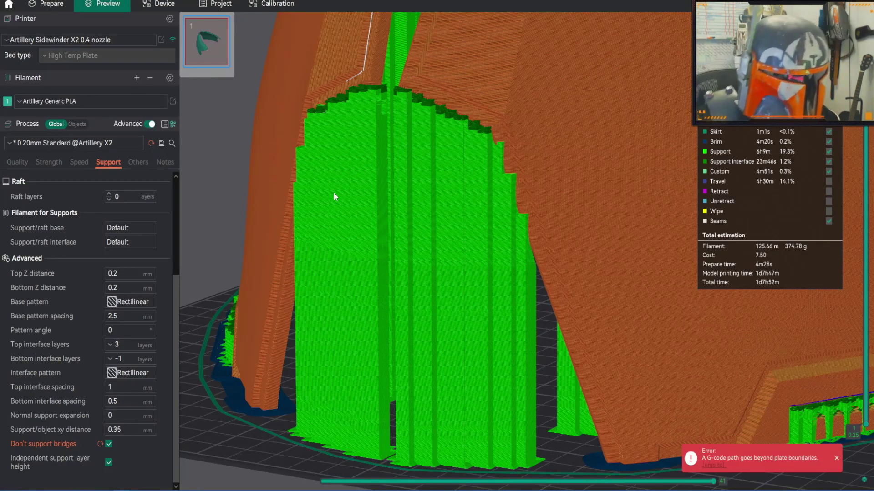
Step: Examine the sliced chestplate halves and their support columns from the outside and the inside
{"action": "scroll", "coordinate": [383, 313], "scroll_direction": "down", "scroll_amount": 10}
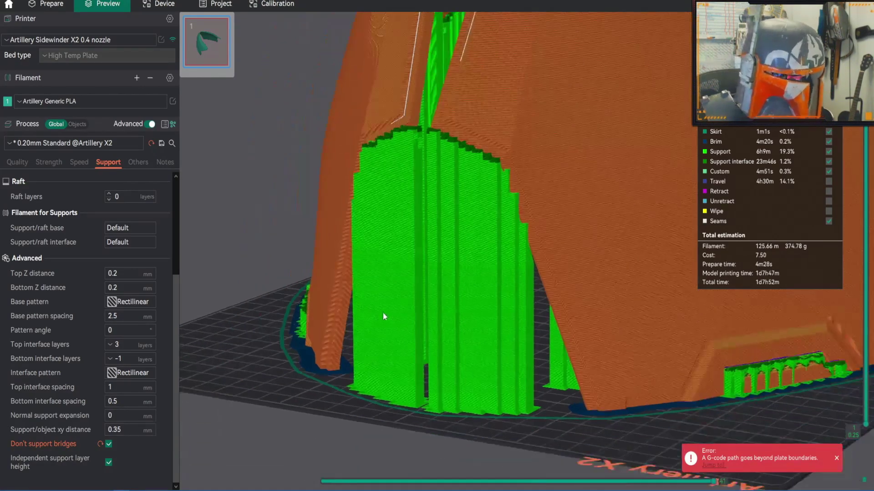
{"action": "scroll", "coordinate": [499, 357], "scroll_direction": "up", "scroll_amount": 2}
{"action": "right_click_drag", "start_coordinate": [741, 378], "coordinate": [675, 378]}
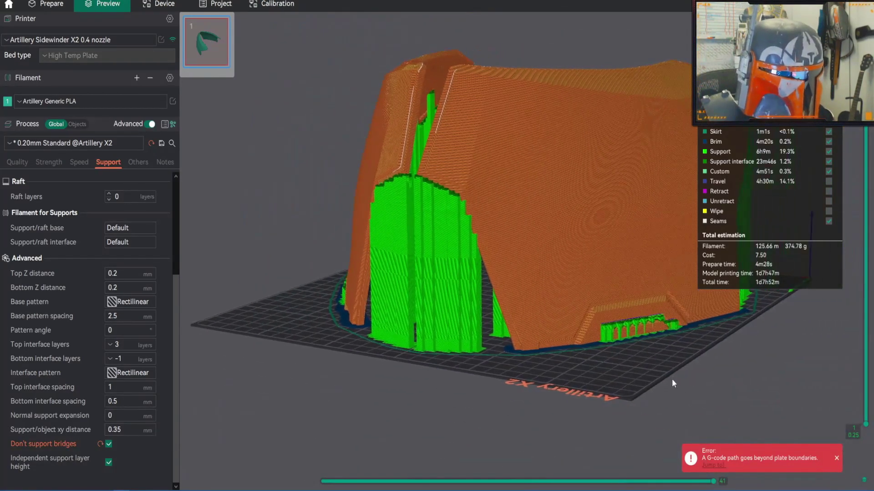
{"action": "left_click_drag", "start_coordinate": [675, 378], "coordinate": [615, 390]}
{"action": "right_click_drag", "start_coordinate": [615, 389], "coordinate": [613, 292]}
{"action": "left_click_drag", "start_coordinate": [613, 292], "coordinate": [728, 371]}
{"action": "left_click_drag", "start_coordinate": [605, 336], "coordinate": [579, 333]}
{"action": "scroll", "coordinate": [580, 332], "scroll_direction": "down", "scroll_amount": 2}
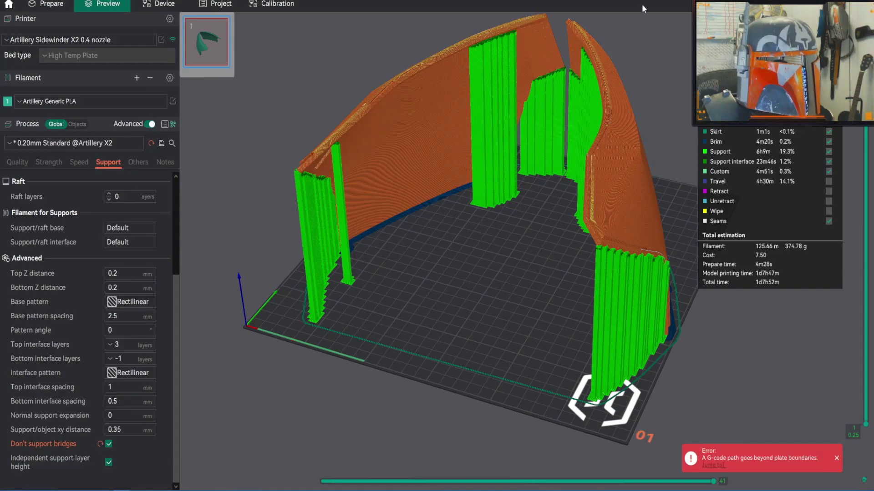
Step: Return to the plate editor and move the right half forward and slightly inward, to about X 219, Y 114
{"action": "left_click", "coordinate": [45, 3]}
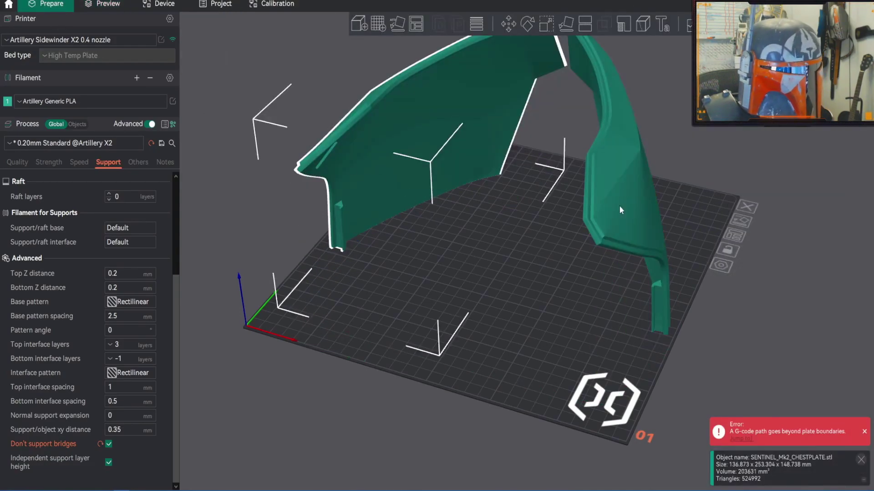
{"action": "left_click", "coordinate": [619, 210]}
{"action": "left_click_drag", "start_coordinate": [517, 250], "coordinate": [470, 313]}
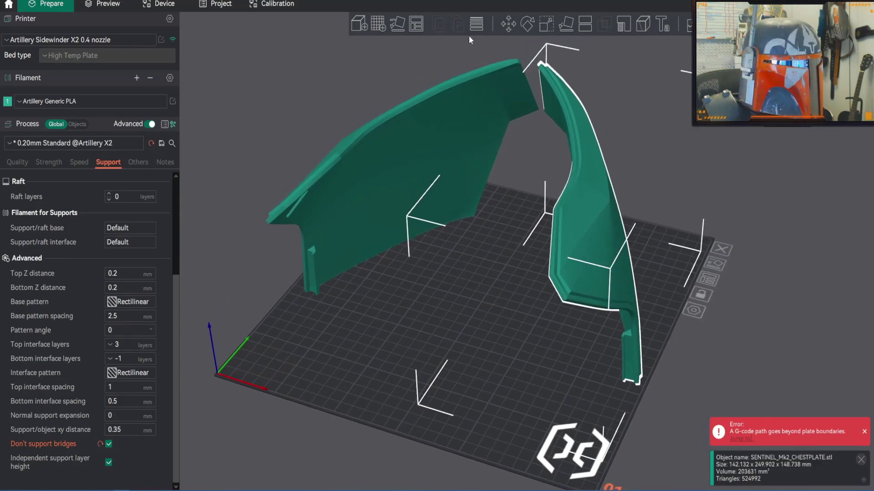
{"action": "left_click", "coordinate": [507, 29]}
{"action": "left_click_drag", "start_coordinate": [614, 164], "coordinate": [619, 274]}
{"action": "left_click_drag", "start_coordinate": [659, 299], "coordinate": [640, 302]}
{"action": "right_click_drag", "start_coordinate": [694, 178], "coordinate": [699, 170]}
{"action": "left_click_drag", "start_coordinate": [699, 170], "coordinate": [699, 168]}
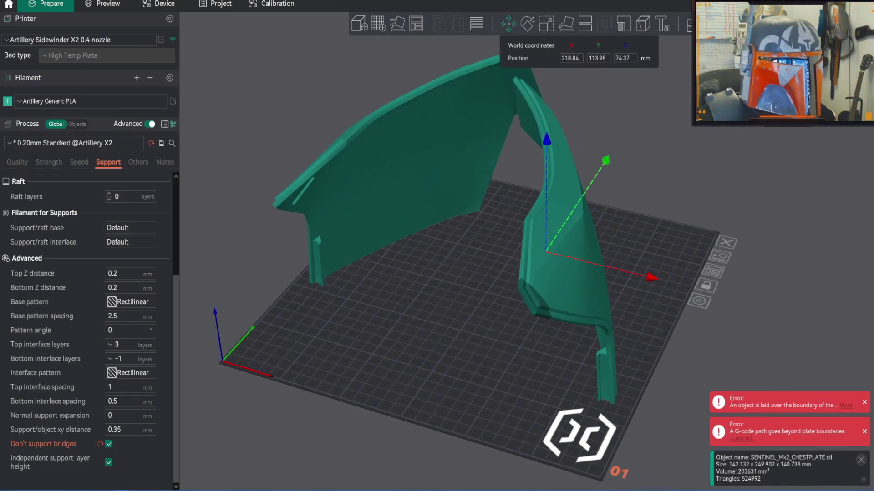
Step: Dismiss the two plate boundary error notifications and check how the moved right half sits relative to the bed edges
{"action": "left_click", "coordinate": [864, 402]}
{"action": "left_click", "coordinate": [865, 430]}
{"action": "left_click_drag", "start_coordinate": [792, 294], "coordinate": [768, 226]}
{"action": "left_click_drag", "start_coordinate": [750, 182], "coordinate": [727, 149]}
{"action": "left_click_drag", "start_coordinate": [719, 314], "coordinate": [740, 211]}
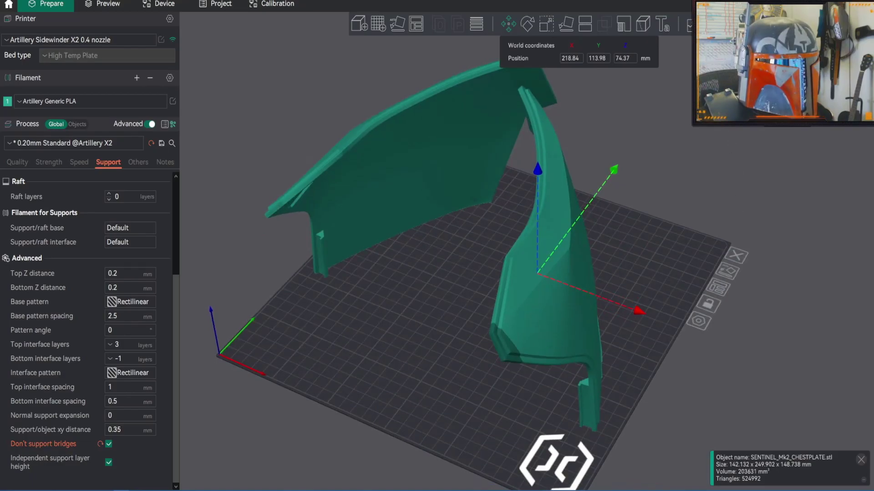
{"action": "scroll", "coordinate": [715, 167], "scroll_direction": "down", "scroll_amount": 1}
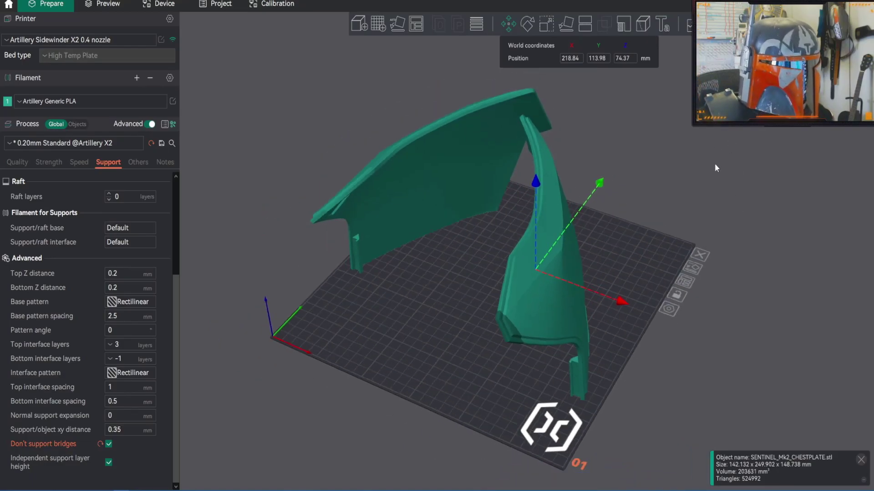
{"action": "left_click_drag", "start_coordinate": [252, 121], "coordinate": [267, 135]}
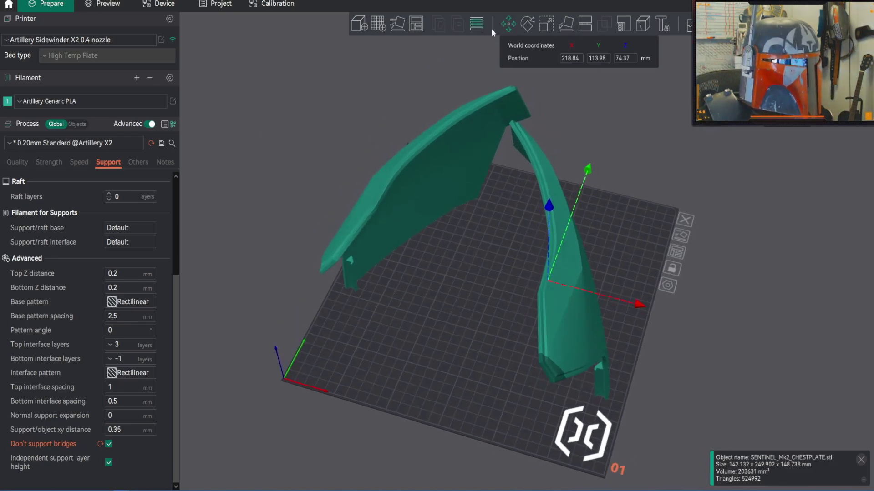
Step: Leave the Move tool, select the left half, try to slice the plate again and dismiss the boundary error
{"action": "left_click", "coordinate": [506, 26]}
{"action": "left_click", "coordinate": [385, 175]}
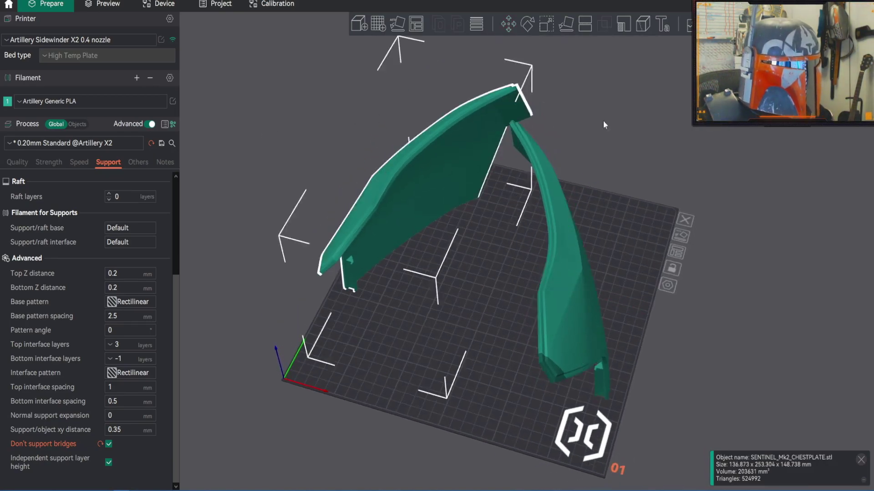
{"action": "left_click", "coordinate": [769, 5]}
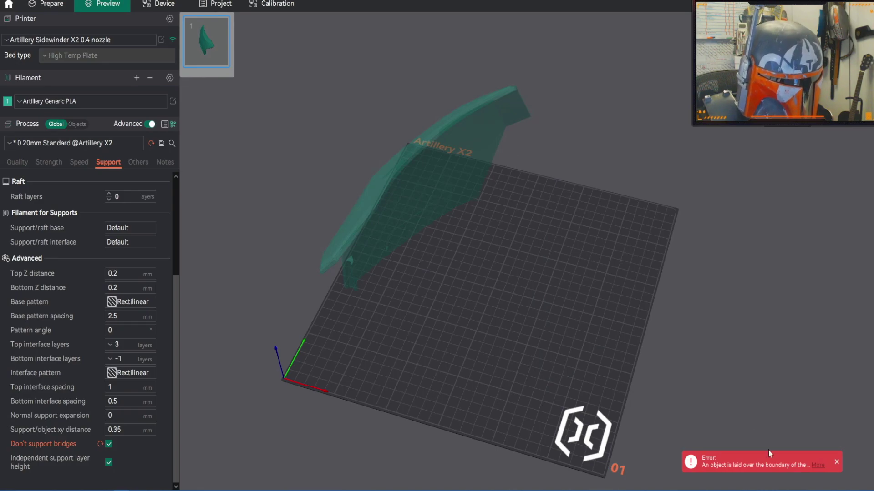
{"action": "left_click", "coordinate": [837, 462]}
{"action": "middle_click_drag", "start_coordinate": [637, 259], "coordinate": [610, 243]}
{"action": "mouse_move", "coordinate": [610, 243]}
{"action": "left_mouse_down"}
{"action": "mouse_move", "coordinate": [631, 223]}
{"action": "mouse_move", "coordinate": [615, 241]}
{"action": "left_mouse_up"}
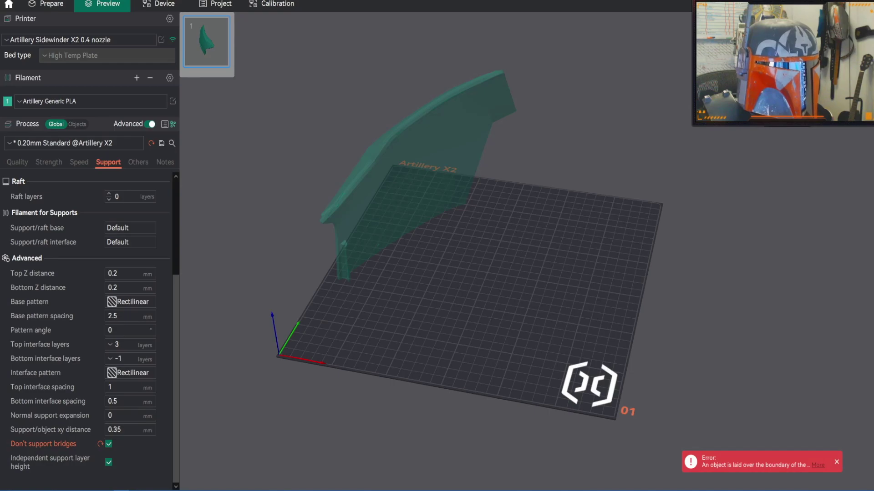
Step: Dismiss the plate boundary error and return to the plate editor to check the two halves against the bed edges
{"action": "left_click", "coordinate": [836, 463]}
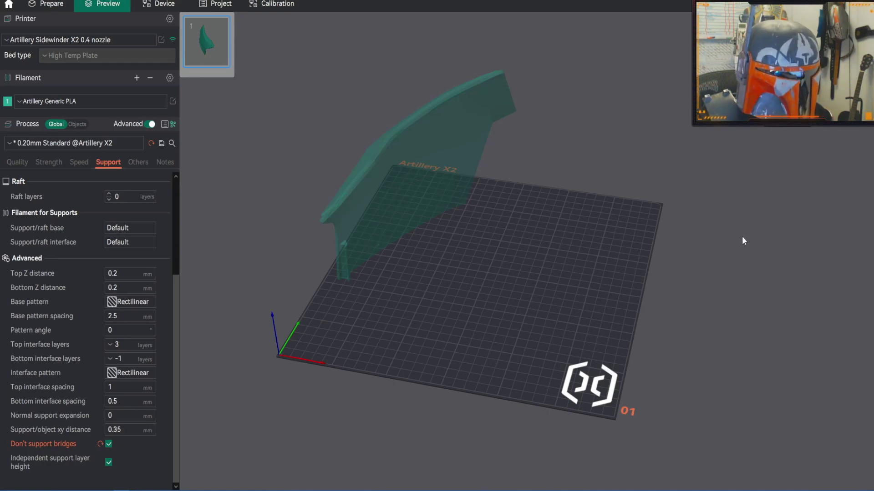
{"action": "left_click_drag", "start_coordinate": [742, 236], "coordinate": [725, 271]}
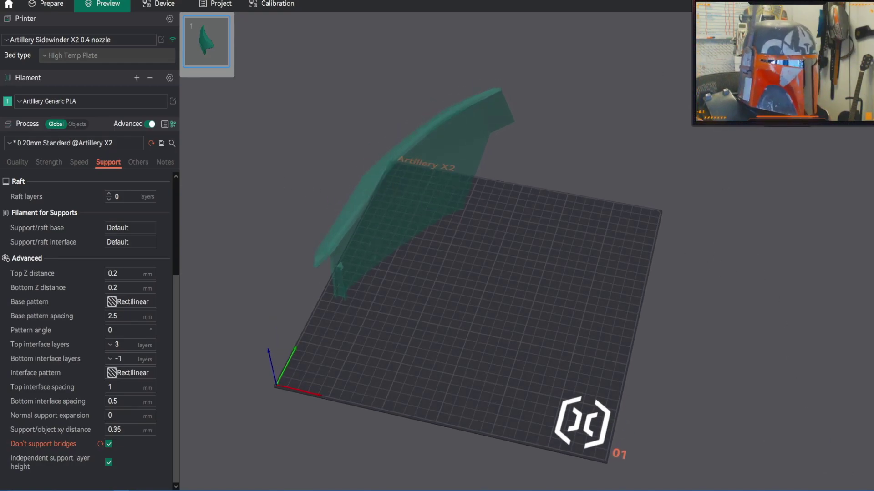
{"action": "left_click", "coordinate": [32, 5]}
{"action": "mouse_move", "coordinate": [242, 97]}
{"action": "left_mouse_down"}
{"action": "mouse_move", "coordinate": [260, 110]}
{"action": "mouse_move", "coordinate": [244, 122]}
{"action": "mouse_move", "coordinate": [234, 118]}
{"action": "mouse_move", "coordinate": [258, 89]}
{"action": "mouse_move", "coordinate": [269, 100]}
{"action": "mouse_move", "coordinate": [238, 101]}
{"action": "mouse_move", "coordinate": [247, 111]}
{"action": "left_mouse_up"}
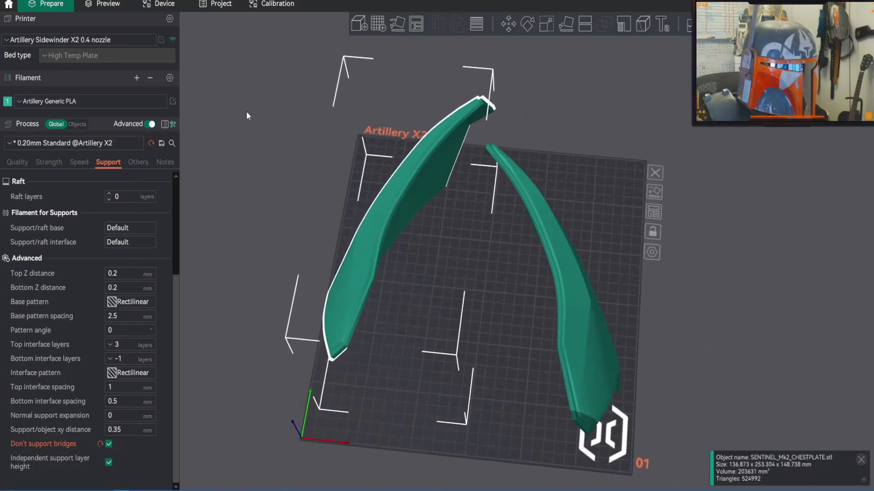
Step: Rotate the right chestplate half about the vertical axis, and turn the left half about 10° around the same axis
{"action": "left_click", "coordinate": [544, 240]}
{"action": "left_click", "coordinate": [527, 24]}
{"action": "left_click_drag", "start_coordinate": [758, 352], "coordinate": [758, 379]}
{"action": "left_click_drag", "start_coordinate": [796, 194], "coordinate": [794, 182]}
{"action": "left_click", "coordinate": [347, 267]}
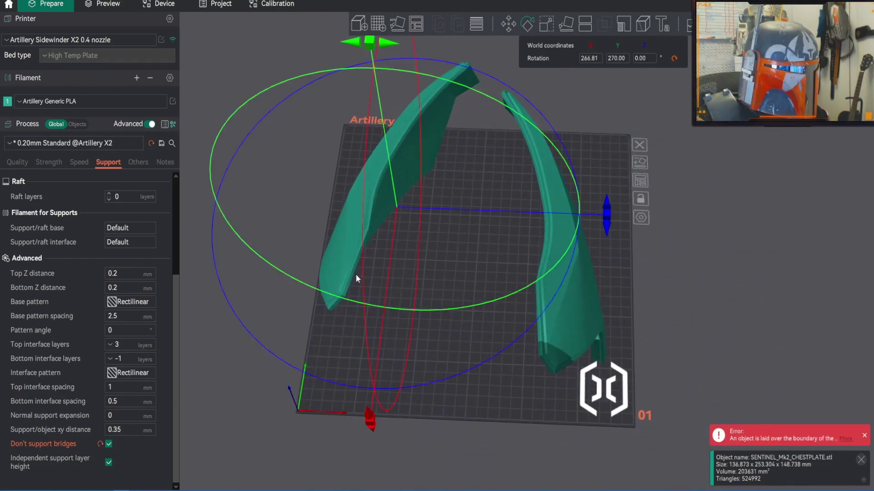
{"action": "left_click_drag", "start_coordinate": [607, 227], "coordinate": [705, 227]}
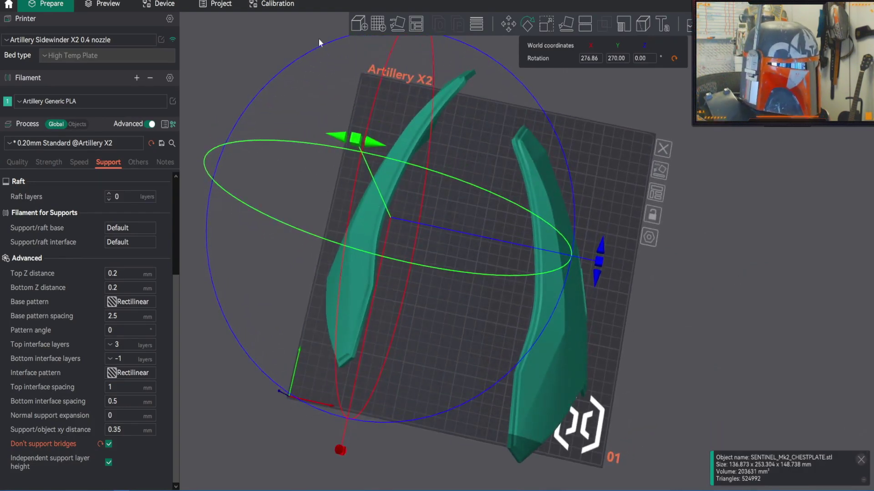
Step: Move the left half forward and slightly inward, and shift the right half slightly toward the back of the bed
{"action": "left_click", "coordinate": [506, 25]}
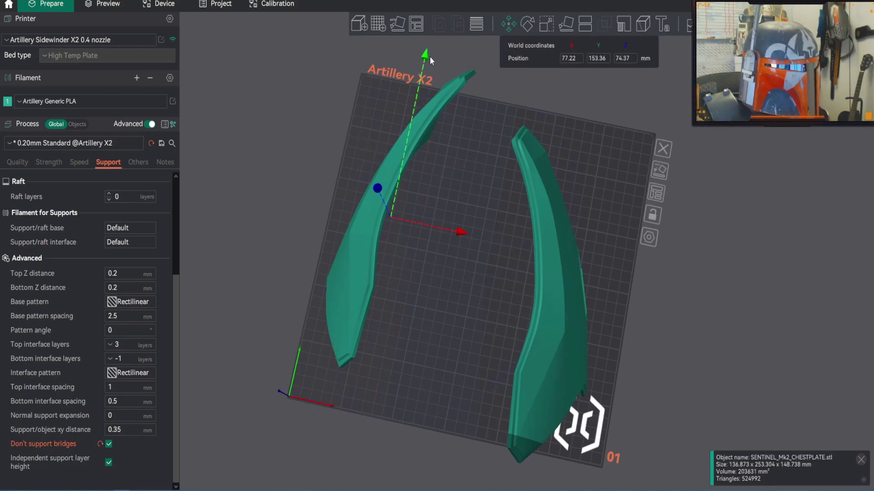
{"action": "left_click_drag", "start_coordinate": [428, 60], "coordinate": [438, 87]}
{"action": "left_click_drag", "start_coordinate": [459, 250], "coordinate": [471, 251]}
{"action": "left_click", "coordinate": [558, 293]}
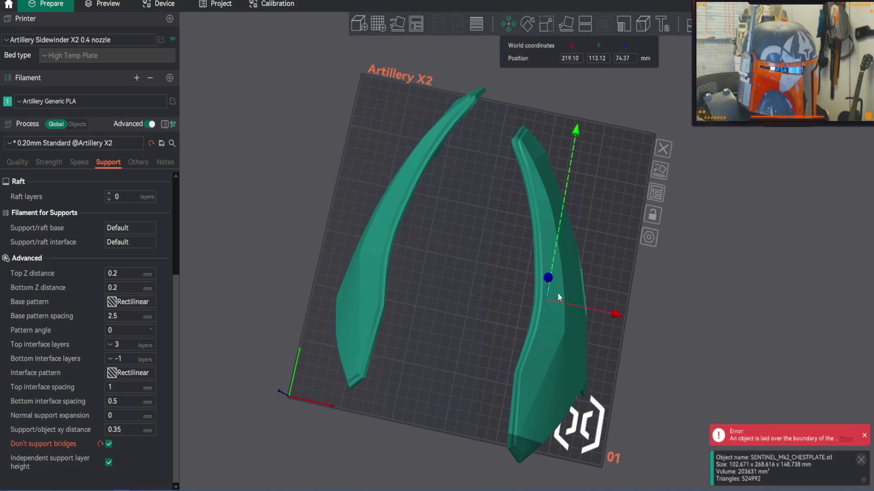
{"action": "left_click_drag", "start_coordinate": [575, 135], "coordinate": [577, 117]}
{"action": "left_click_drag", "start_coordinate": [616, 302], "coordinate": [635, 155]}
Step: Check that both halves fit within the bed and slice the plate
{"action": "left_click_drag", "start_coordinate": [252, 207], "coordinate": [252, 184]}
{"action": "left_click_drag", "start_coordinate": [711, 203], "coordinate": [690, 196]}
{"action": "key", "text": "ctrl+r"}
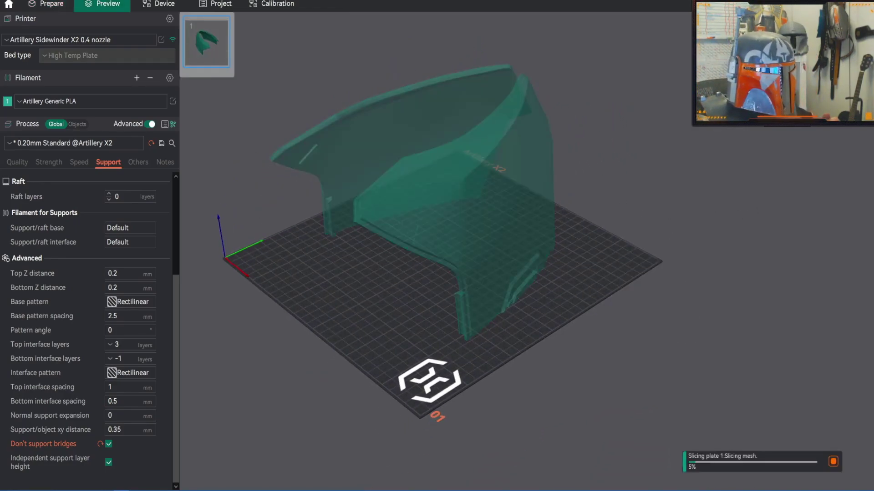
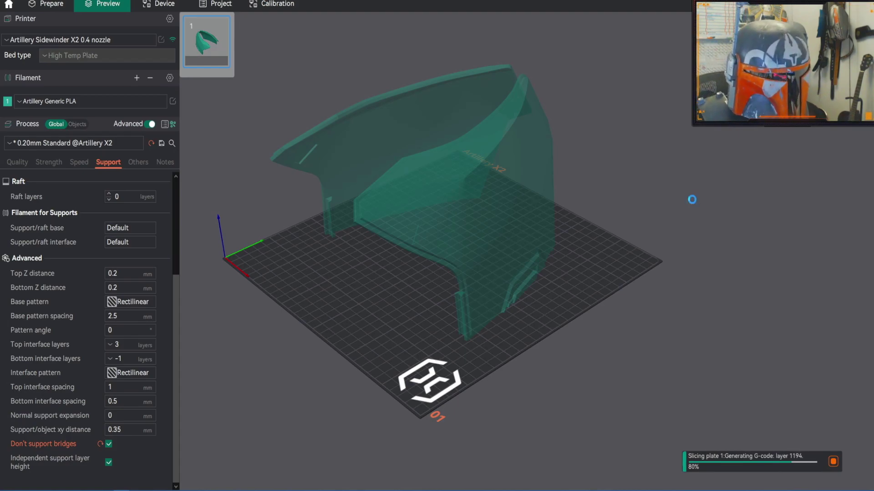
Step: Examine the sliced chestplate halves from all sides, including the underside, brim, support columns and their distance from the bed edges
{"action": "left_click_drag", "start_coordinate": [674, 197], "coordinate": [575, 198]}
{"action": "scroll", "coordinate": [649, 269], "scroll_direction": "up", "scroll_amount": 5}
{"action": "left_click_drag", "start_coordinate": [649, 269], "coordinate": [642, 119]}
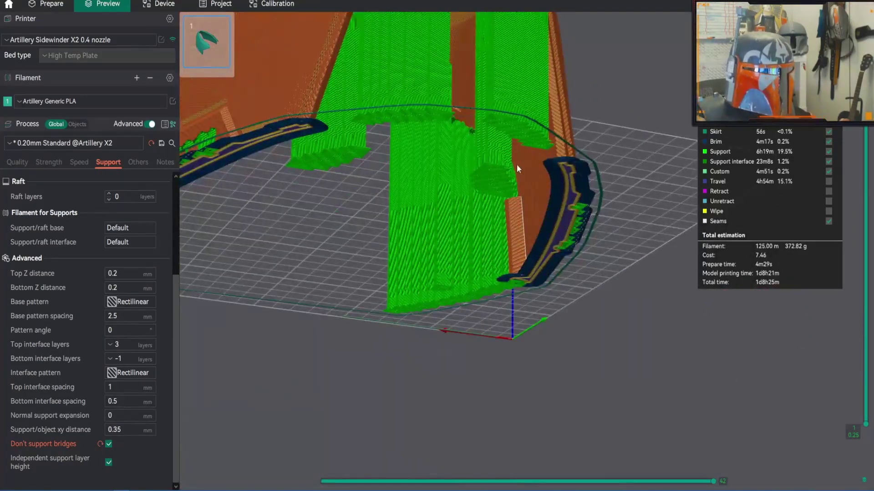
{"action": "scroll", "coordinate": [624, 136], "scroll_direction": "up", "scroll_amount": 5}
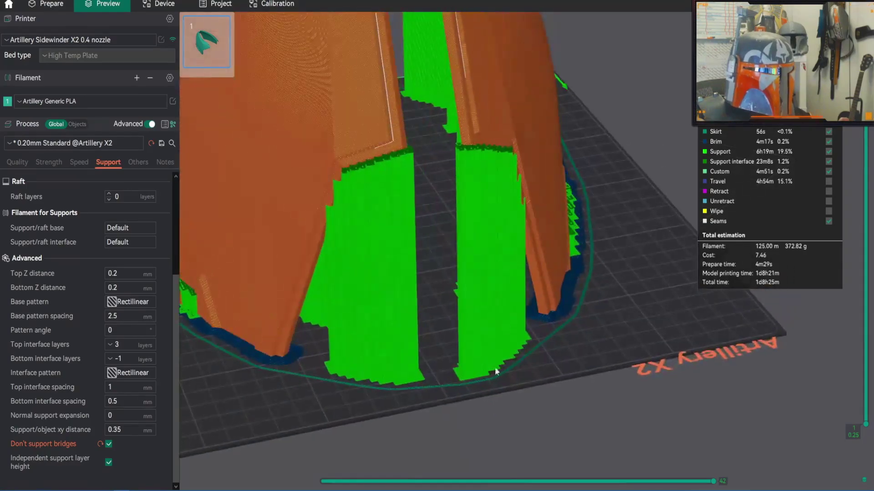
{"action": "scroll", "coordinate": [431, 387], "scroll_direction": "down", "scroll_amount": 1}
{"action": "left_click_drag", "start_coordinate": [362, 375], "coordinate": [586, 333]}
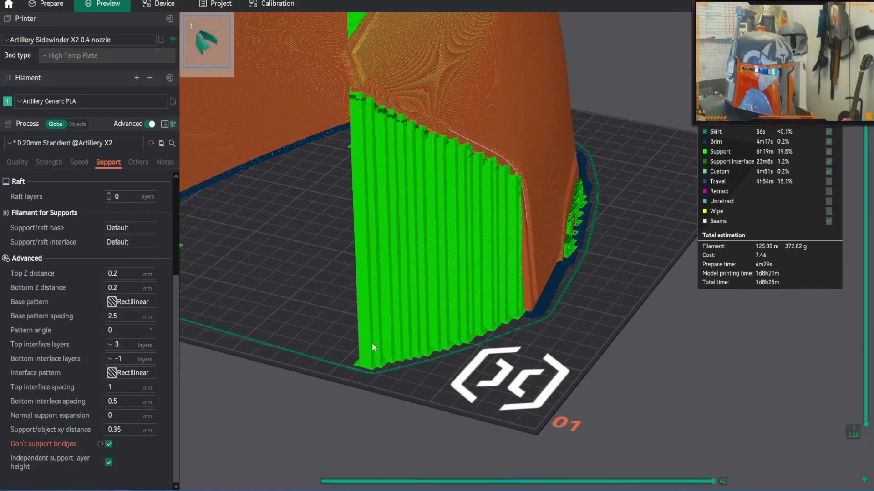
{"action": "left_click_drag", "start_coordinate": [562, 330], "coordinate": [487, 360]}
{"action": "left_click_drag", "start_coordinate": [409, 332], "coordinate": [567, 332]}
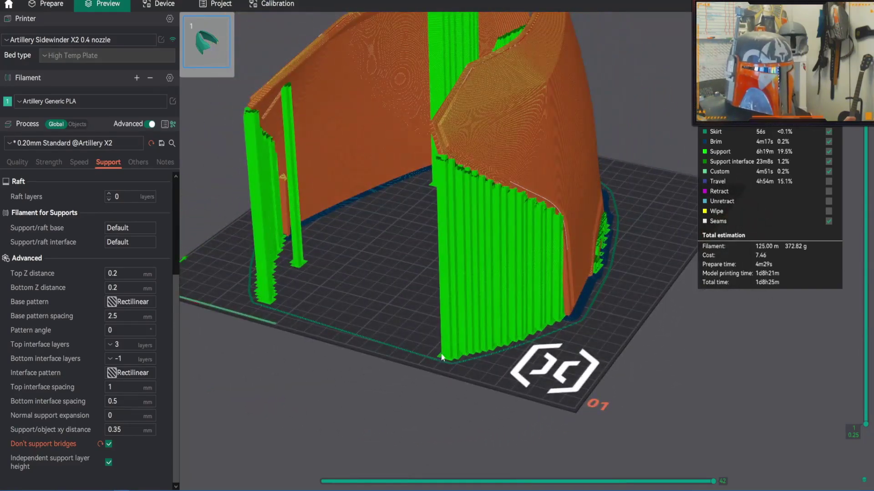
{"action": "left_click_drag", "start_coordinate": [529, 358], "coordinate": [561, 293]}
{"action": "mouse_move", "coordinate": [554, 338]}
{"action": "left_mouse_down"}
{"action": "mouse_move", "coordinate": [550, 348]}
{"action": "mouse_move", "coordinate": [579, 333]}
{"action": "mouse_move", "coordinate": [564, 332]}
{"action": "left_mouse_up"}
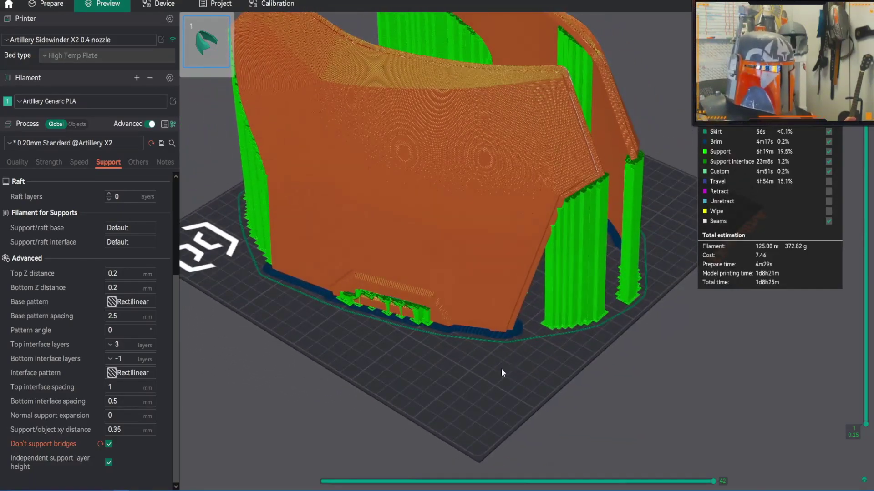
{"action": "left_click_drag", "start_coordinate": [499, 365], "coordinate": [442, 360]}
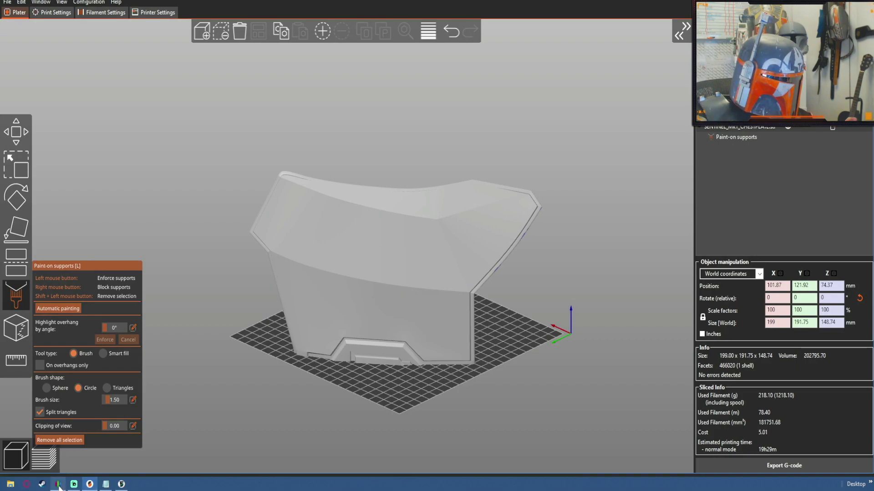
Step: Switch to Simplify3D and review the raft settings of Process 1 for the ear cap model
{"action": "left_click", "coordinate": [59, 488]}
{"action": "left_click_drag", "start_coordinate": [291, 251], "coordinate": [287, 200]}
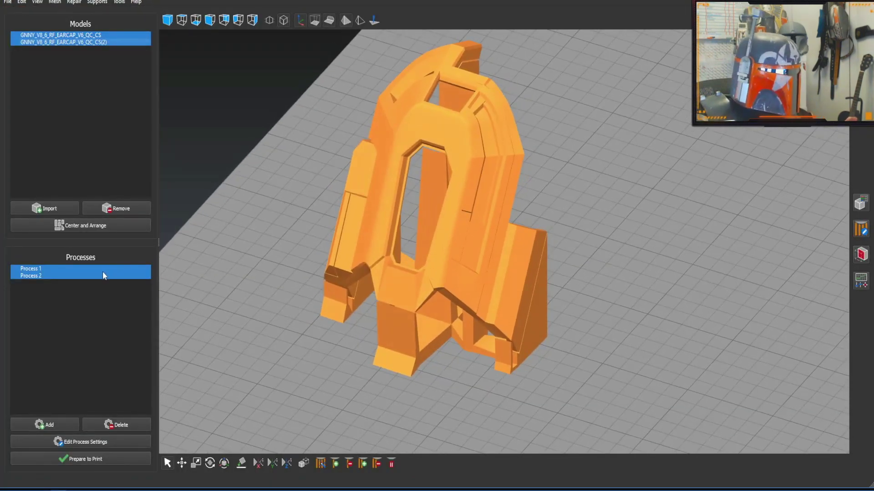
{"action": "double_click", "coordinate": [92, 269]}
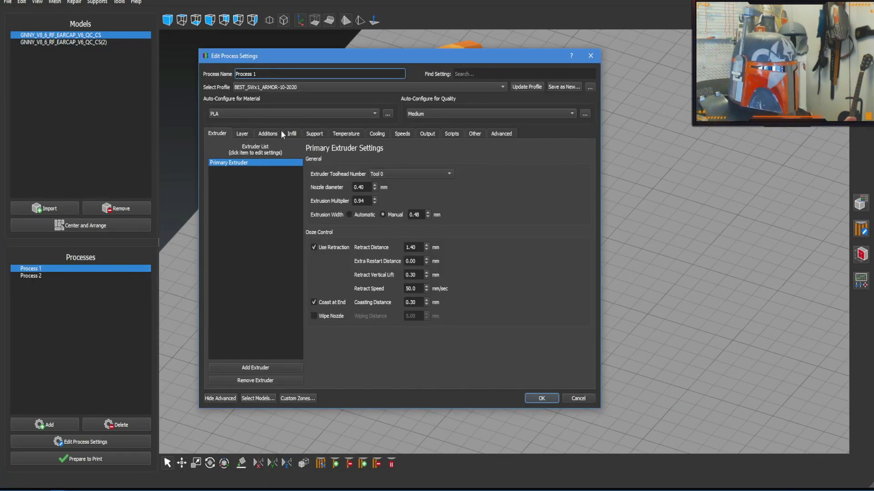
{"action": "left_click", "coordinate": [270, 134]}
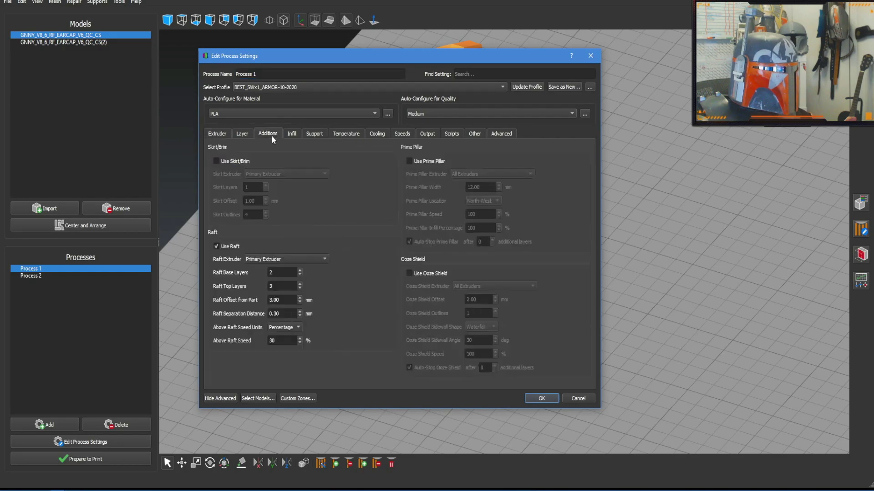
{"action": "left_click", "coordinate": [536, 398]}
{"action": "left_click_drag", "start_coordinate": [250, 327], "coordinate": [266, 298]}
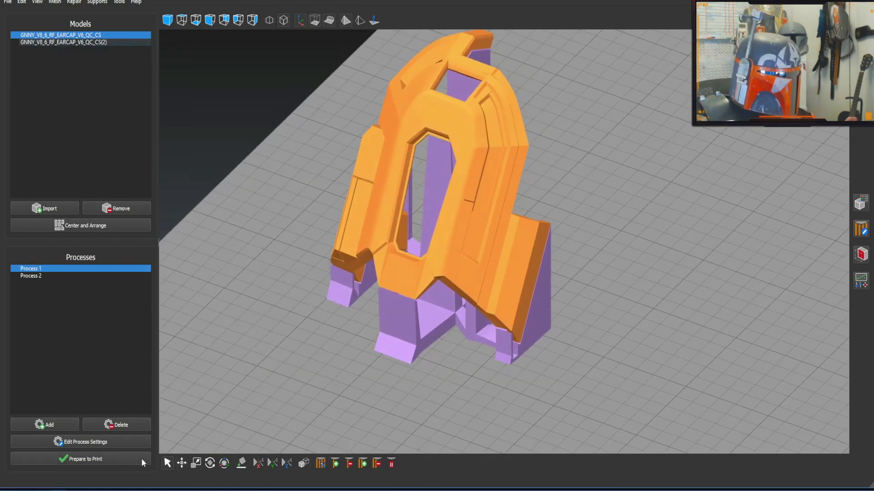
Step: Prepare the ear cap print using both Process 1 and Process 2 in sequential printing mode
{"action": "left_click", "coordinate": [121, 457]}
{"action": "left_click", "coordinate": [400, 233]}
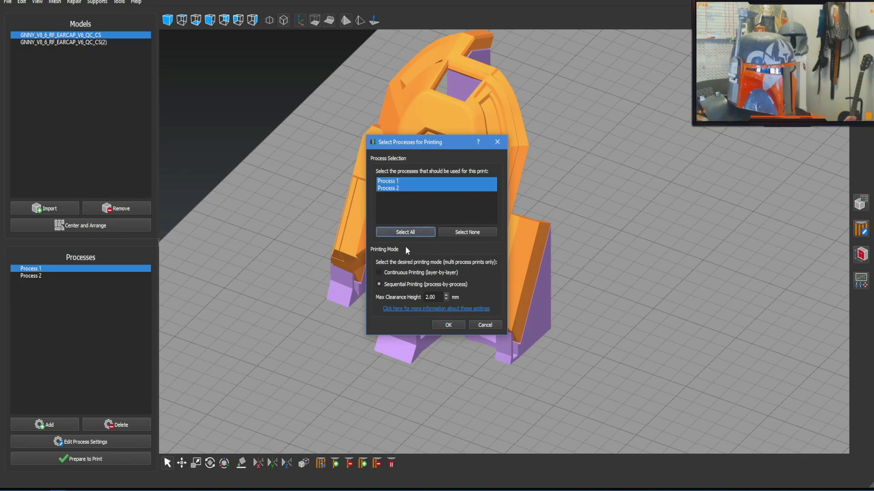
{"action": "left_click", "coordinate": [444, 325]}
{"action": "left_click_drag", "start_coordinate": [597, 259], "coordinate": [609, 249]}
{"action": "left_click_drag", "start_coordinate": [433, 319], "coordinate": [322, 400]}
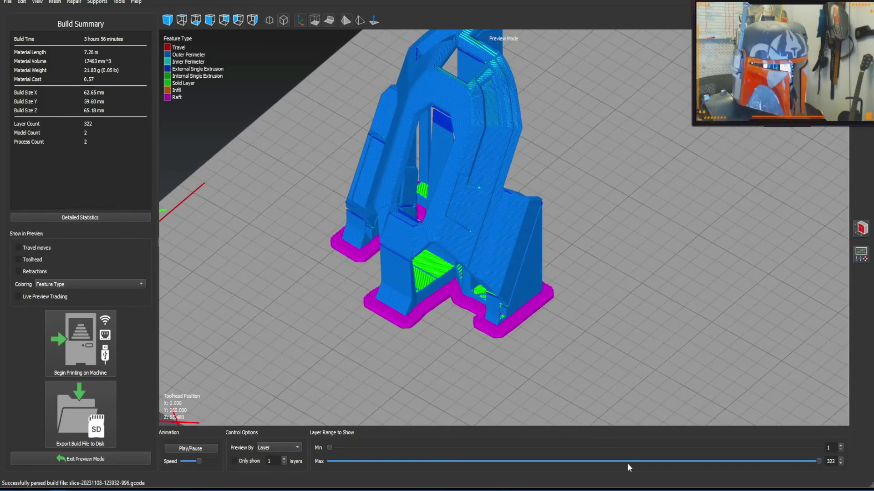
Step: Limit the preview to the first five layers to inspect the raft, and restore the full layer range
{"action": "left_click_drag", "start_coordinate": [818, 461], "coordinate": [335, 462]}
{"action": "left_click_drag", "start_coordinate": [423, 392], "coordinate": [586, 353]}
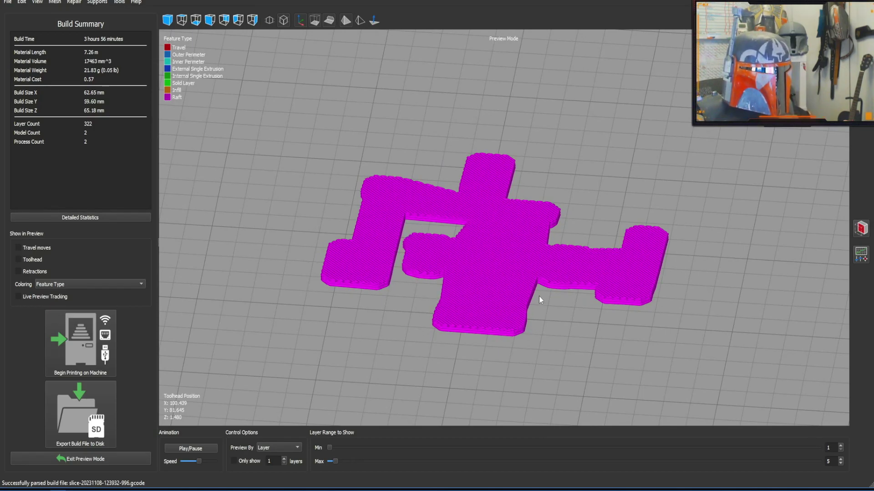
{"action": "left_click_drag", "start_coordinate": [338, 461], "coordinate": [867, 428]}
{"action": "scroll", "coordinate": [692, 330], "scroll_direction": "down", "scroll_amount": 3}
{"action": "left_click_drag", "start_coordinate": [691, 330], "coordinate": [640, 371]}
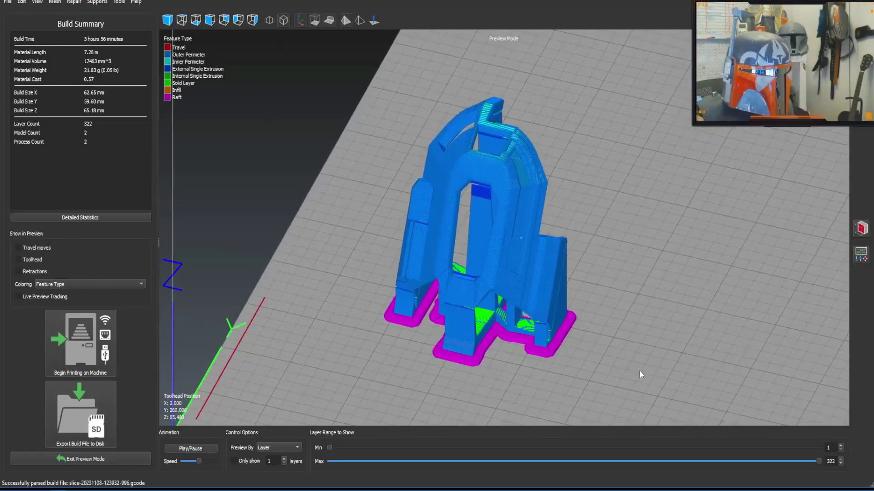
Step: Inspect the raft around the ear cap's support feet and its first layer alone, and leave the preview
{"action": "scroll", "coordinate": [493, 358], "scroll_direction": "up", "scroll_amount": 5}
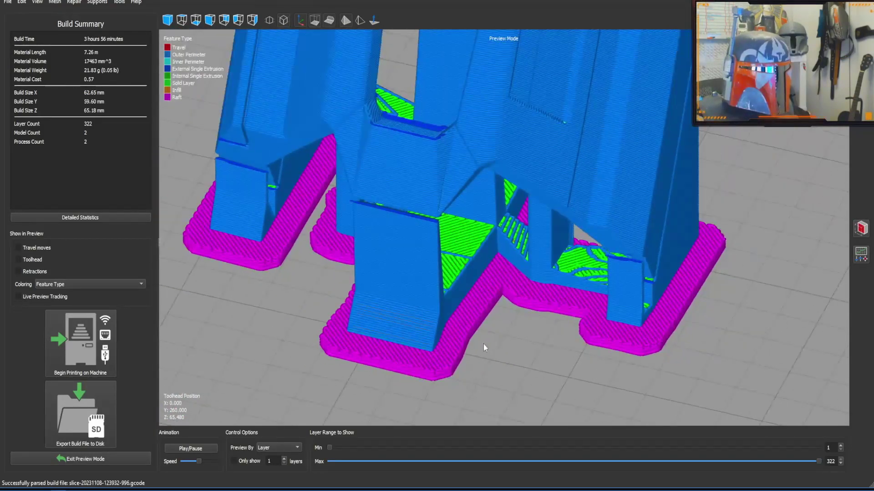
{"action": "scroll", "coordinate": [474, 354], "scroll_direction": "down", "scroll_amount": 3}
{"action": "left_click_drag", "start_coordinate": [366, 357], "coordinate": [381, 393]}
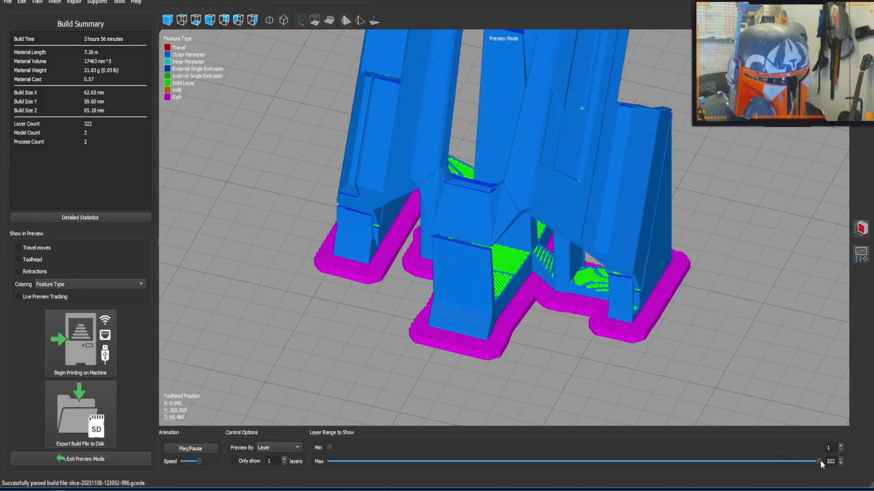
{"action": "left_click_drag", "start_coordinate": [818, 462], "coordinate": [281, 479]}
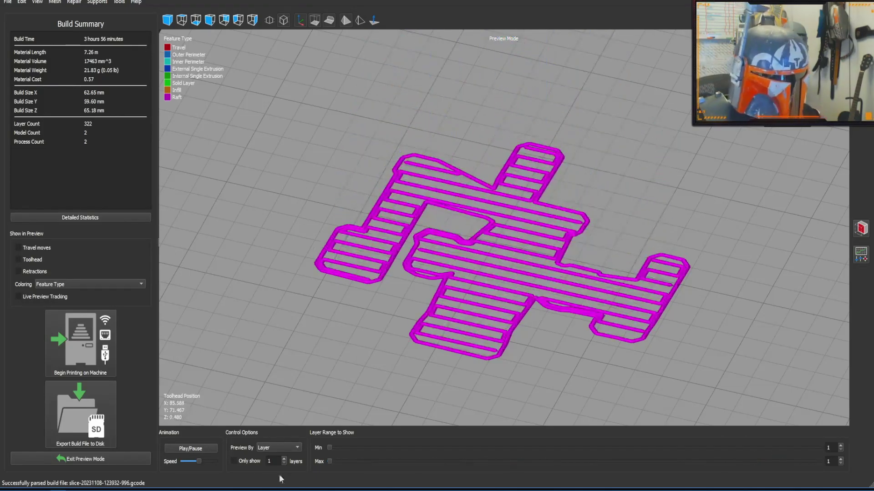
{"action": "left_click", "coordinate": [104, 459]}
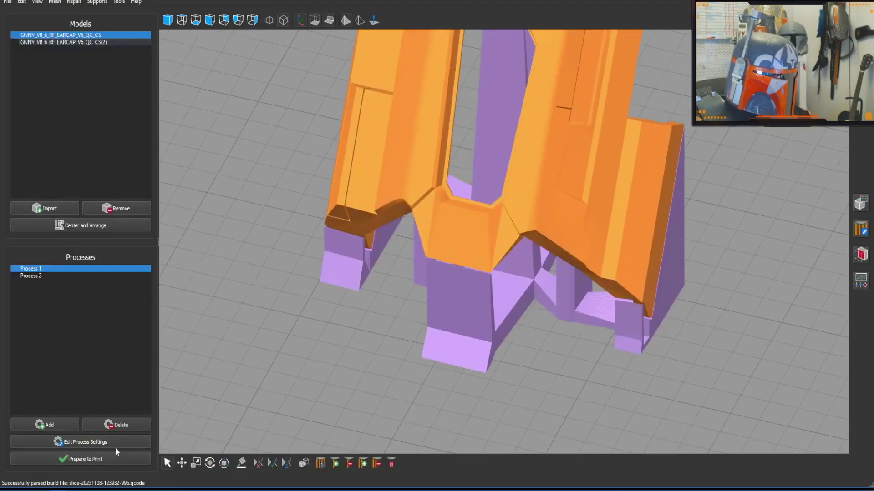
Step: In Process 1, replace the raft with a skirt/brim and set the skirt offset to 0 mm
{"action": "double_click", "coordinate": [58, 269]}
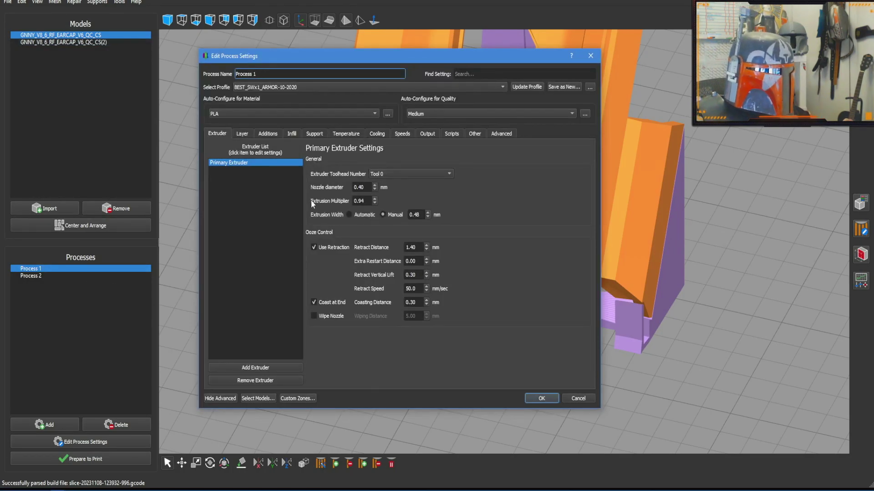
{"action": "left_click", "coordinate": [268, 134]}
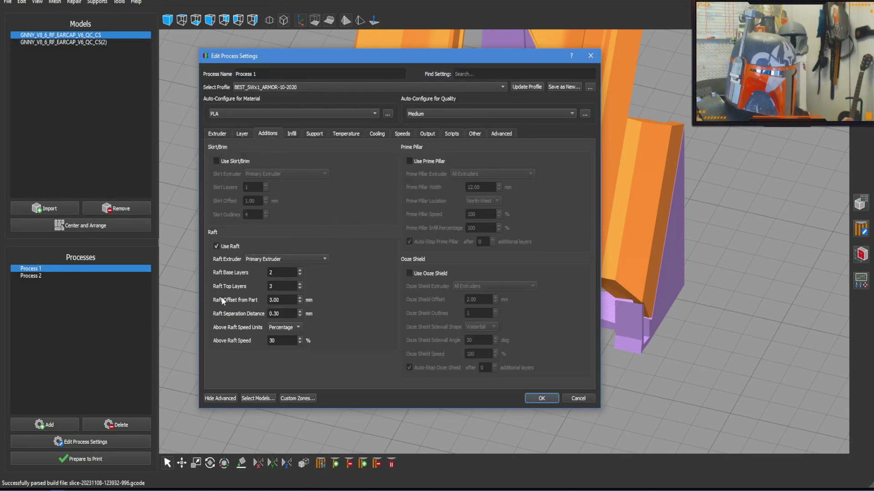
{"action": "left_click", "coordinate": [215, 246]}
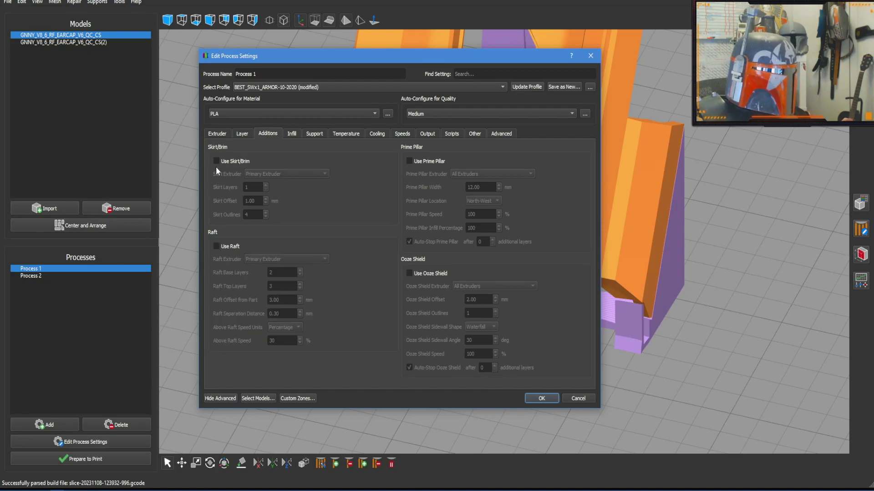
{"action": "left_click", "coordinate": [216, 161]}
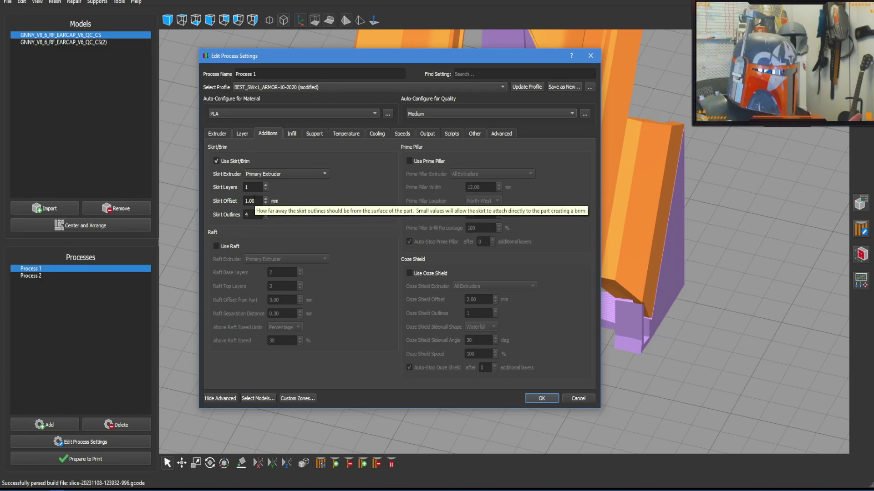
{"action": "double_click", "coordinate": [257, 201]}
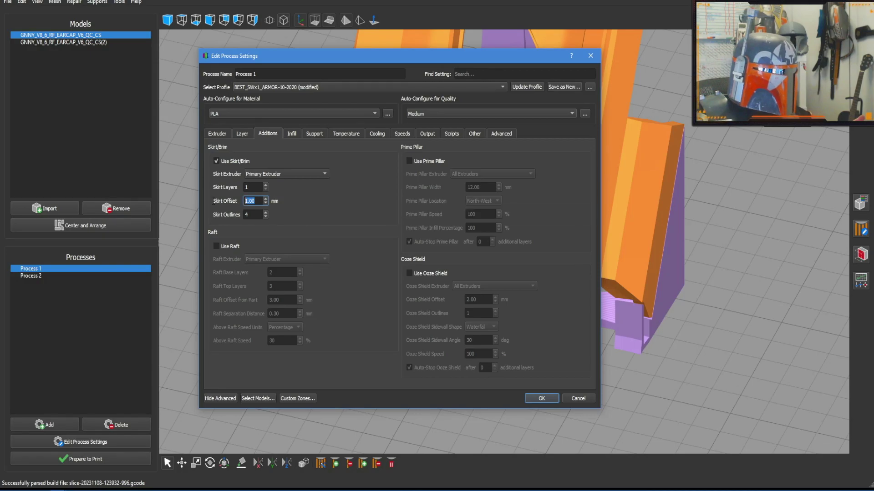
{"action": "type", "text": "0"}
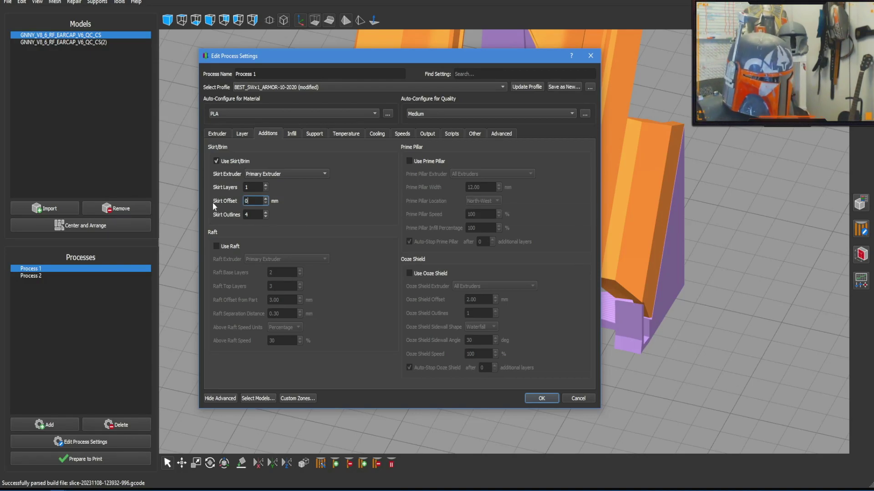
{"action": "key", "text": "Tab"}
{"action": "left_click", "coordinate": [542, 399]}
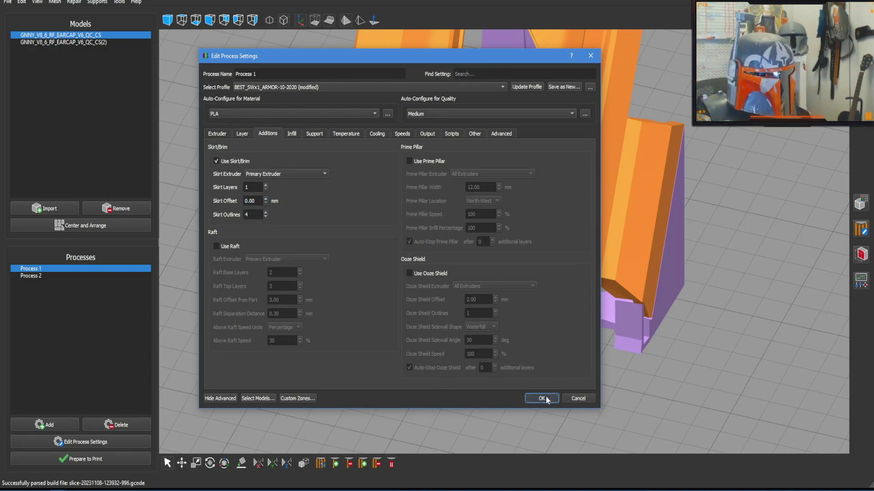
Step: In Process 2, replace the raft with a skirt/brim and set the skirt offset to 0 mm
{"action": "double_click", "coordinate": [69, 275]}
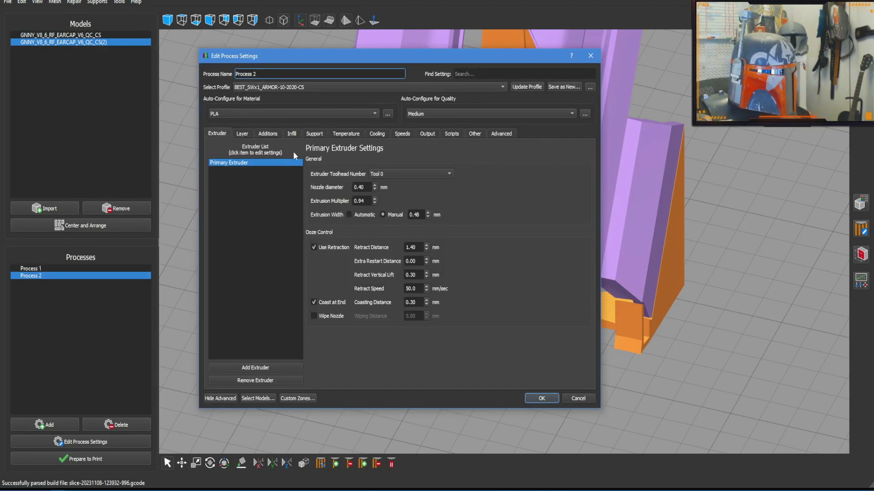
{"action": "left_click", "coordinate": [248, 134]}
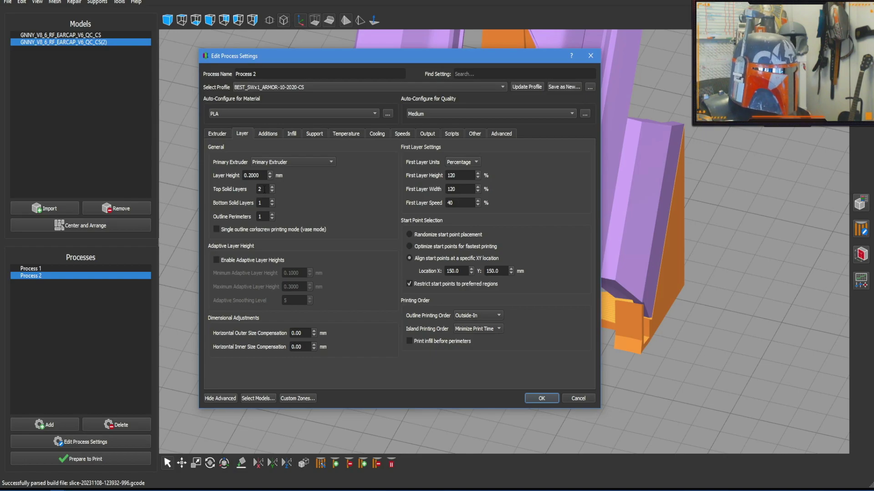
{"action": "left_click", "coordinate": [268, 134]}
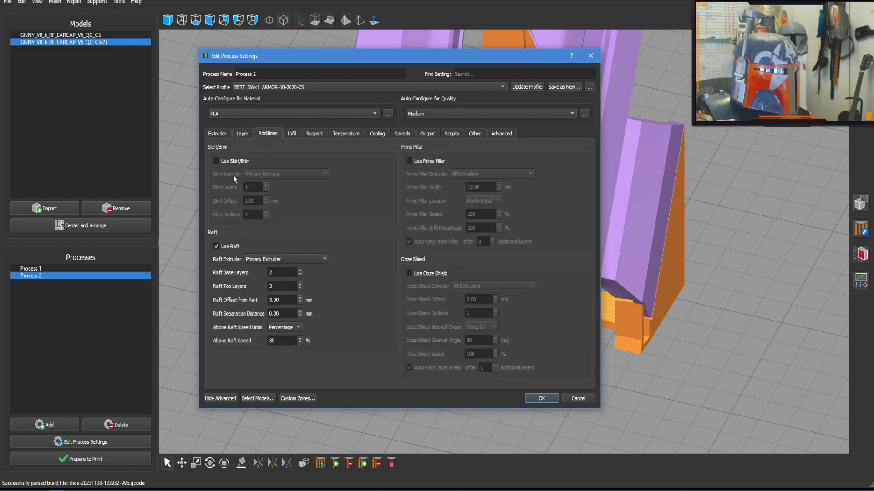
{"action": "left_click", "coordinate": [216, 161]}
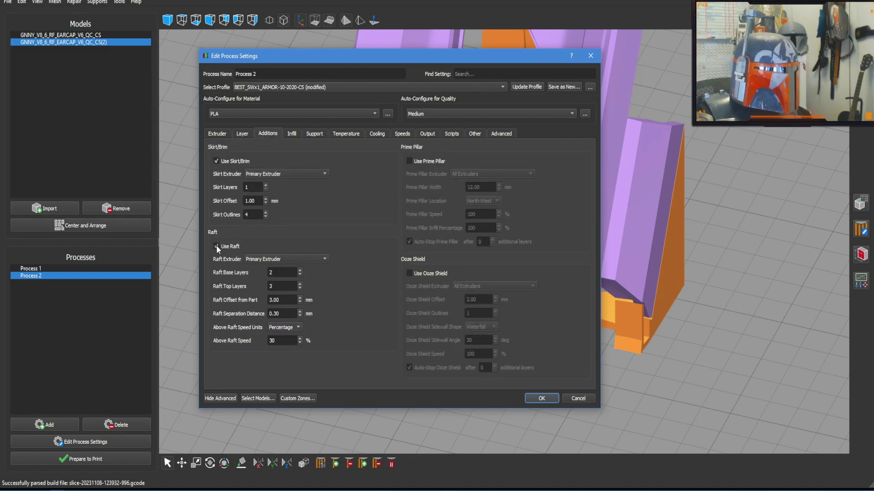
{"action": "left_click", "coordinate": [217, 247]}
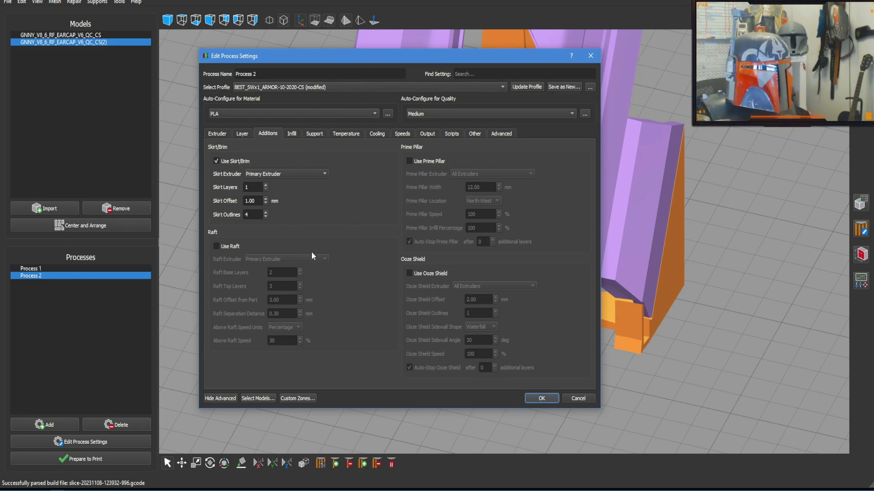
{"action": "left_click_drag", "start_coordinate": [357, 66], "coordinate": [389, 90]}
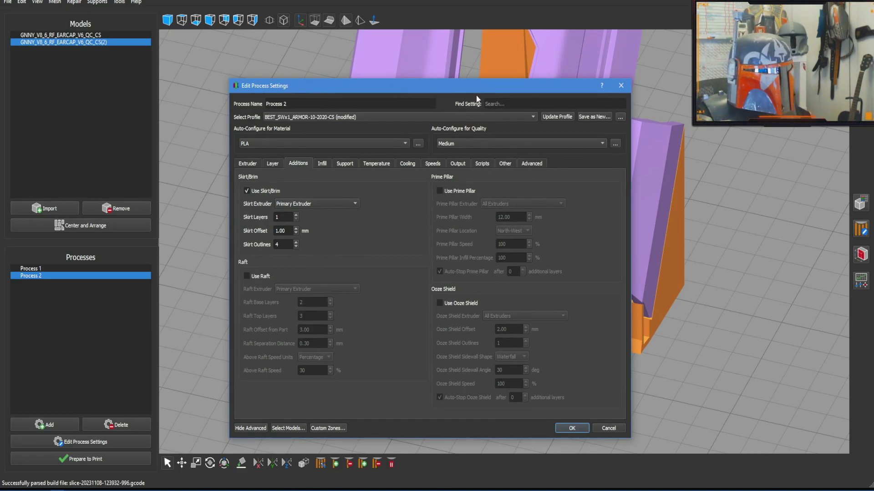
{"action": "left_click_drag", "start_coordinate": [381, 89], "coordinate": [329, 72]}
{"action": "left_click_drag", "start_coordinate": [235, 215], "coordinate": [183, 228]}
{"action": "type", "text": "0"}
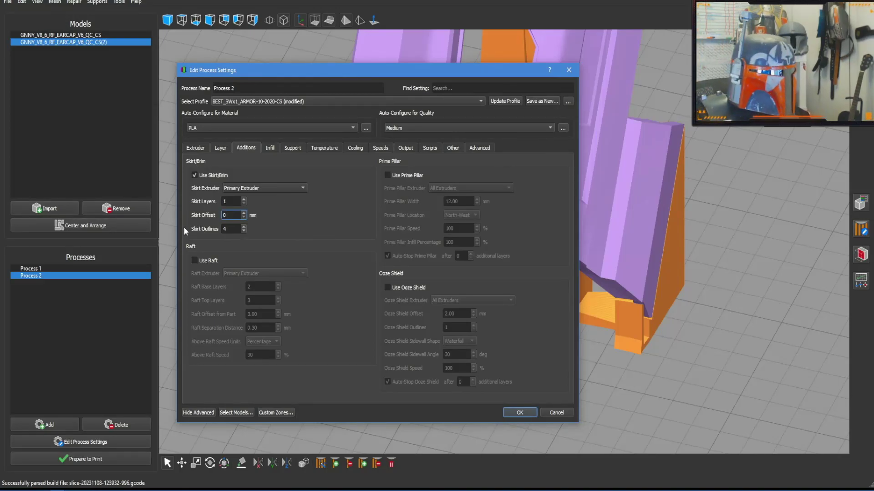
{"action": "key", "text": "Return"}
Step: Examine the ear cap's support feet and lower edge from several sides and up close
{"action": "scroll", "coordinate": [275, 387], "scroll_direction": "up", "scroll_amount": 3}
{"action": "left_click_drag", "start_coordinate": [275, 390], "coordinate": [409, 282]}
{"action": "left_click_drag", "start_coordinate": [690, 272], "coordinate": [566, 295]}
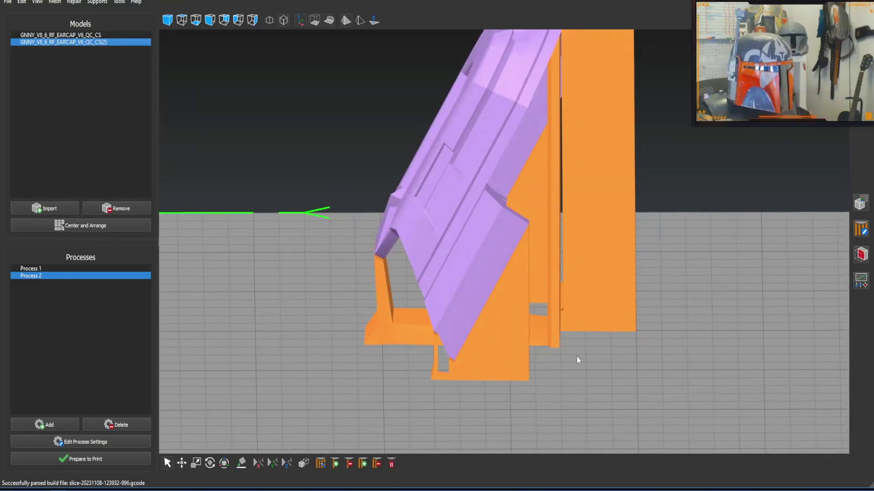
{"action": "scroll", "coordinate": [560, 351], "scroll_direction": "down", "scroll_amount": 5}
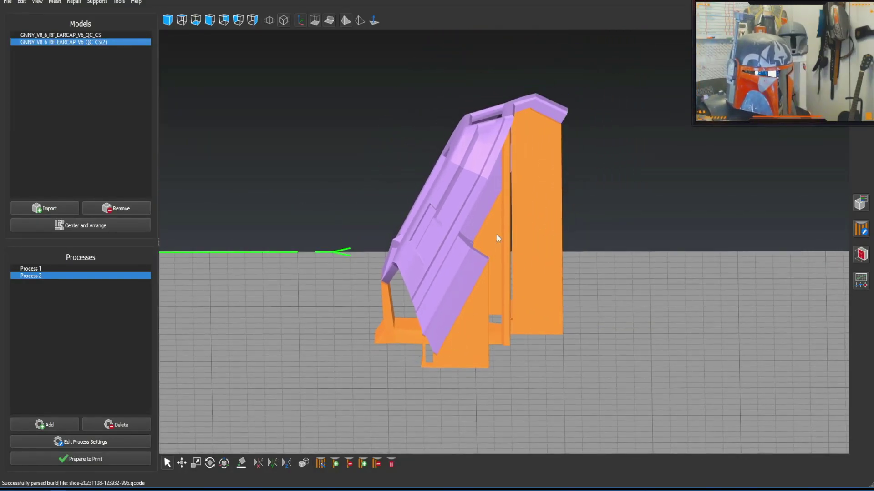
{"action": "left_click_drag", "start_coordinate": [268, 361], "coordinate": [450, 402]}
{"action": "scroll", "coordinate": [411, 398], "scroll_direction": "up", "scroll_amount": 5}
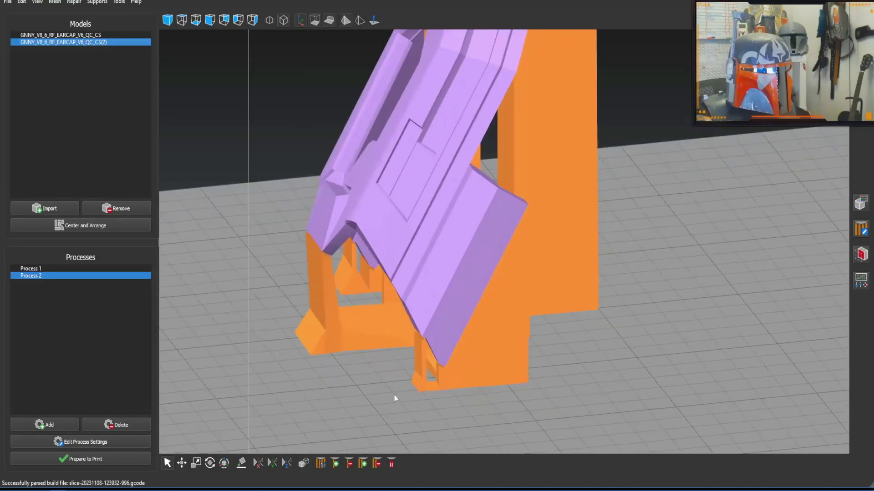
{"action": "left_click_drag", "start_coordinate": [273, 350], "coordinate": [416, 376]}
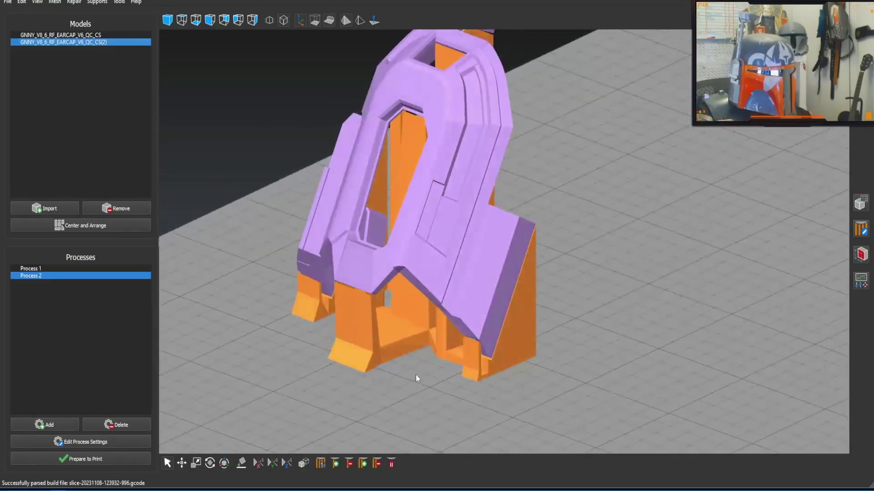
{"action": "scroll", "coordinate": [414, 380], "scroll_direction": "up", "scroll_amount": 3}
{"action": "right_click_drag", "start_coordinate": [414, 381], "coordinate": [412, 399]}
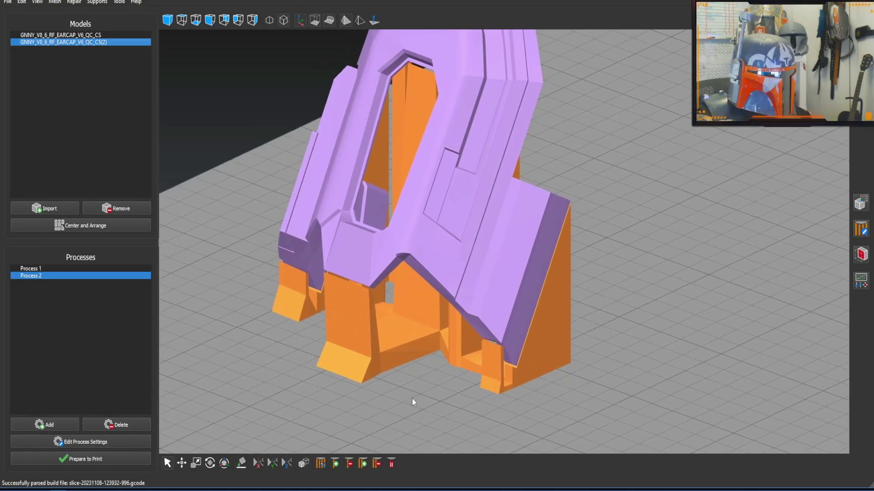
Step: Prepare the ear cap print using both Process 1 and Process 2 to generate the brim preview
{"action": "left_click", "coordinate": [118, 461]}
{"action": "left_click", "coordinate": [409, 232]}
{"action": "left_click", "coordinate": [450, 326]}
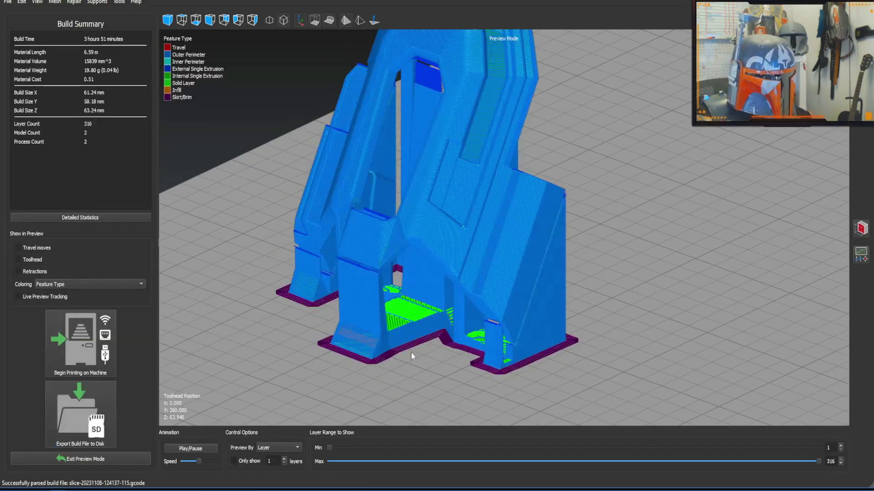
Step: Inspect the brim around the ear cap's support feet from above, underneath and the sides, and leave the preview
{"action": "scroll", "coordinate": [444, 335], "scroll_direction": "up", "scroll_amount": 5}
{"action": "scroll", "coordinate": [439, 305], "scroll_direction": "up", "scroll_amount": 5}
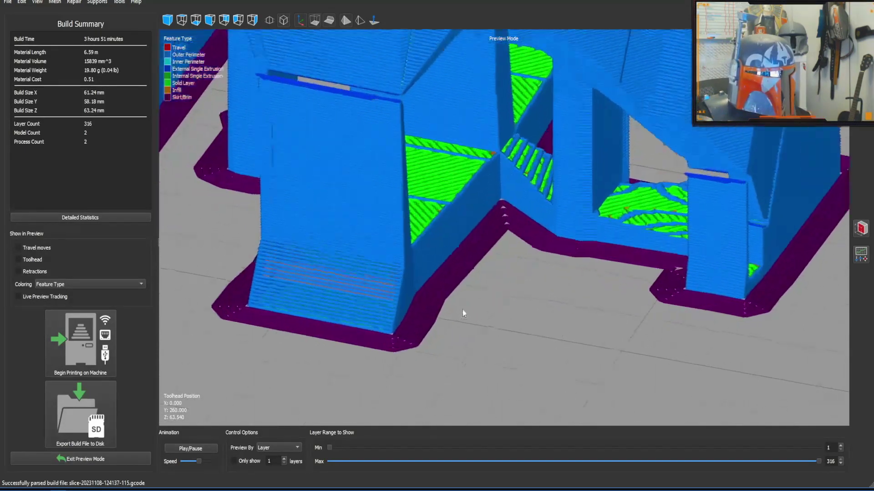
{"action": "scroll", "coordinate": [471, 307], "scroll_direction": "down", "scroll_amount": 2}
{"action": "left_click_drag", "start_coordinate": [491, 307], "coordinate": [439, 174]}
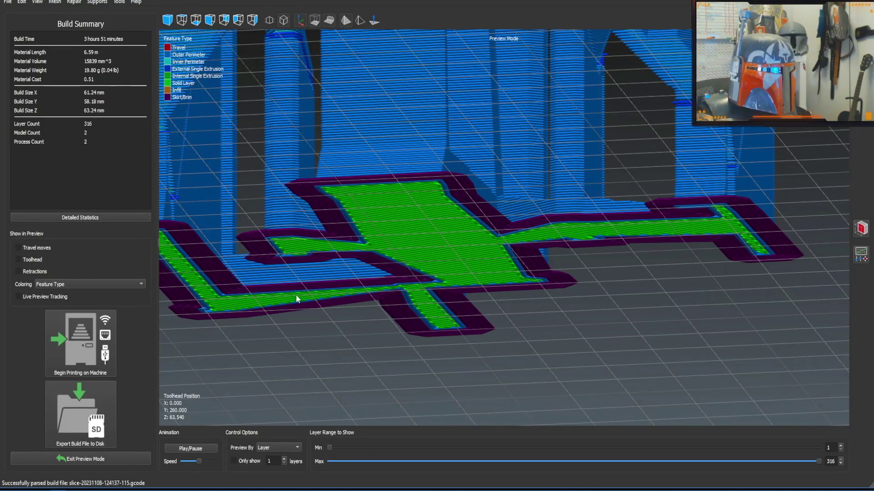
{"action": "scroll", "coordinate": [577, 313], "scroll_direction": "up", "scroll_amount": 8}
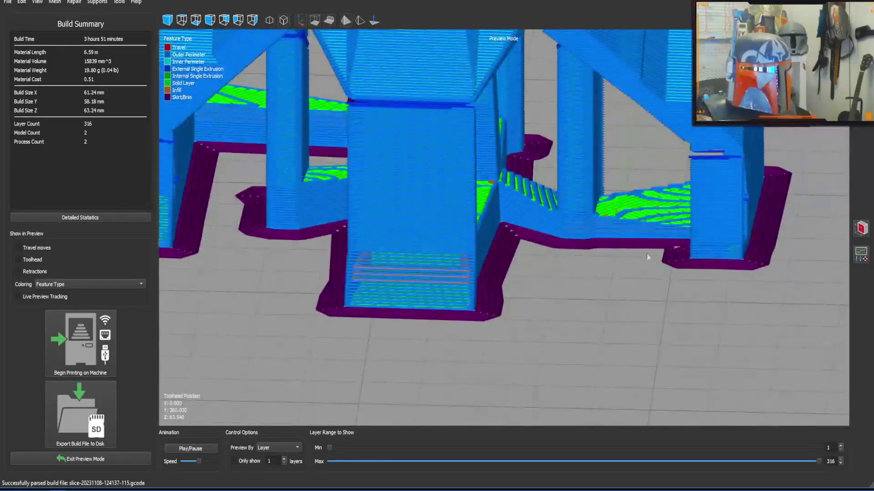
{"action": "left_click_drag", "start_coordinate": [757, 284], "coordinate": [661, 370]}
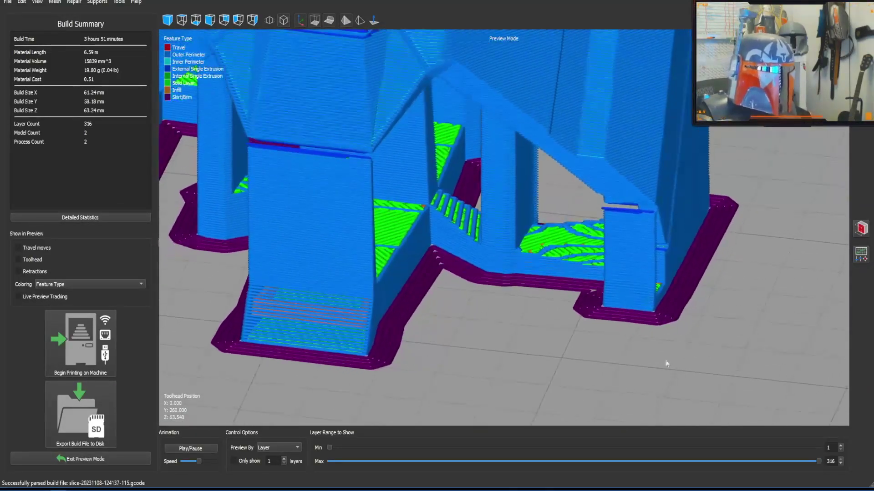
{"action": "left_click_drag", "start_coordinate": [523, 309], "coordinate": [341, 305]}
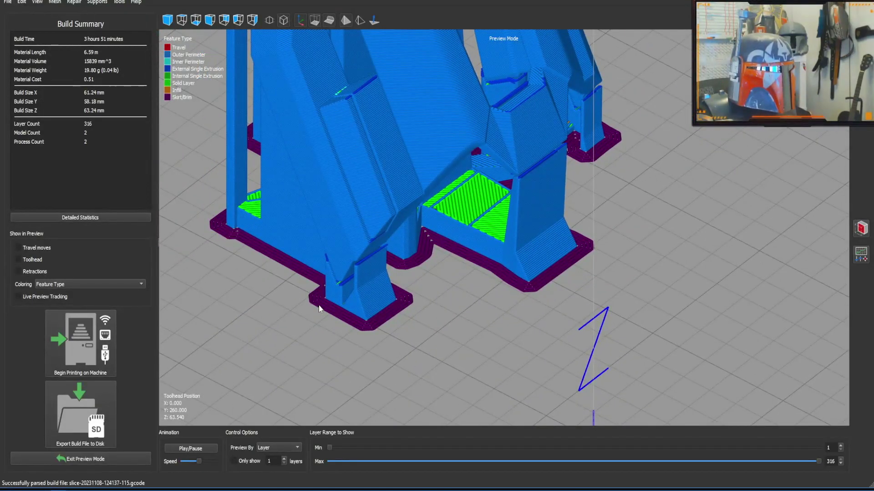
{"action": "left_click_drag", "start_coordinate": [223, 239], "coordinate": [415, 319]}
{"action": "scroll", "coordinate": [536, 341], "scroll_direction": "up", "scroll_amount": 6}
{"action": "scroll", "coordinate": [536, 341], "scroll_direction": "down", "scroll_amount": 3}
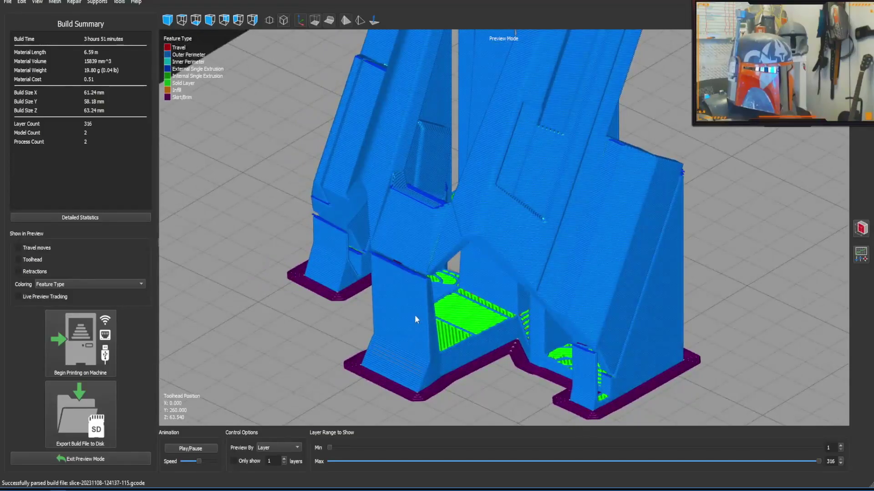
{"action": "left_click_drag", "start_coordinate": [562, 322], "coordinate": [344, 344]}
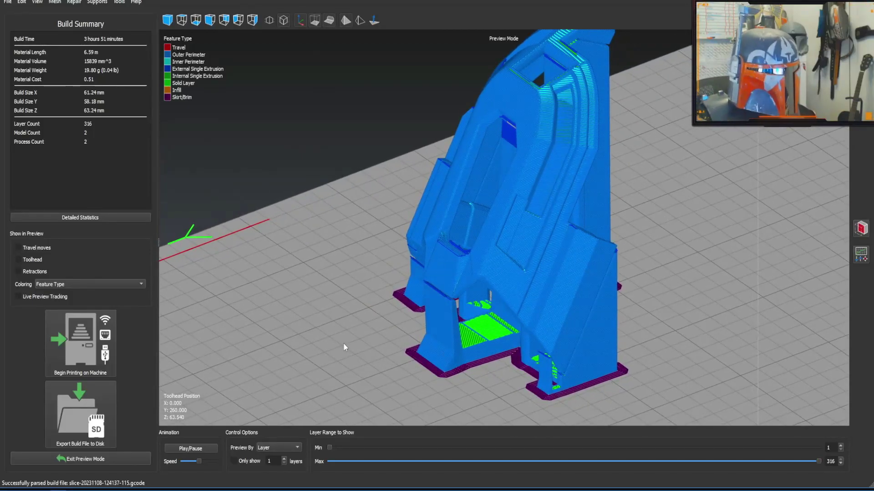
{"action": "left_click", "coordinate": [107, 456]}
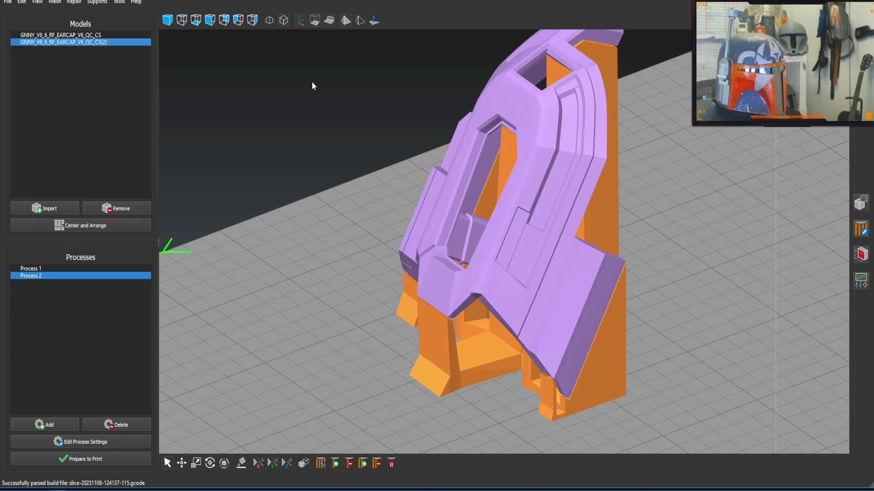
{"action": "left_click_drag", "start_coordinate": [371, 92], "coordinate": [631, 132]}
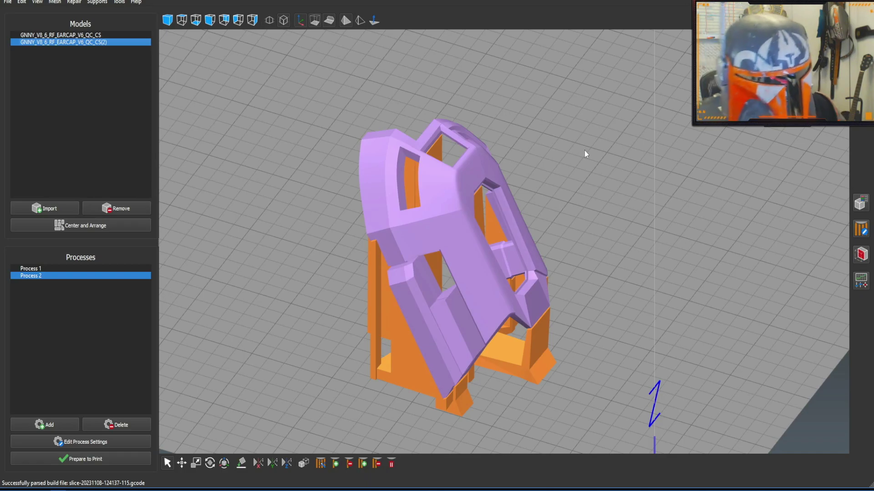
{"action": "left_click_drag", "start_coordinate": [585, 151], "coordinate": [140, 267]}
{"action": "left_click_drag", "start_coordinate": [800, 187], "coordinate": [662, 201]}
{"action": "scroll", "coordinate": [642, 226], "scroll_direction": "up", "scroll_amount": 2}
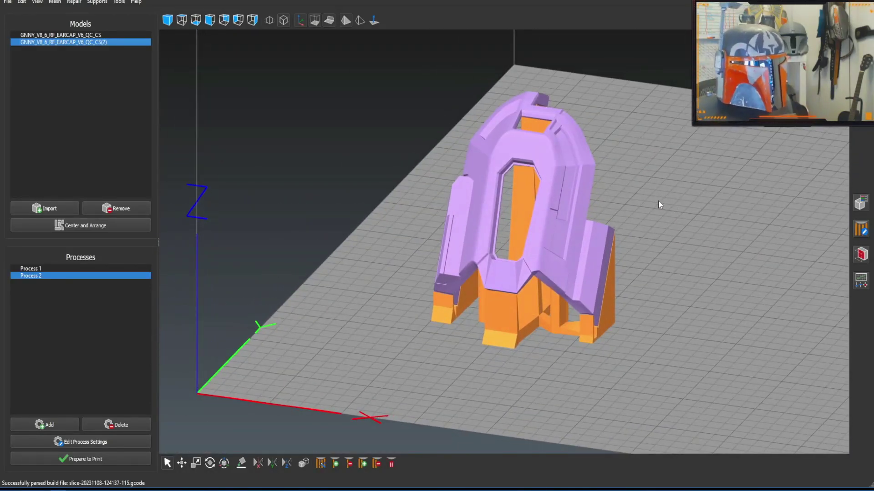
{"action": "left_click_drag", "start_coordinate": [658, 200], "coordinate": [636, 204]}
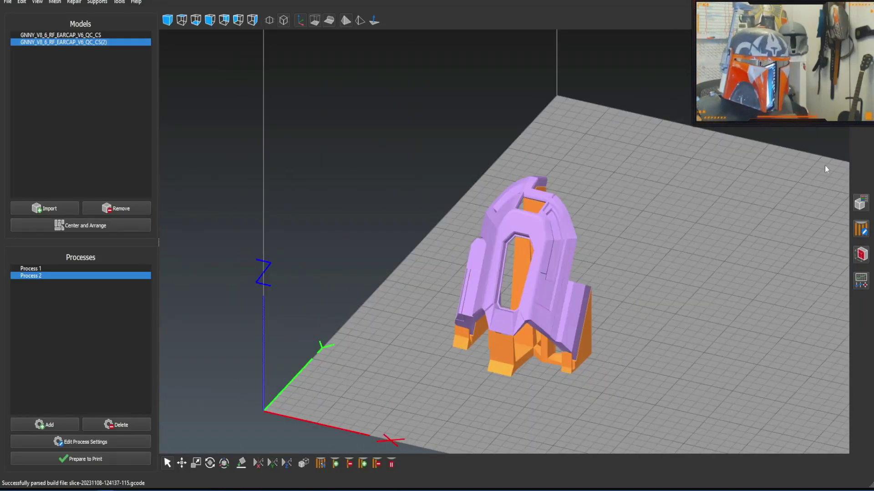